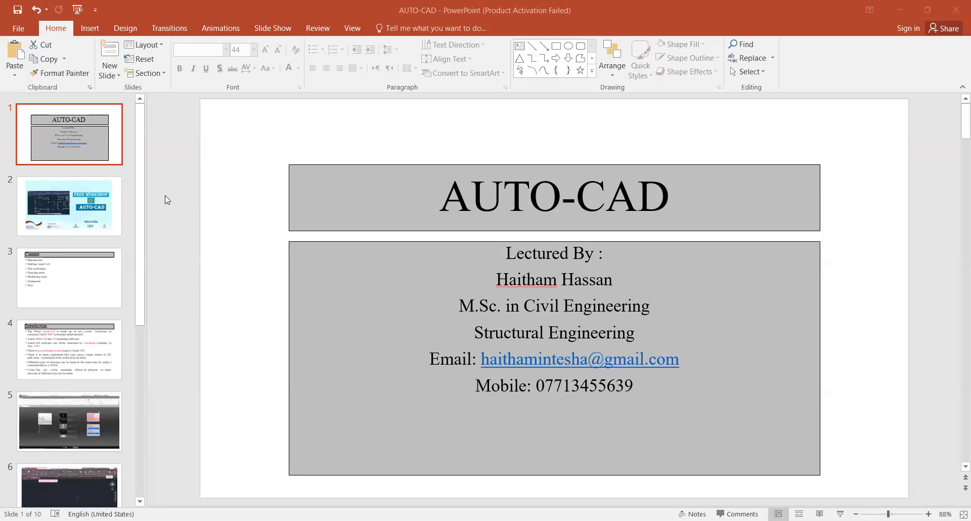
Display slide 2, the 'Free Workshop in AUTO-CAD' banner, in the editing area.
click(89, 224)
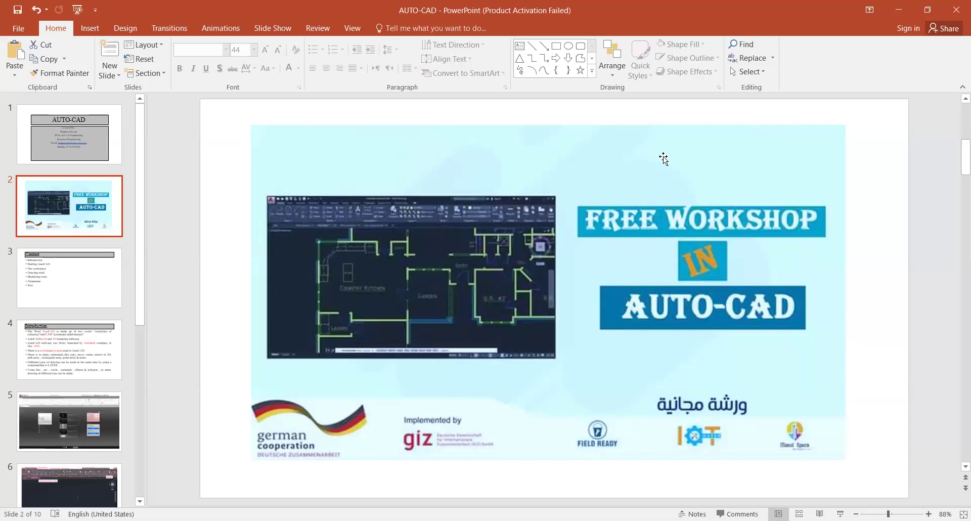
Select the slide 3 Content slide in the slide pane.
click(105, 268)
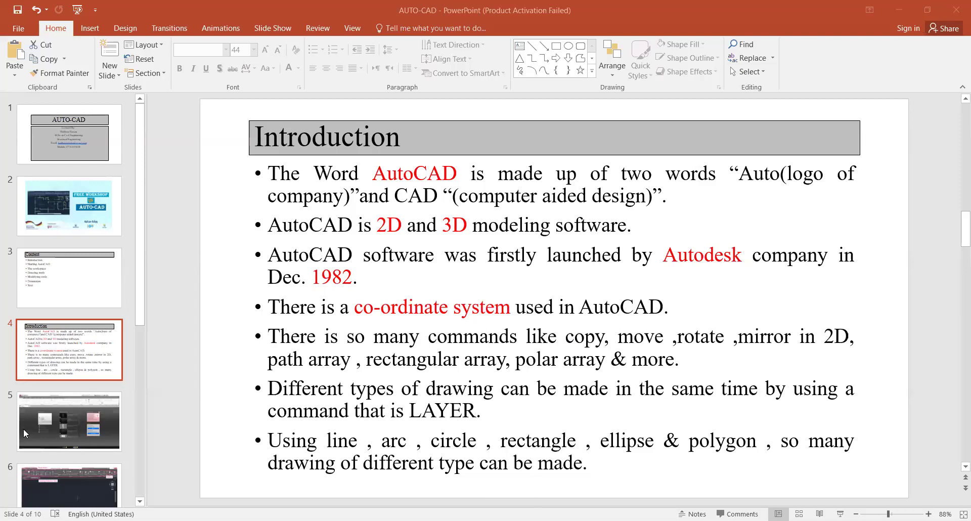
Select slide 5 in the slide pane.
click(81, 417)
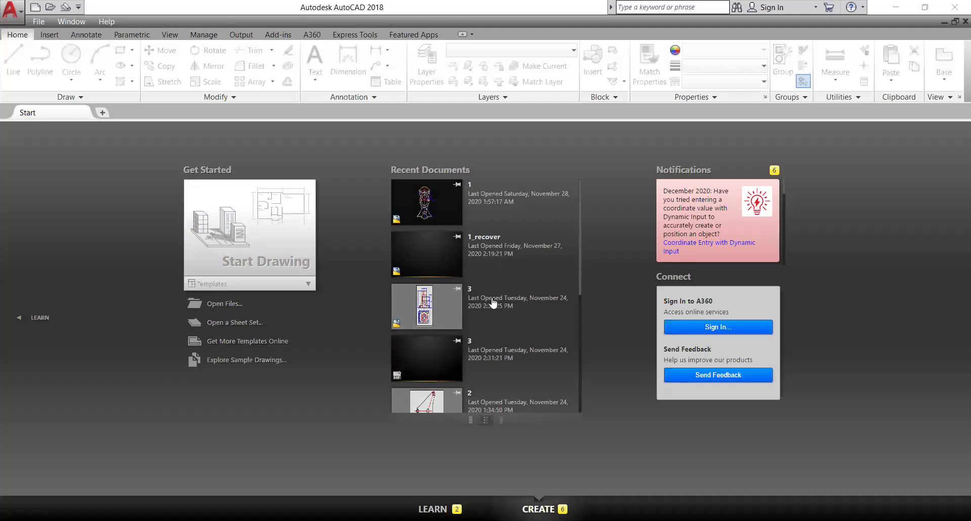
Browse the Recent Documents list, then open a new blank Drawing1 with Start Drawing.
drag(579, 202, 583, 353)
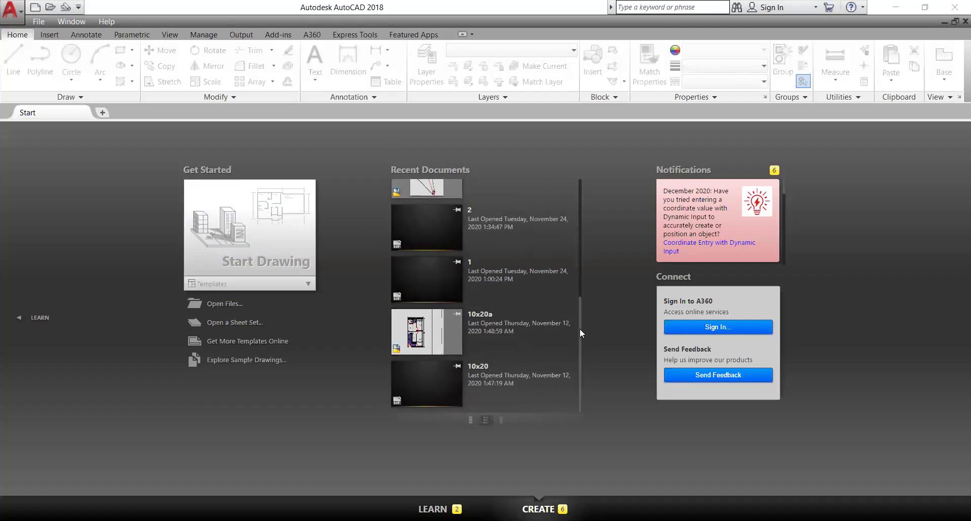
drag(580, 329, 584, 202)
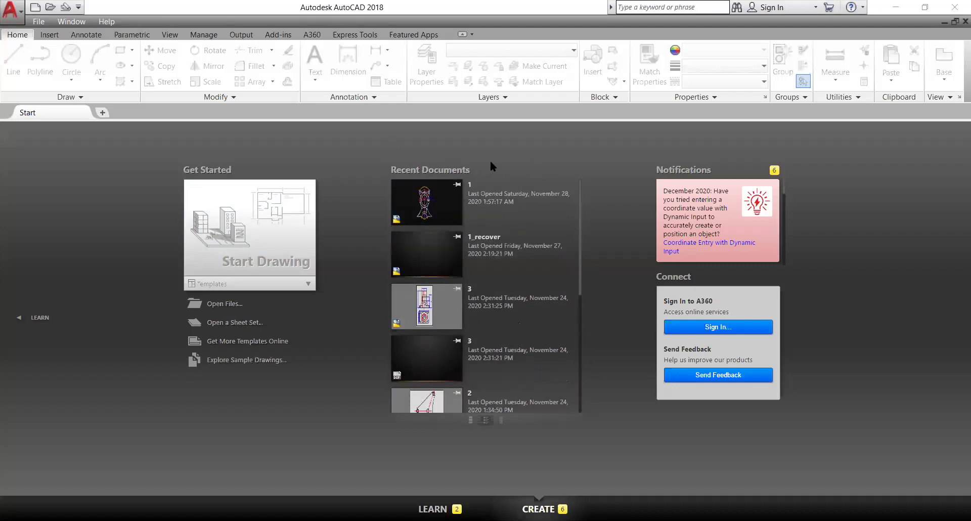
click(228, 255)
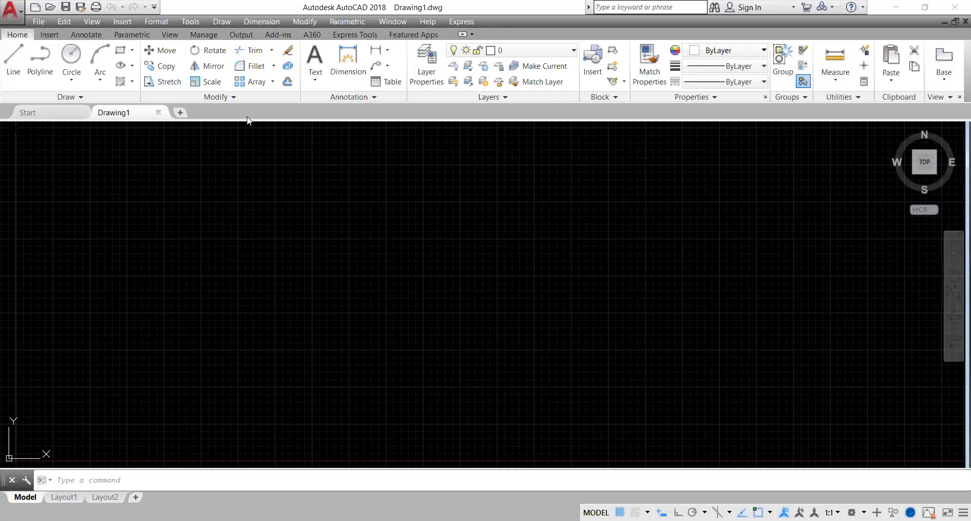
key(alt+Tab)
mouse_move(5, 481)
mouse_down()
mouse_move(105, 479)
mouse_move(2, 482)
mouse_up()
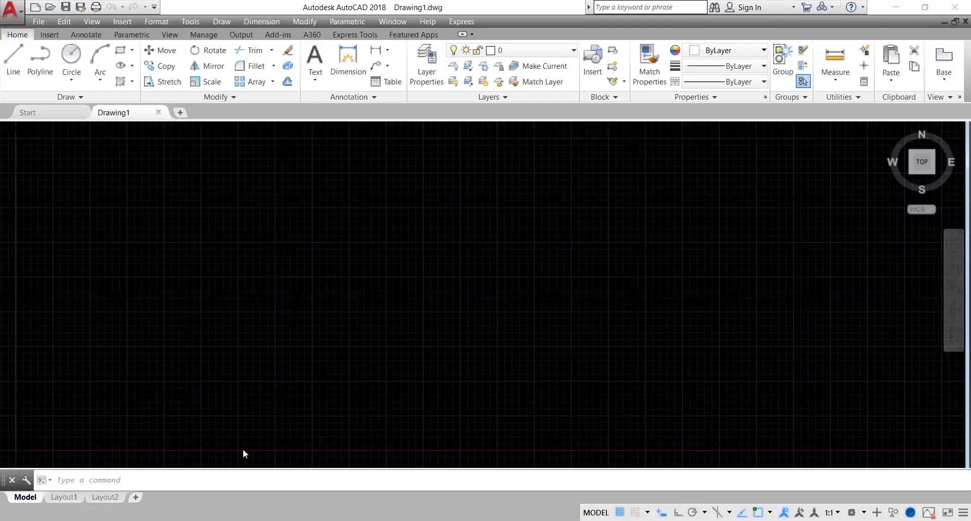
Toggle the command line with Ctrl+9 so it floats over the drawing.
key(ctrl+9)
key(ctrl+9)
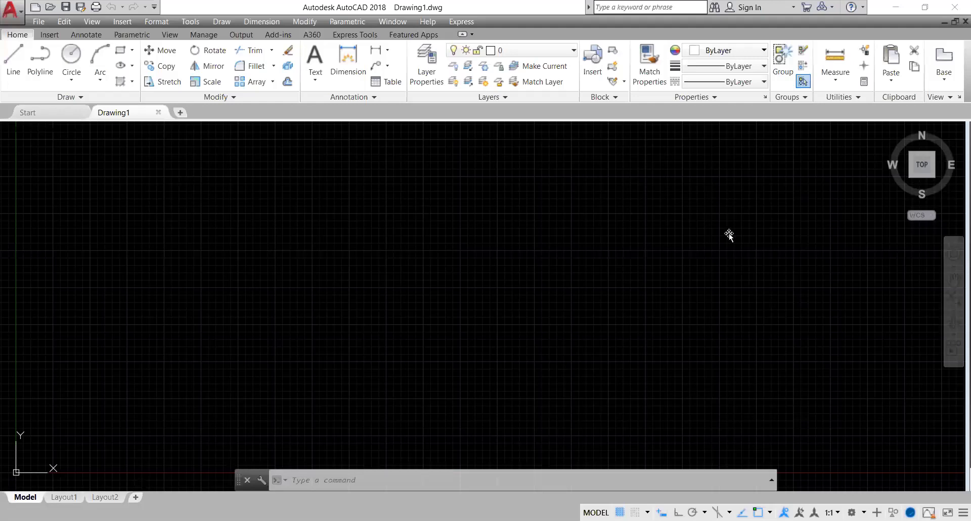
key(alt+Tab)
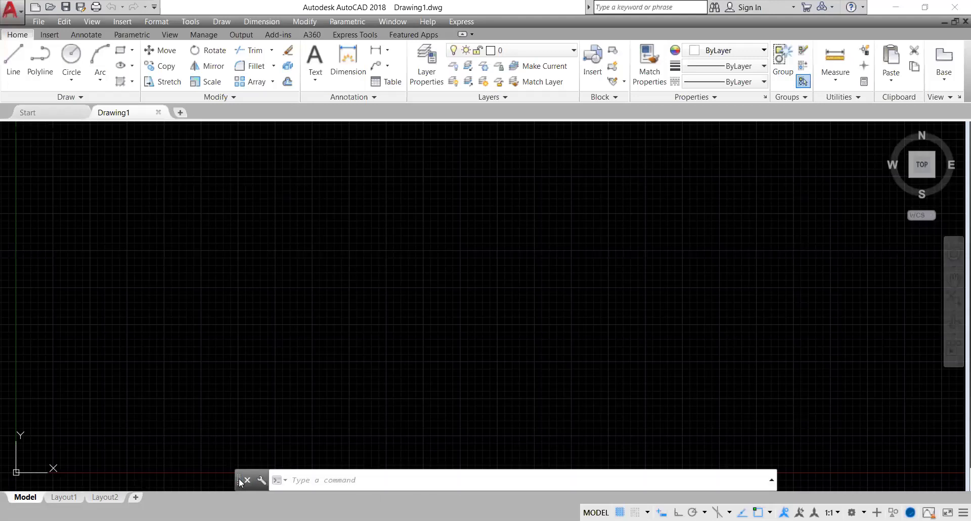
Dock the command line at the bottom, then float it again slightly lower over the drawing.
mouse_move(238, 479)
mouse_down()
mouse_move(319, 329)
mouse_move(282, 362)
mouse_up()
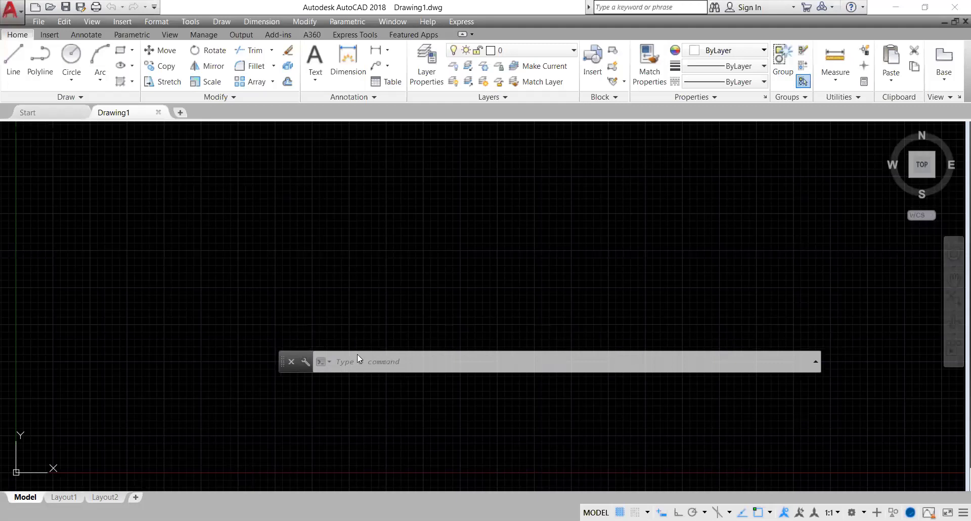
drag(282, 361, 67, 481)
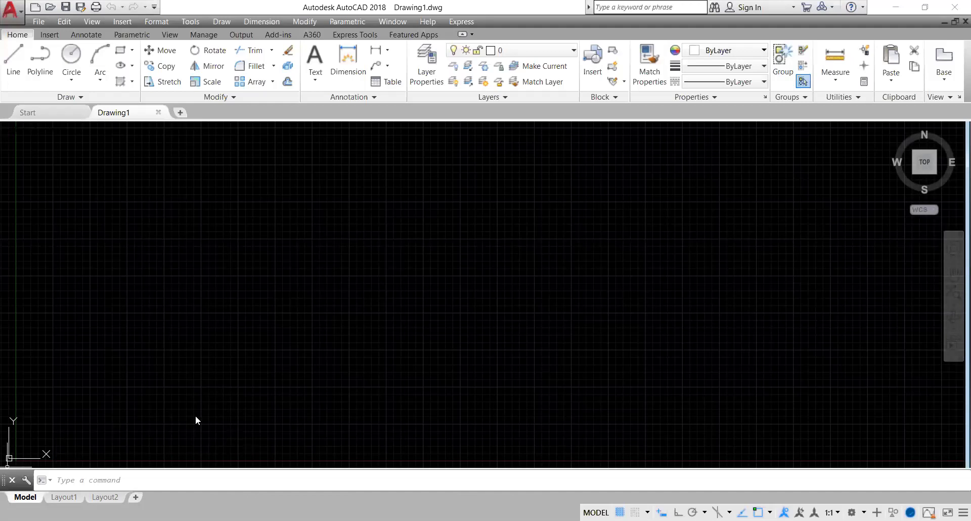
drag(195, 417, 197, 414)
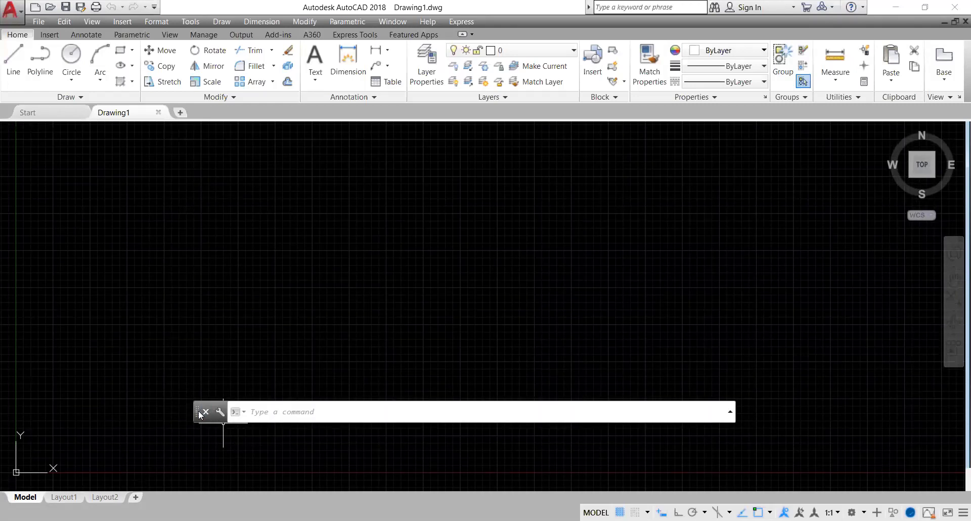
drag(200, 414, 192, 451)
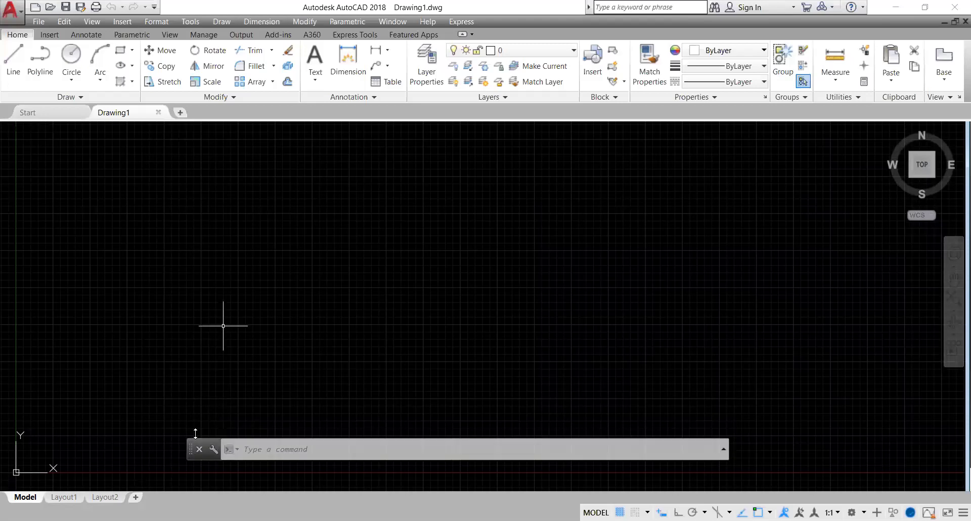
click(154, 6)
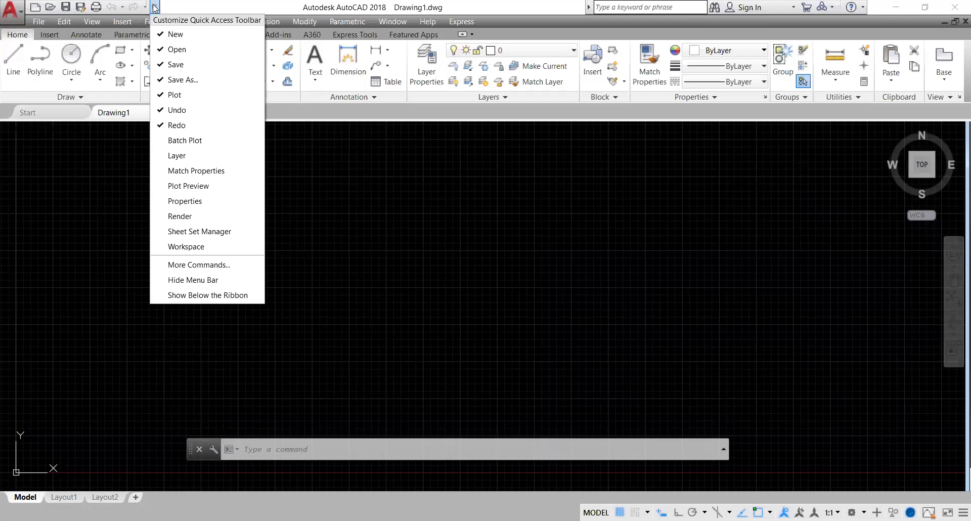
click(402, 196)
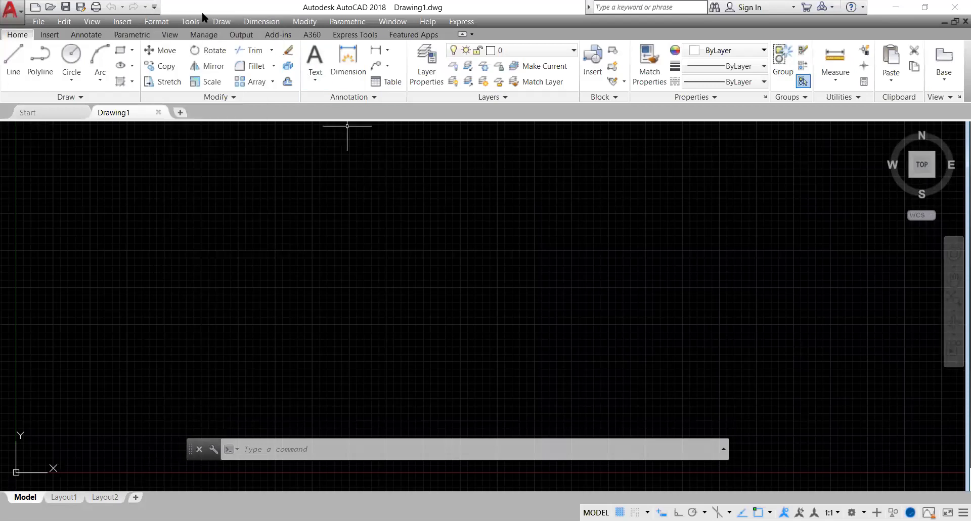
click(193, 21)
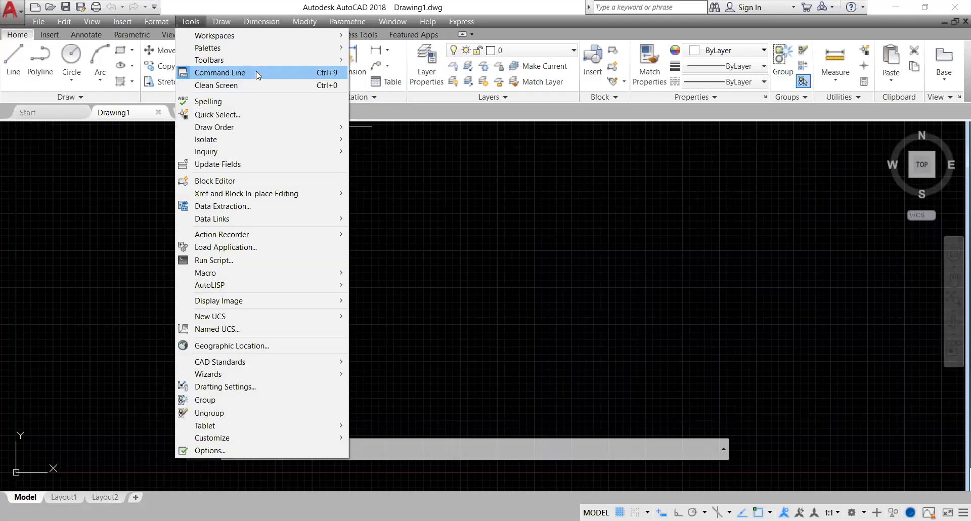
click(183, 455)
click(198, 449)
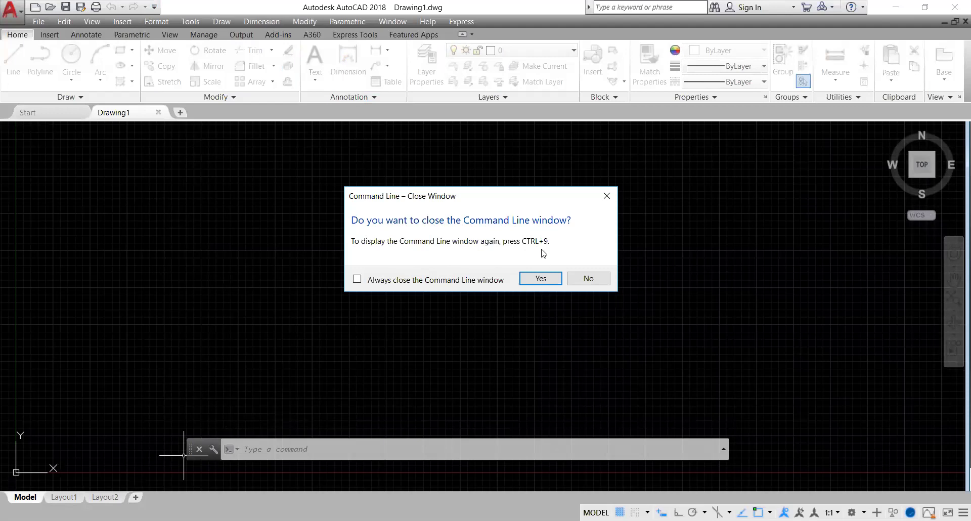
click(540, 280)
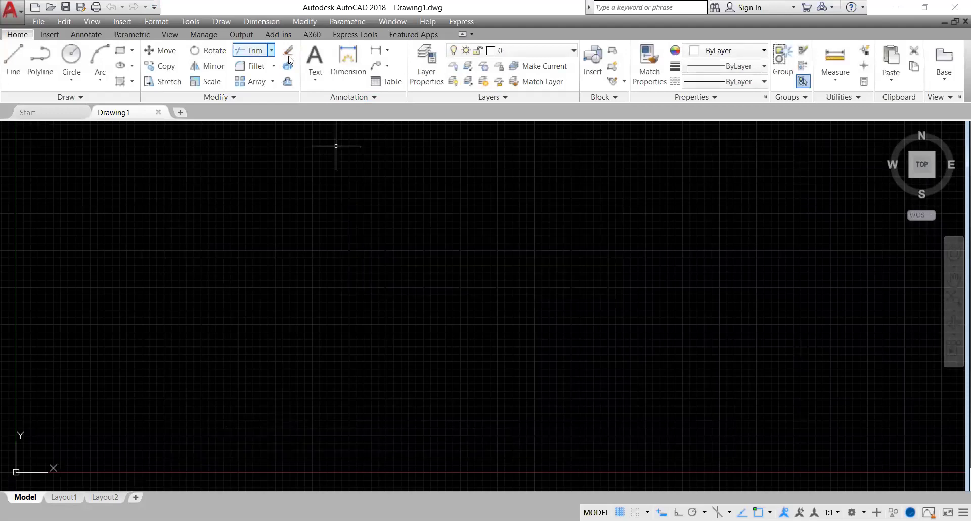
click(198, 22)
click(223, 73)
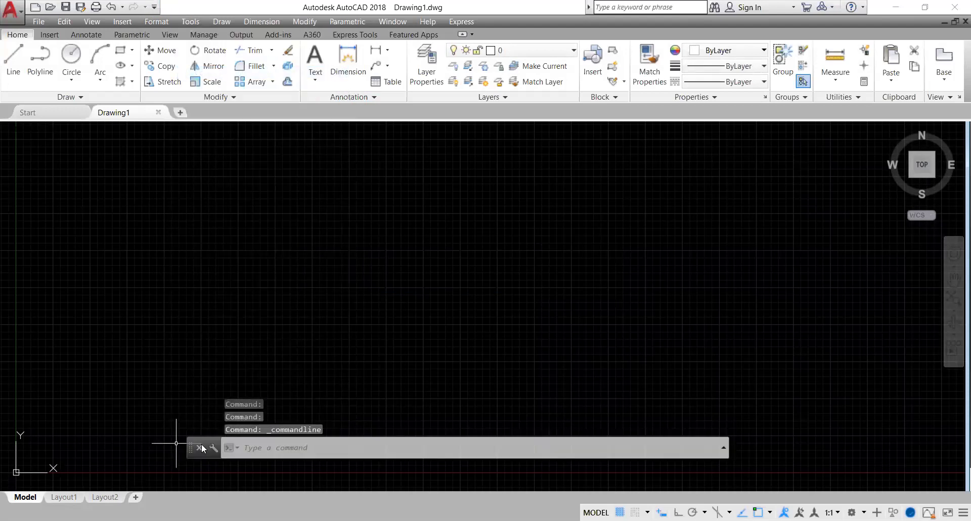
Dock the command line across the full width of the window's bottom edge.
mouse_move(191, 446)
mouse_down()
mouse_move(191, 473)
mouse_move(174, 487)
mouse_move(172, 473)
mouse_up()
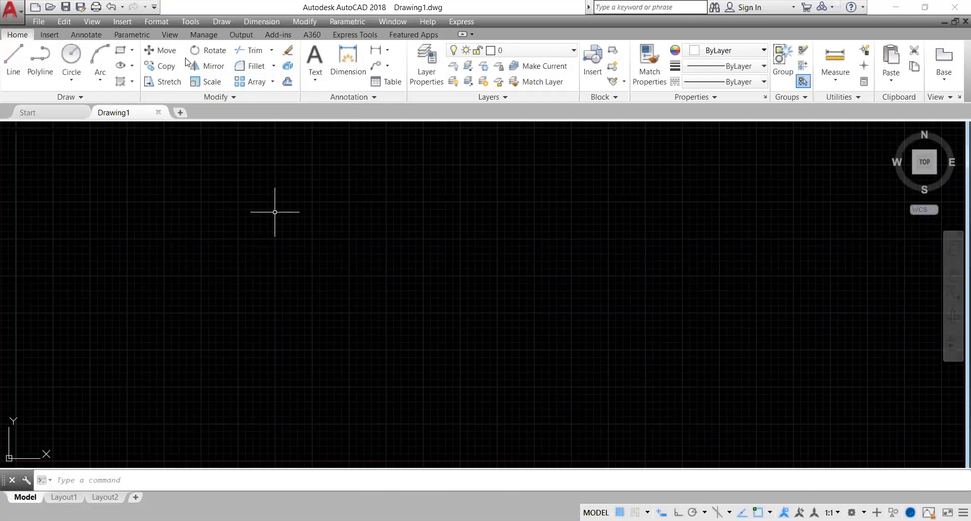
Open the Customize Quick Access Toolbar dropdown.
click(155, 7)
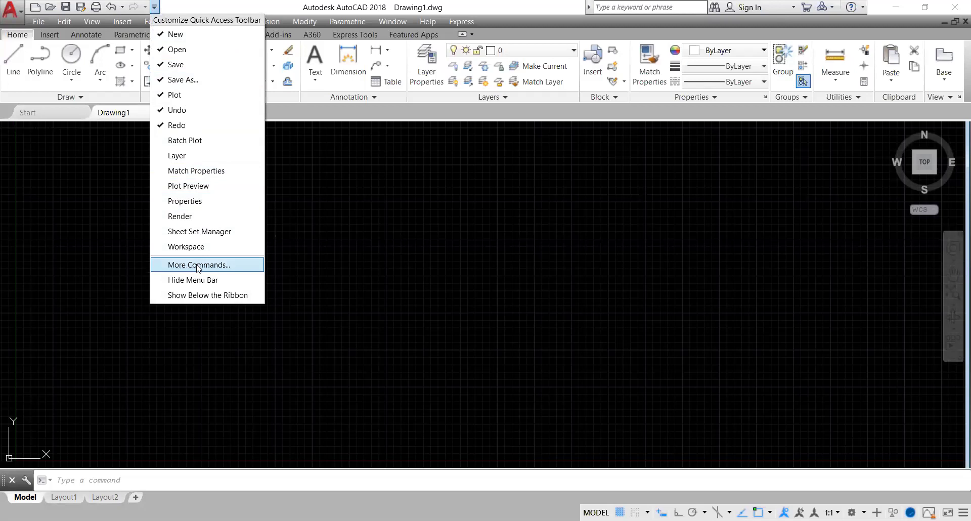
Place the Quick Access Toolbar below the ribbon, then return it above the ribbon.
click(199, 296)
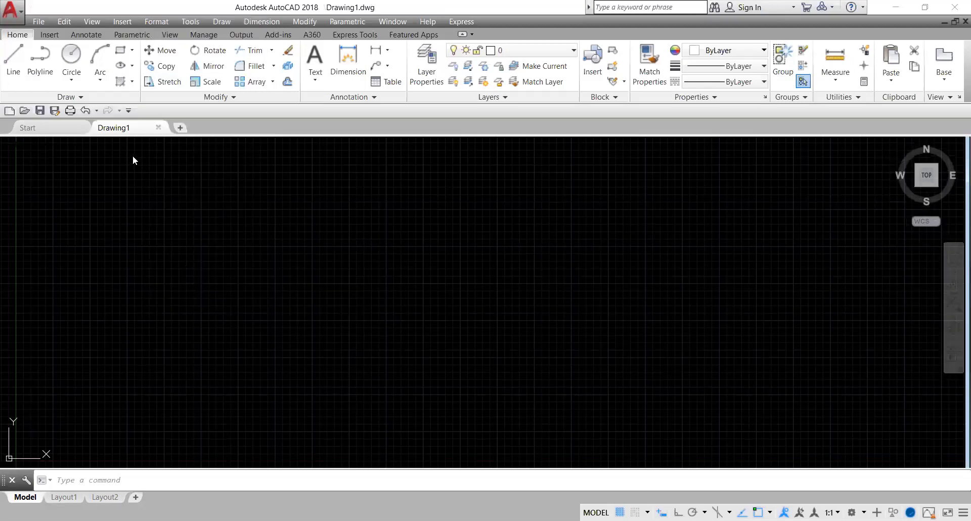
click(129, 113)
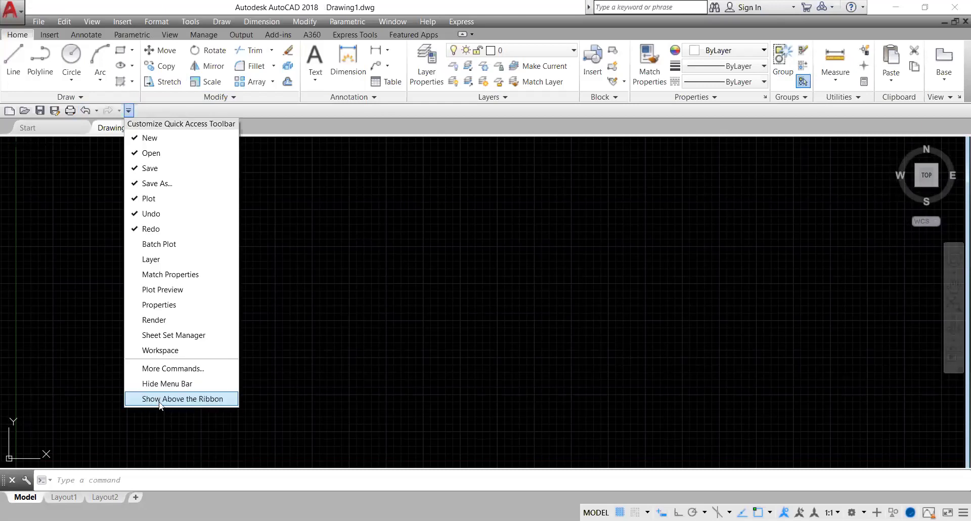
click(159, 399)
click(153, 6)
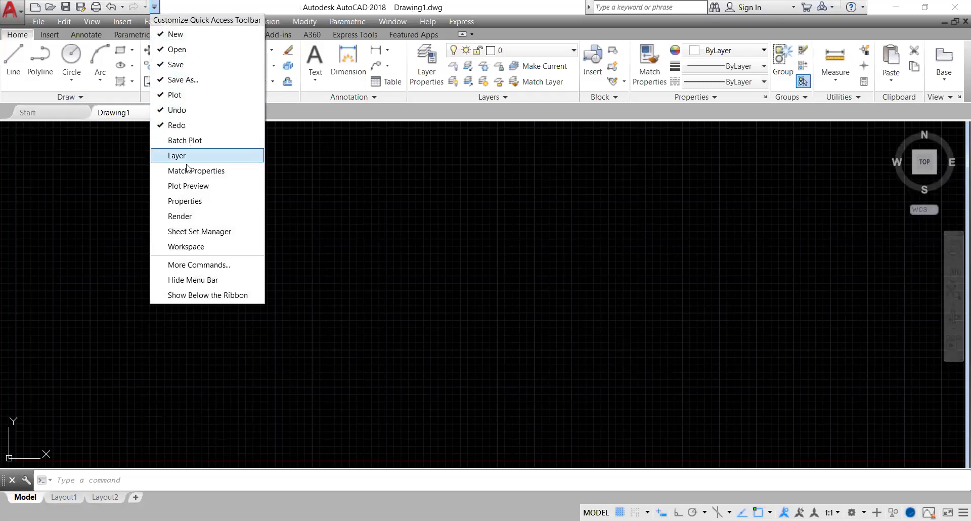
click(212, 280)
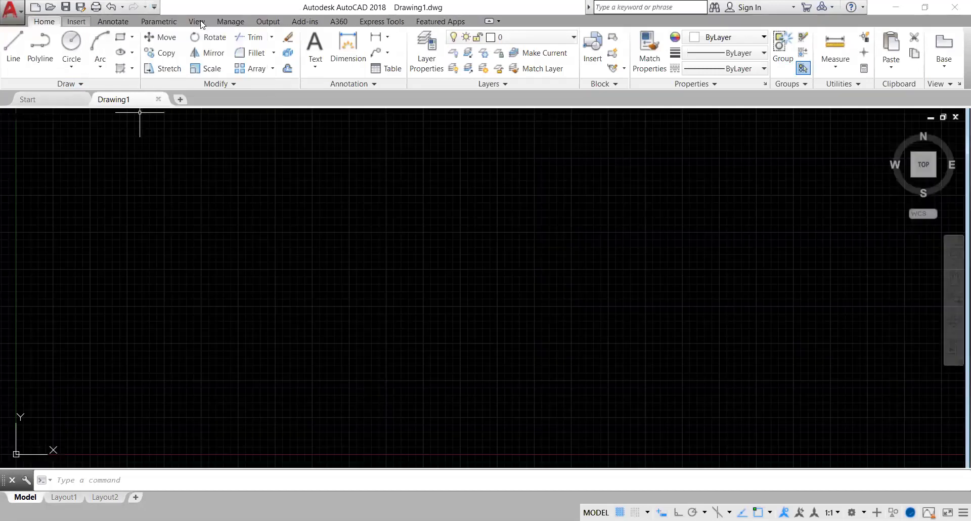
click(154, 7)
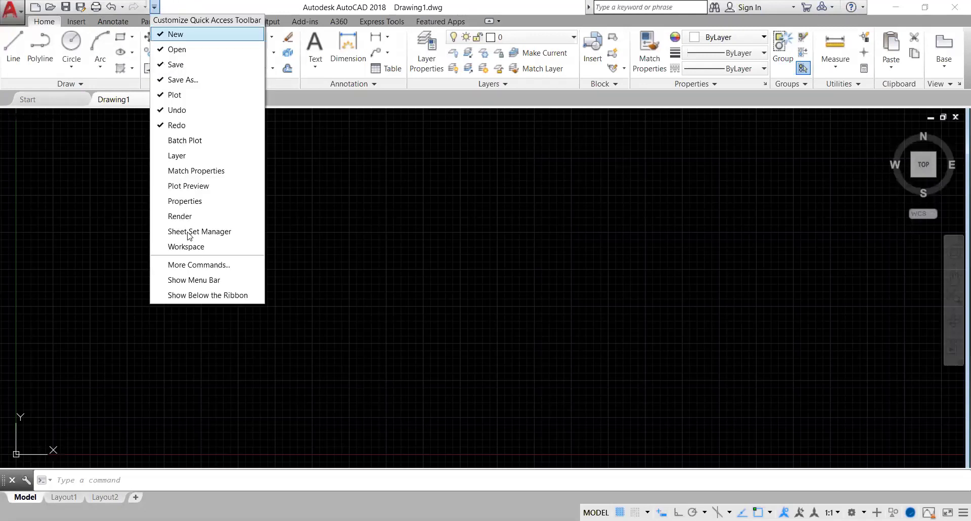
click(192, 279)
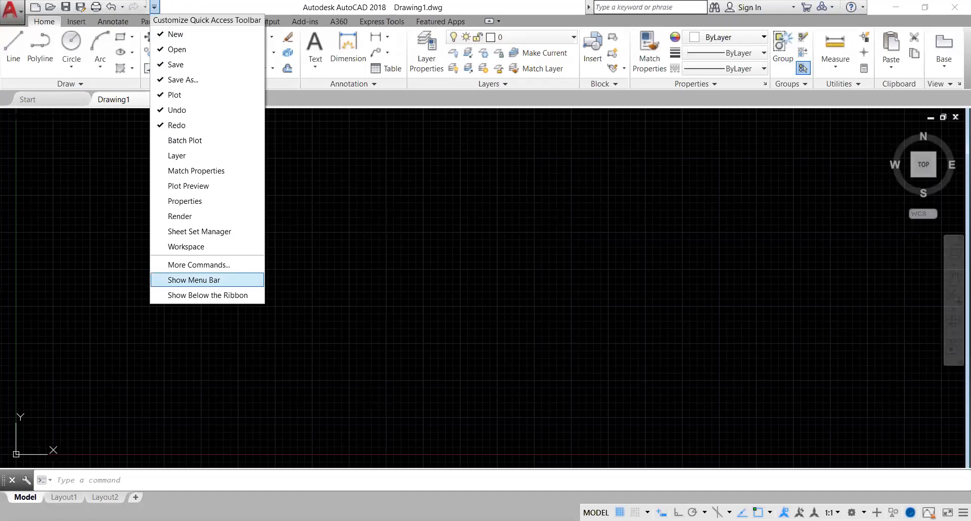
click(155, 6)
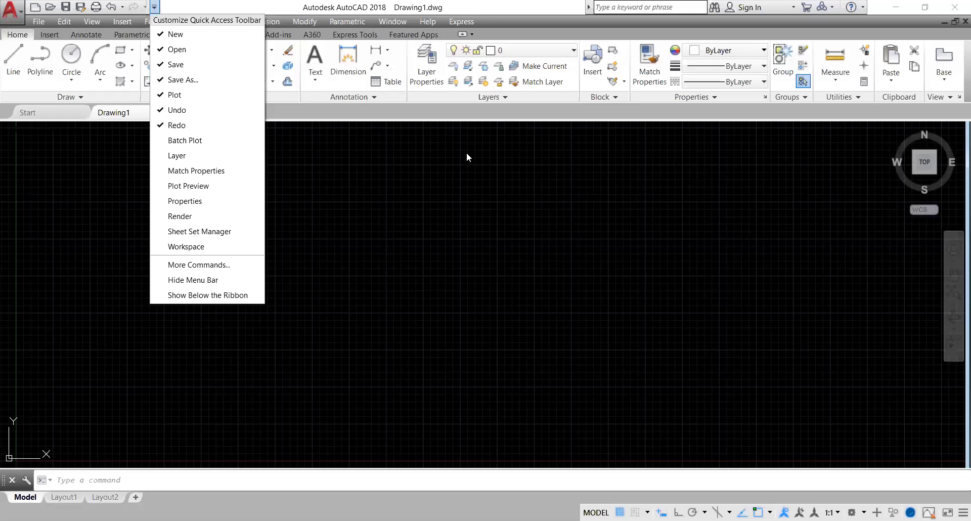
click(449, 171)
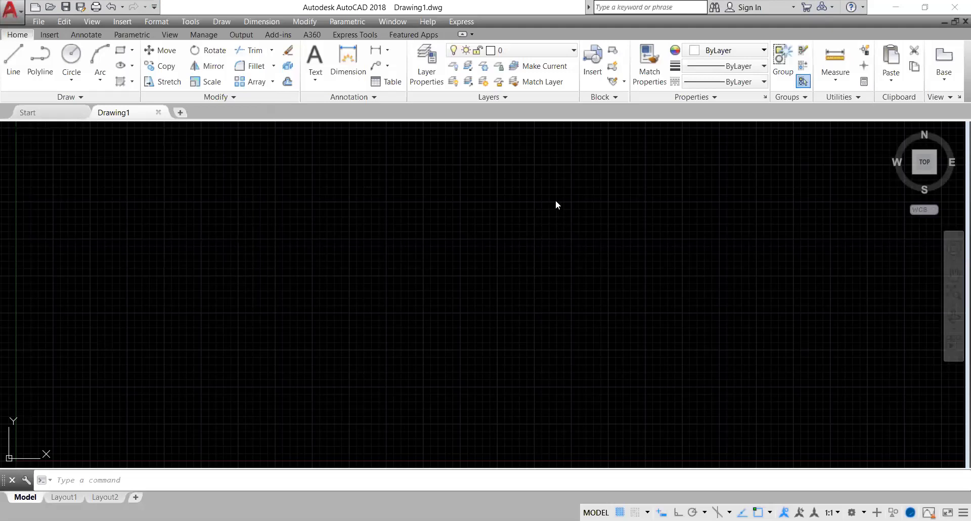
Pan and zoom in around the origin so the grid squares appear larger.
middle_drag(293, 333, 469, 261)
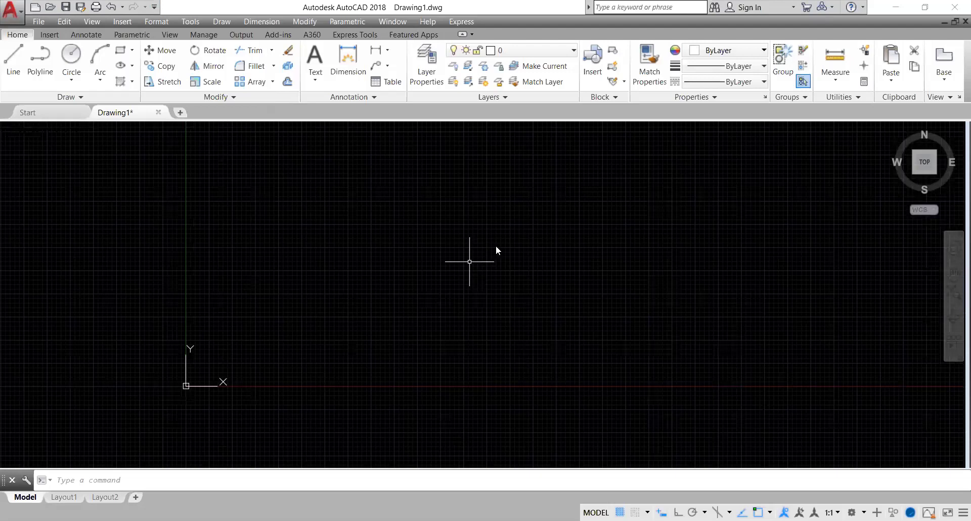
scroll(469, 261, up, 2)
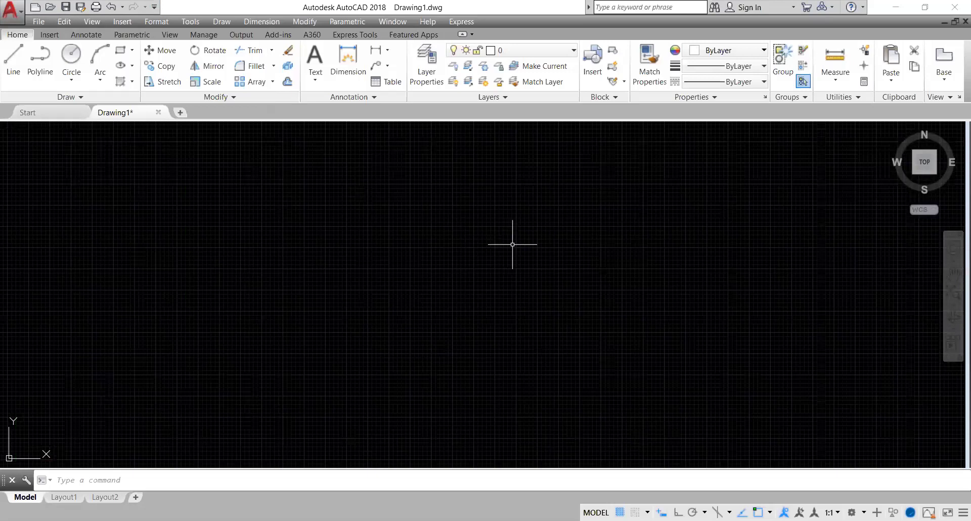
middle_drag(512, 245, 369, 223)
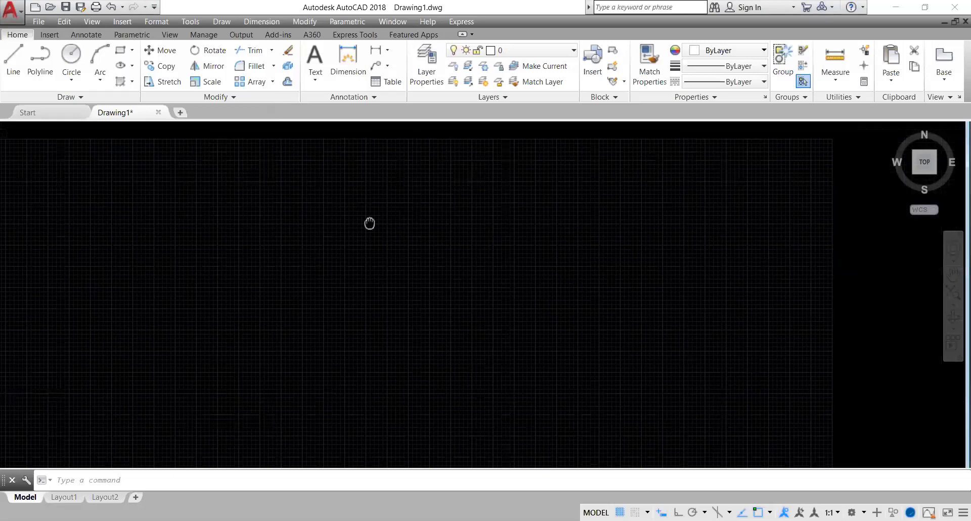
scroll(203, 123, up, 3)
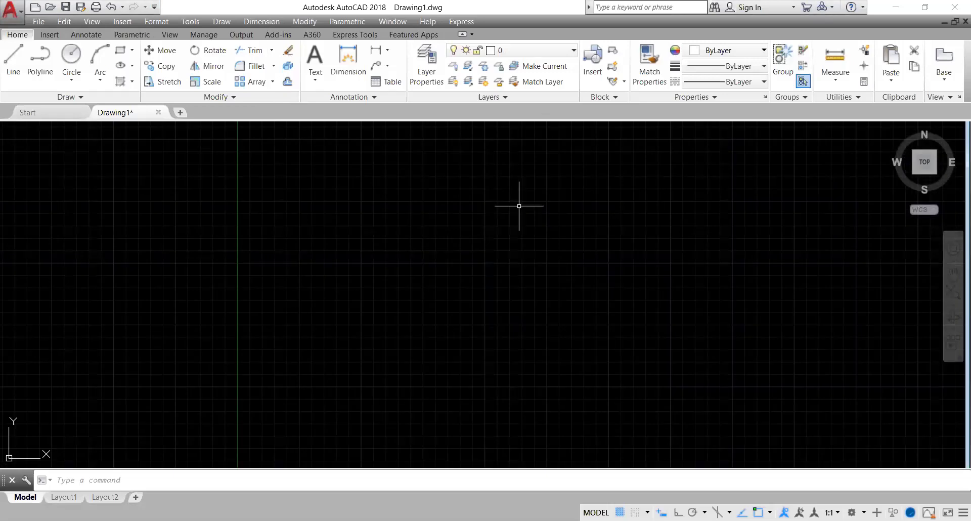
scroll(422, 273, up, 2)
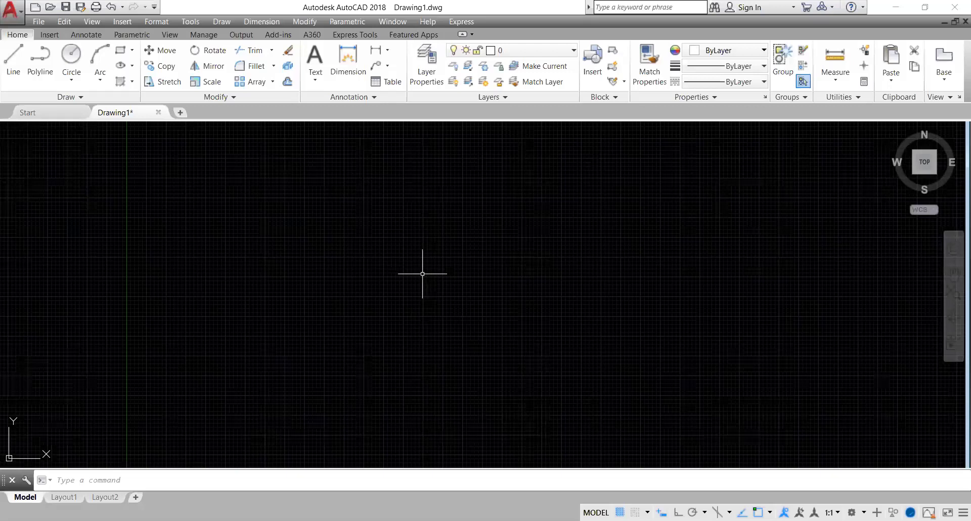
scroll(422, 274, up, 2)
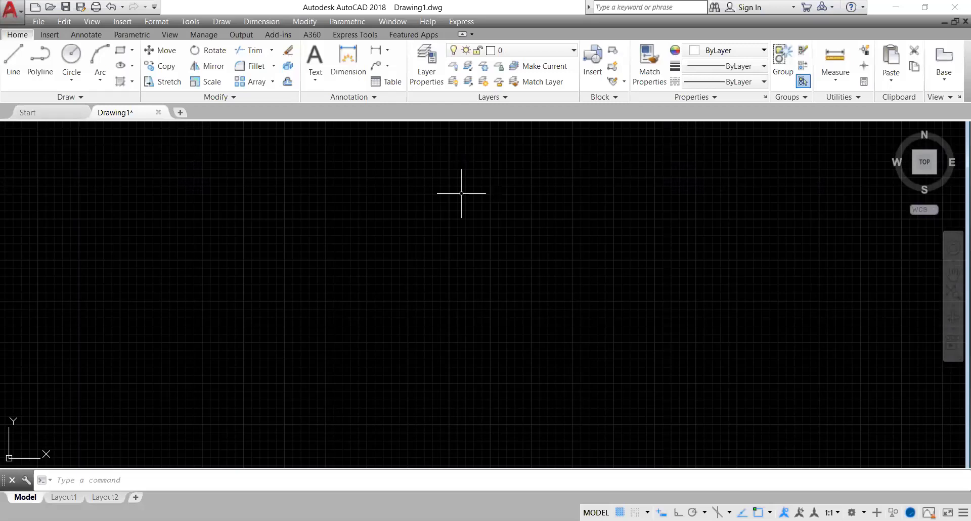
scroll(465, 196, down, 2)
mouse_move(470, 198)
middle_down()
mouse_move(535, 229)
mouse_move(454, 293)
middle_up()
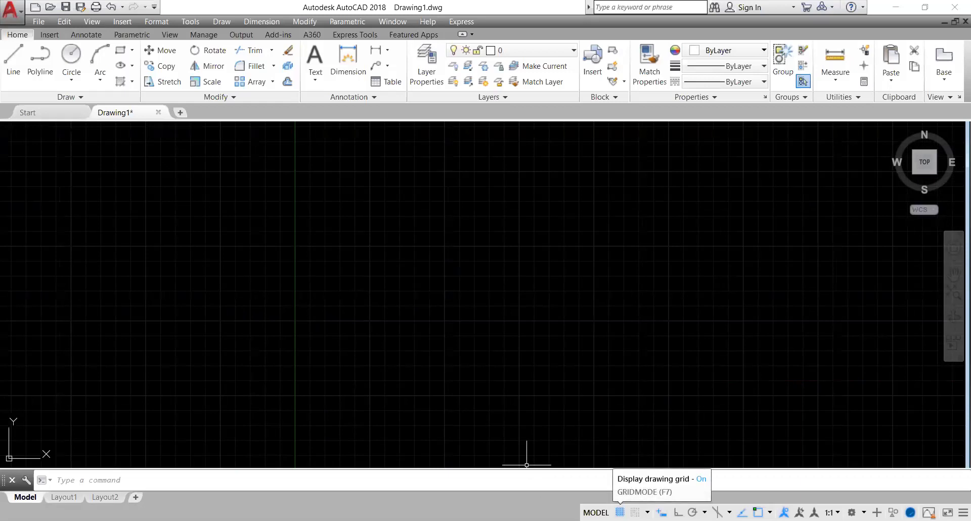
Switch the grid off with F7, briefly toggling it back on before turning it off again.
key(F7)
scroll(467, 282, down, 10)
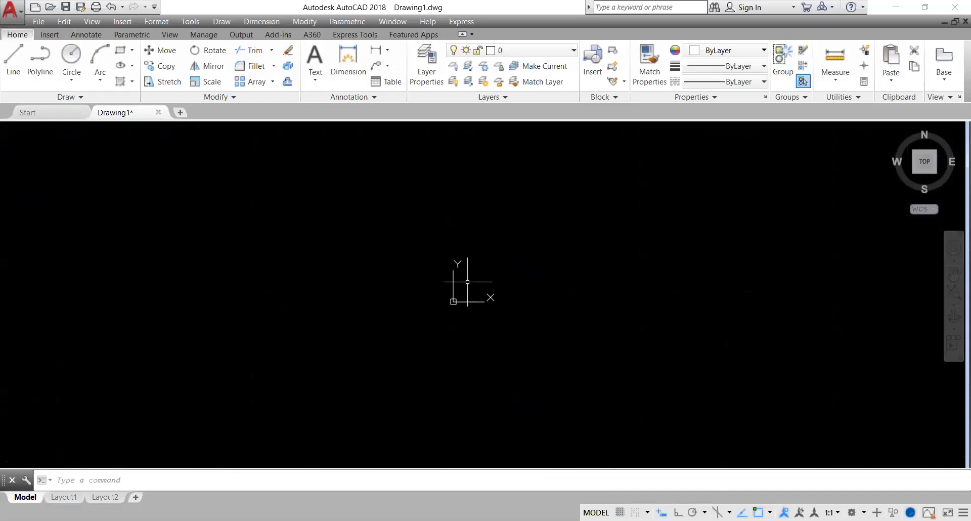
middle_drag(613, 199, 180, 444)
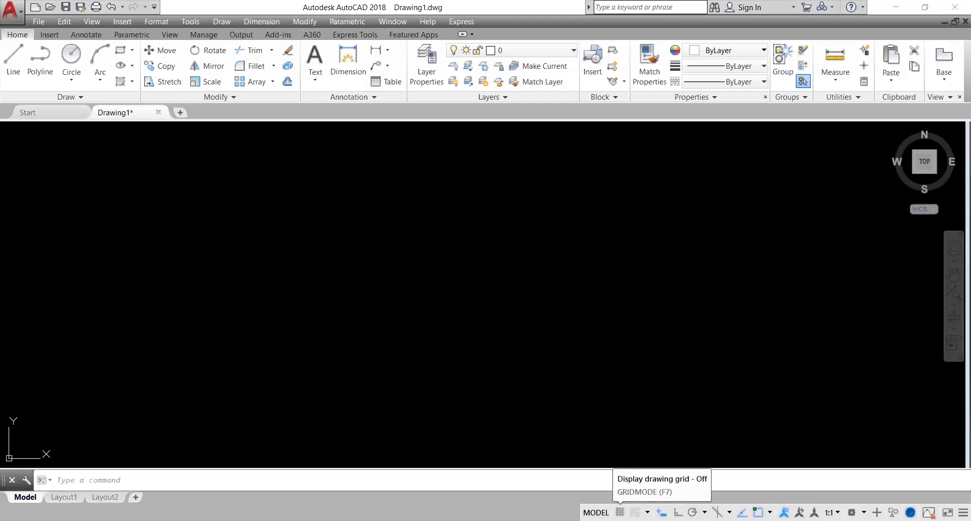
key(F7)
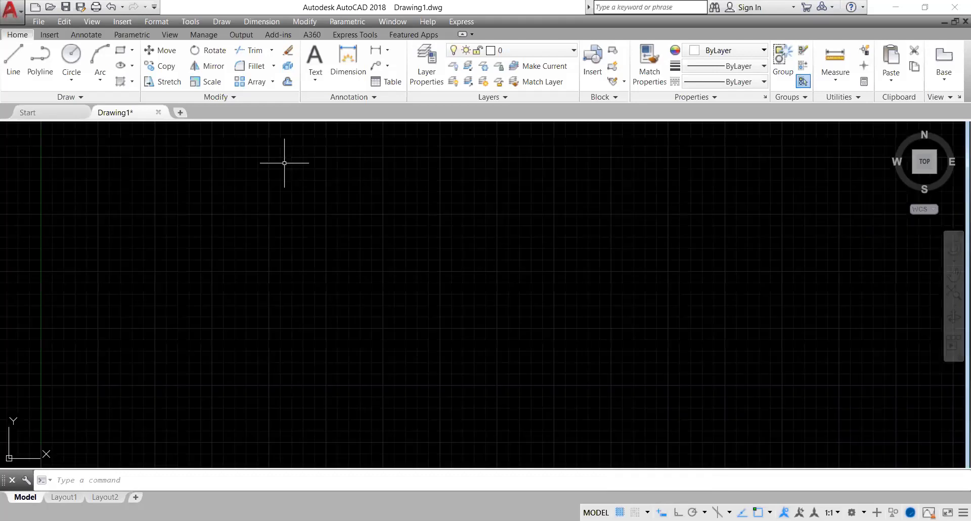
key(F7)
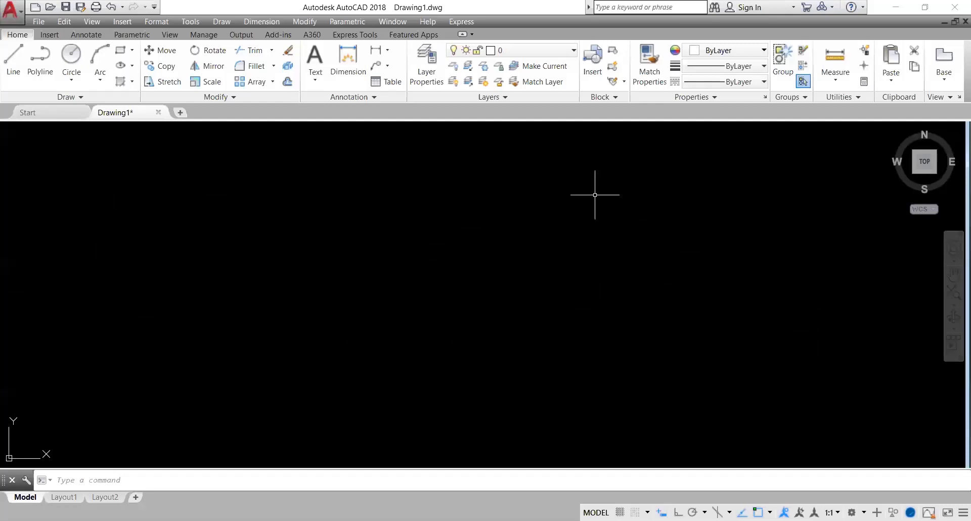
Open Options from the canvas shortcut menu and apply the Dark colour scheme.
right_click(648, 184)
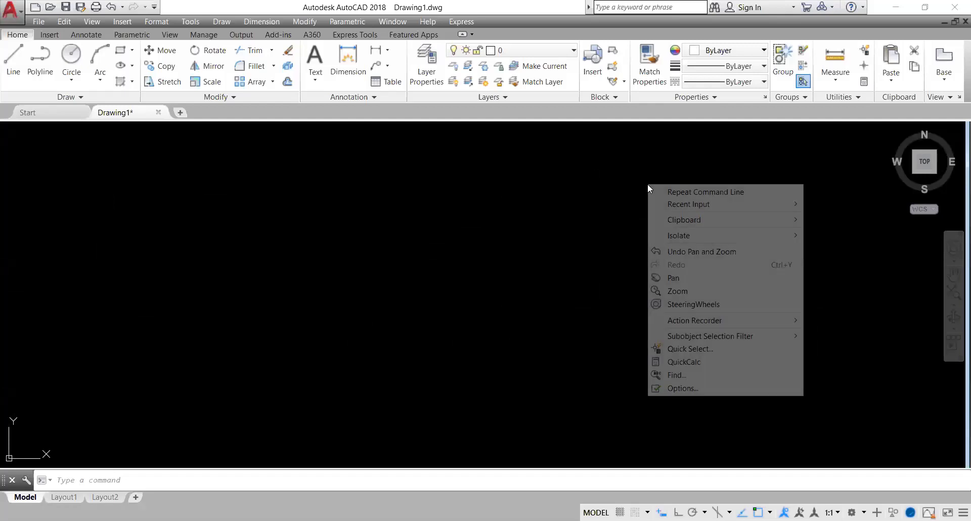
click(687, 387)
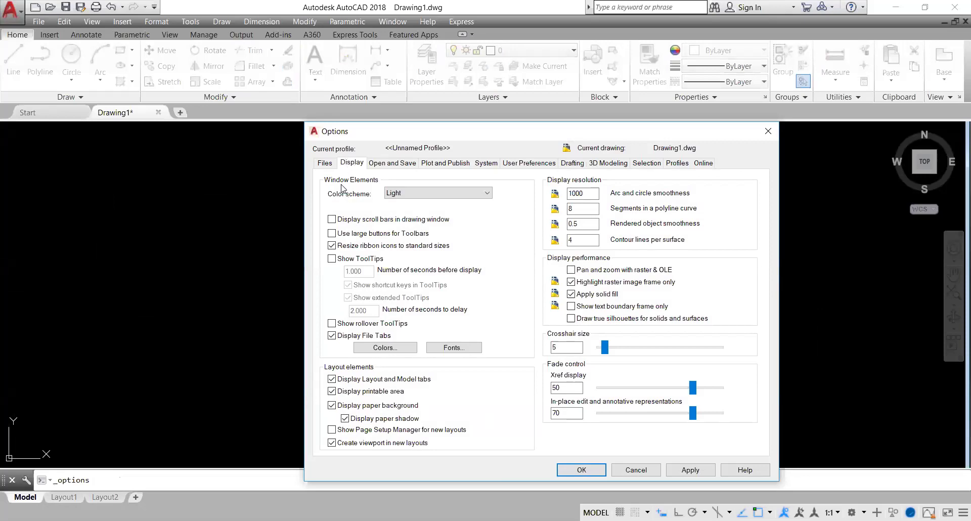
click(419, 193)
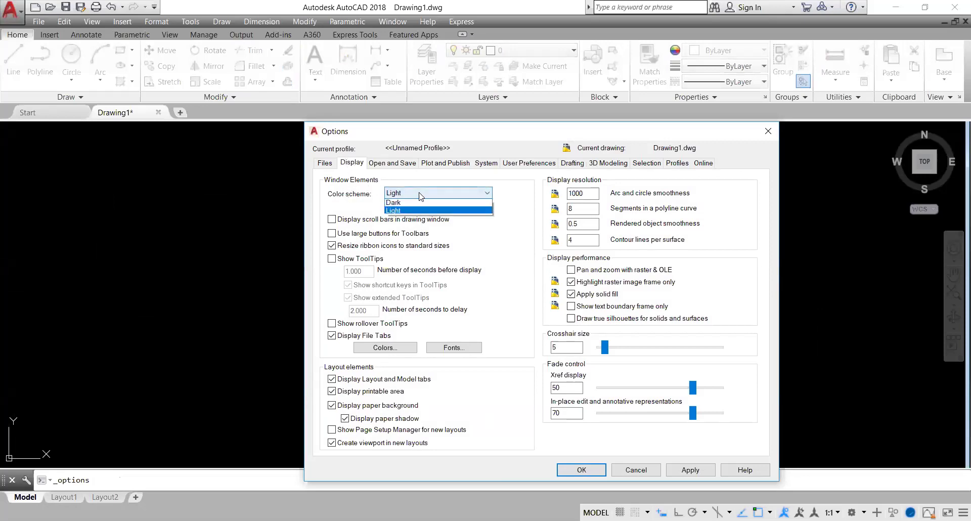
click(419, 193)
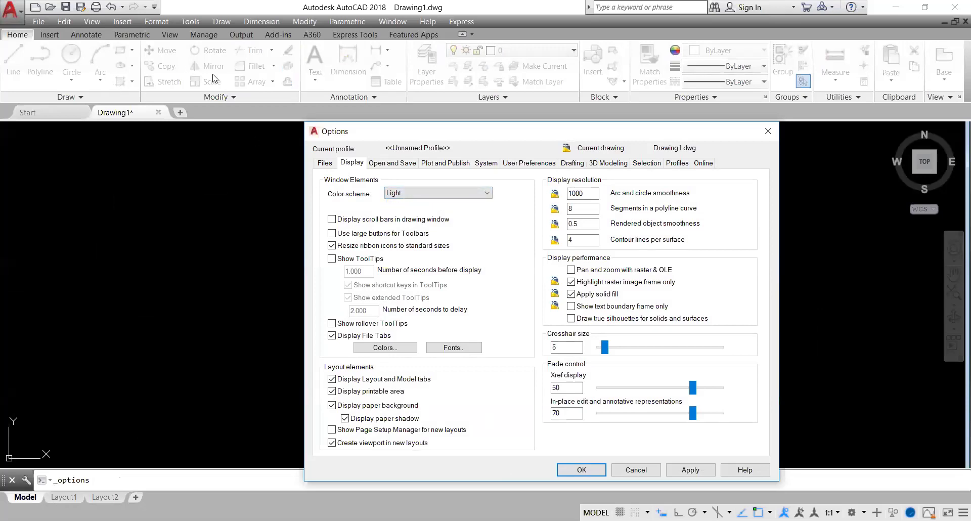
click(391, 195)
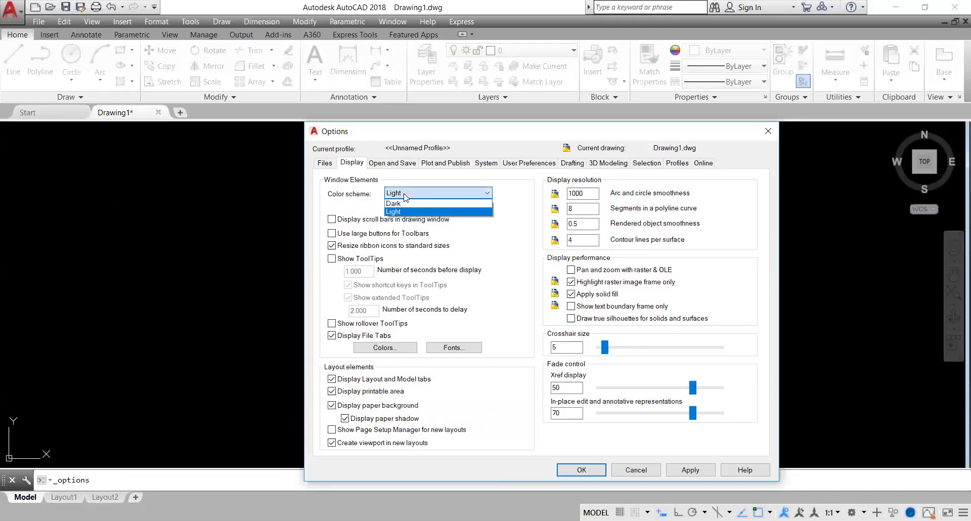
click(403, 205)
click(682, 468)
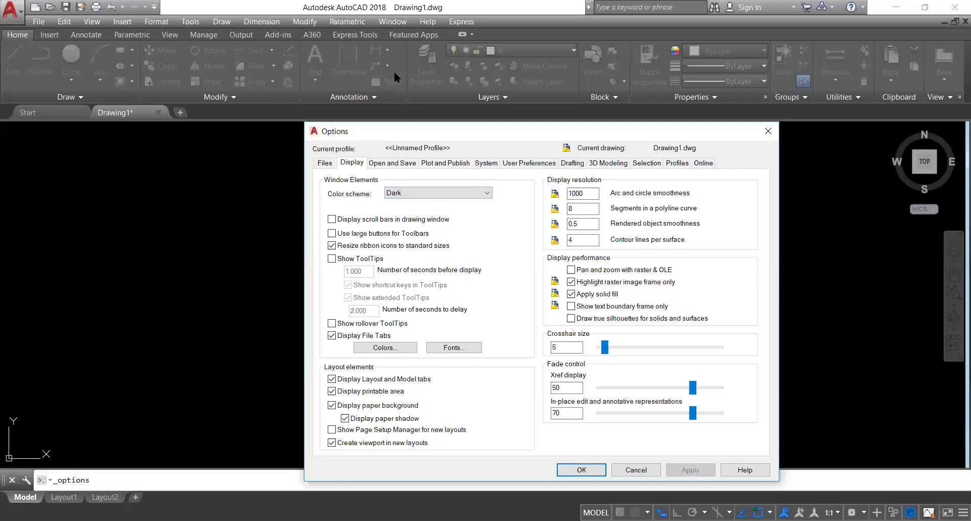
Apply the Light colour scheme, then bring up Drawing Window Colors.
click(414, 192)
click(403, 211)
click(700, 471)
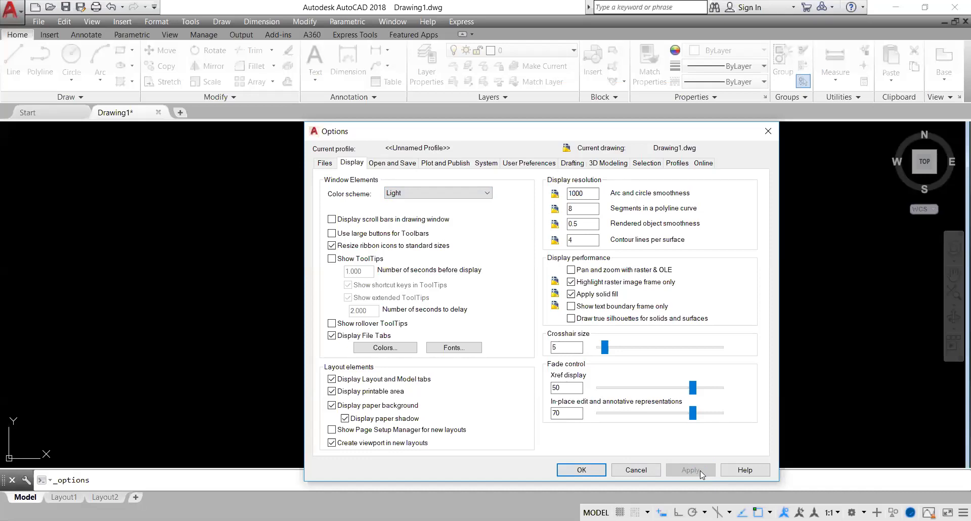
click(385, 348)
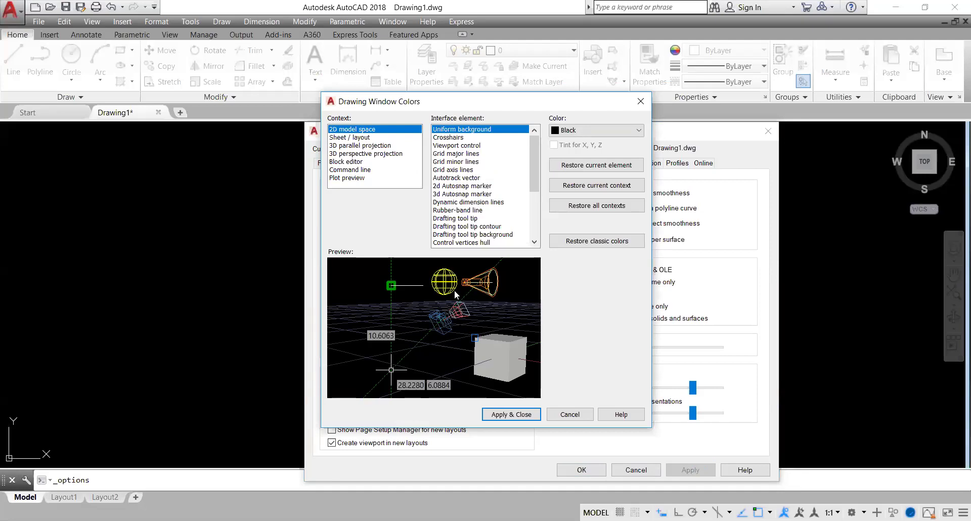
Set the uniform model-space background colour to White and close Options.
click(626, 131)
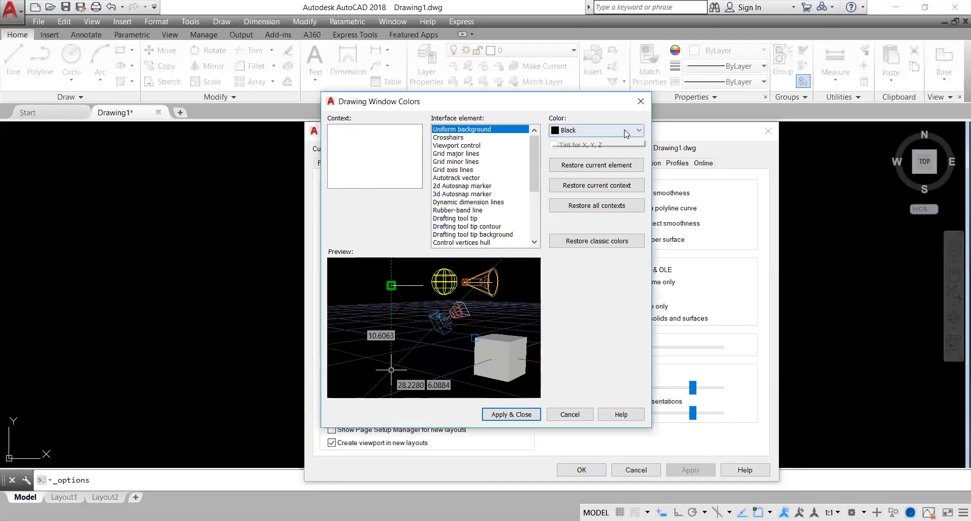
click(581, 202)
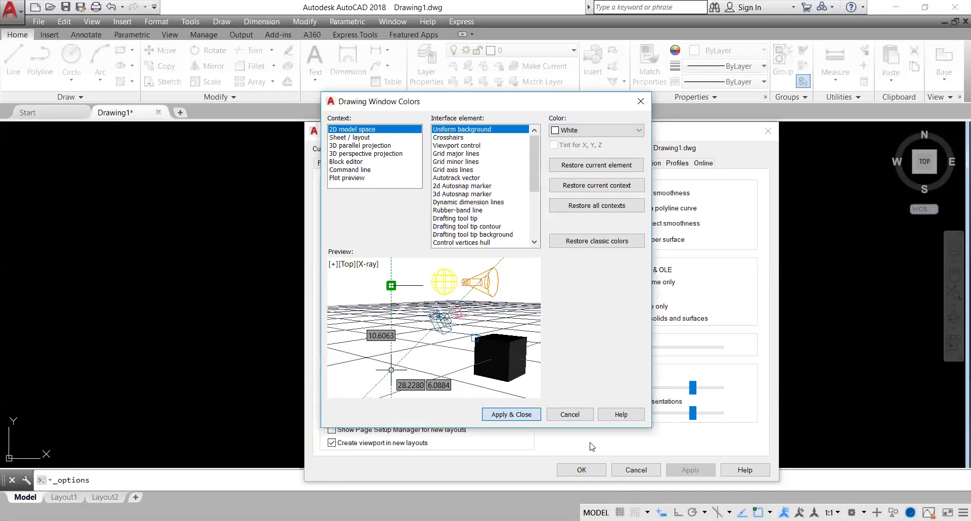
key(Return)
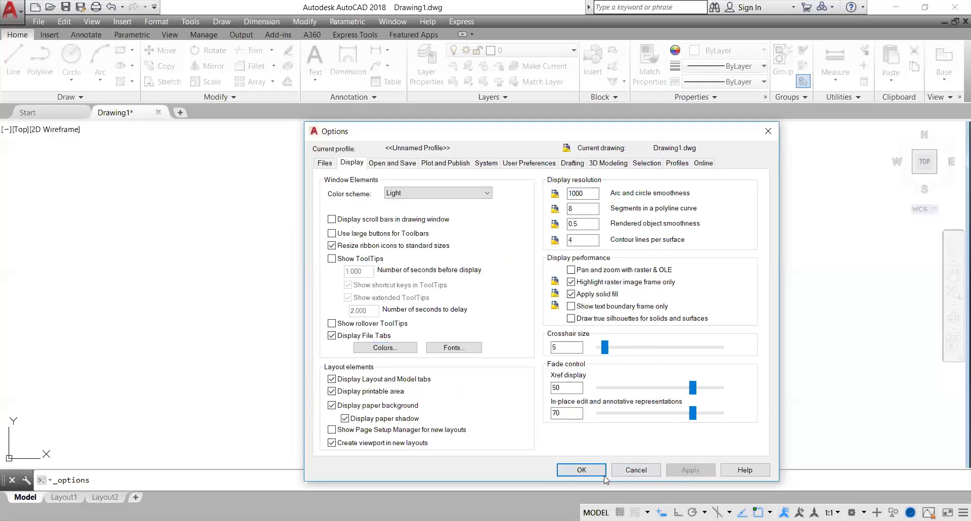
click(604, 474)
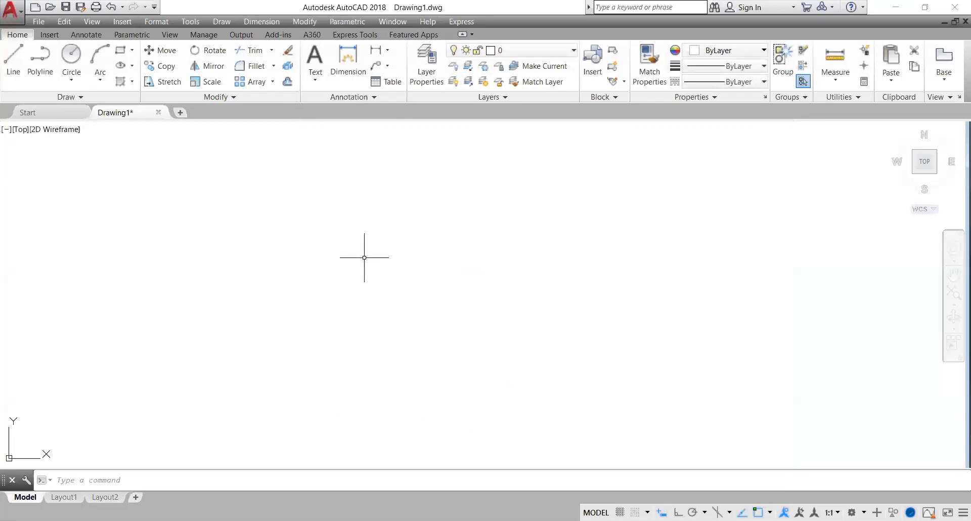
right_click(596, 198)
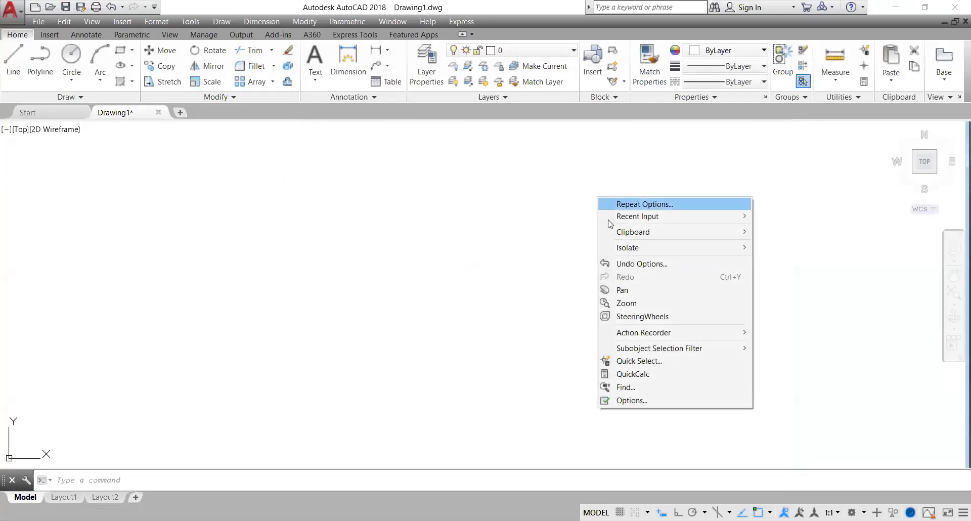
click(503, 303)
Reopen Options and change the uniform model-space background colour to Black.
right_click(534, 180)
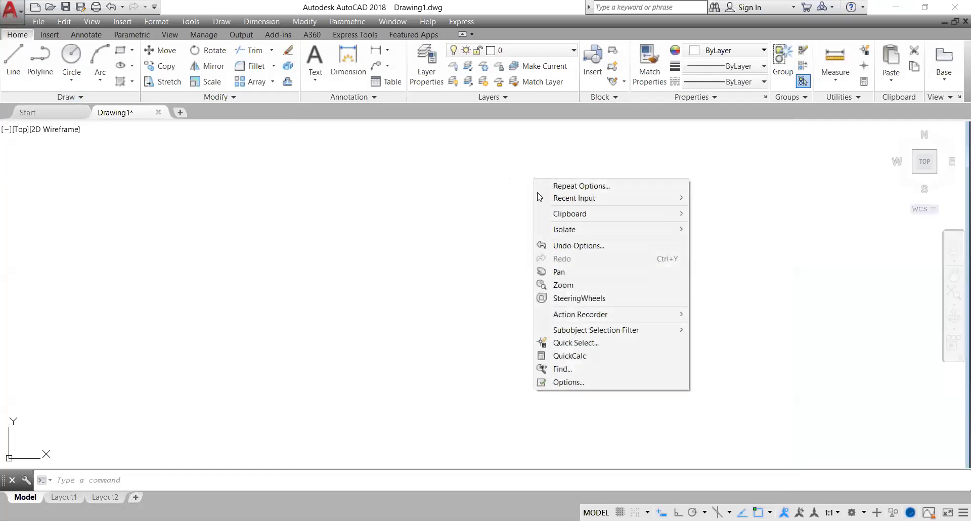
click(577, 381)
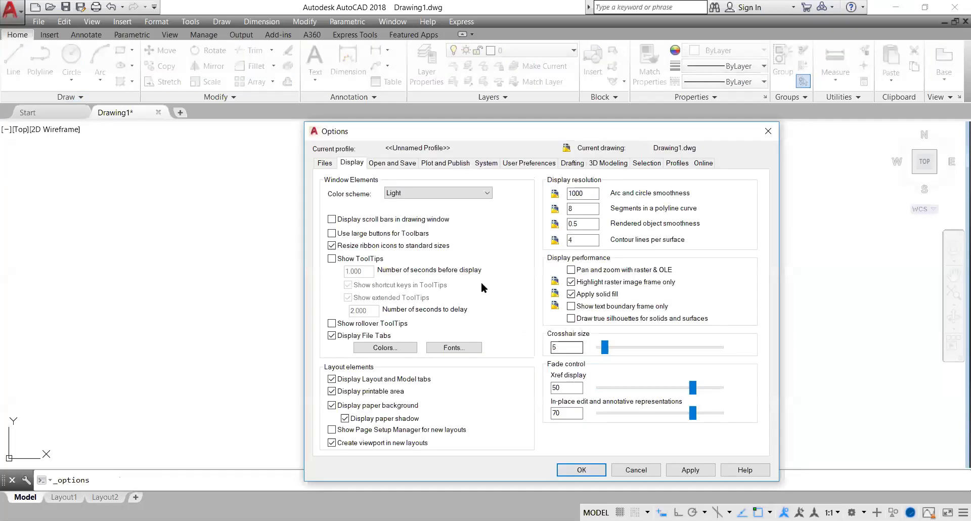
click(404, 353)
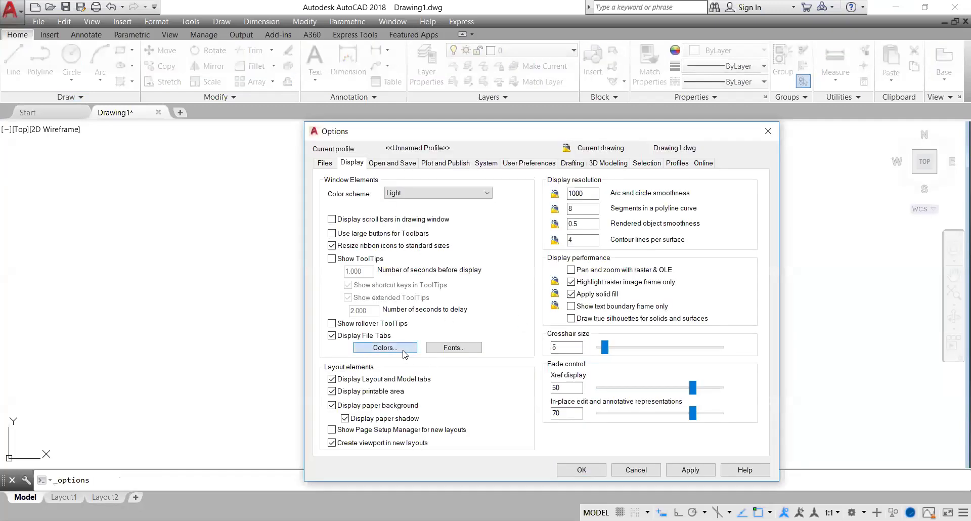
click(596, 130)
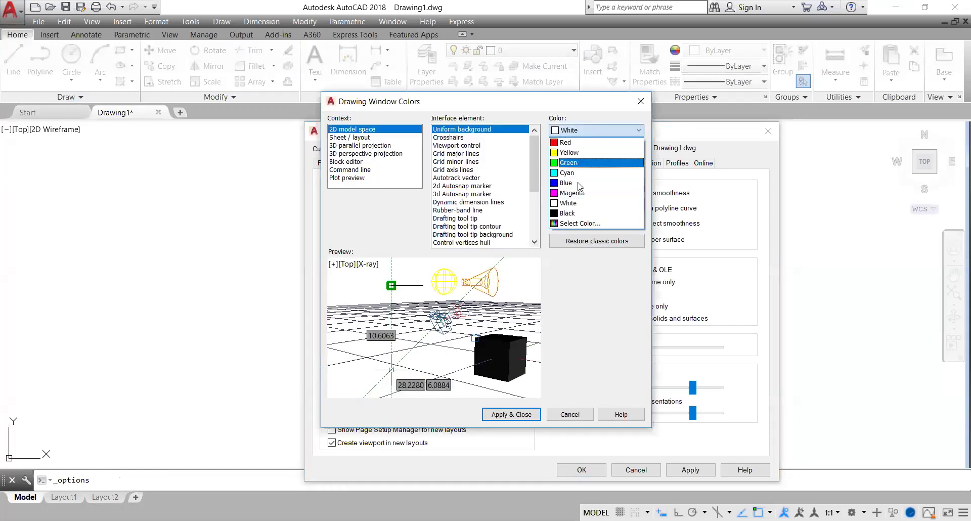
click(572, 215)
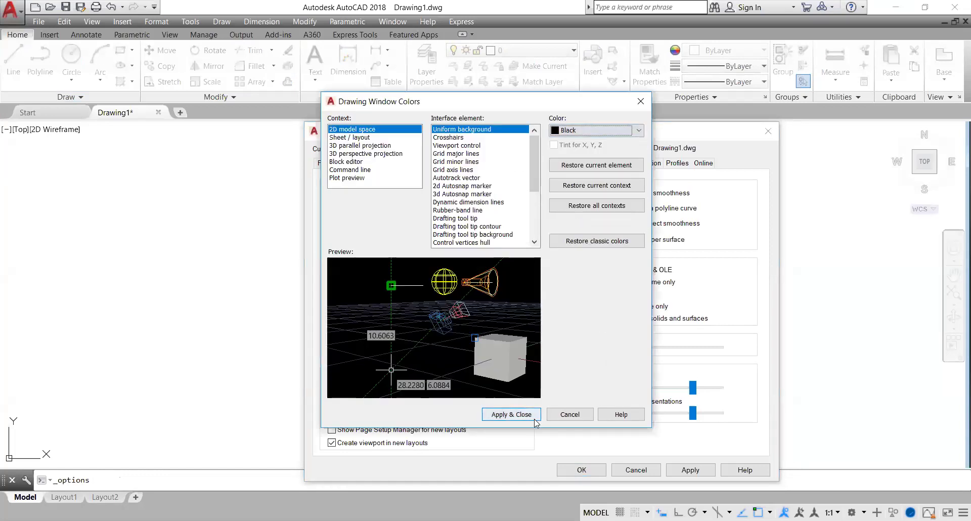
click(512, 414)
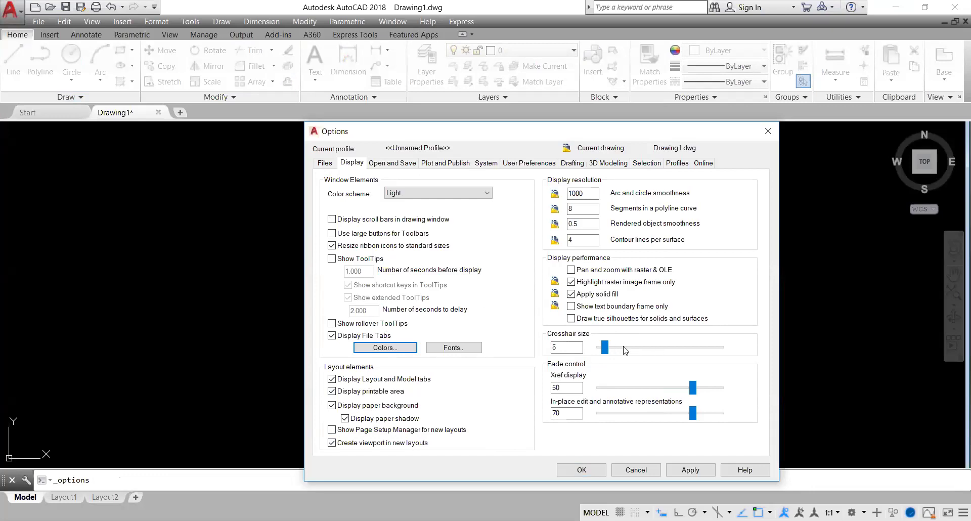
Set crosshair size to 25, confirm Options, and pan the origin to the bottom-left.
double_click(566, 346)
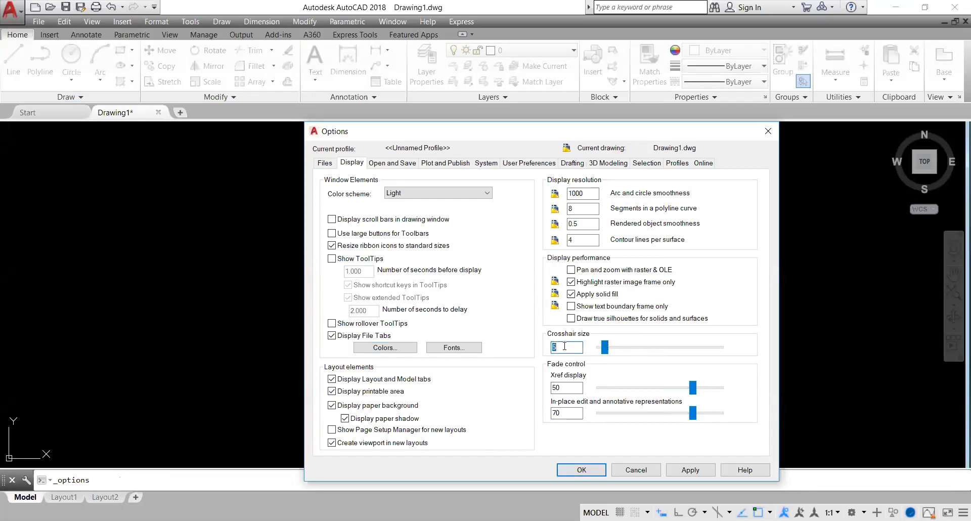
text(25)
click(691, 470)
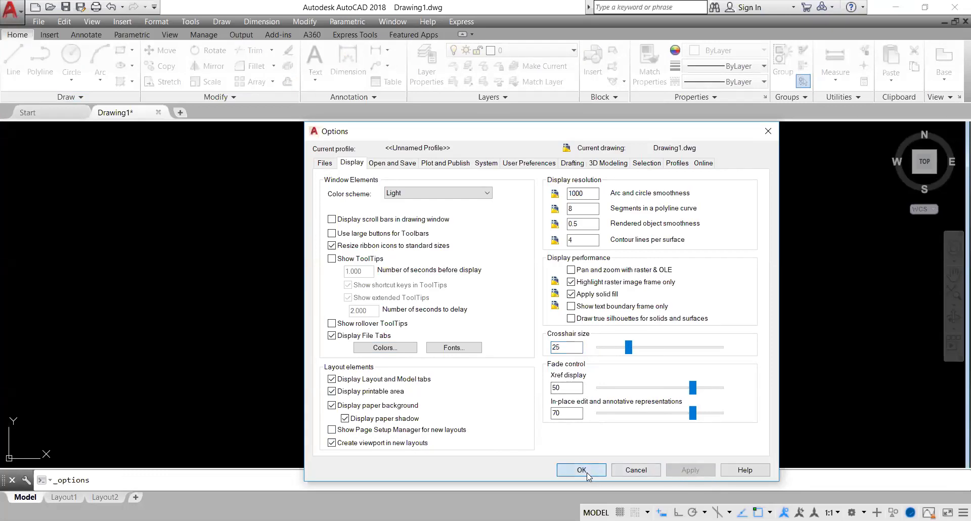
click(587, 473)
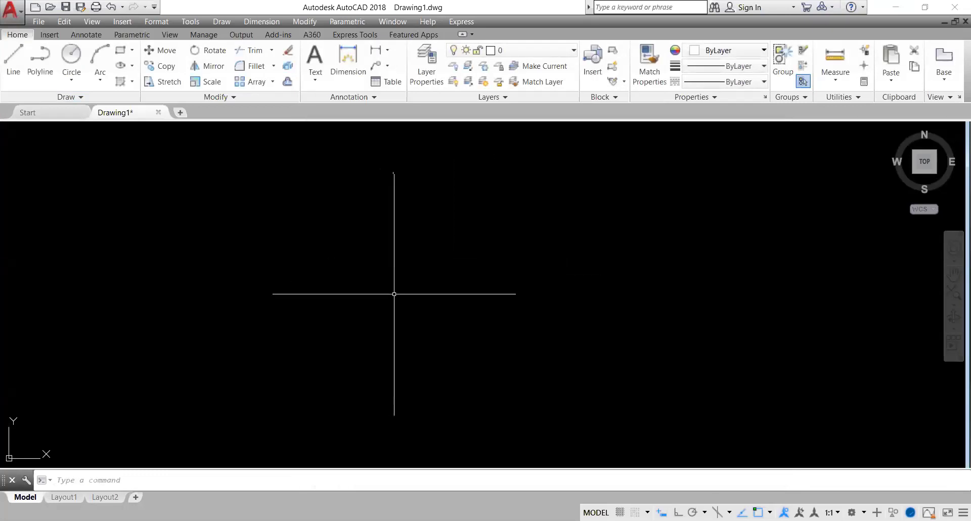
scroll(506, 227, down, 5)
middle_drag(585, 230, 289, 380)
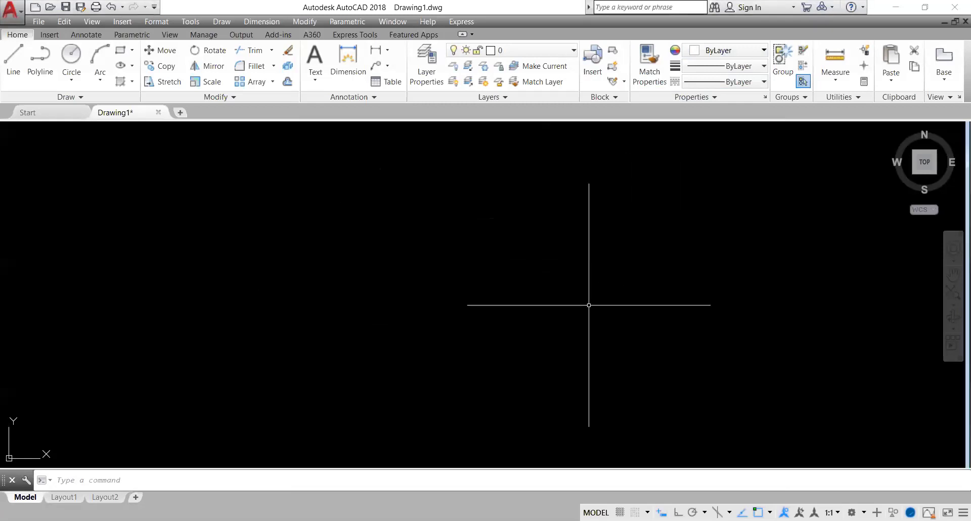
Change the crosshair size from 25 to 10, then bring the Options dialog back up.
right_click(594, 251)
click(640, 456)
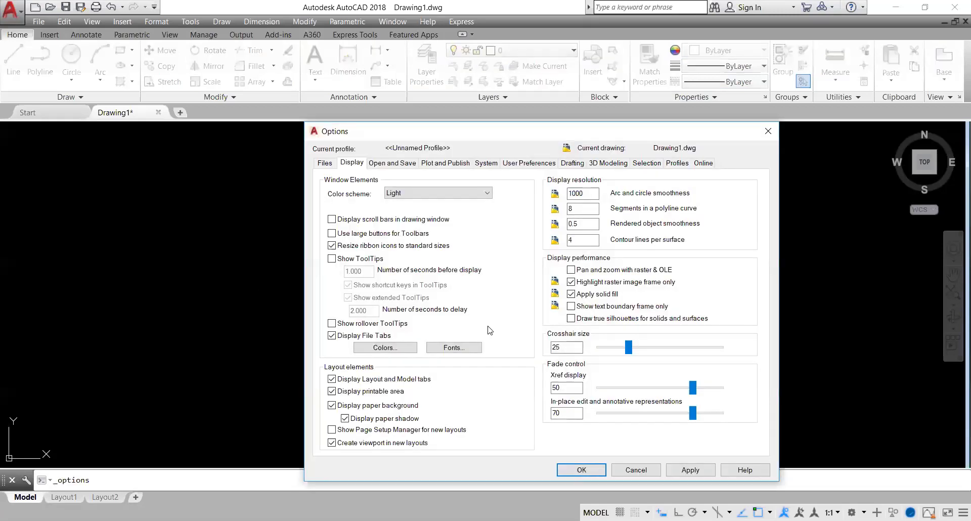
double_click(560, 346)
text(10)
click(690, 470)
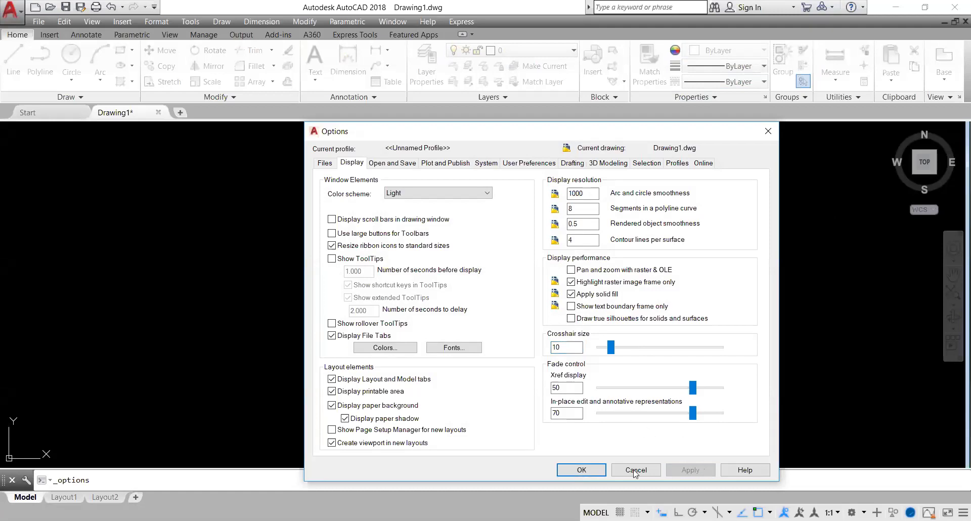
click(581, 470)
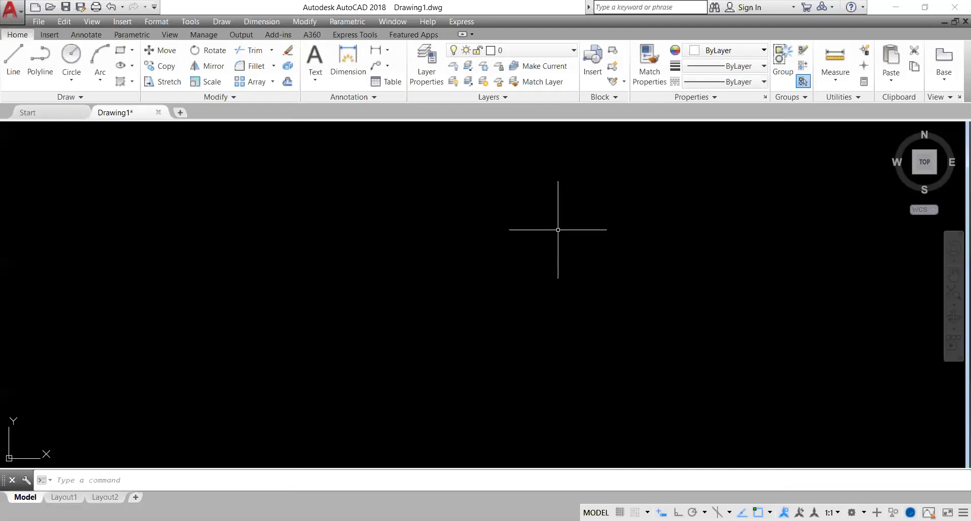
right_click(504, 246)
click(548, 446)
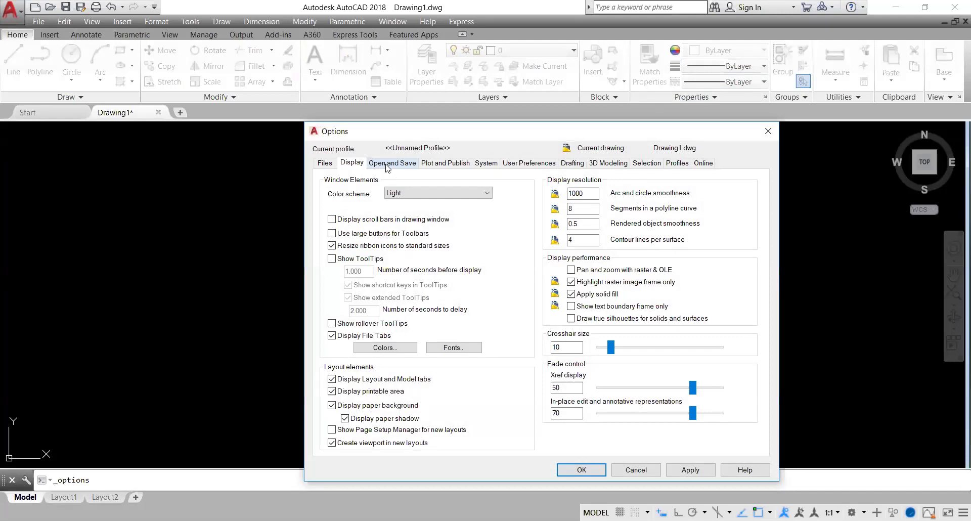
Check the Save as file formats on Open and Save unchanged, then view Plot and Publish.
click(388, 164)
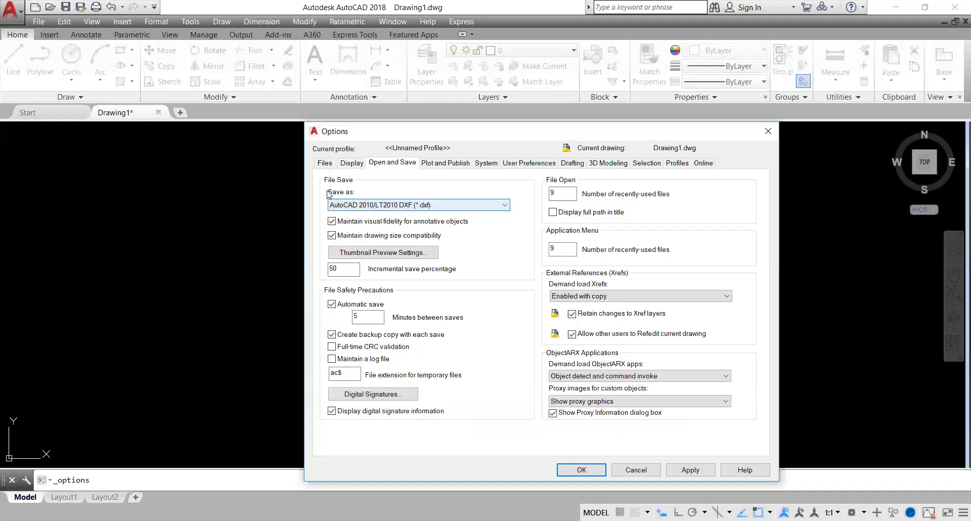
click(454, 209)
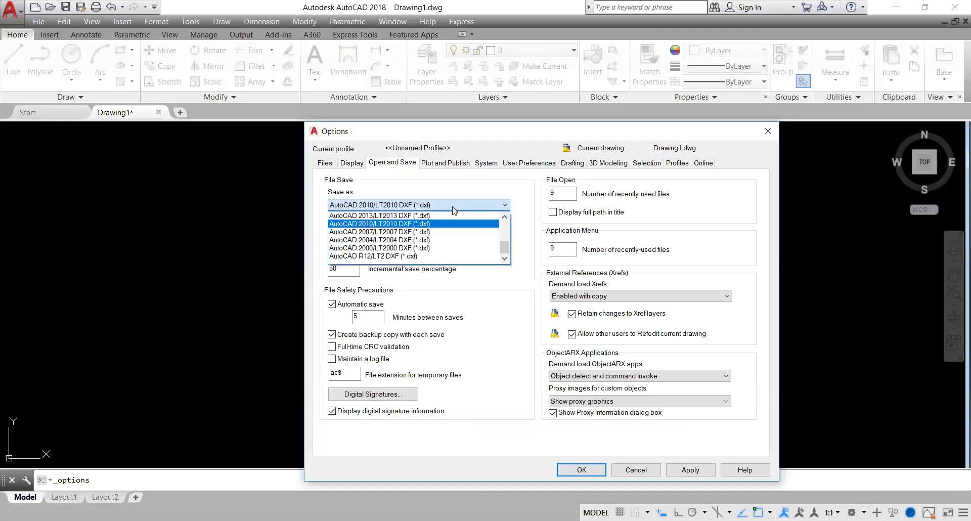
click(453, 209)
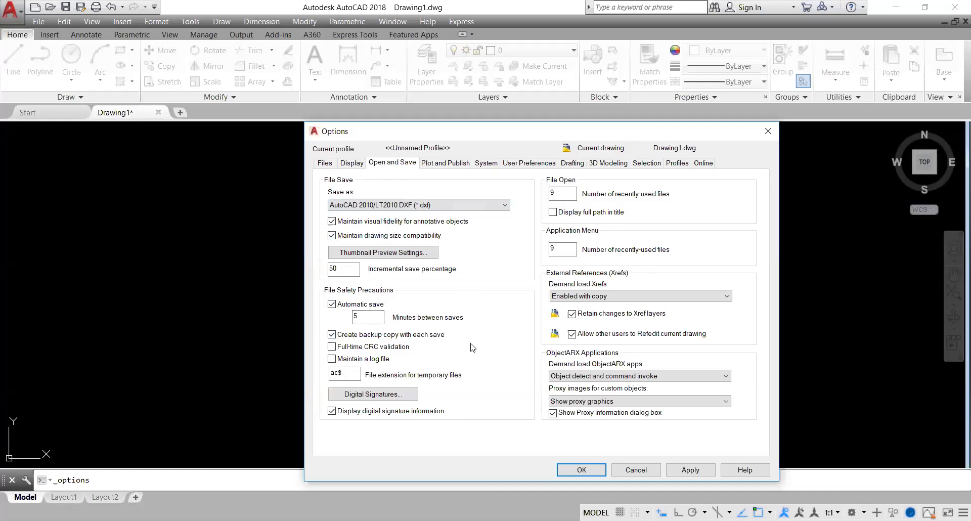
click(456, 166)
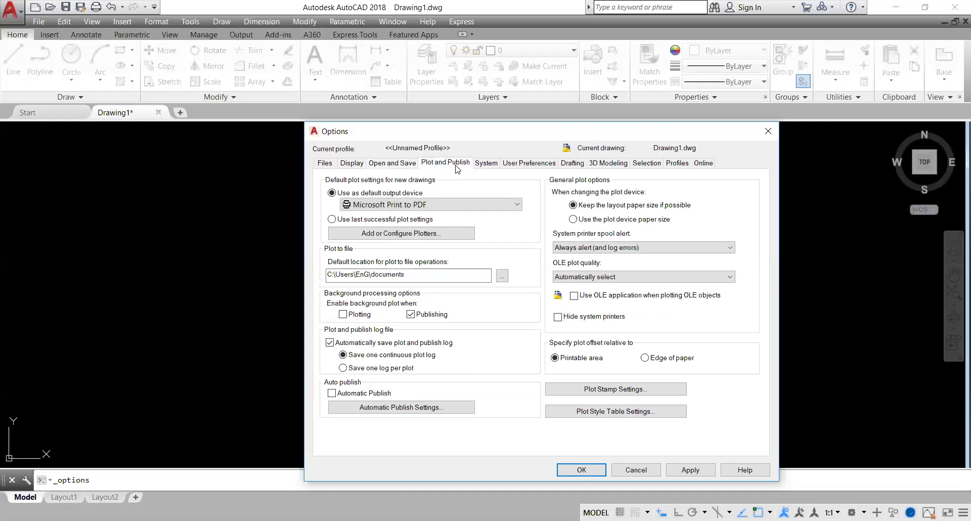
Browse the System, User Preferences and Drafting tabs of Options.
click(490, 164)
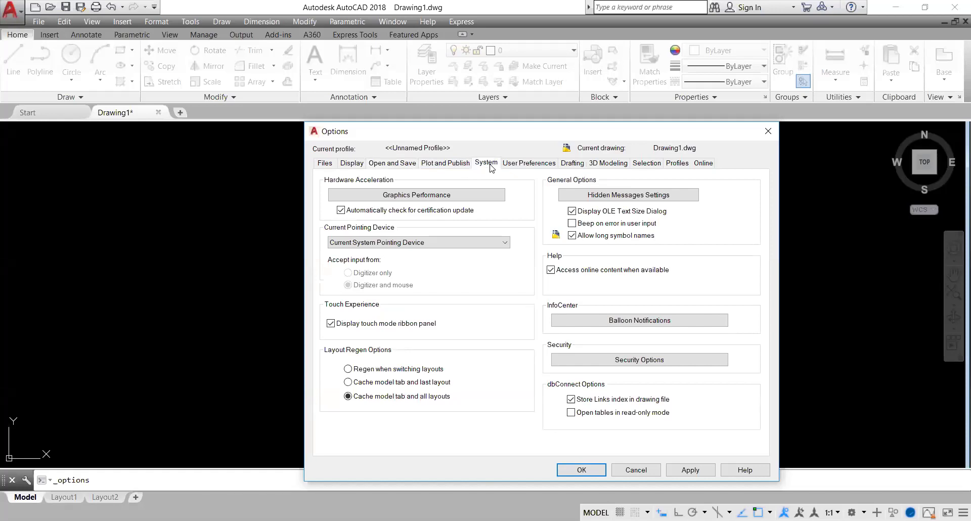
click(515, 164)
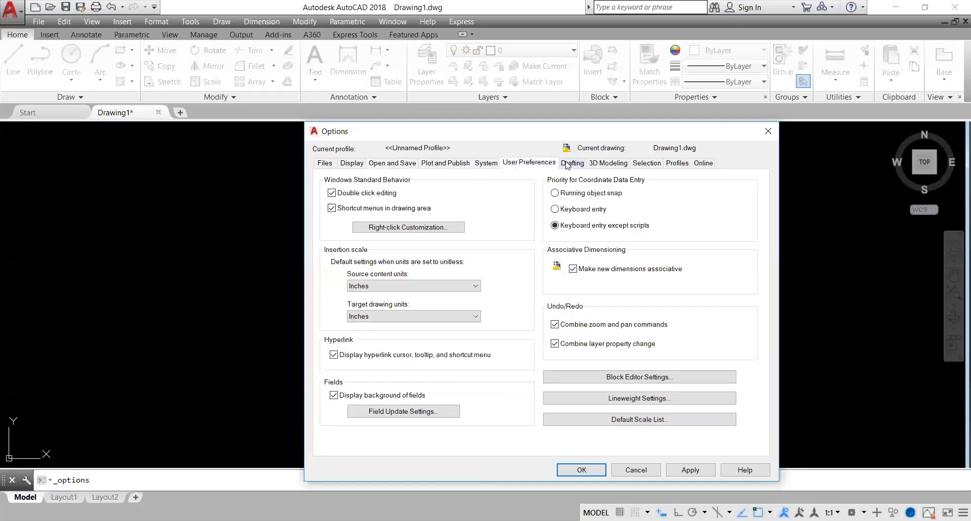
click(567, 163)
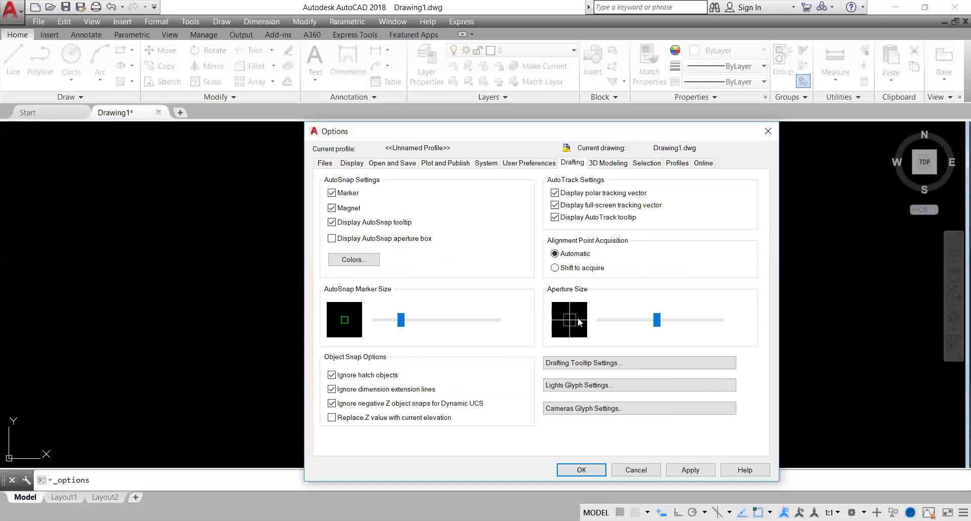
Review 3D Modeling and Selection, view Drafting Tooltip Settings without changes, and apply.
click(617, 163)
click(641, 163)
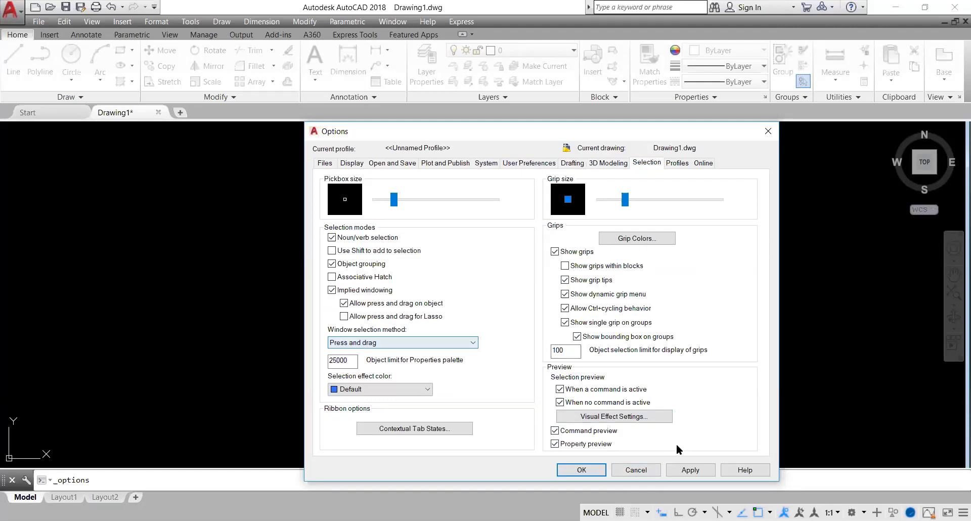
click(571, 162)
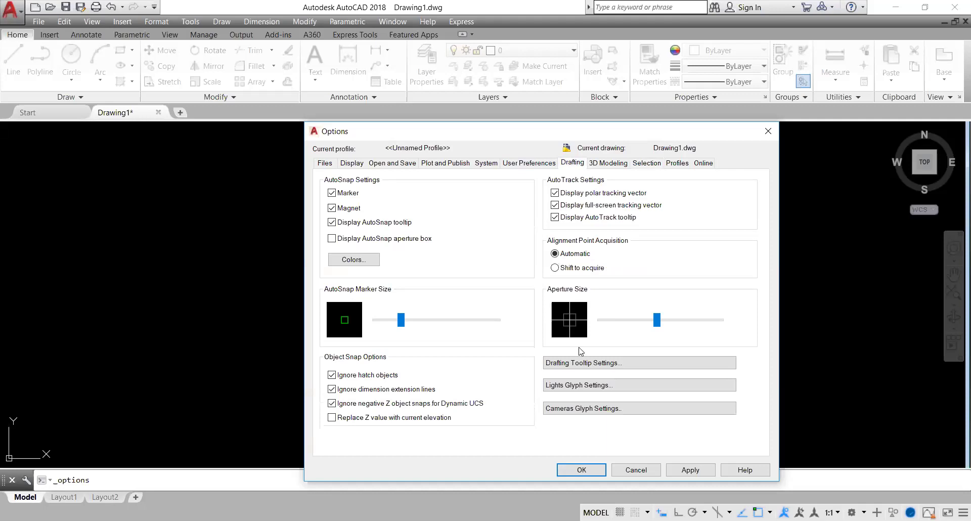
click(583, 363)
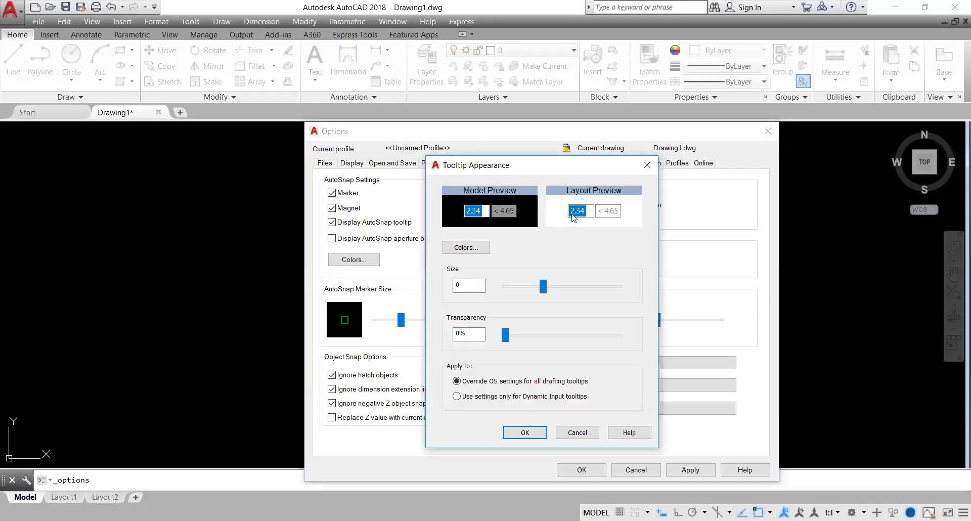
click(647, 165)
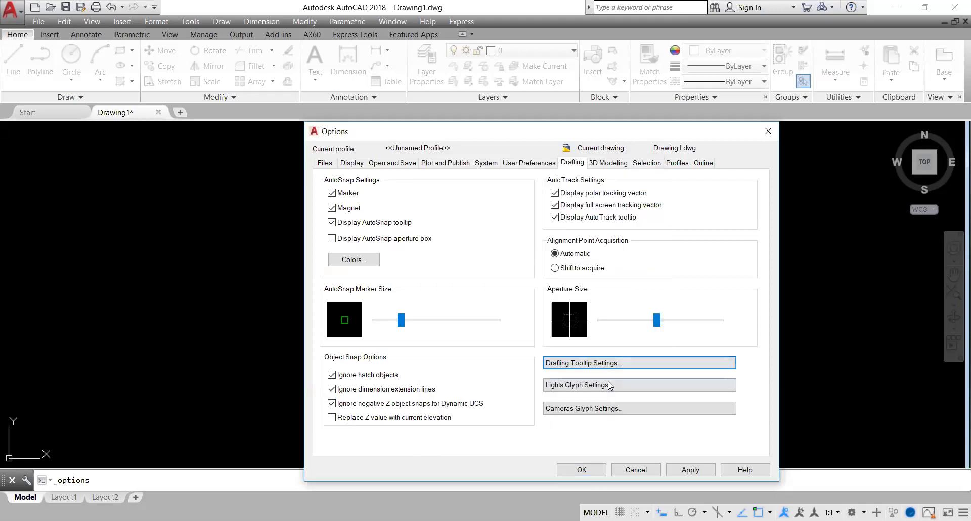
click(672, 469)
Close Options, then start and cancel the LINE command three times.
click(595, 470)
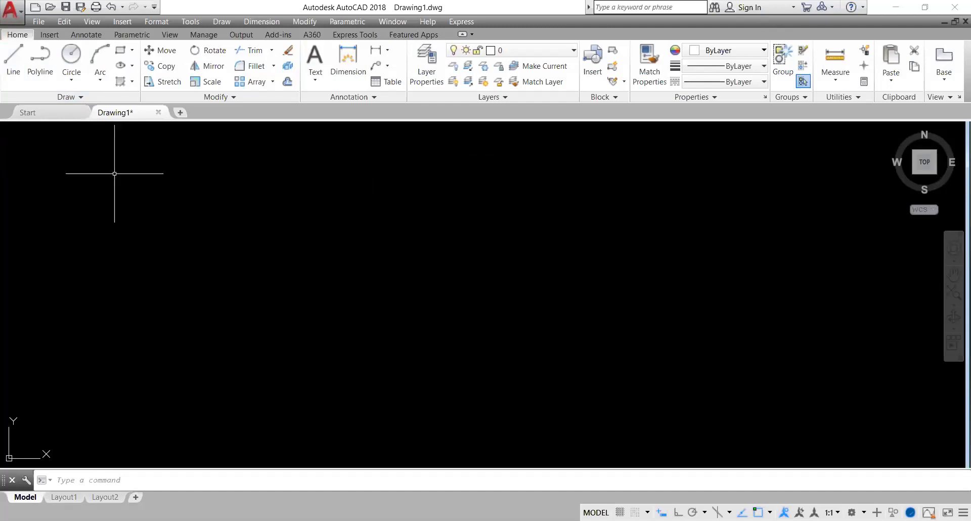
click(23, 74)
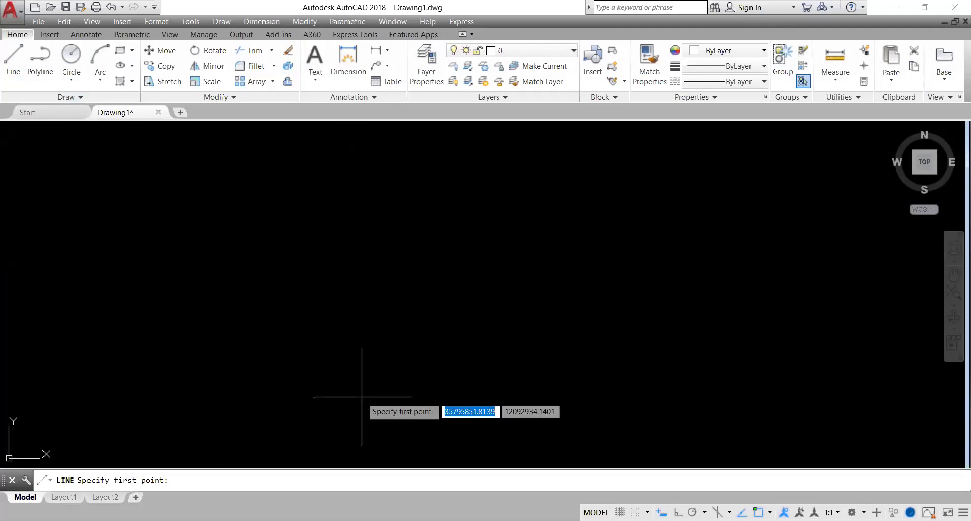
key(Escape)
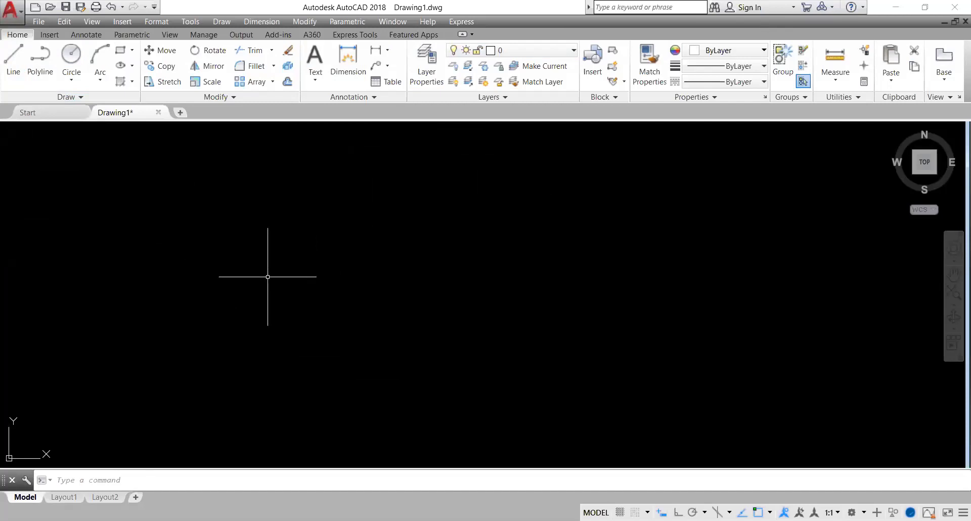
click(13, 57)
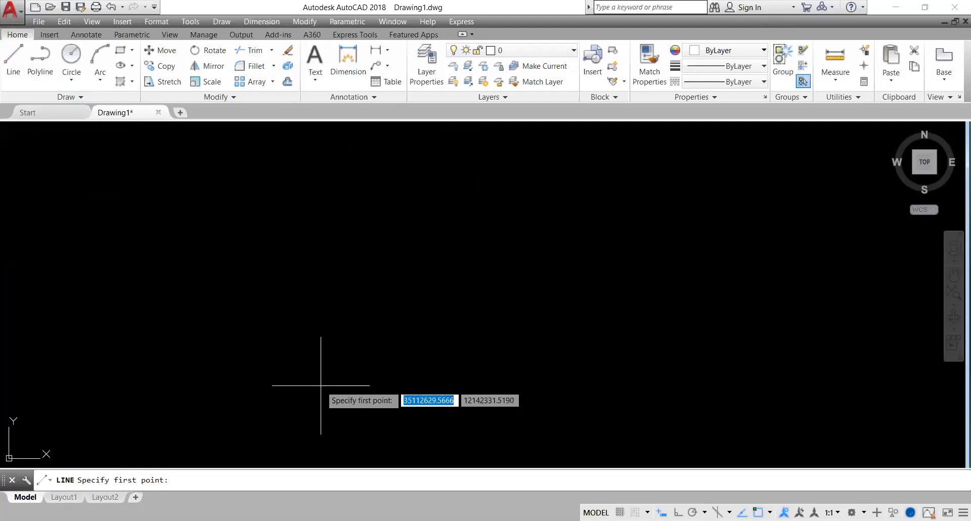
key(Escape)
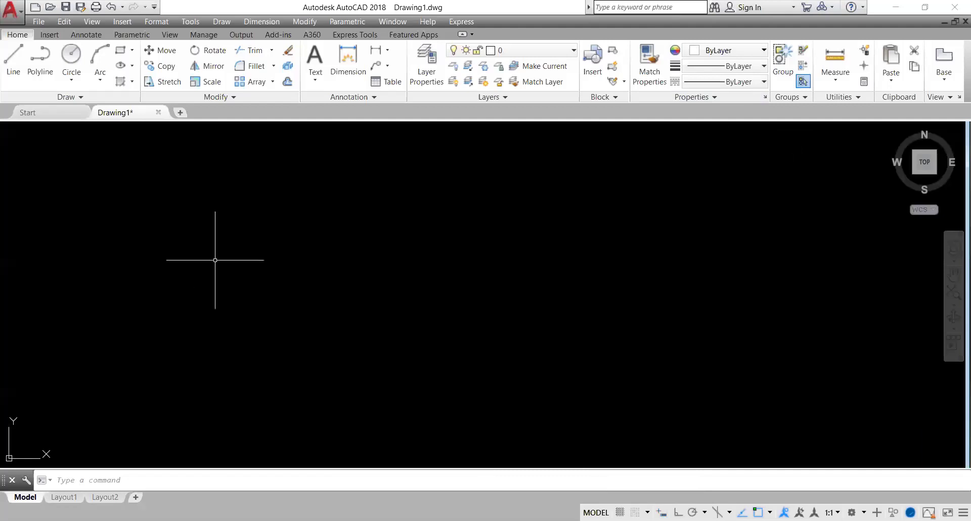
click(12, 63)
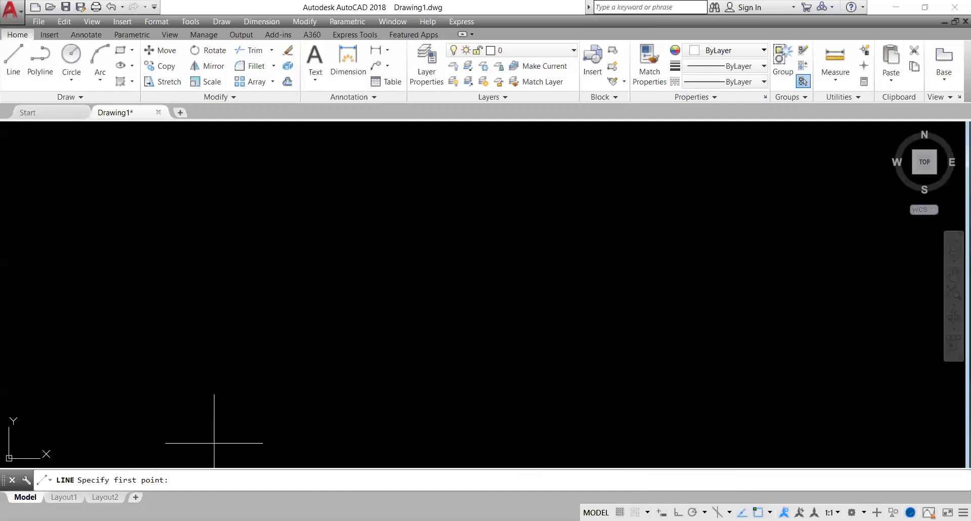
key(Escape)
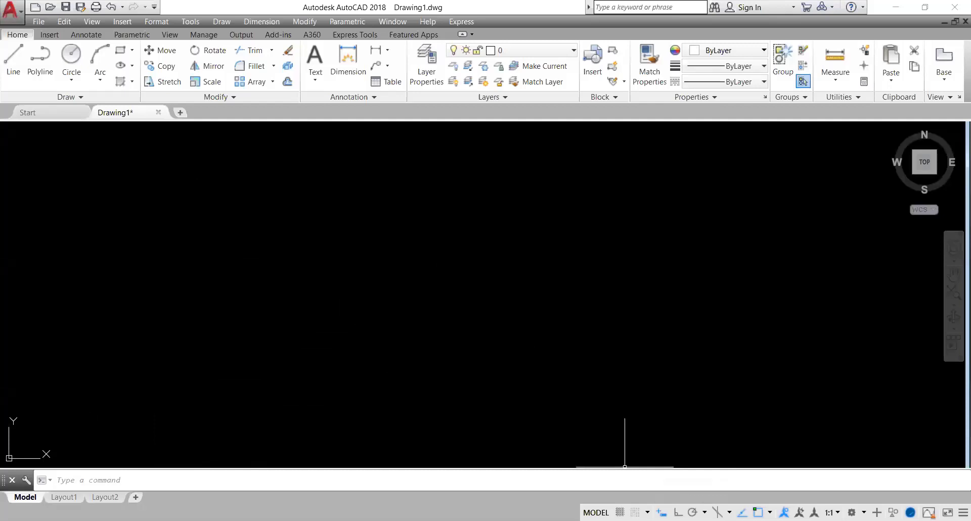
Toggle a drafting aid in the status-bar Customization menu, then start the LINE command.
click(963, 512)
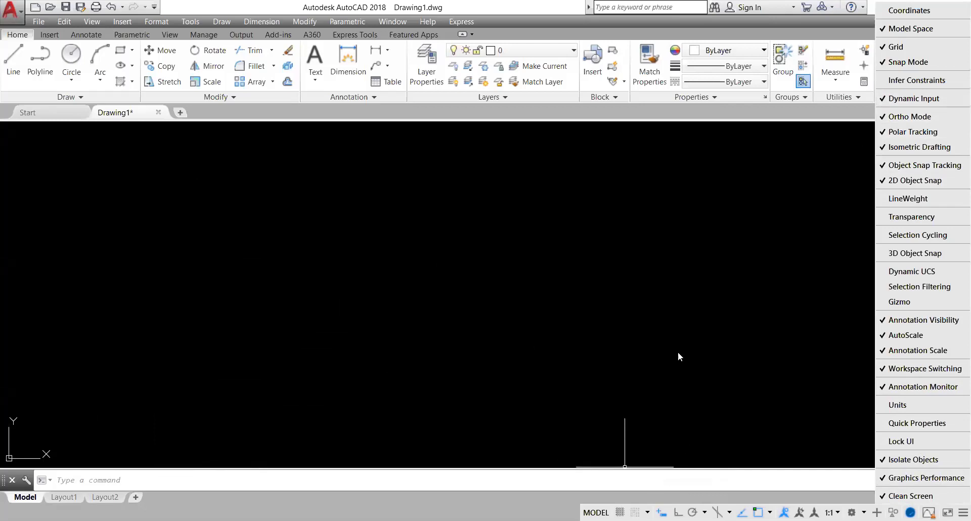
click(548, 232)
click(13, 58)
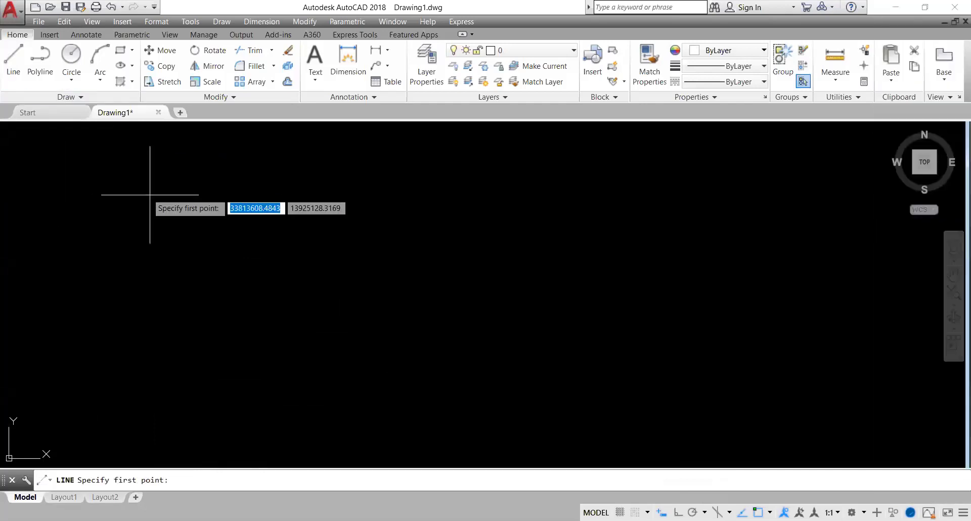
key(Escape)
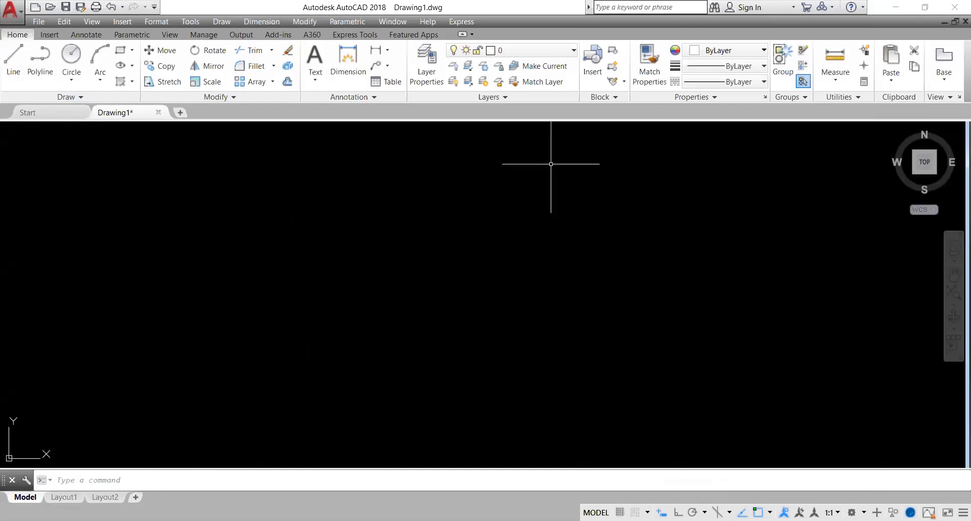
click(13, 56)
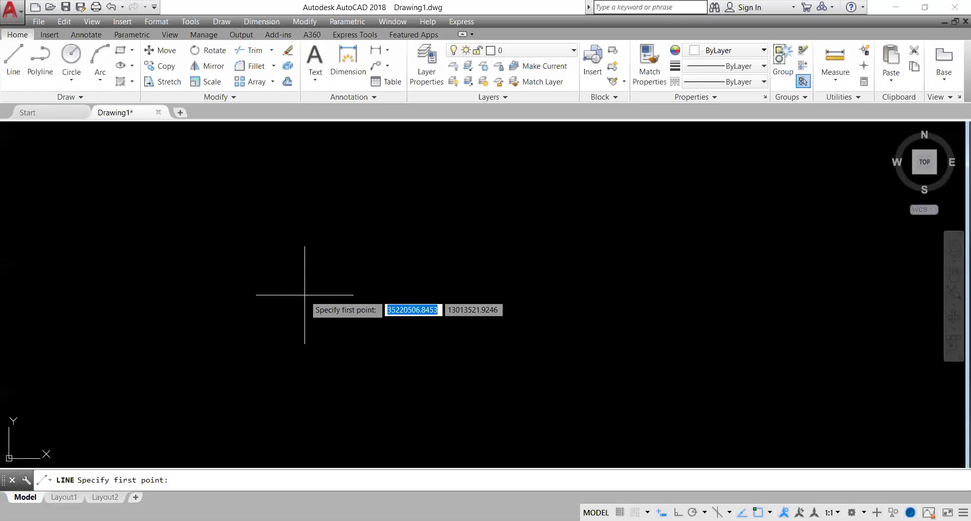
Draw the open outline: horizontal base, rising diagonal, top edge, right side and slanted bottom edge.
click(305, 295)
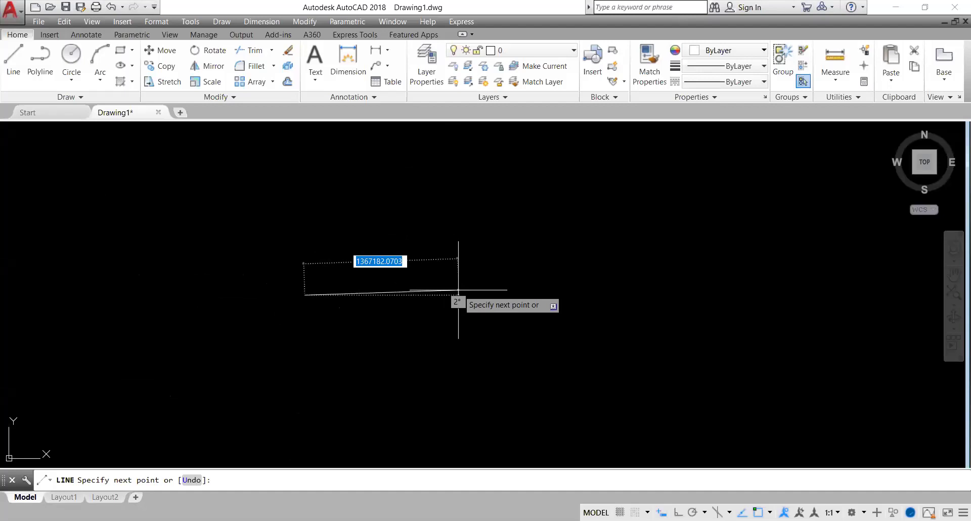
click(424, 295)
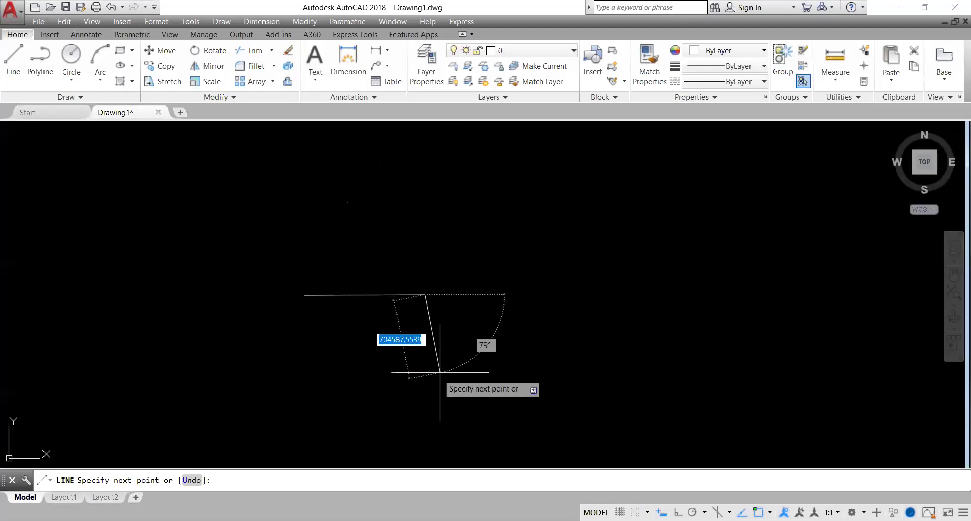
click(475, 237)
click(584, 237)
click(575, 361)
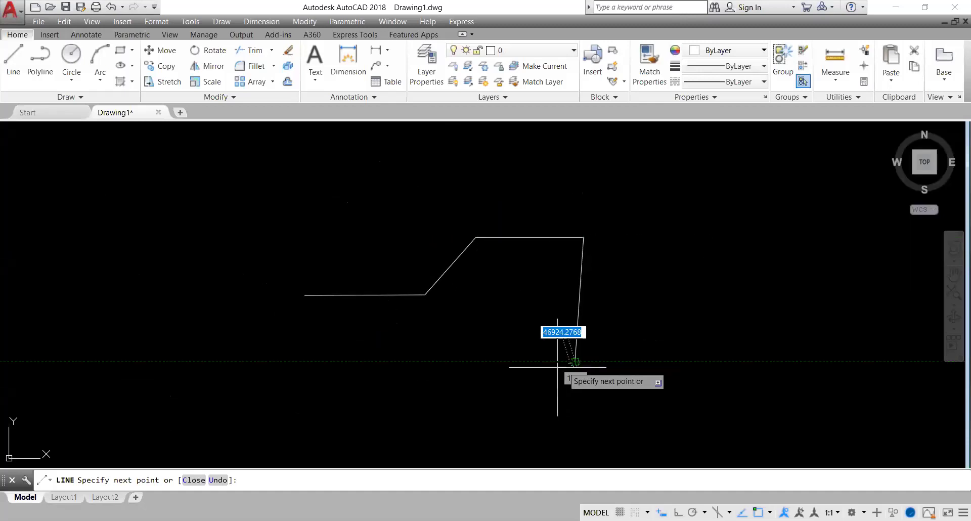
click(379, 406)
key(Escape)
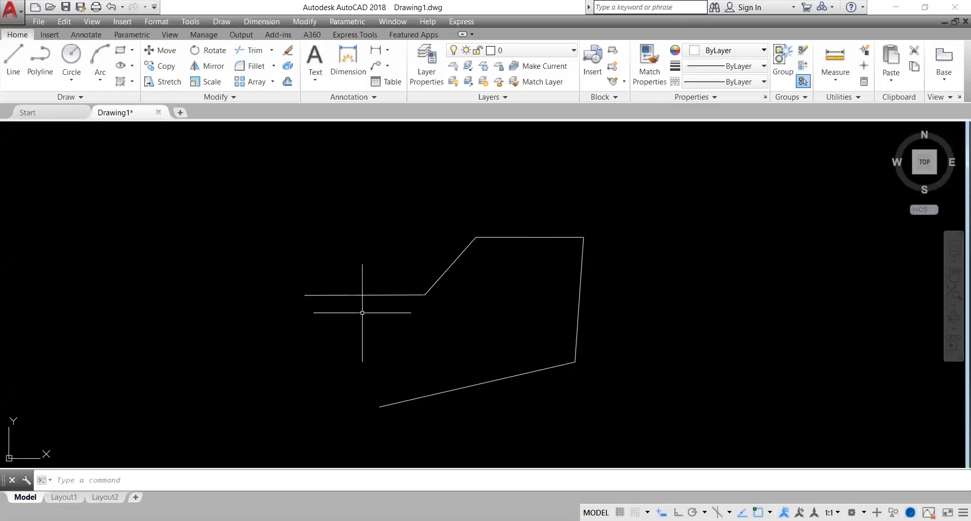
Select lines by picking them: the left horizontal line, then the diagonal, top and right lines.
click(380, 294)
key(Escape)
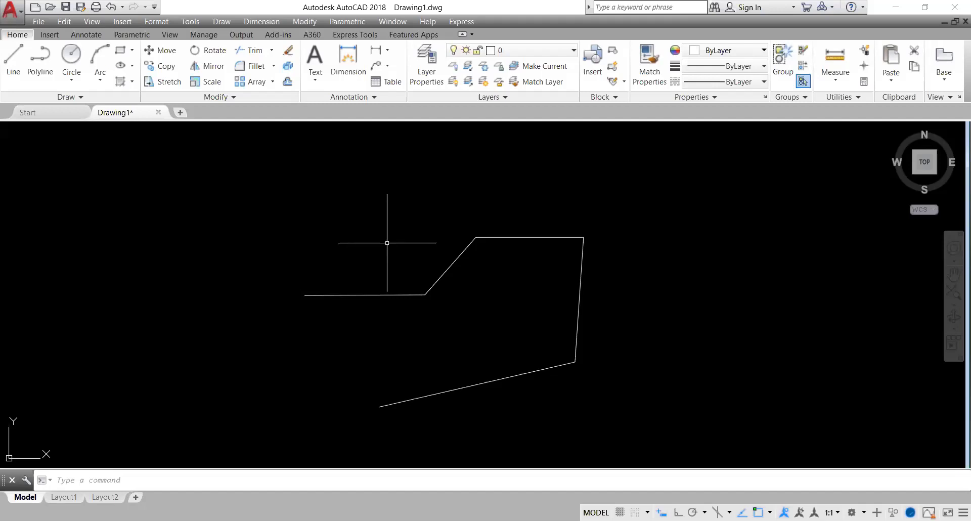
click(464, 245)
click(495, 237)
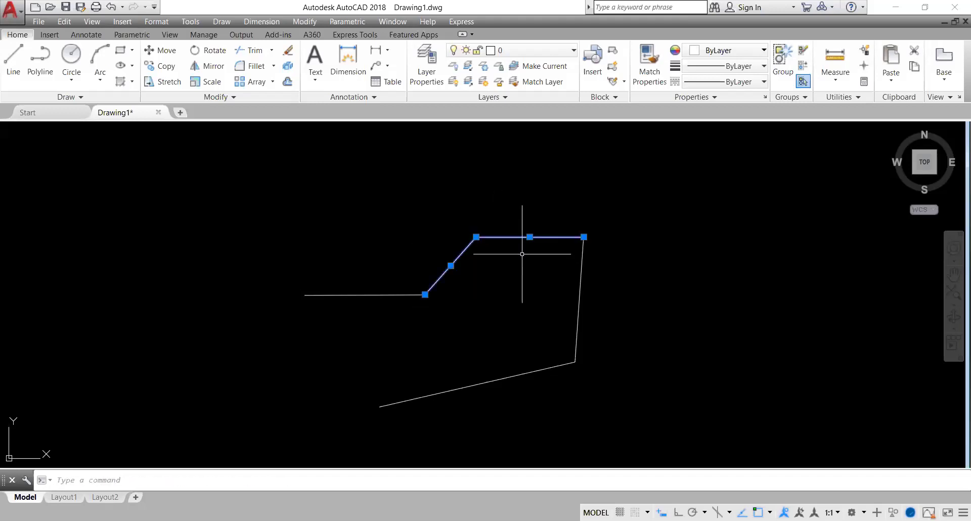
click(581, 290)
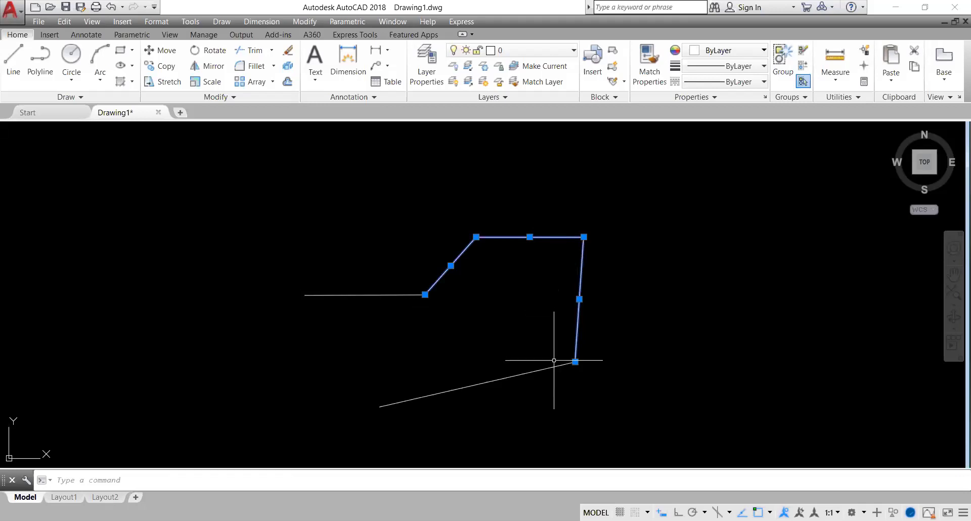
key(Escape)
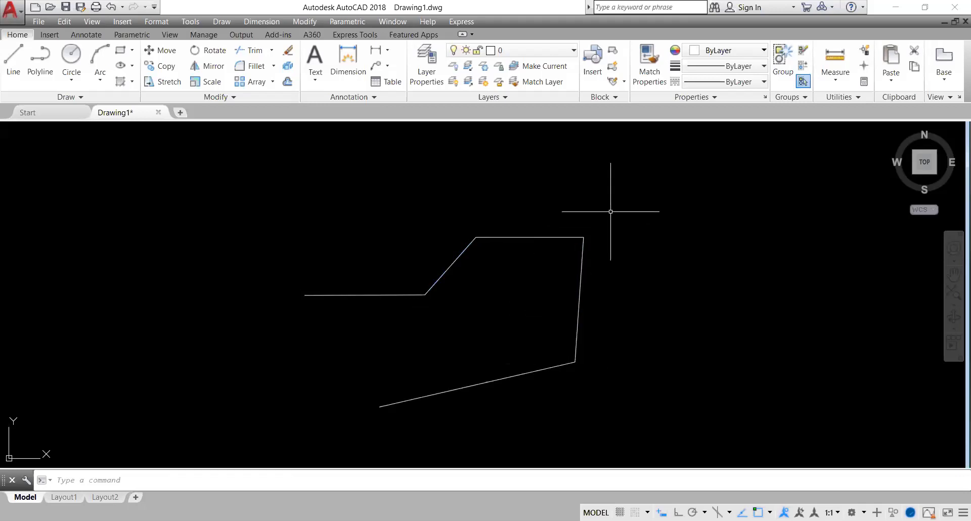
Compare crossing and window selections over the whole outline and the left horizontal line.
click(635, 193)
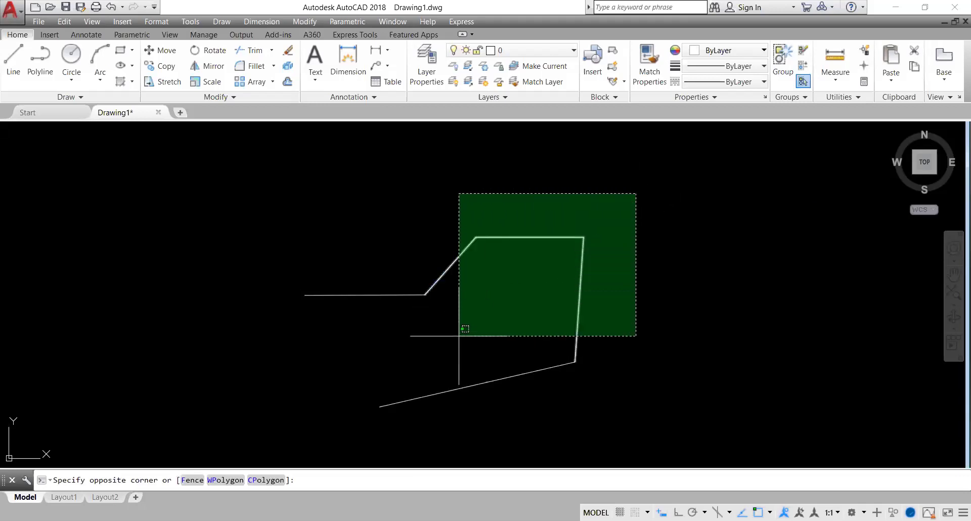
click(251, 404)
click(670, 184)
click(177, 464)
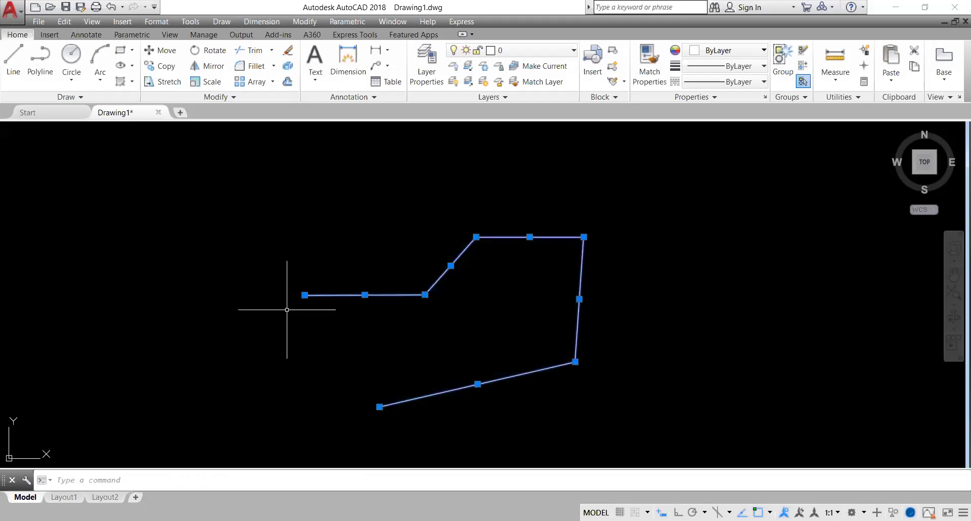
key(Escape)
click(246, 195)
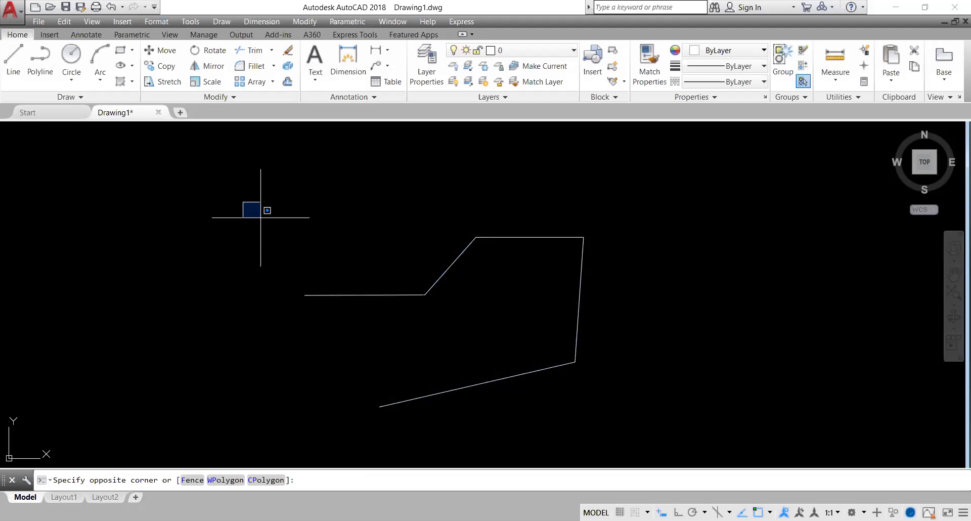
click(372, 323)
click(268, 188)
click(440, 347)
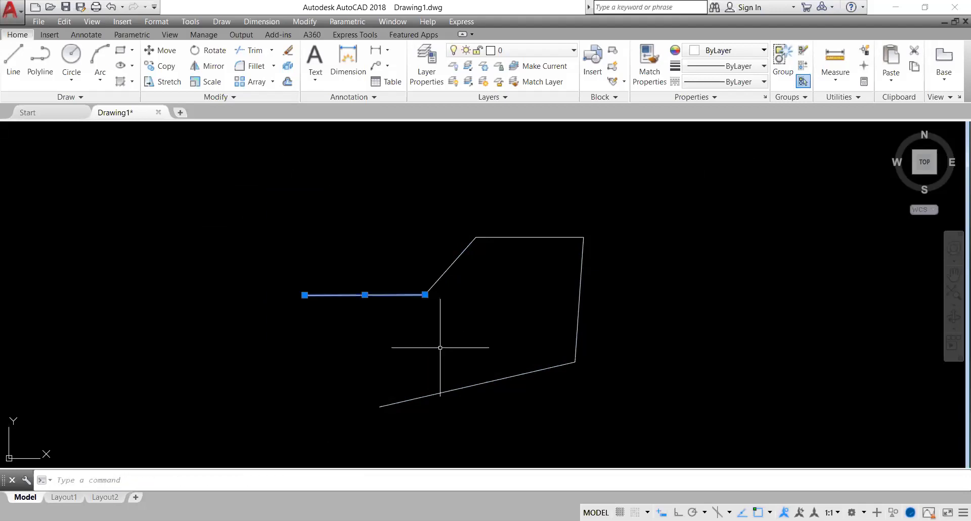
key(Escape)
Erase the whole outline with a crossing selection and start a new line near the centre.
click(271, 215)
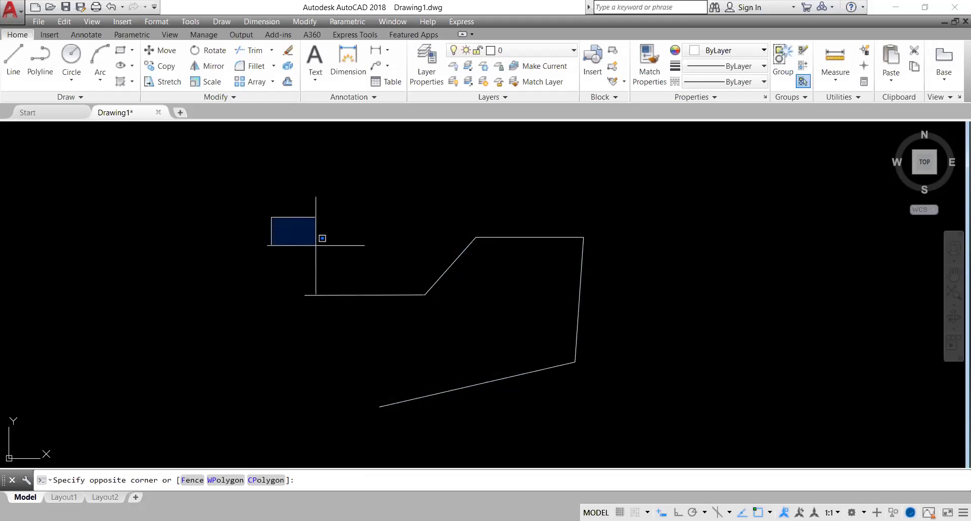
click(433, 328)
key(Escape)
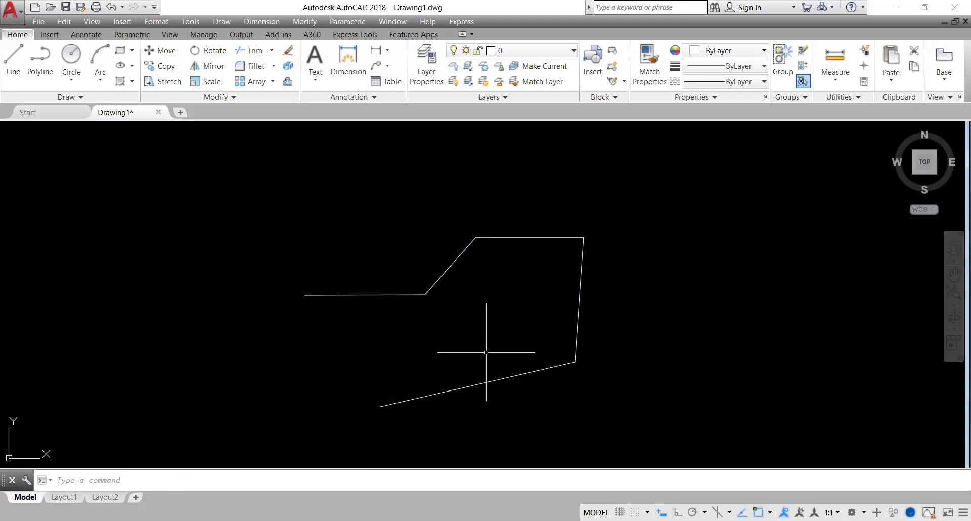
click(402, 256)
click(305, 314)
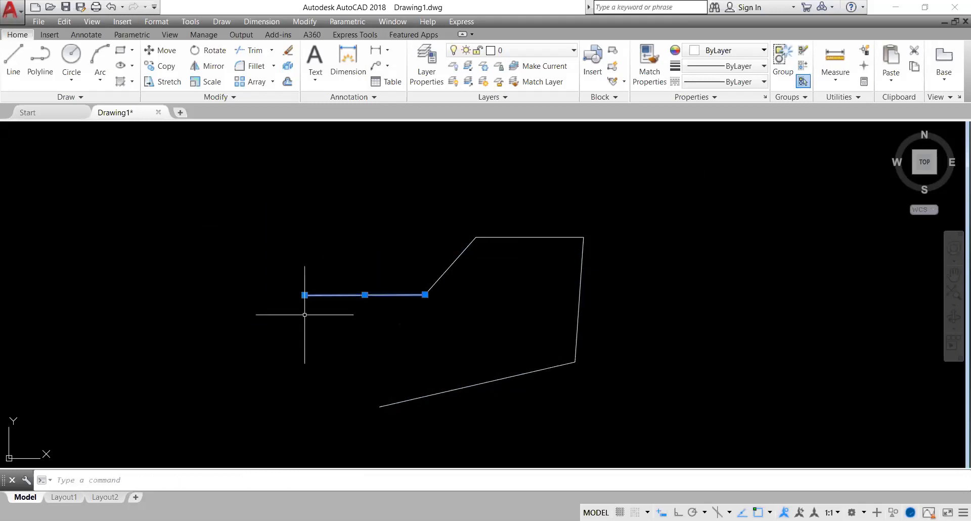
click(611, 205)
click(287, 421)
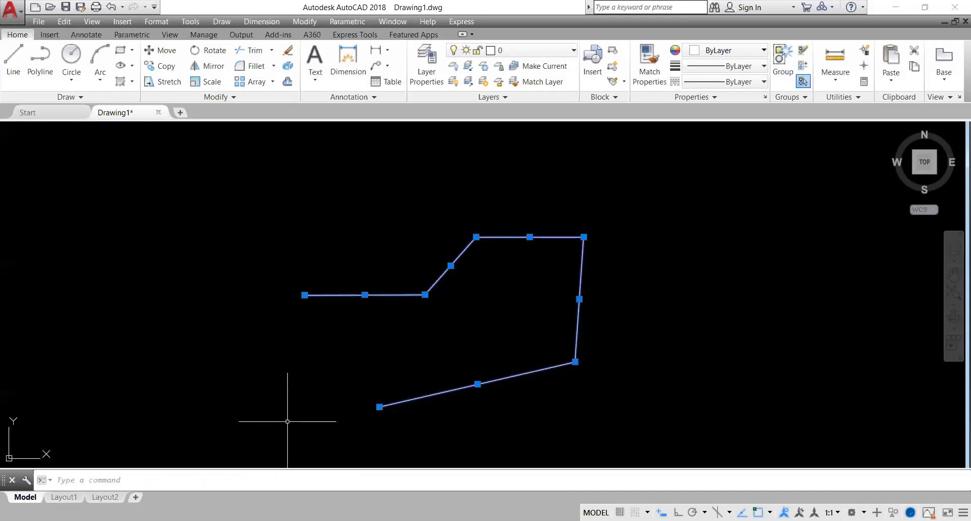
key(Delete)
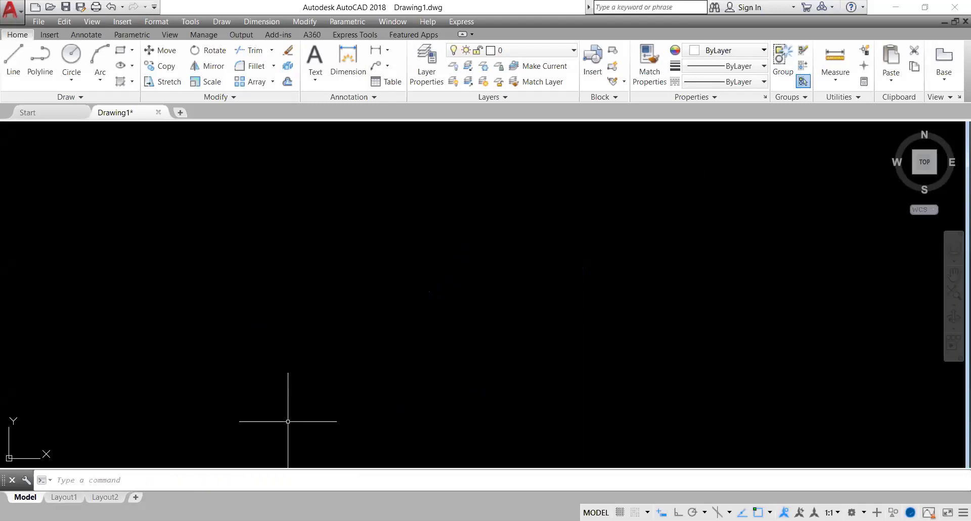
click(13, 63)
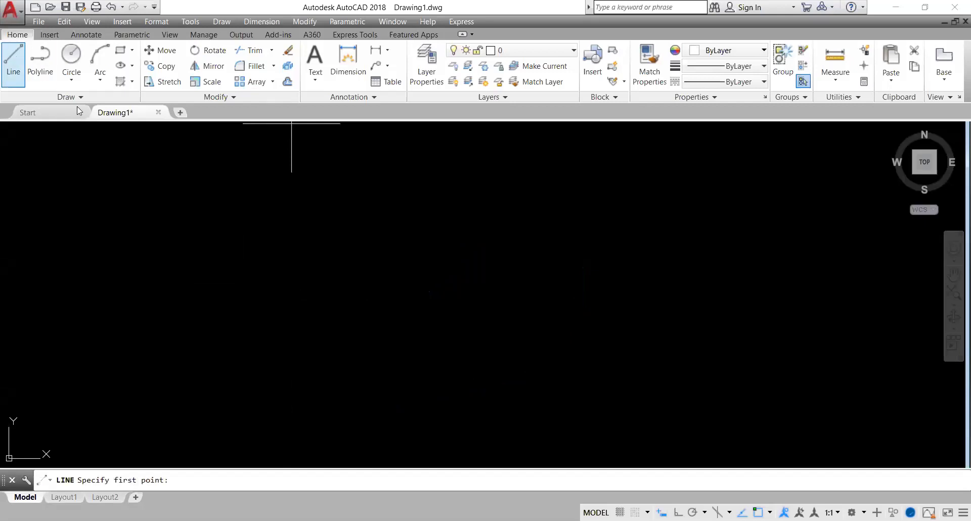
click(326, 276)
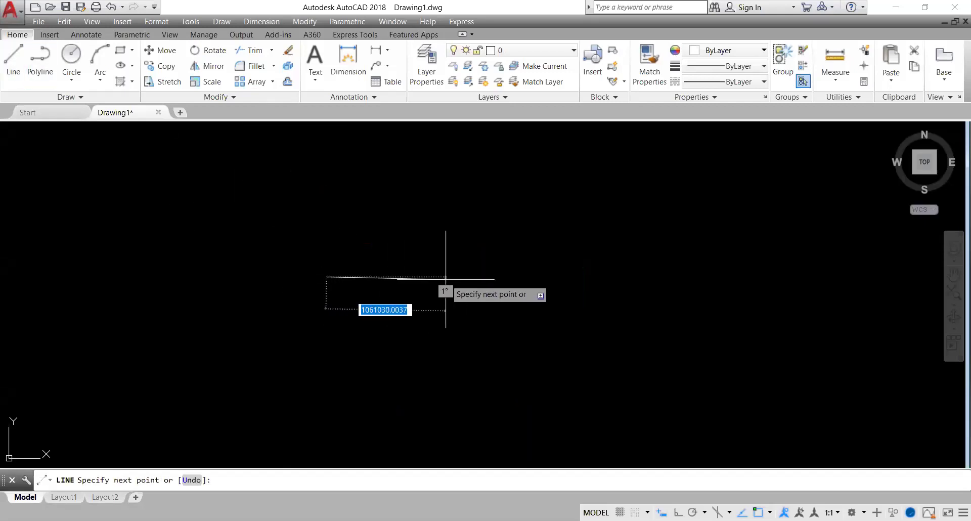
Cancel the 100 length entry, zoom extents to find the stray long line, and undo it.
text(100)
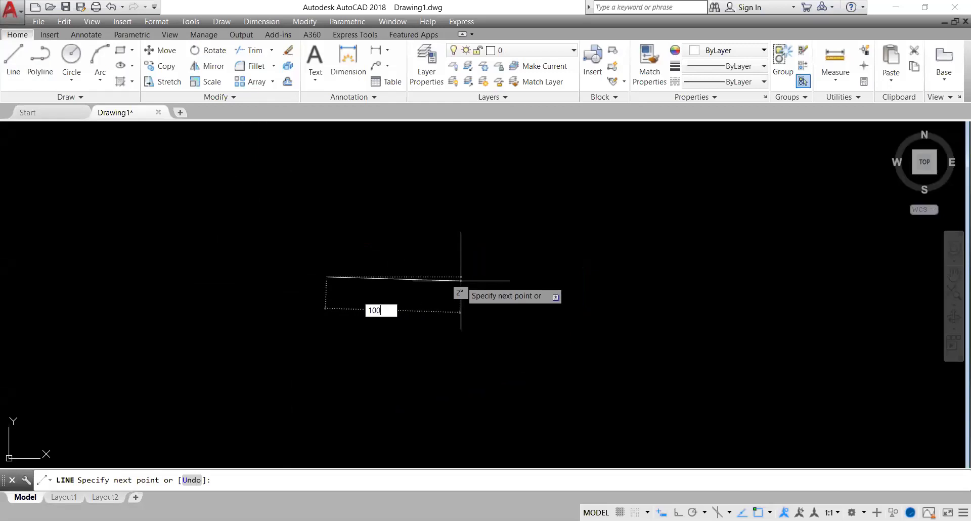
key(BackSpace)
key(BackSpace)
key(BackSpace)
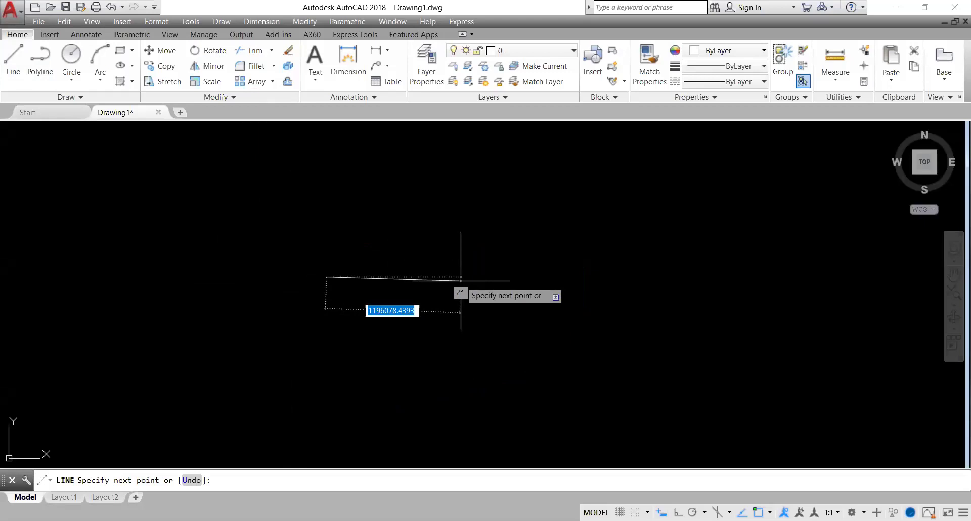
key(Escape)
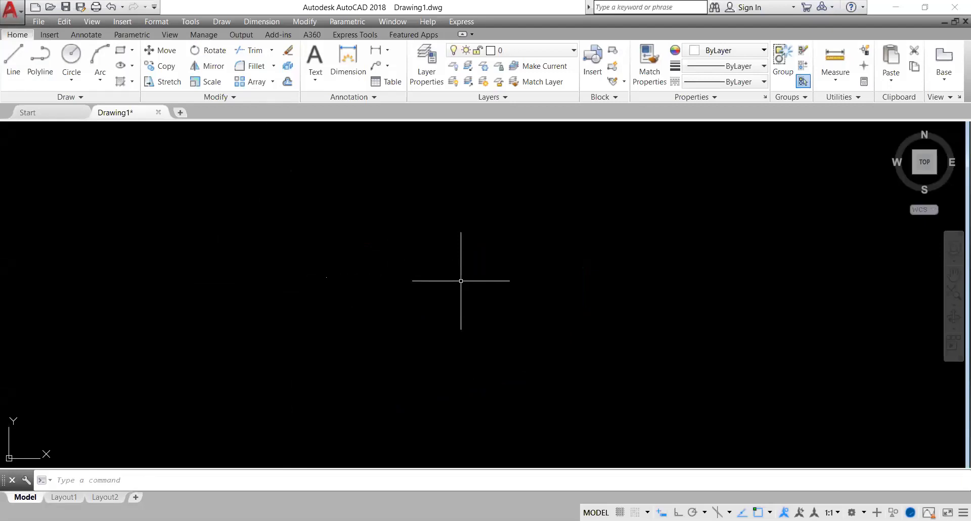
middle_click(401, 267)
middle_click(401, 267)
scroll(401, 271, down, 5)
scroll(401, 271, down, 2)
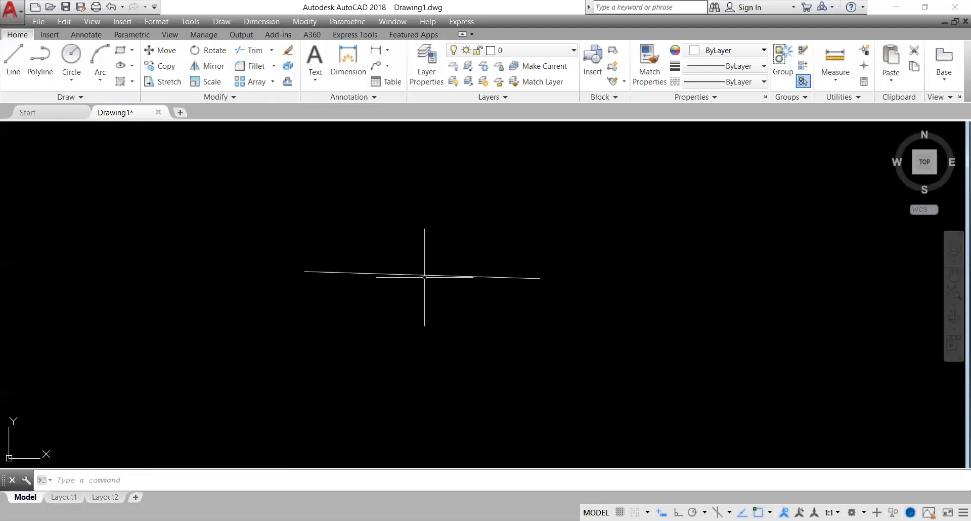
scroll(420, 279, up, 3)
scroll(429, 271, down, 5)
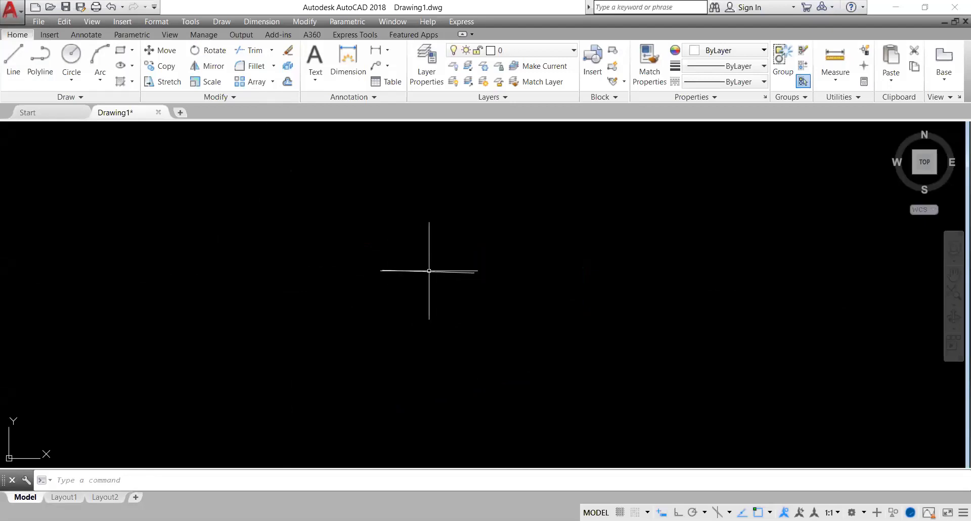
key(ctrl+z)
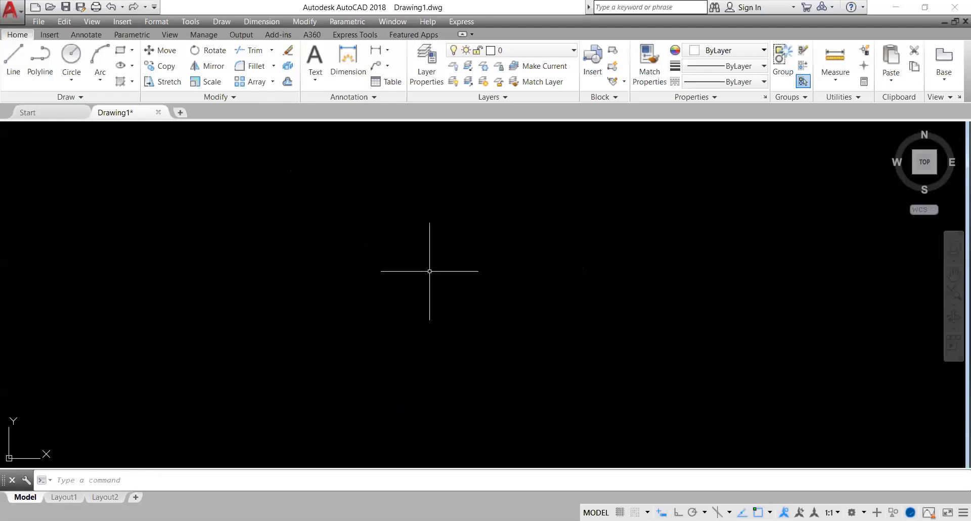
Start a line from a picked point, then cancel it unfinished.
click(13, 55)
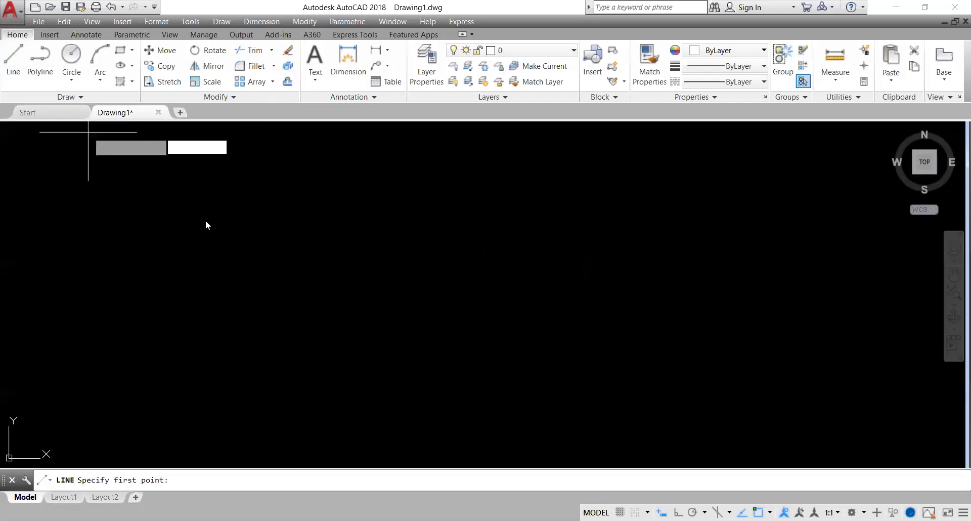
click(398, 274)
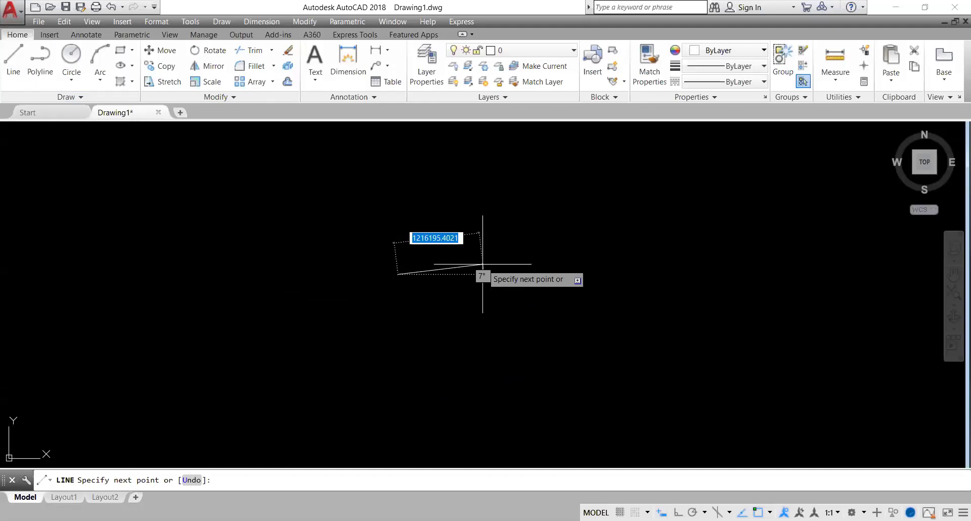
key(Escape)
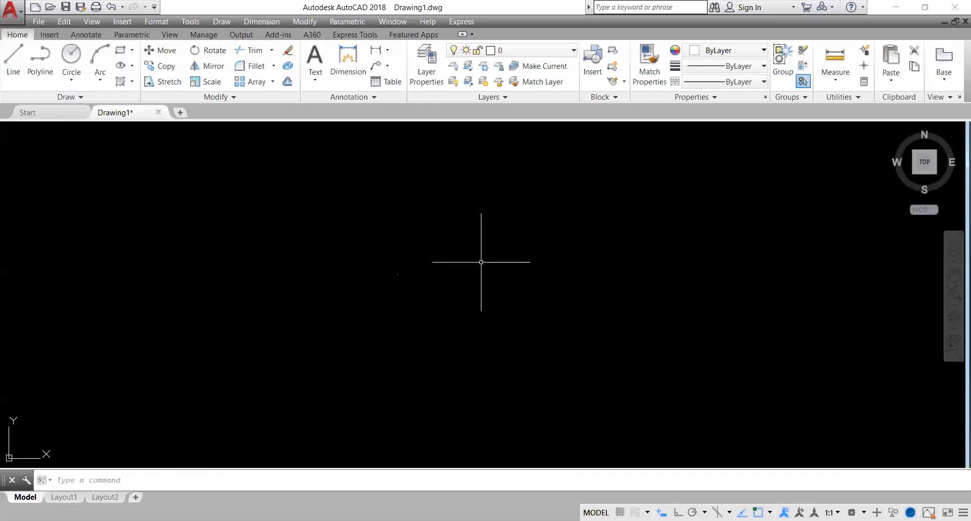
Zoom and pan until the earlier slanted line sits centred in view, ready for a new line.
scroll(481, 262, down, 5)
scroll(473, 298, down, 3)
scroll(474, 298, down, 4)
scroll(494, 275, up, 4)
scroll(494, 281, up, 2)
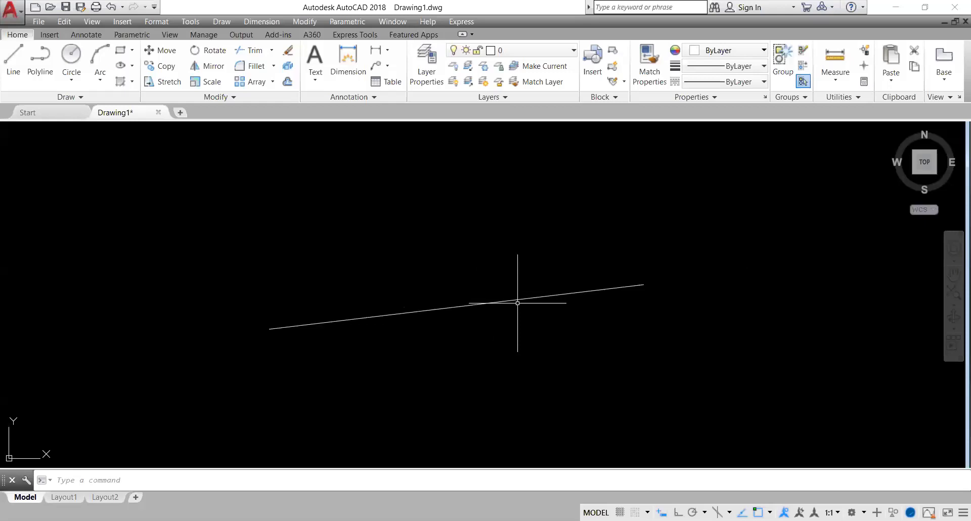
scroll(248, 175, down, 5)
scroll(349, 177, down, 3)
scroll(335, 186, up, 5)
scroll(458, 366, down, 3)
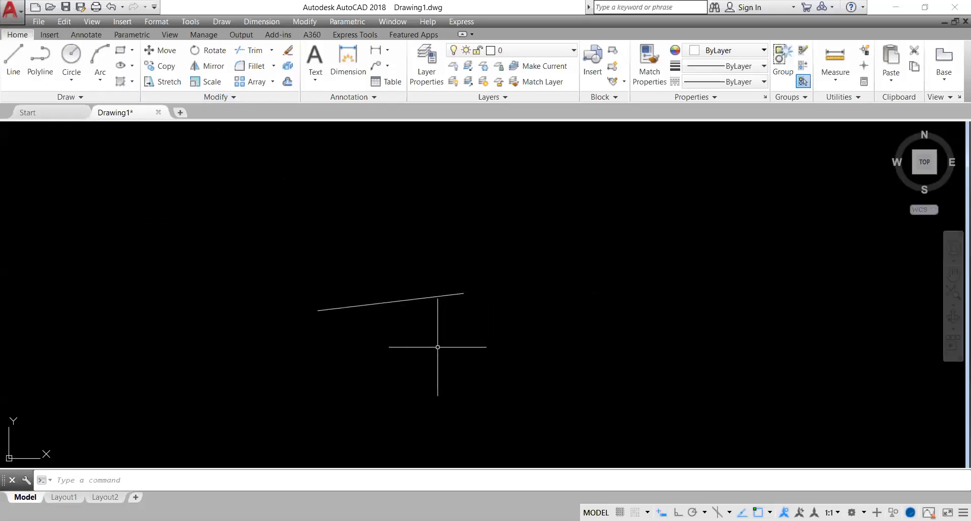
middle_drag(461, 308, 514, 267)
click(14, 58)
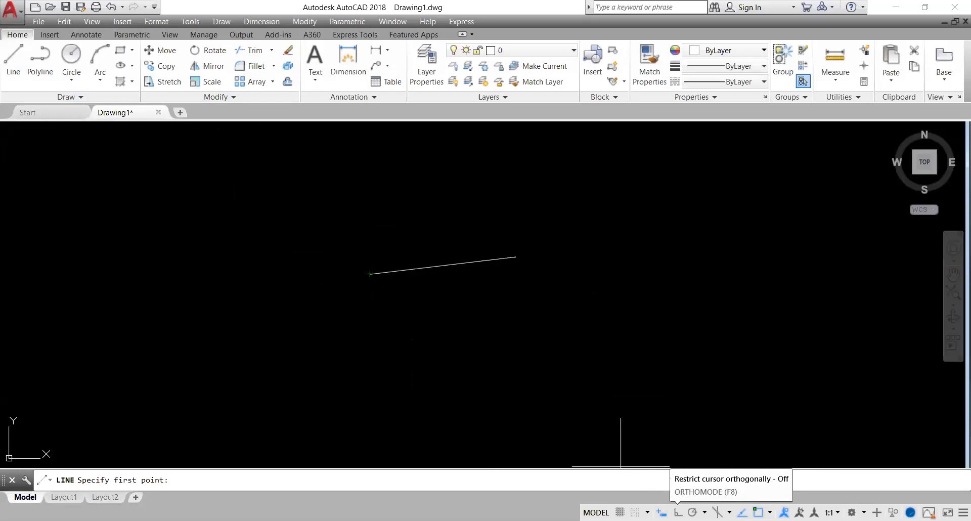
With Ortho on, draw a 100-unit horizontal line below the slanted line.
click(678, 512)
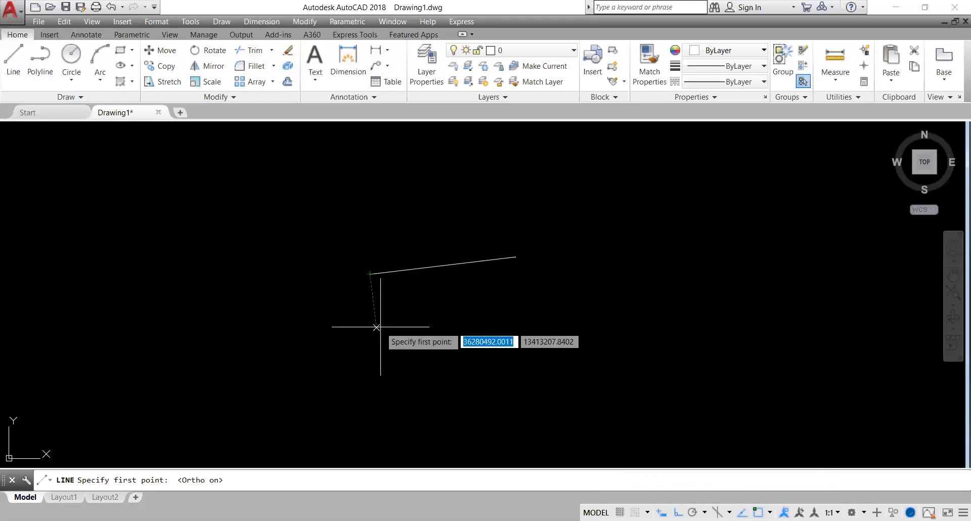
click(393, 337)
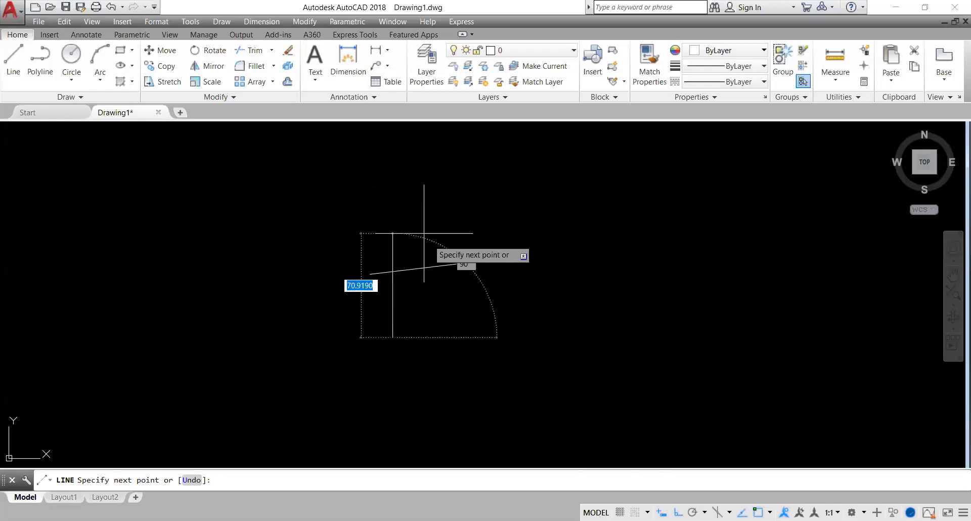
text(100)
key(Return)
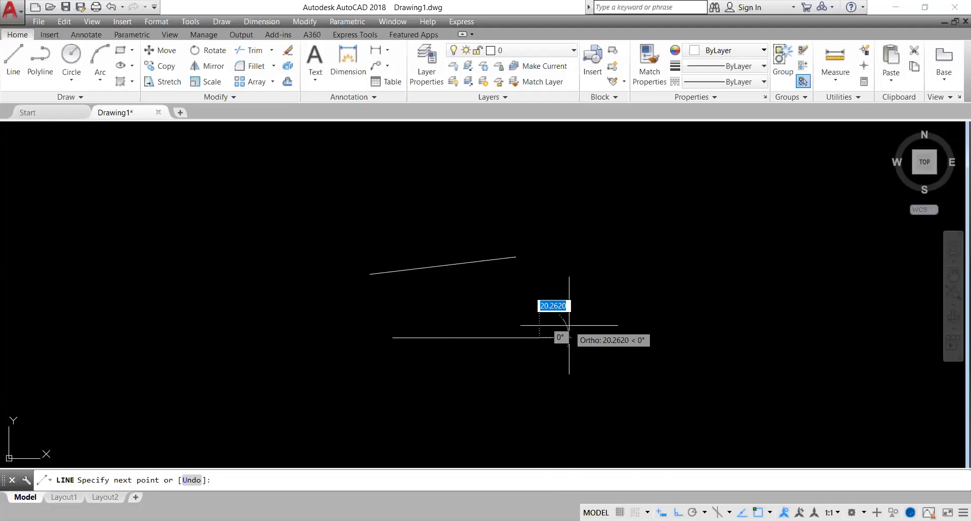
key(Return)
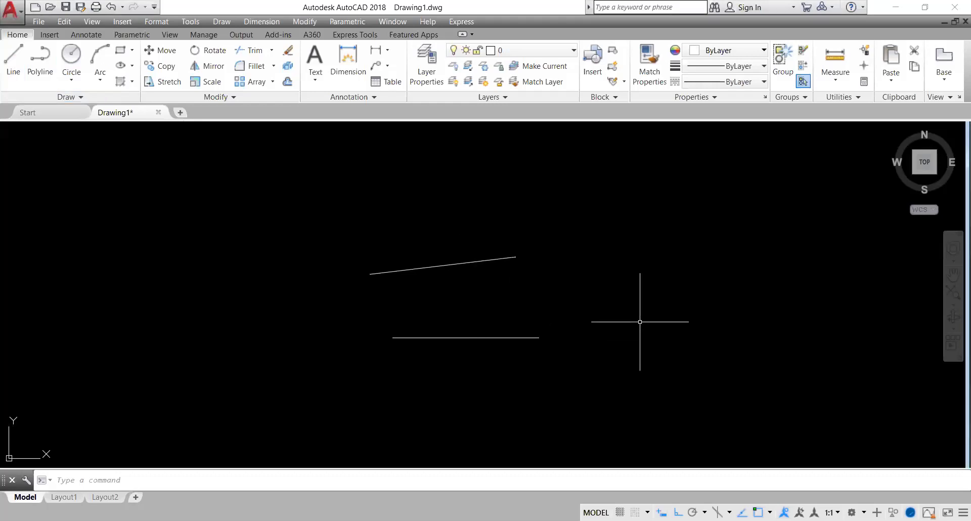
With Ortho off, draw a 100-unit line at <60 degrees to the right of the others.
click(13, 55)
click(678, 512)
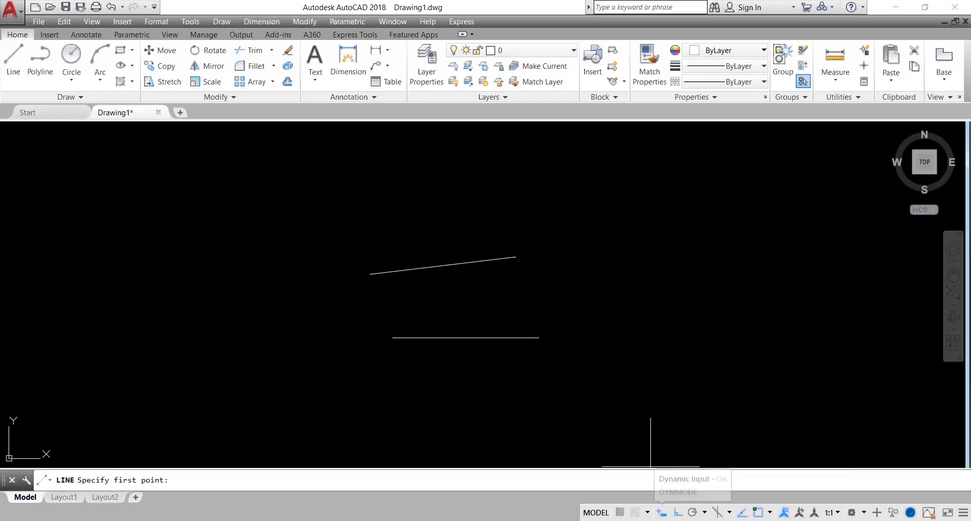
click(590, 318)
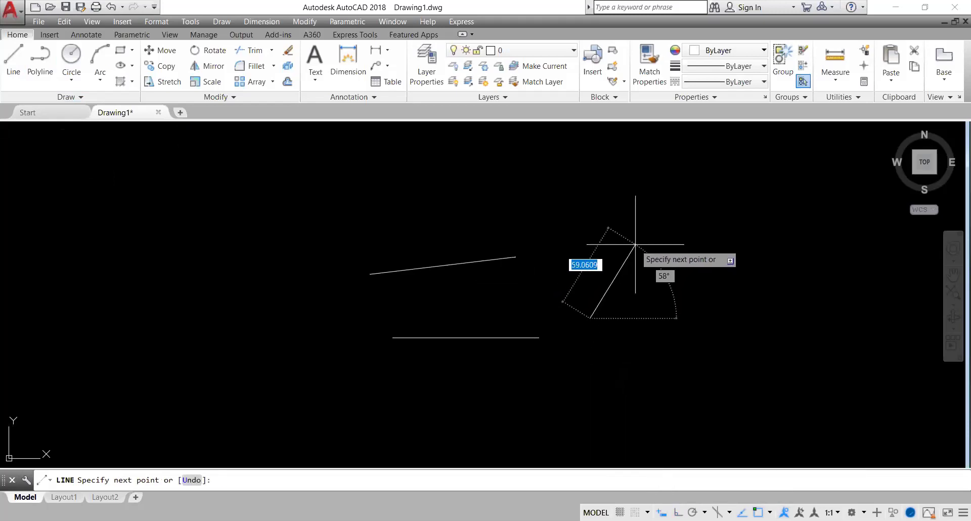
text(<)
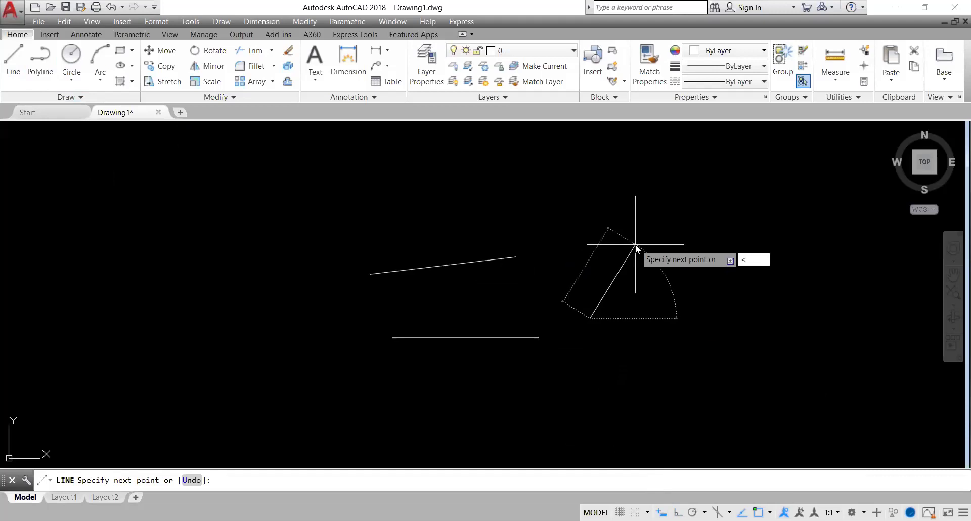
text(60)
key(Return)
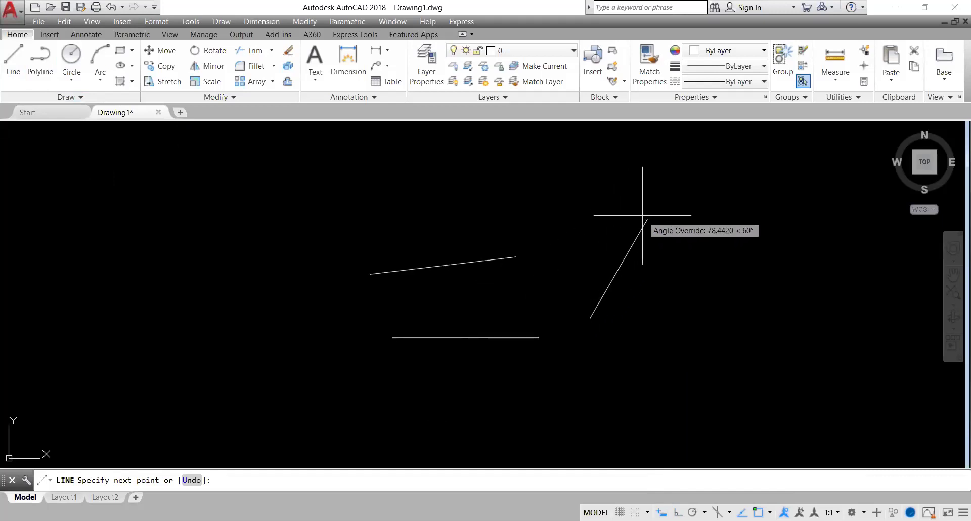
text(100)
key(Return)
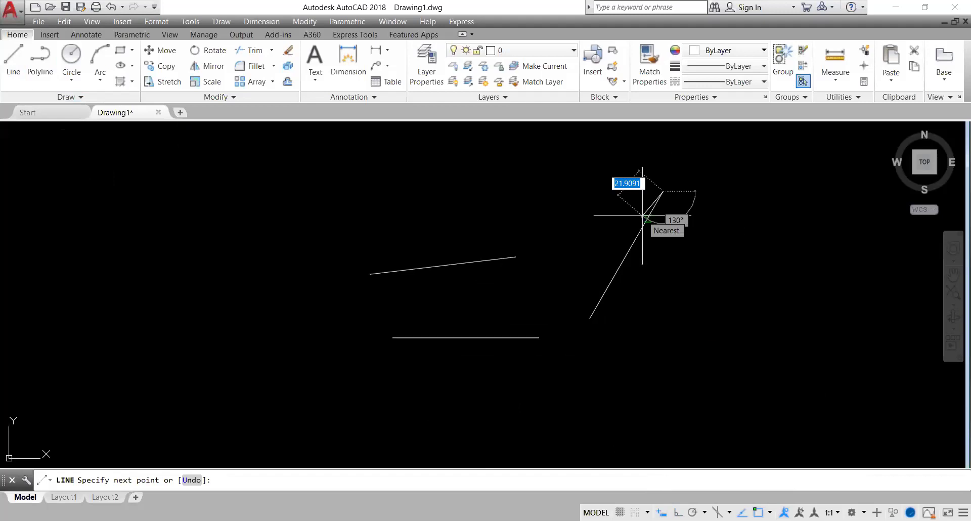
key(Return)
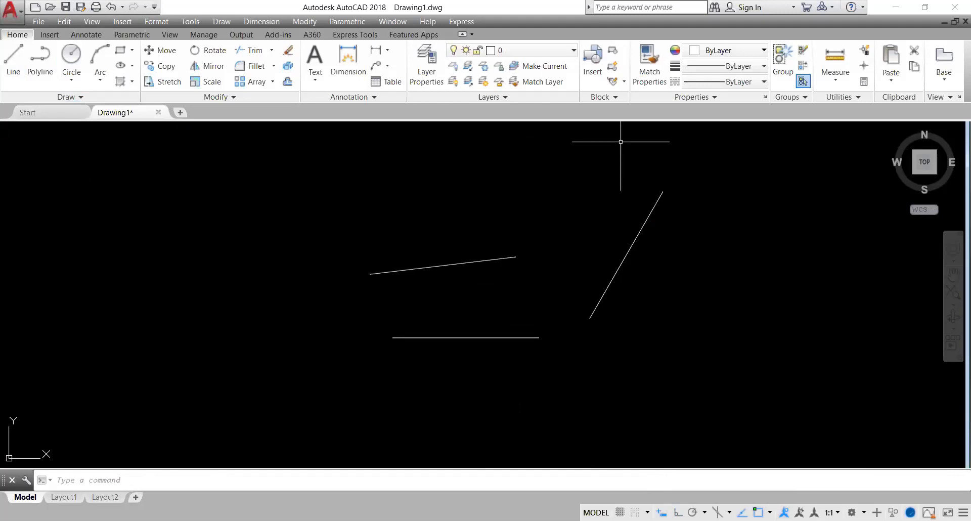
Erase the slanted, horizontal and 60° lines together using one selection window.
click(656, 201)
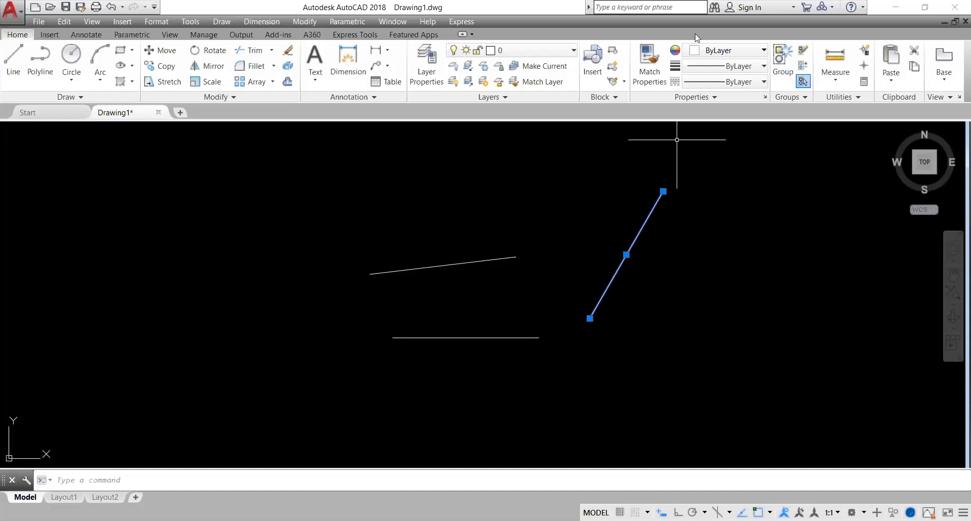
scroll(688, 222, down, 3)
scroll(639, 266, down, 1)
scroll(567, 306, down, 4)
scroll(567, 306, up, 6)
click(706, 228)
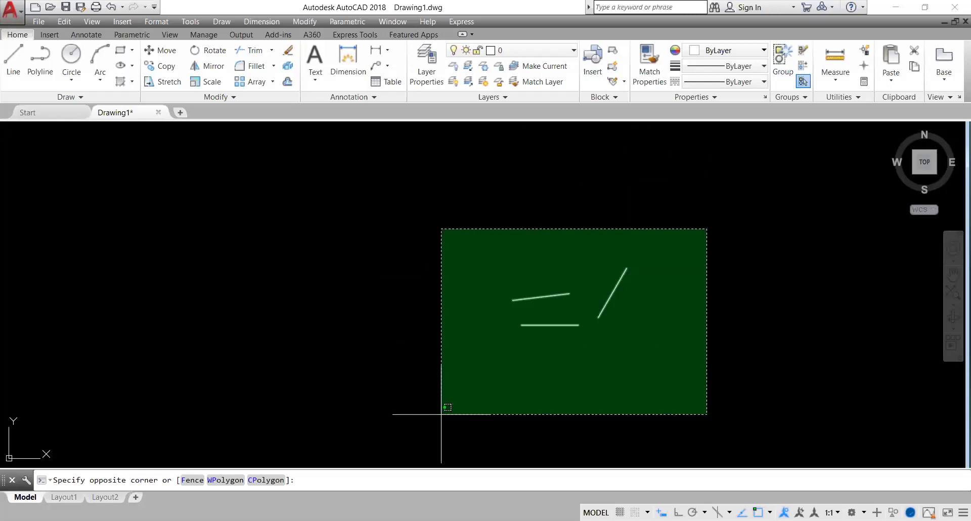
click(441, 414)
key(Delete)
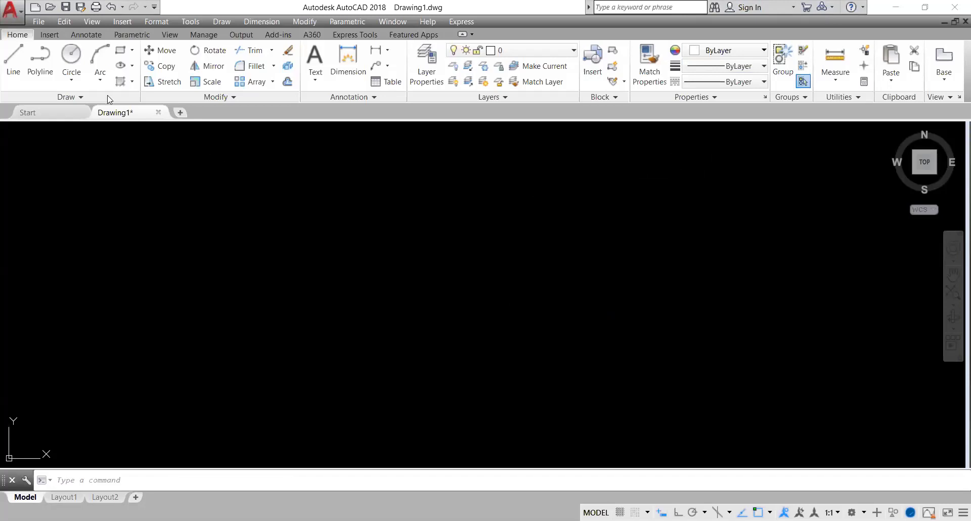
Draw a circle of radius 5 using the Center, Radius method.
click(69, 75)
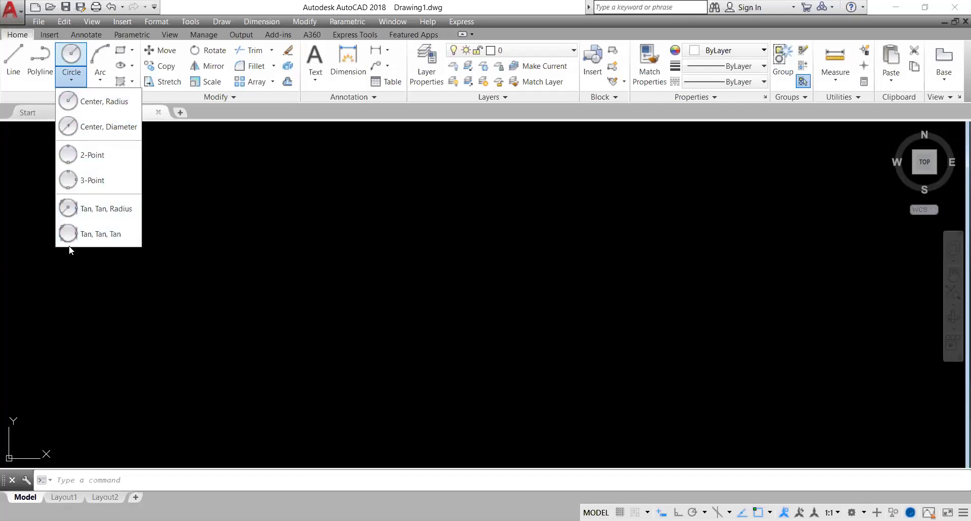
click(79, 103)
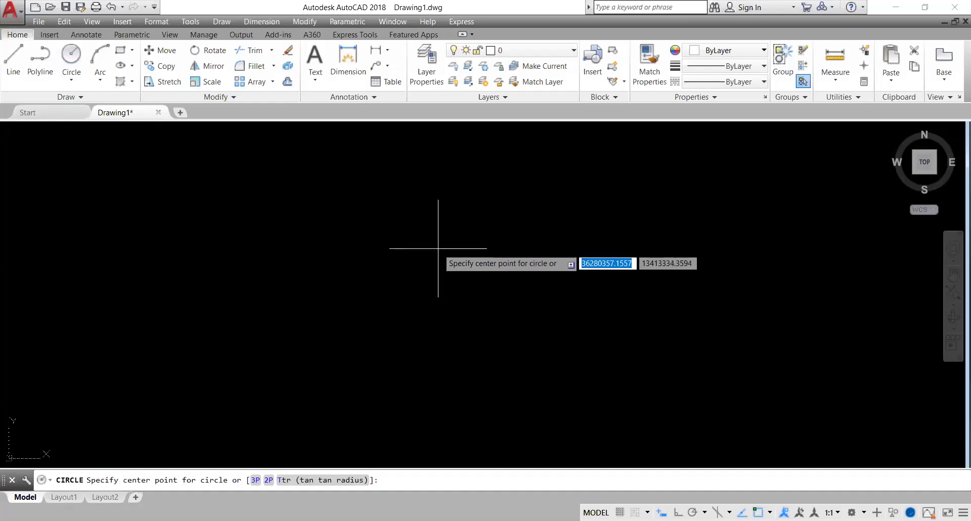
click(440, 252)
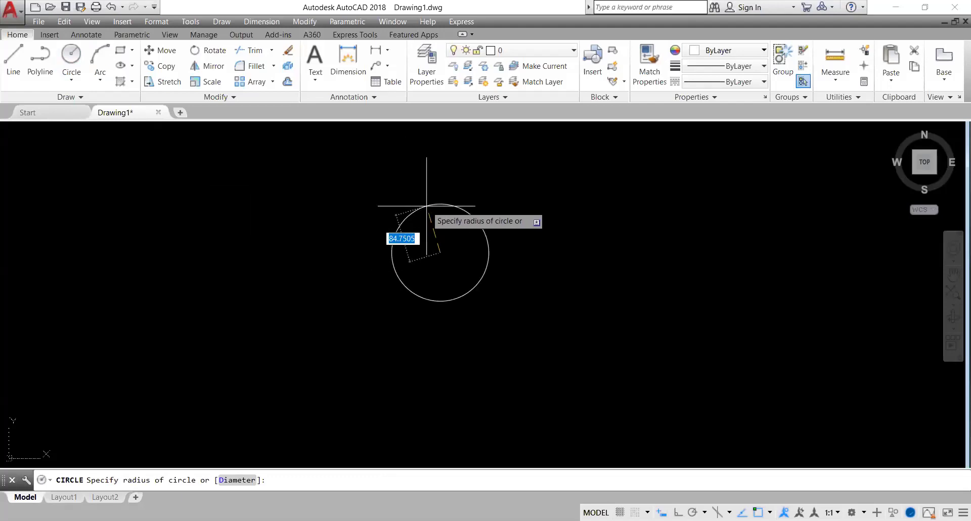
text(5)
key(Return)
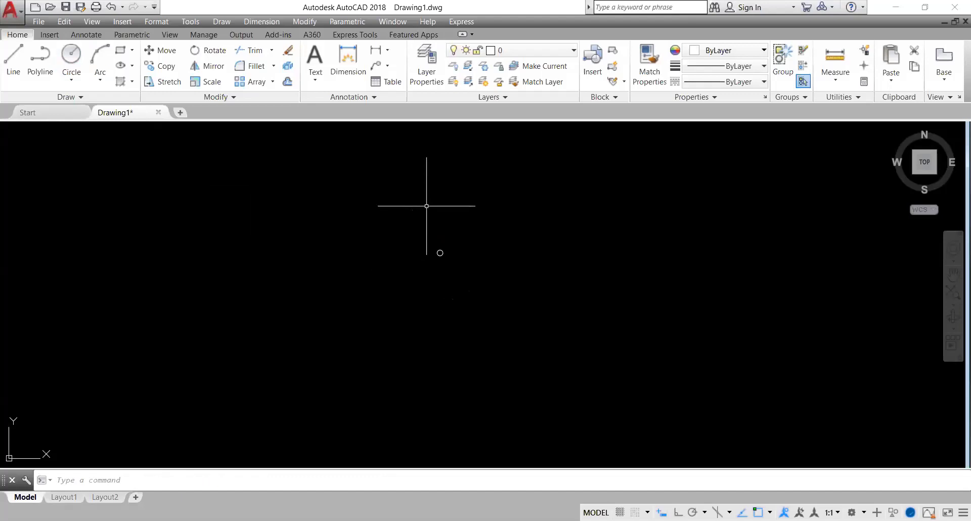
Zoom in on the radius-5 circle so it appears larger mid-view.
scroll(440, 265, up, 5)
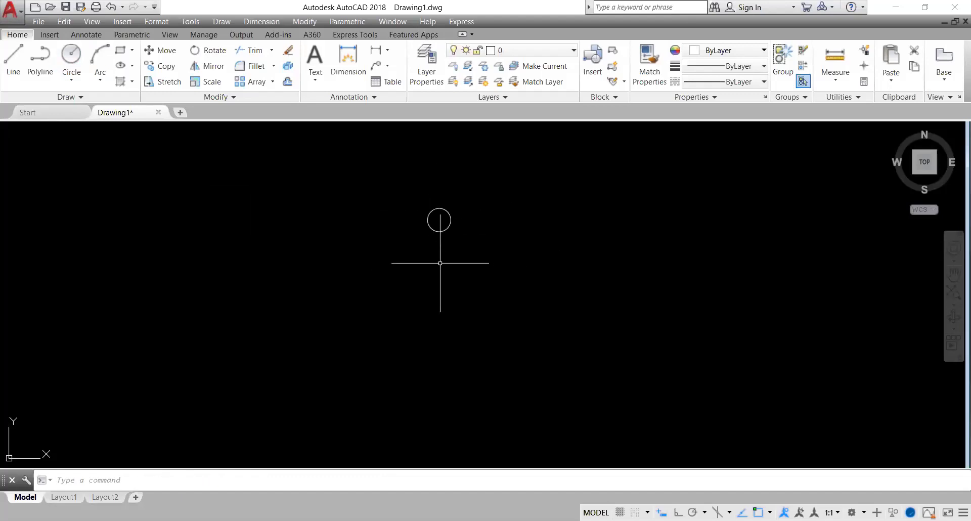
scroll(419, 192, up, 2)
scroll(451, 205, up, 4)
scroll(442, 256, up, 2)
scroll(442, 293, up, 2)
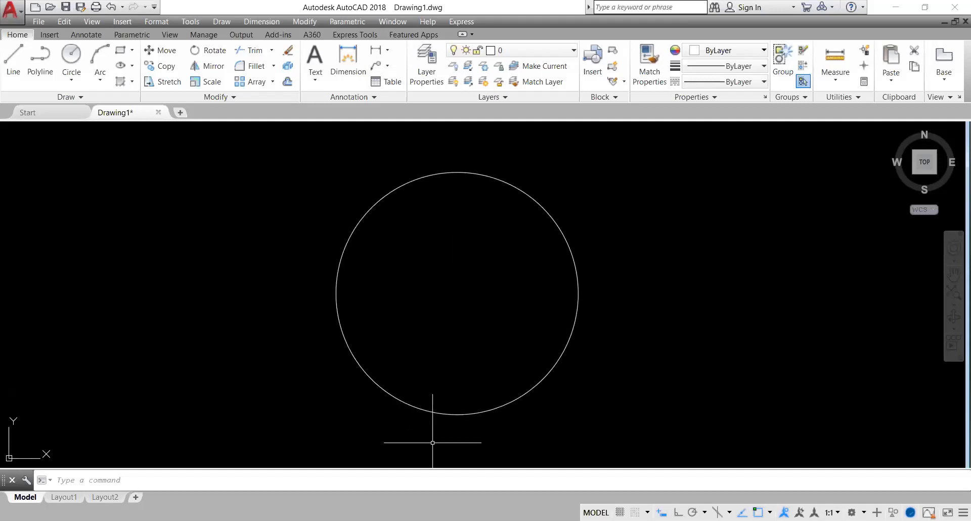
scroll(412, 286, down, 8)
scroll(412, 287, up, 2)
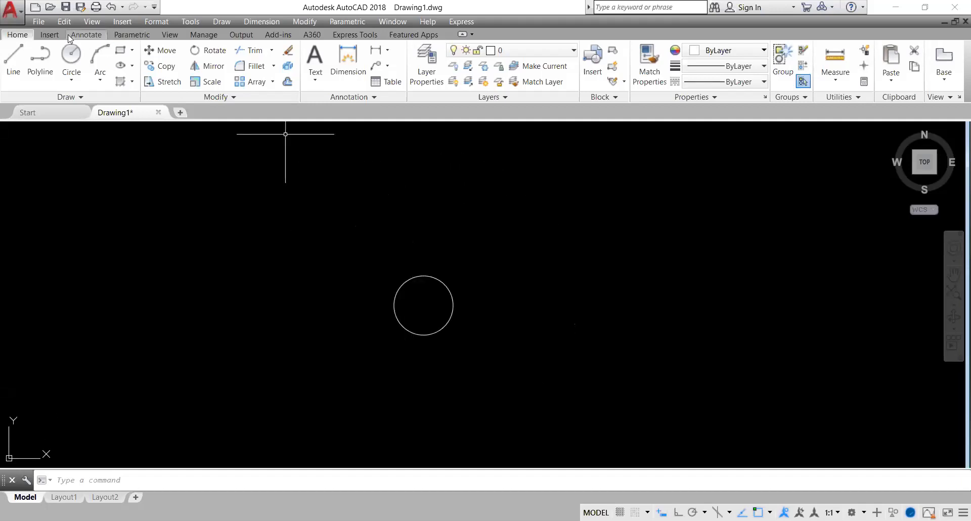
Draw a diameter-20 circle snapped to the radius-5 circle's centre.
click(72, 58)
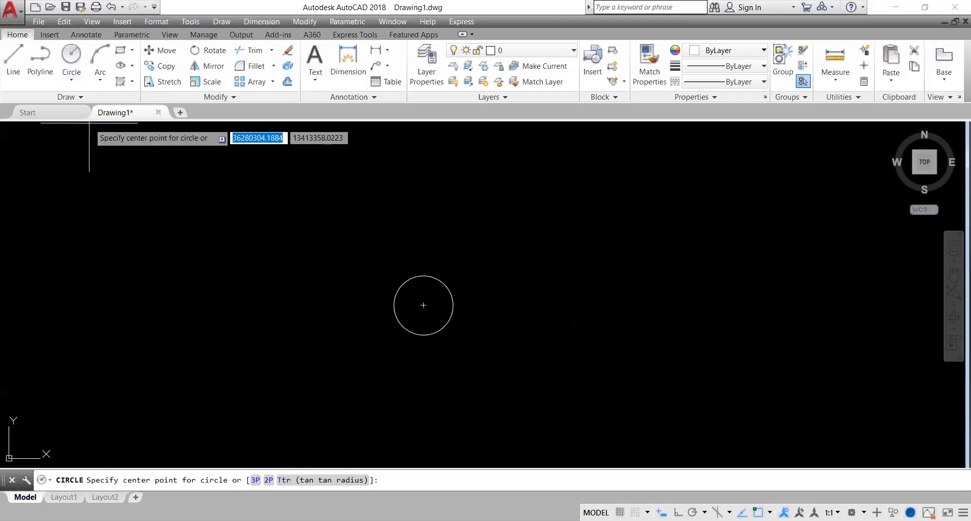
key(Escape)
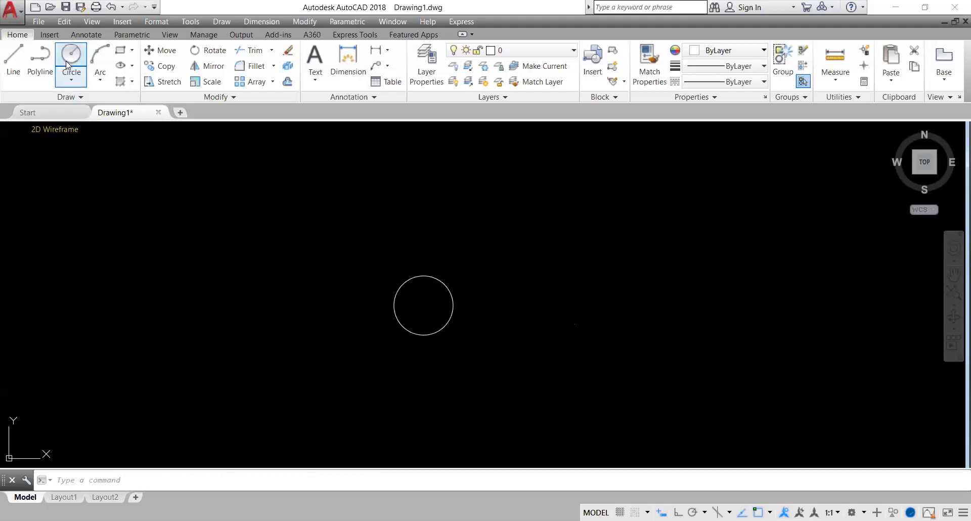
click(71, 59)
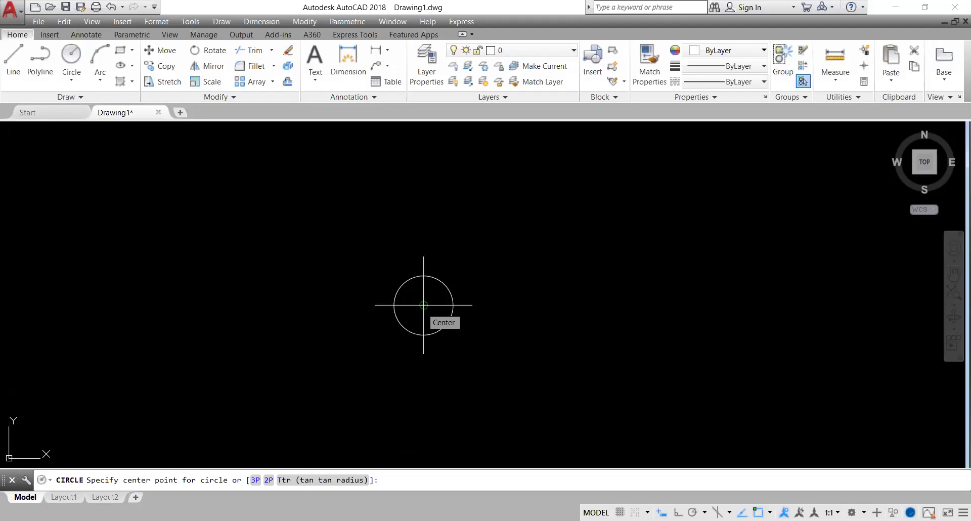
click(423, 305)
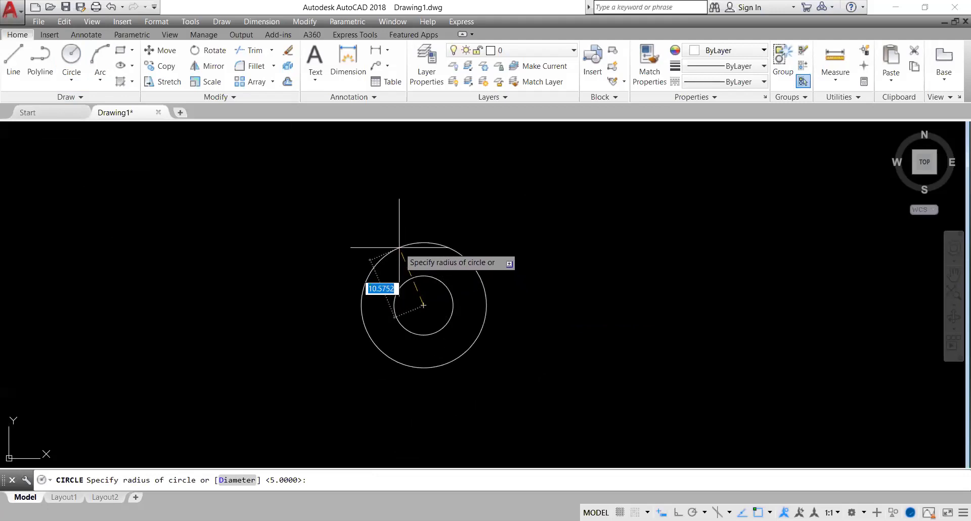
text(d)
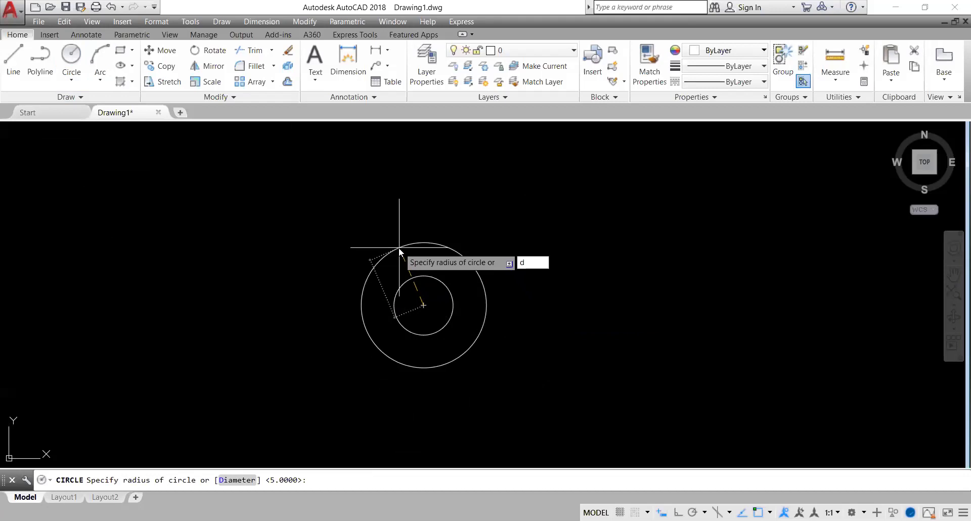
key(Return)
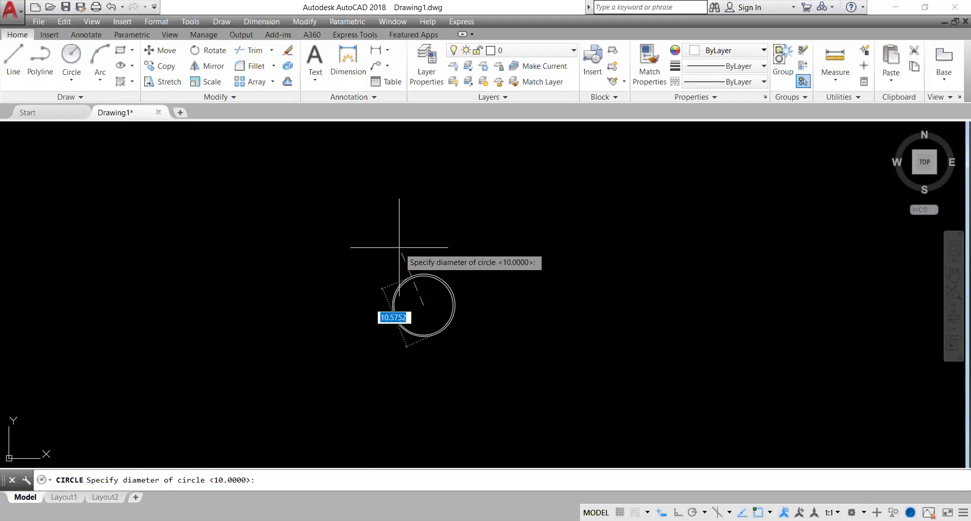
text(20)
key(Return)
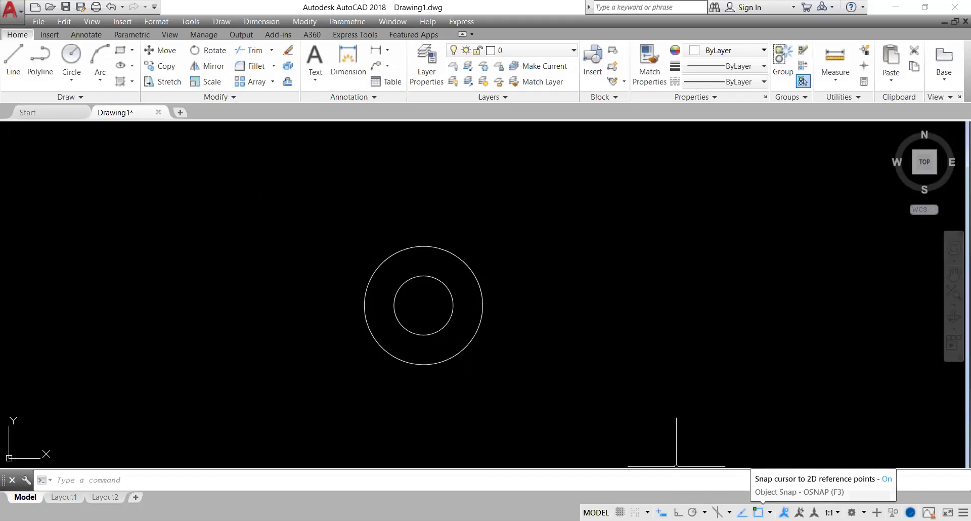
Check the object snap list, then draw a horizontal line right of the circles with Ortho (F8) on.
click(769, 512)
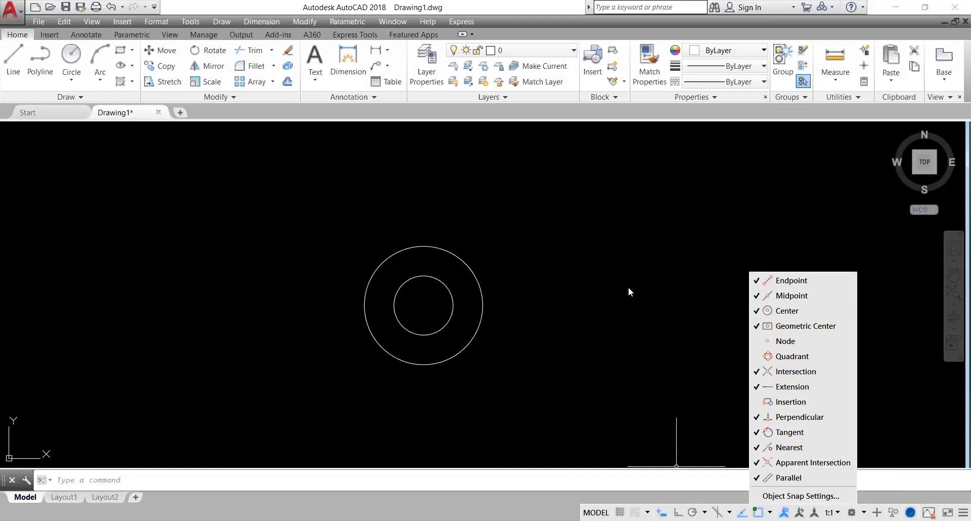
click(611, 252)
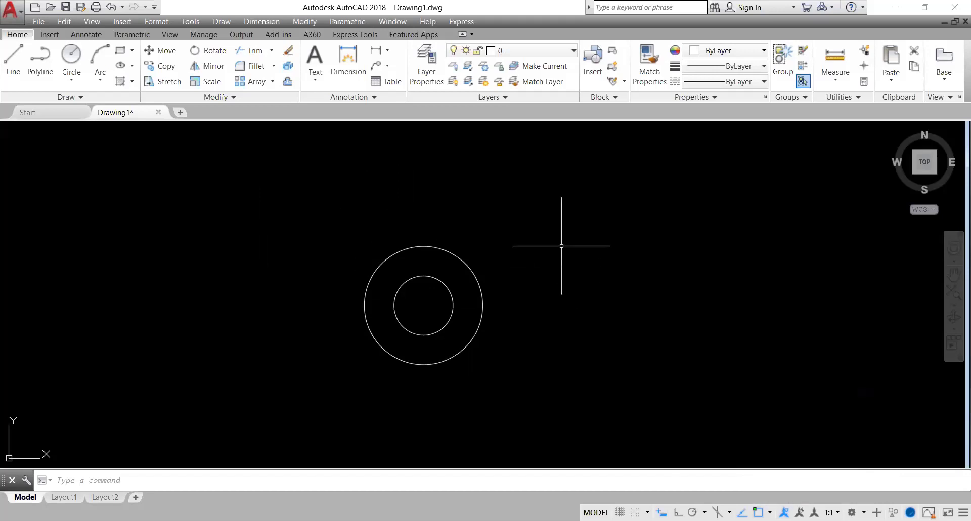
click(15, 60)
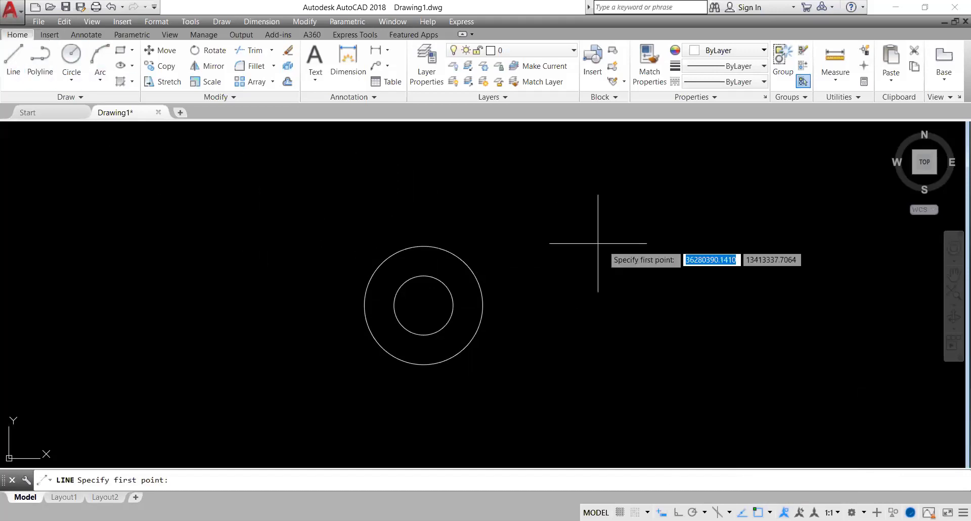
click(531, 209)
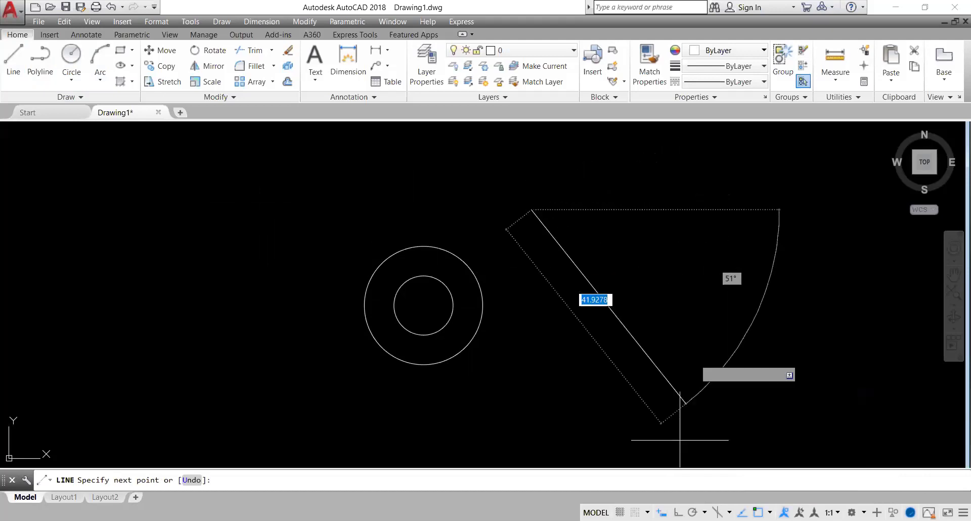
key(F8)
click(733, 288)
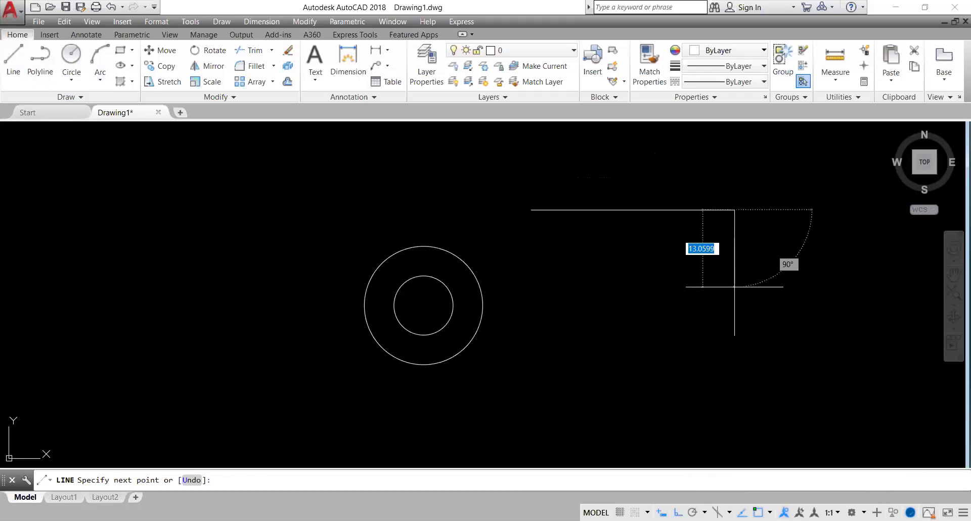
key(Escape)
click(14, 57)
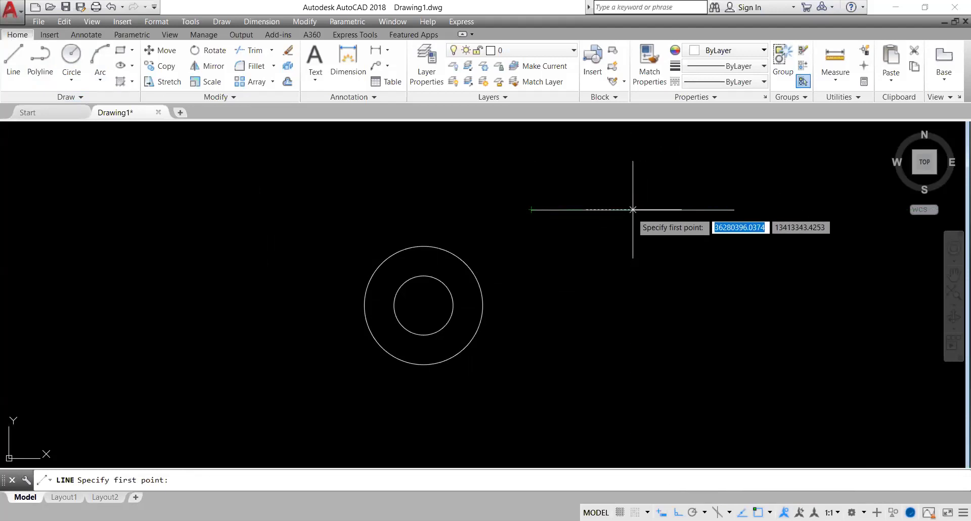
Draw a vertical line straight down from the horizontal line's midpoint, then review the object snap list.
click(633, 209)
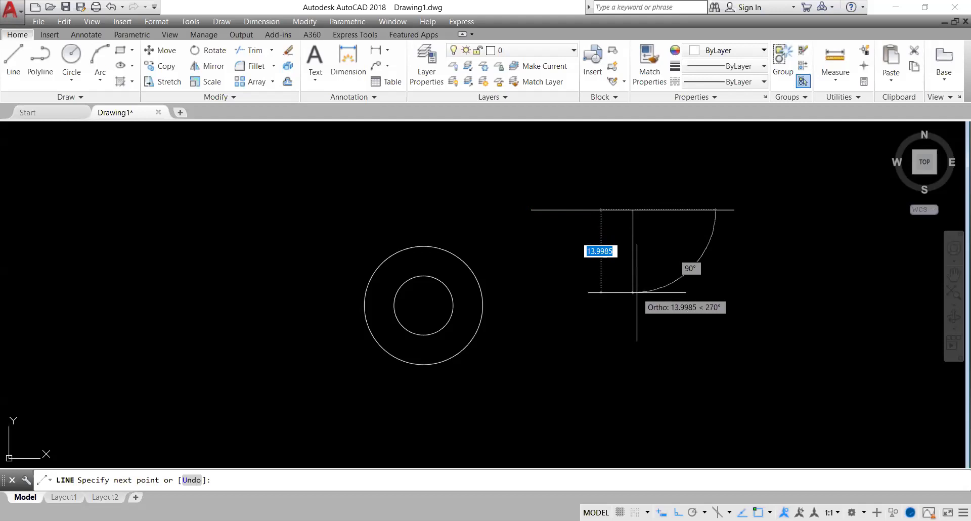
key(Escape)
click(13, 56)
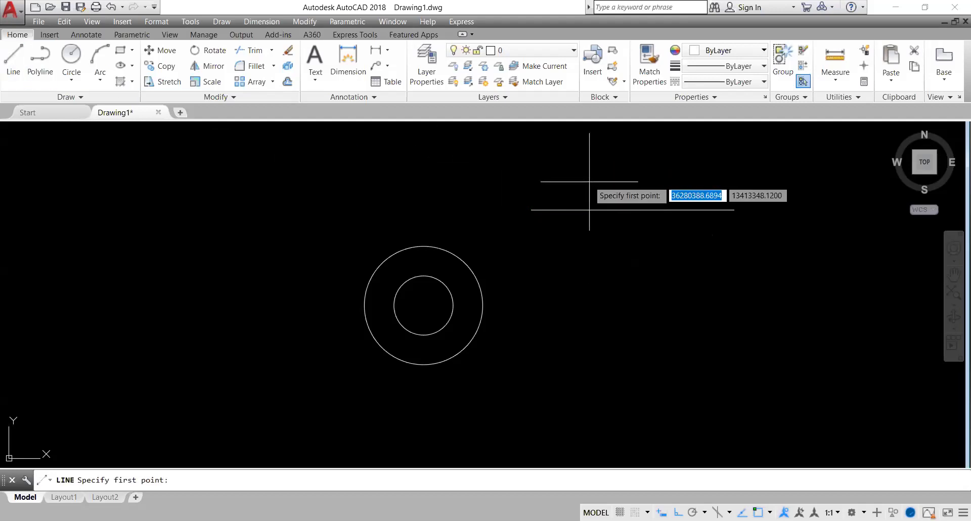
click(632, 210)
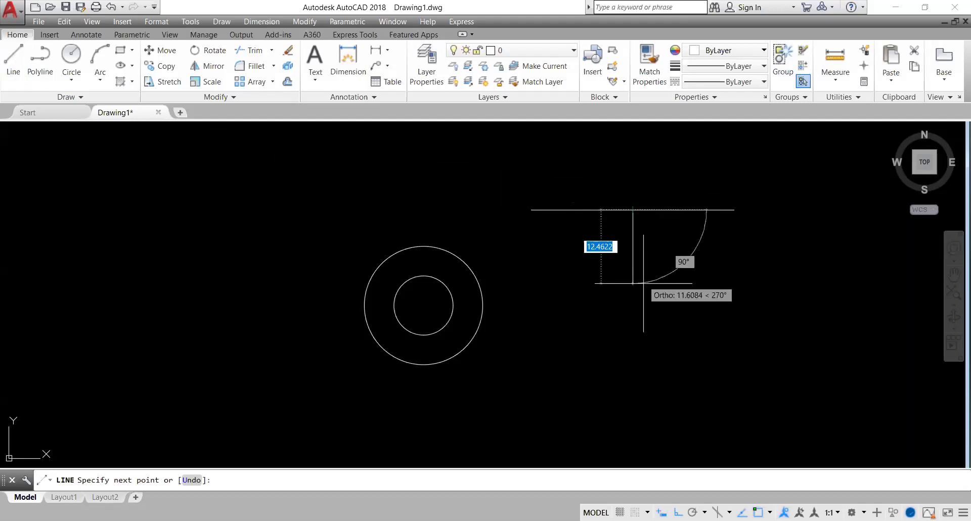
click(648, 315)
key(Escape)
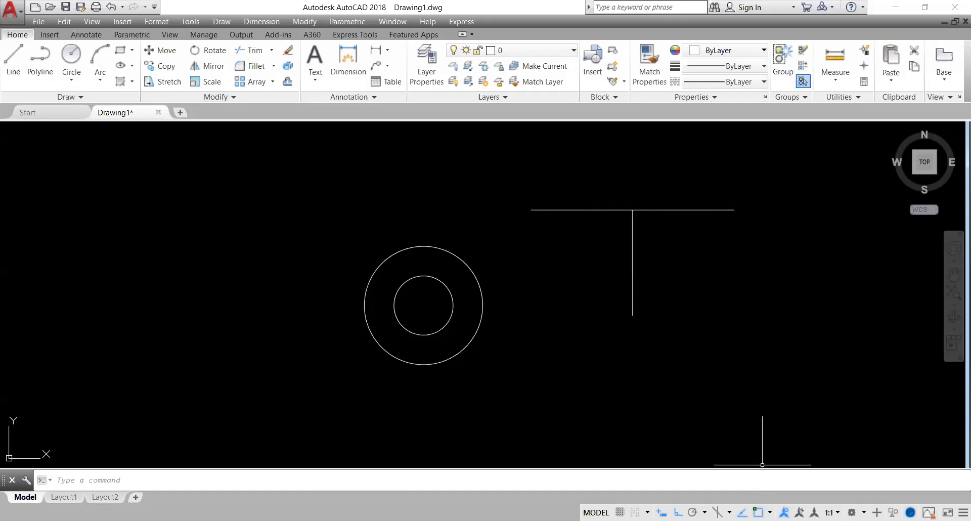
click(770, 512)
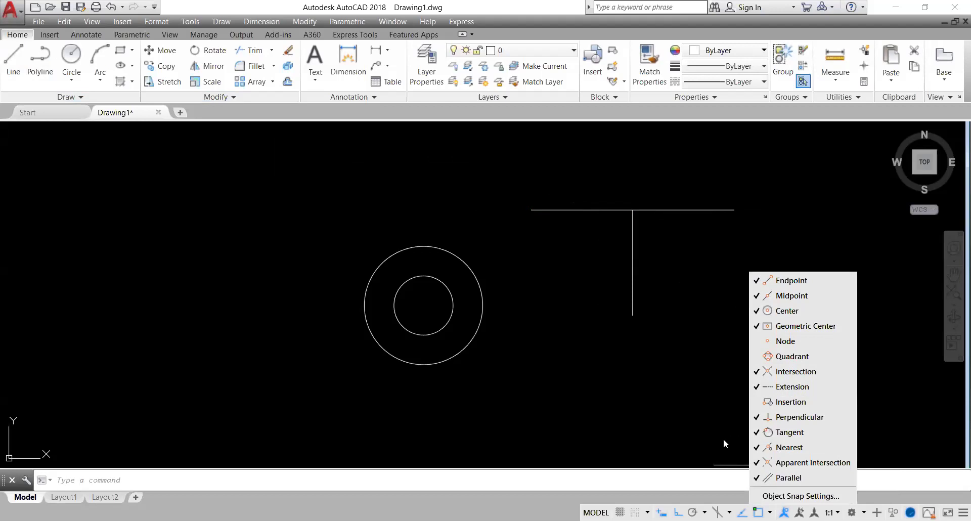
click(709, 432)
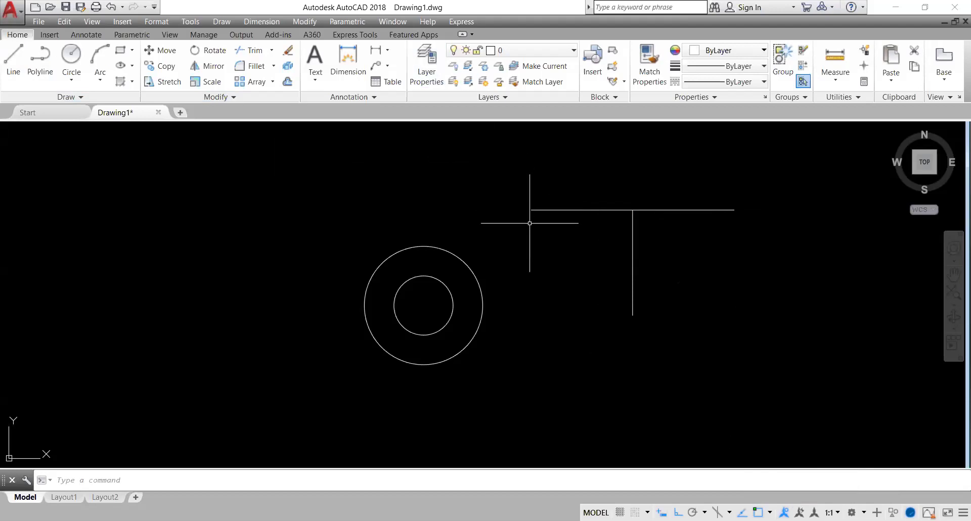
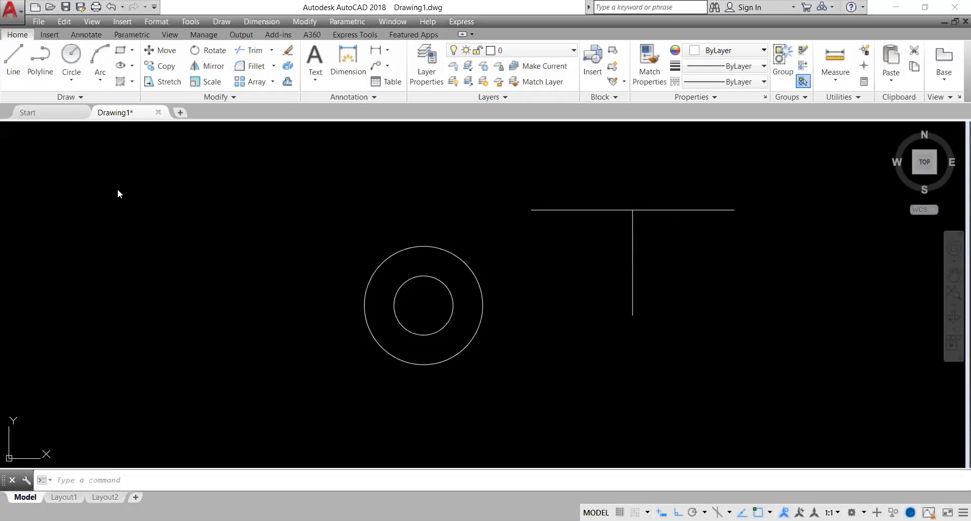
Draw a radius-10 circle with Tan, Tan, Radius, tangent to the right horizontal and vertical lines.
click(74, 77)
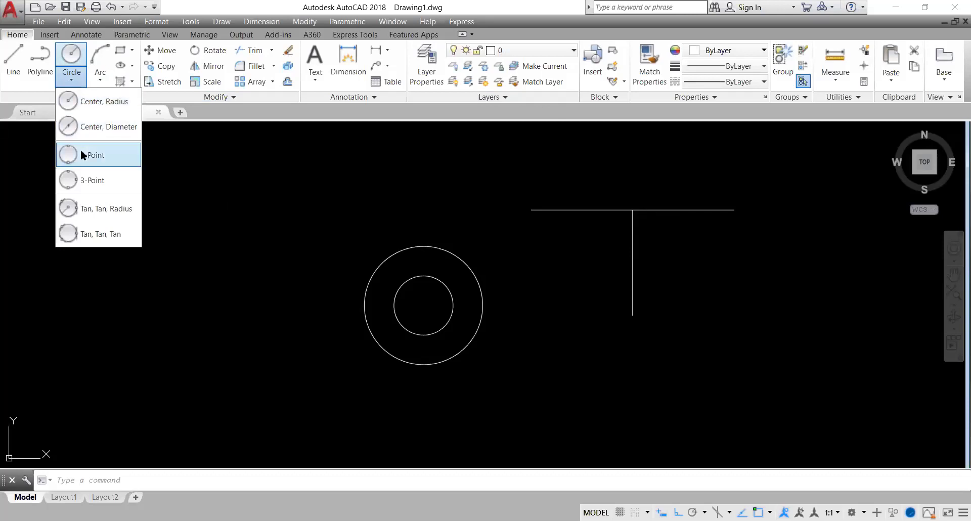
click(78, 207)
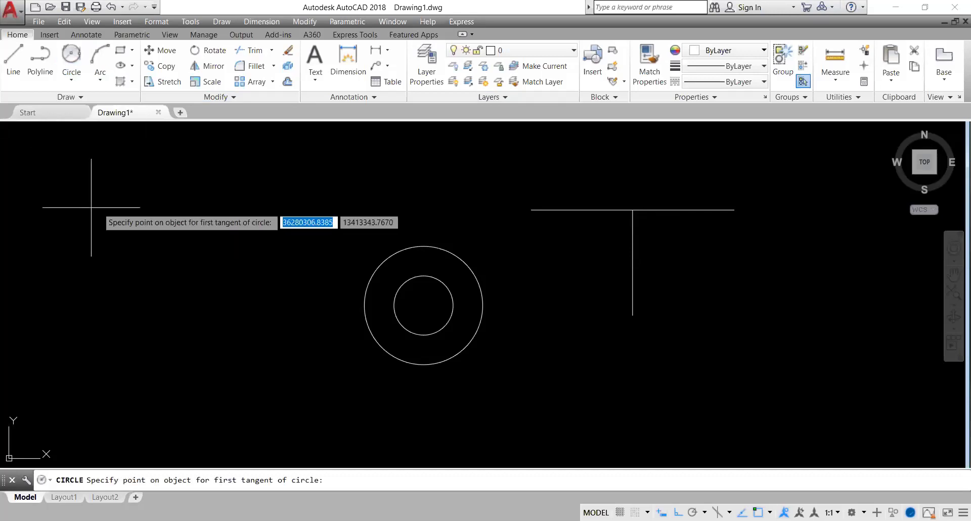
click(651, 210)
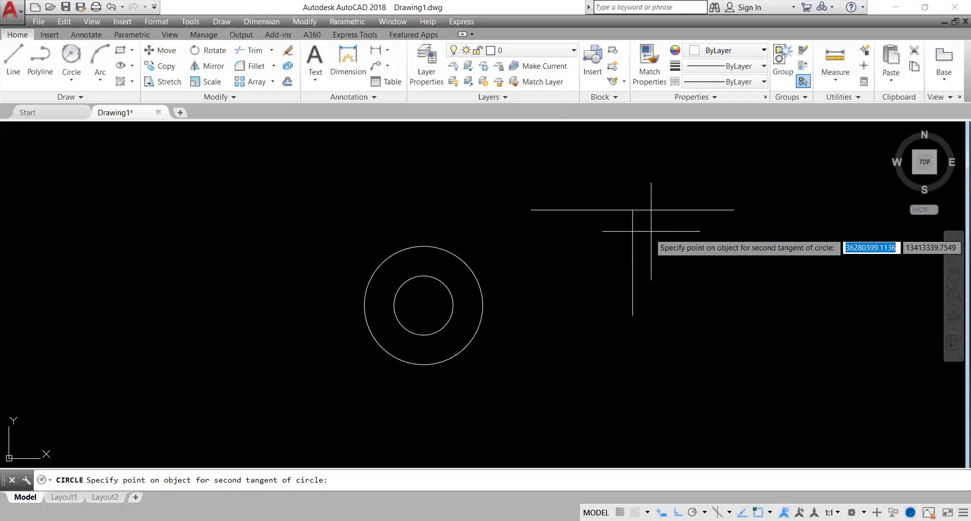
click(633, 216)
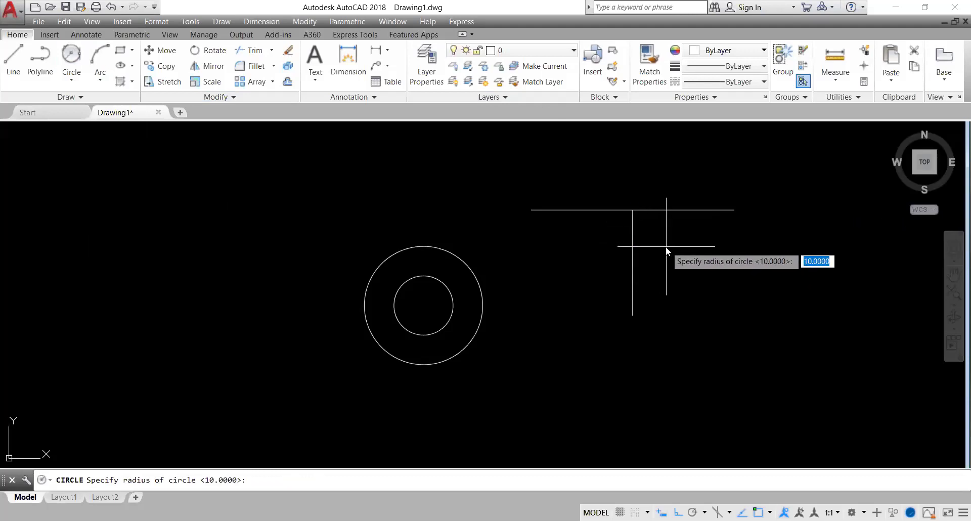
text(10)
key(Return)
scroll(683, 226, up, 3)
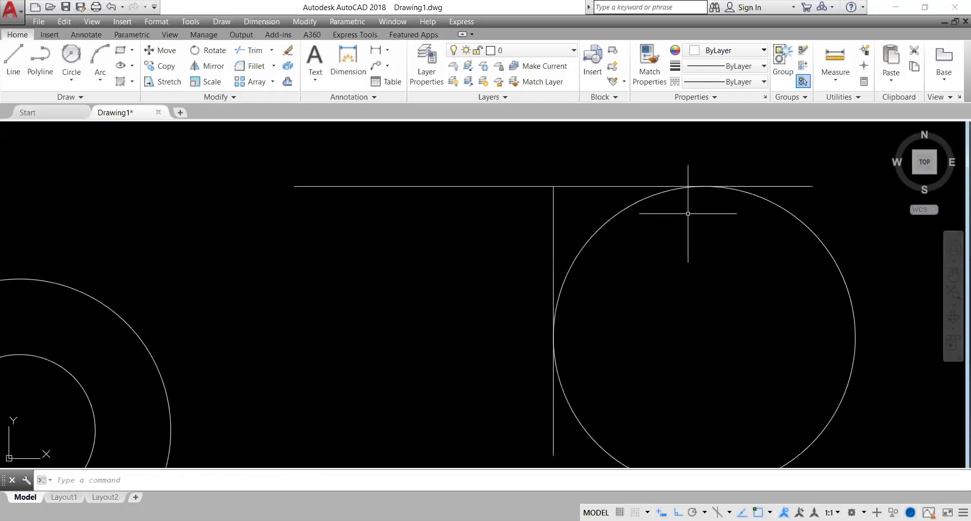
scroll(657, 263, down, 2)
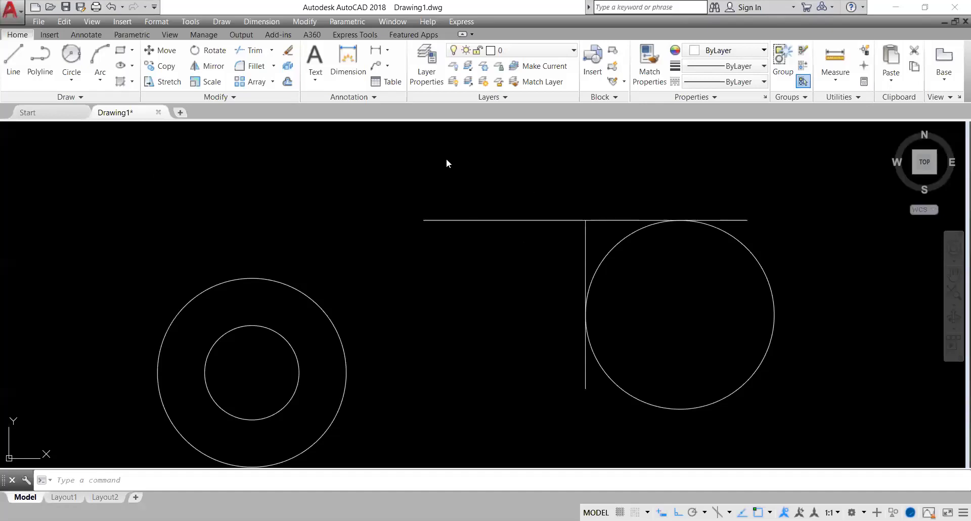
click(65, 77)
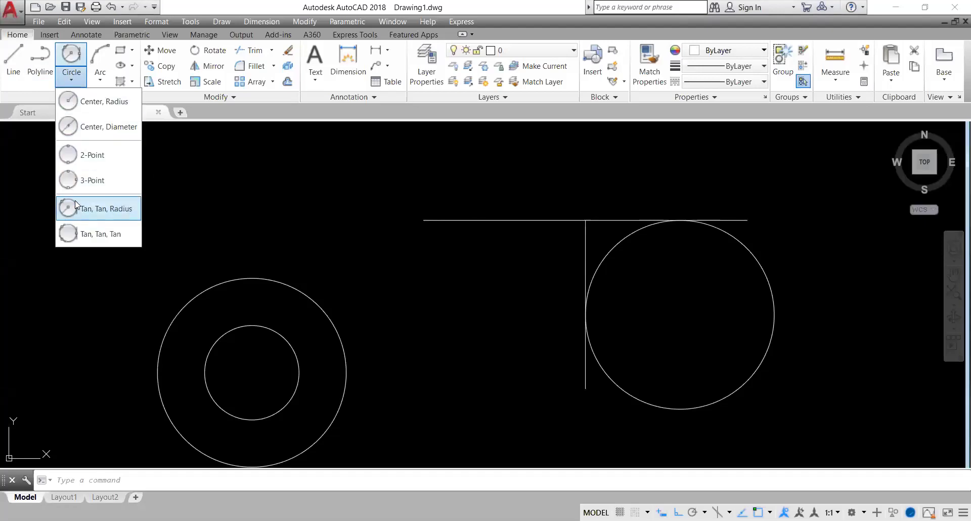
click(86, 102)
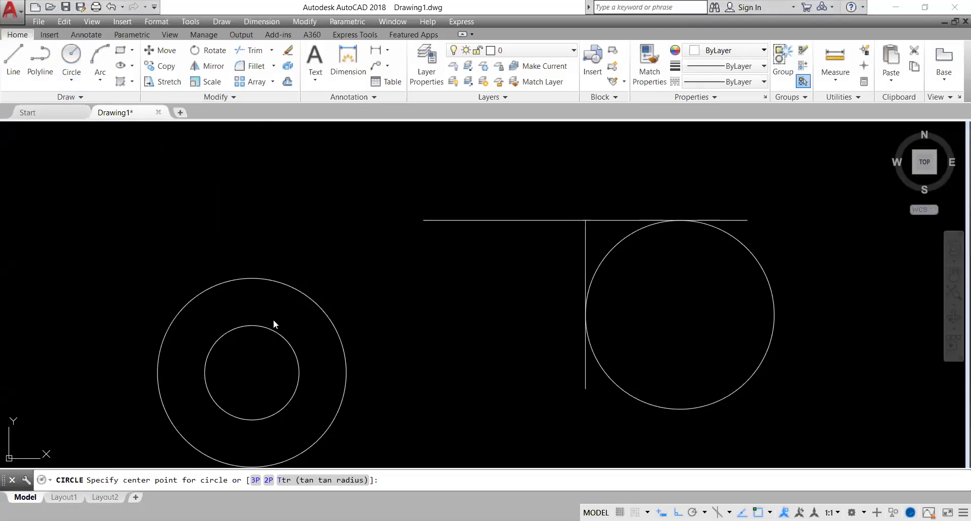
key(Escape)
mouse_move(293, 292)
middle_down()
mouse_move(351, 147)
mouse_move(349, 186)
middle_up()
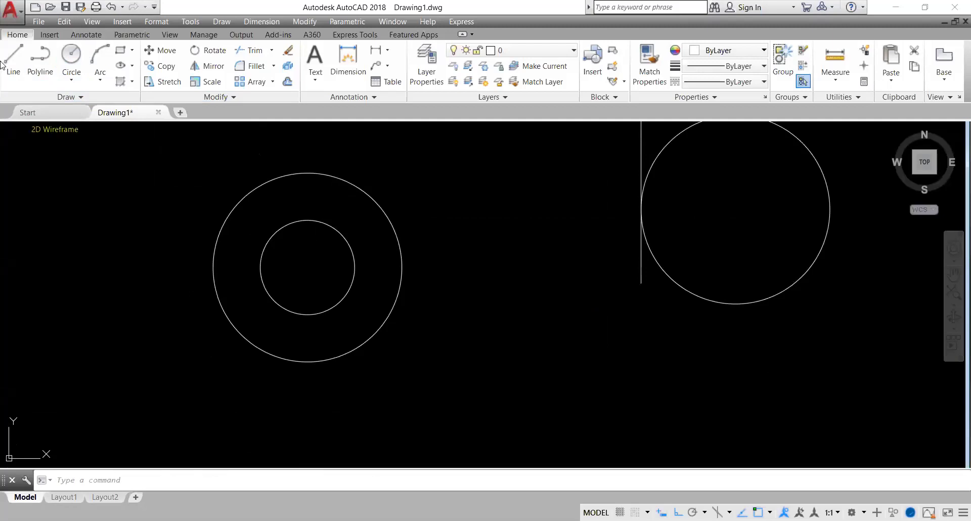
Draw a horizontal line through the concentric circles' centre, running past both sides of the outer circle.
click(23, 82)
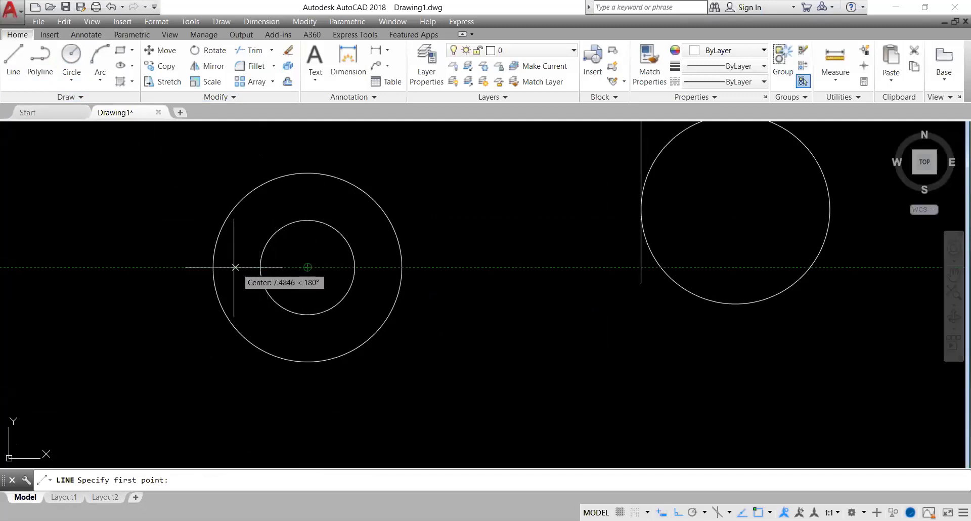
click(197, 267)
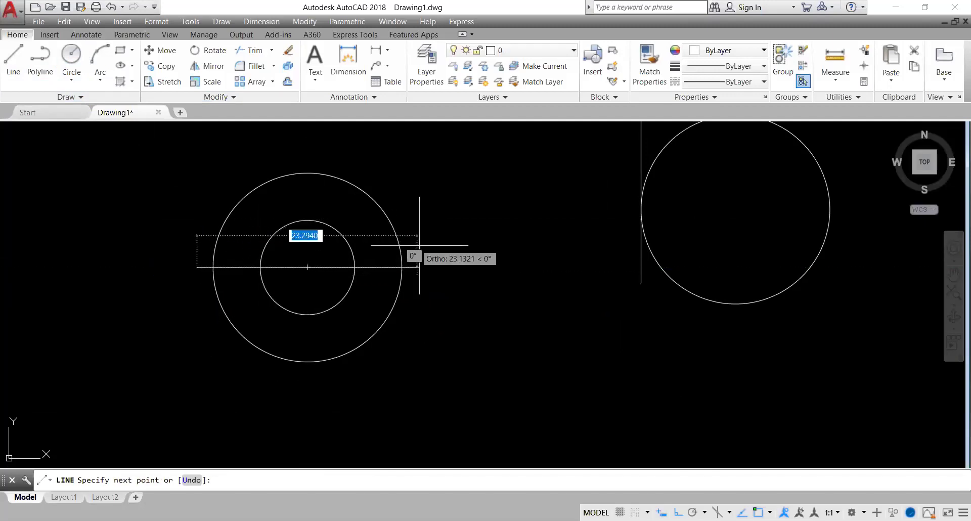
click(431, 260)
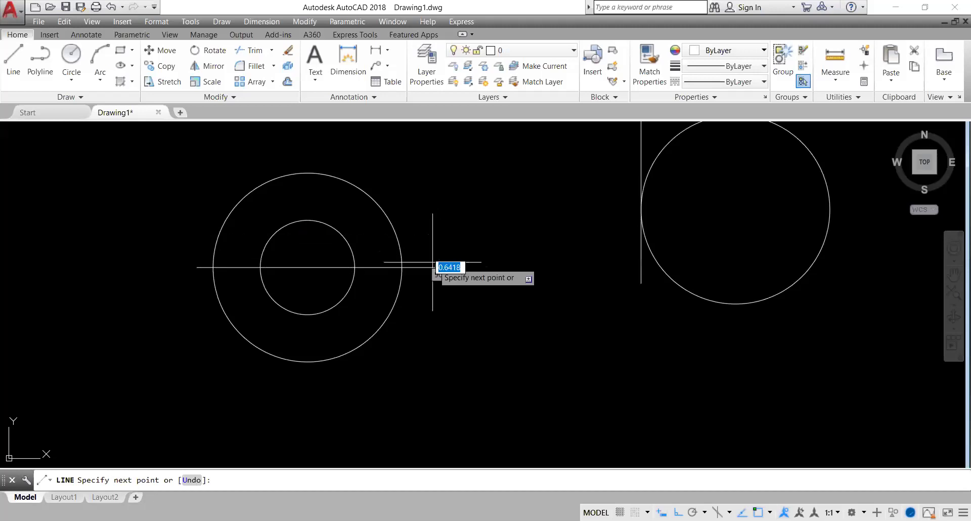
key(Escape)
scroll(386, 258, down, 4)
middle_drag(416, 247, 383, 345)
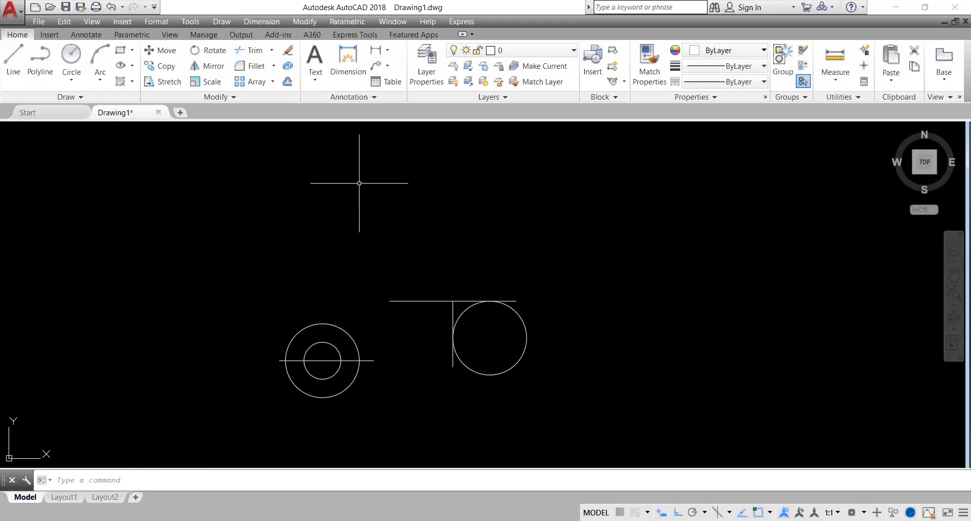
Start a Start, Center, End arc at the horizontal line's left end, then cancel it.
click(100, 76)
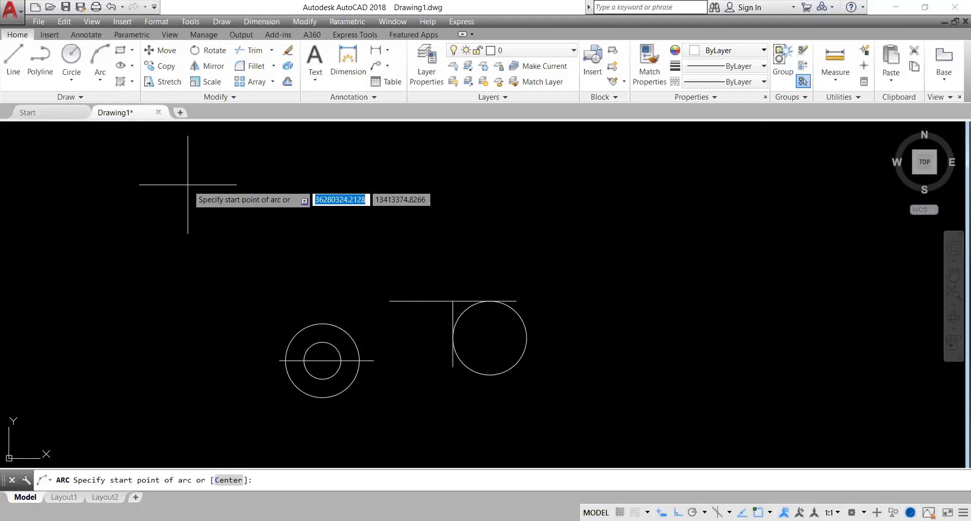
key(Escape)
click(92, 83)
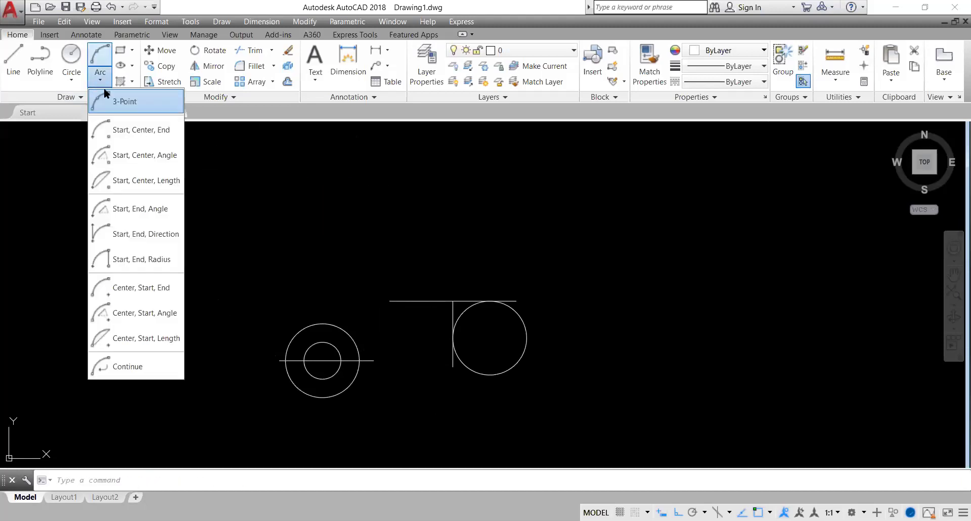
click(129, 132)
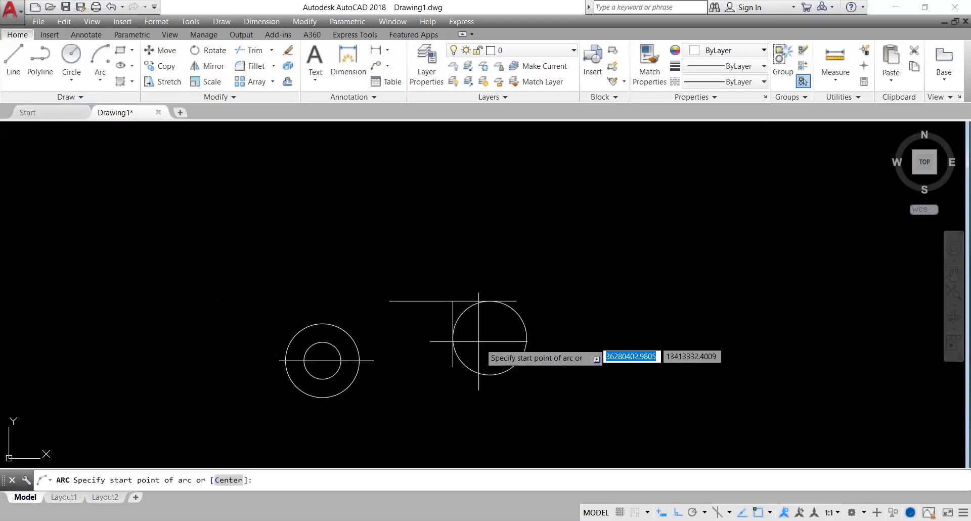
click(389, 300)
click(453, 366)
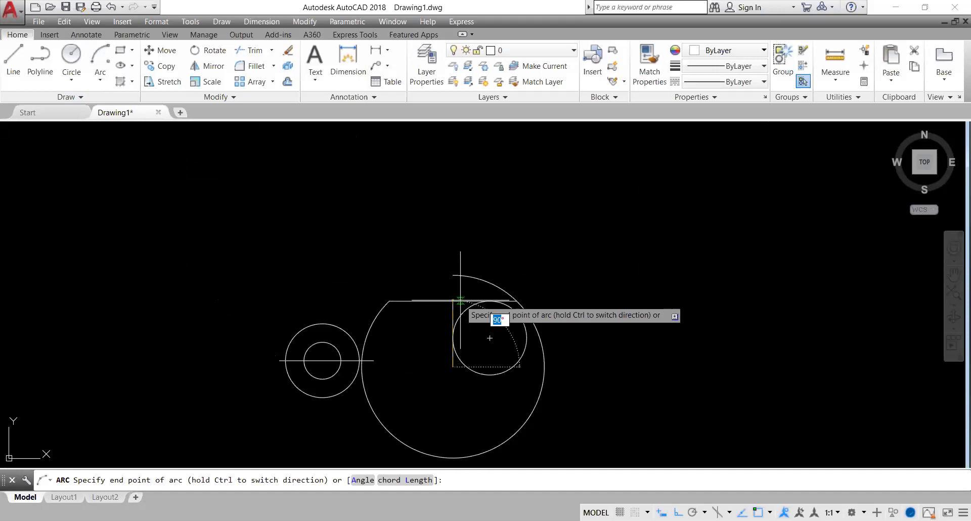
key(Escape)
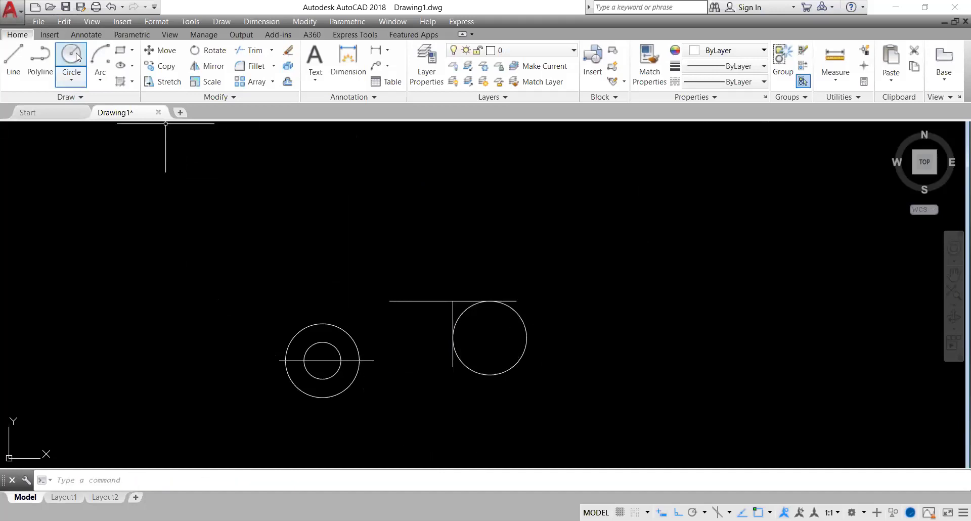
Draw a trial semicircle from the vertical line's bottom to the horizontal line's left end, then delete it.
click(100, 57)
click(453, 366)
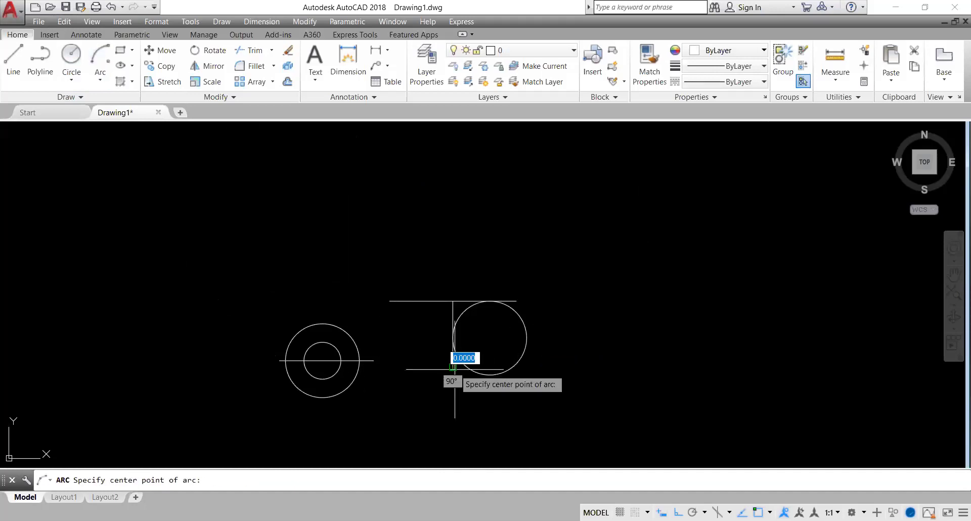
click(452, 300)
click(389, 300)
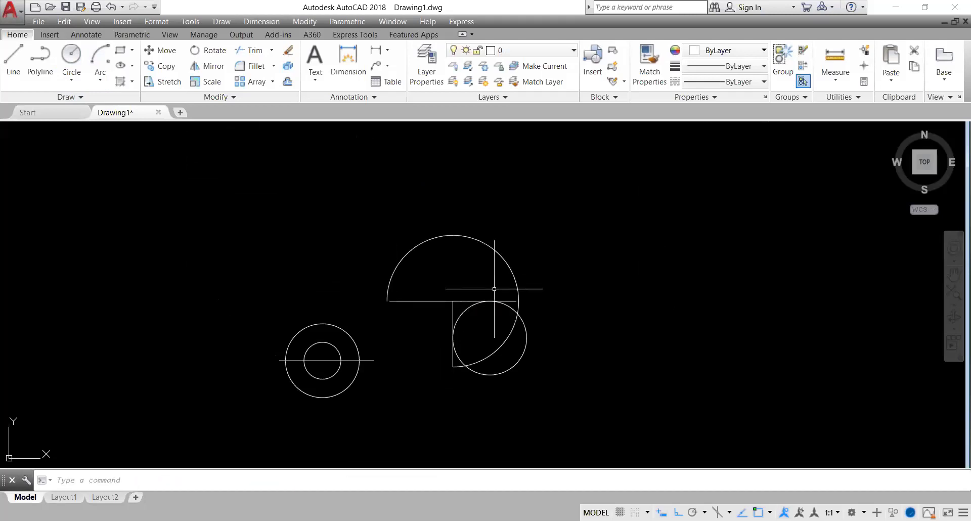
click(504, 255)
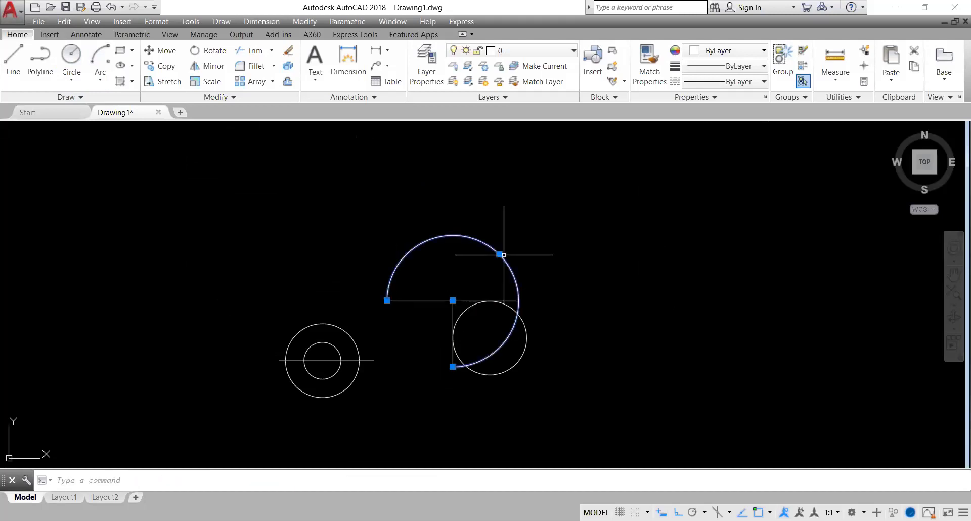
key(Delete)
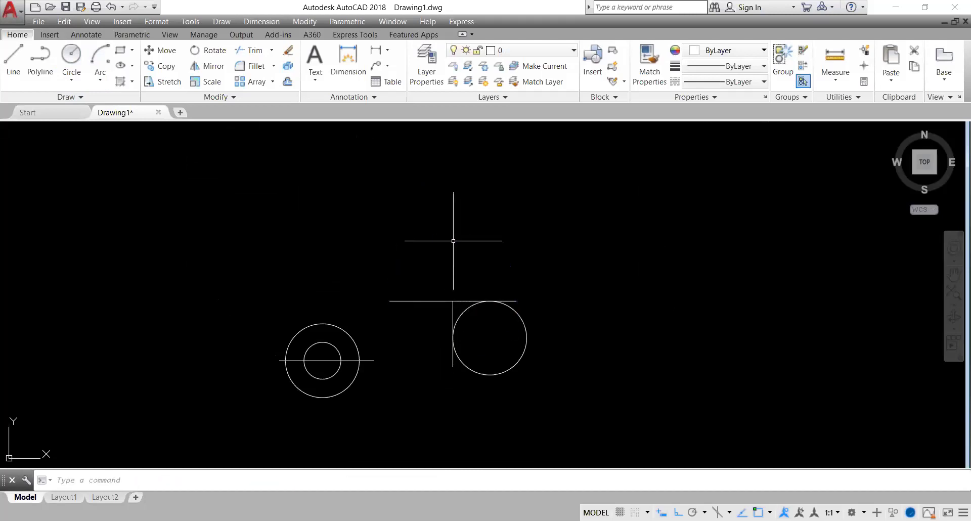
click(102, 76)
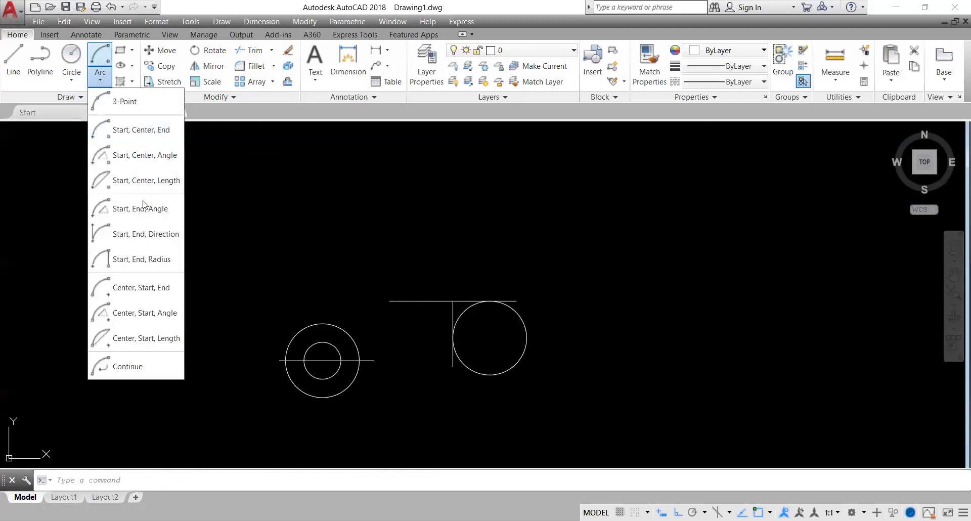
Draw a Start, End, Radius arc from the horizontal line's left end to the vertical line's bottom, then delete it.
click(123, 261)
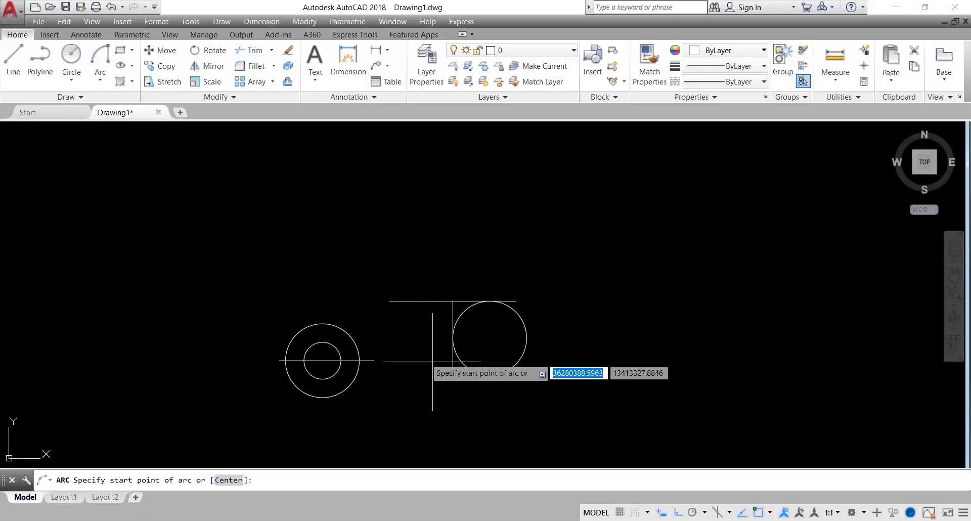
click(389, 301)
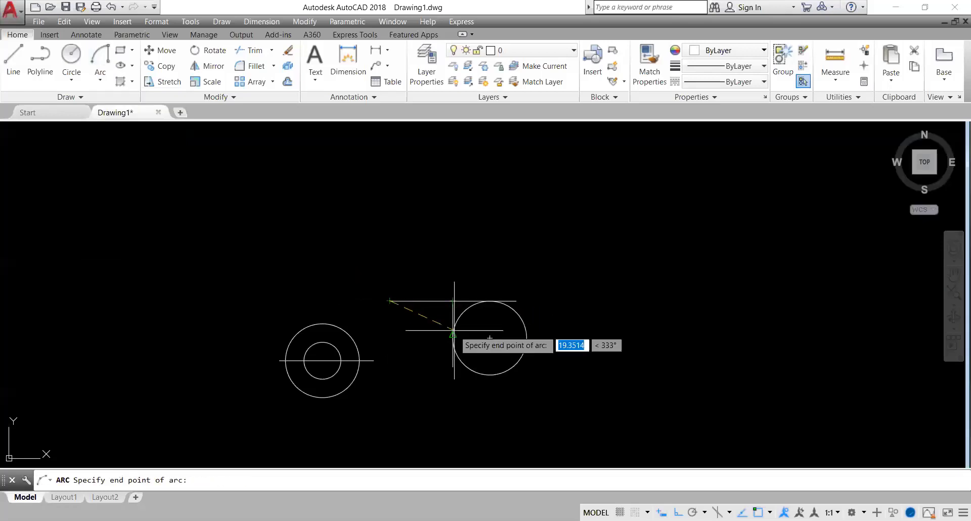
click(453, 366)
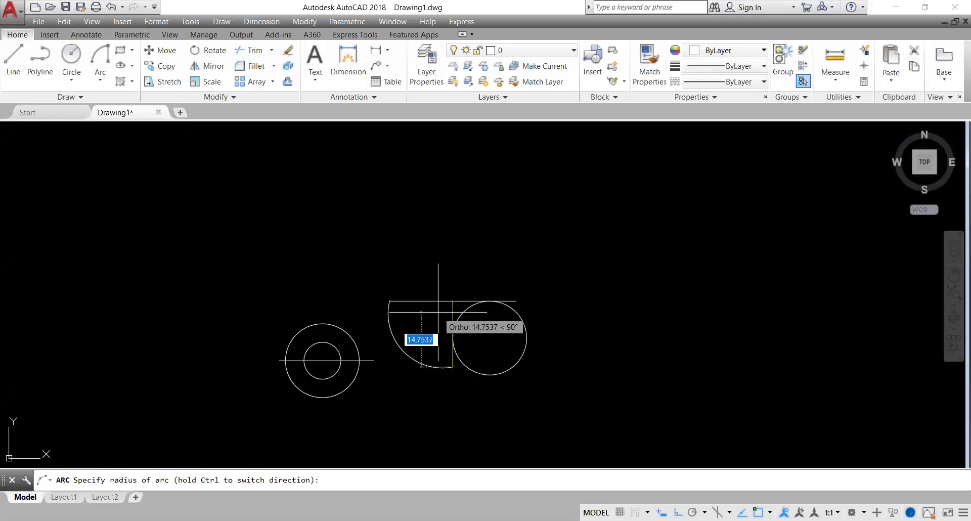
click(439, 312)
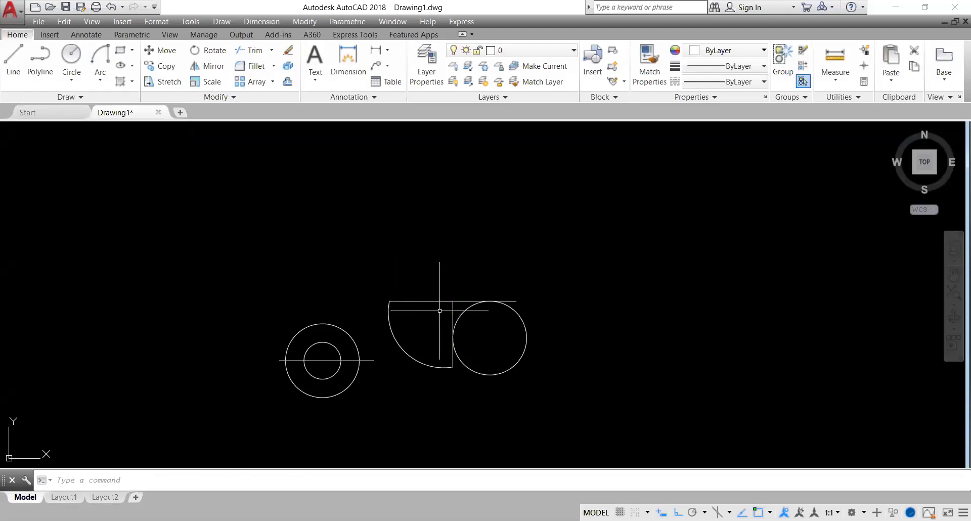
scroll(421, 351, up, 2)
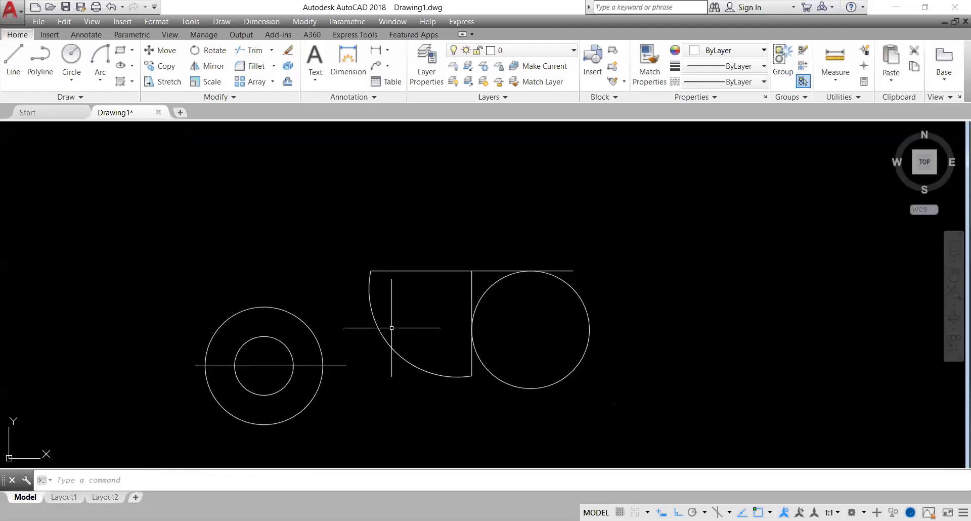
click(372, 298)
key(Delete)
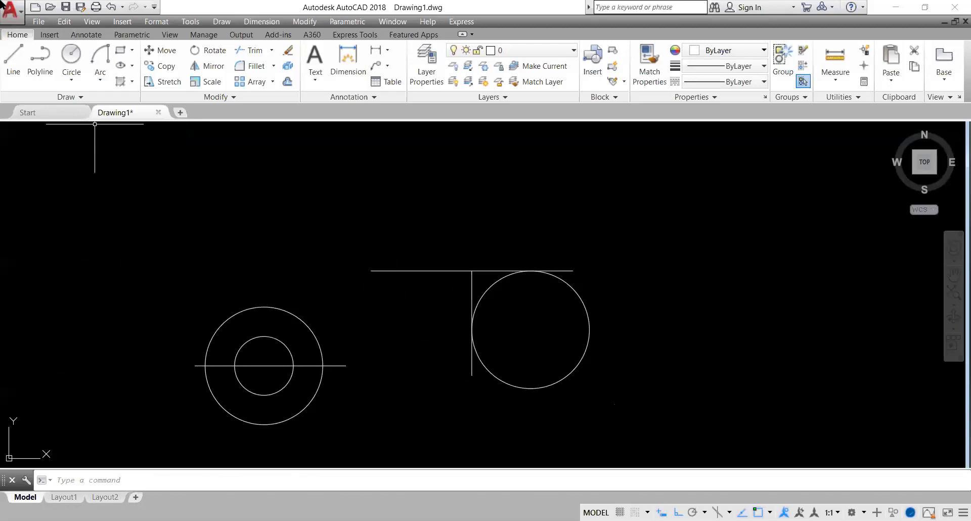
click(102, 80)
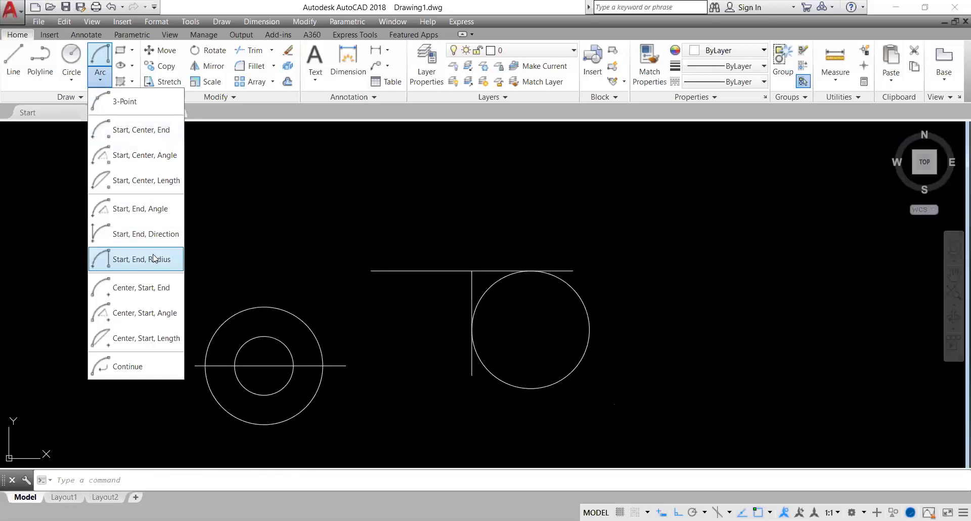
click(286, 129)
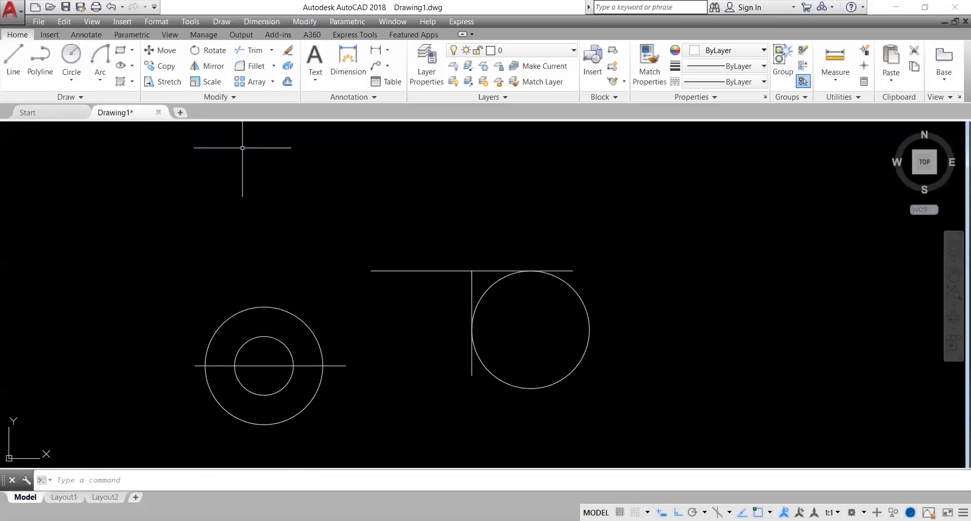
scroll(445, 242, down, 2)
scroll(445, 234, down, 2)
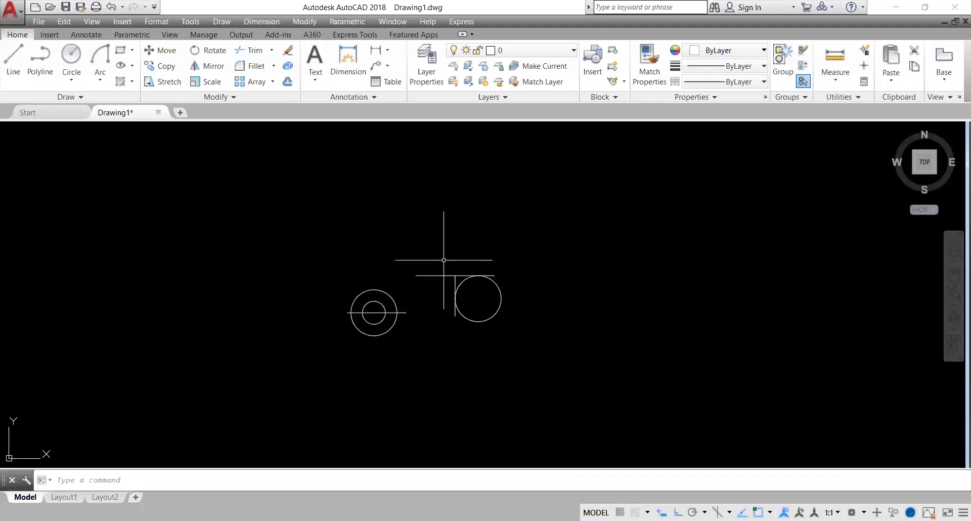
click(131, 51)
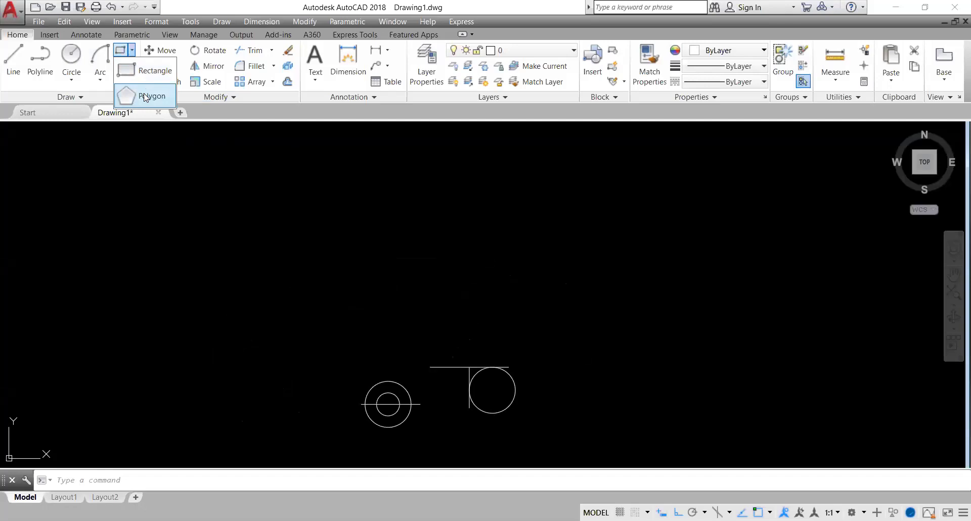
click(134, 75)
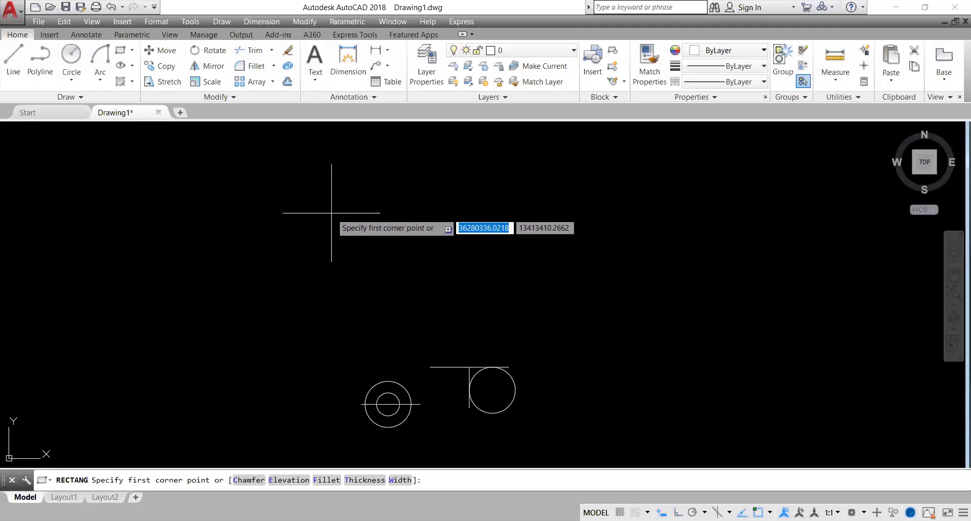
click(331, 213)
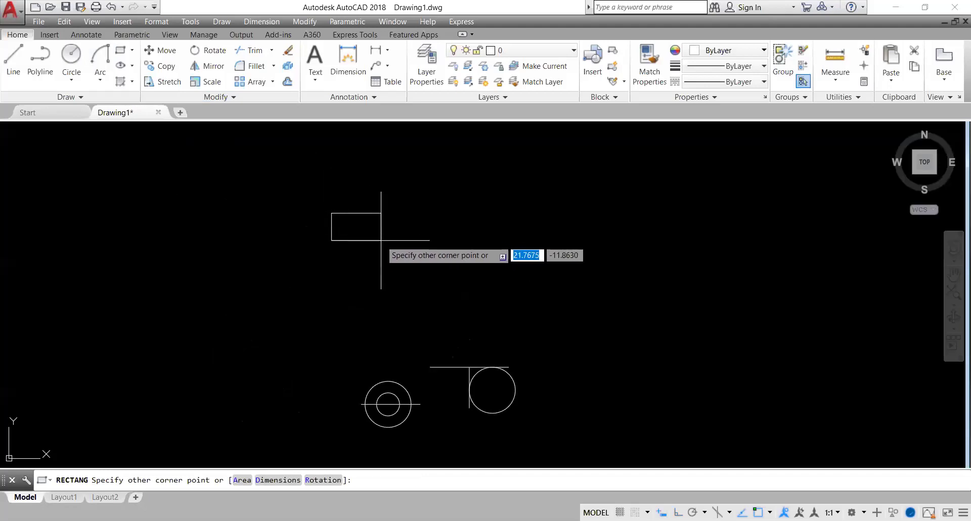
click(449, 283)
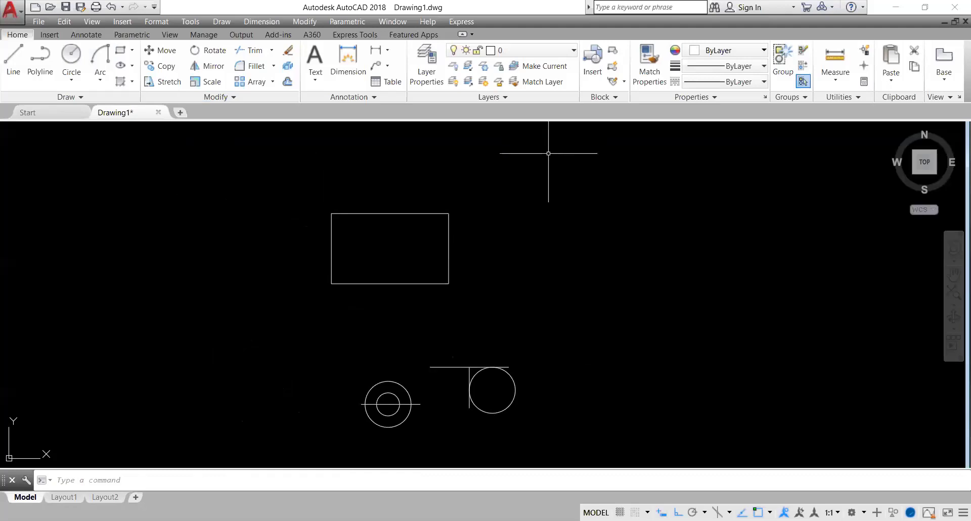
key(ctrl+z)
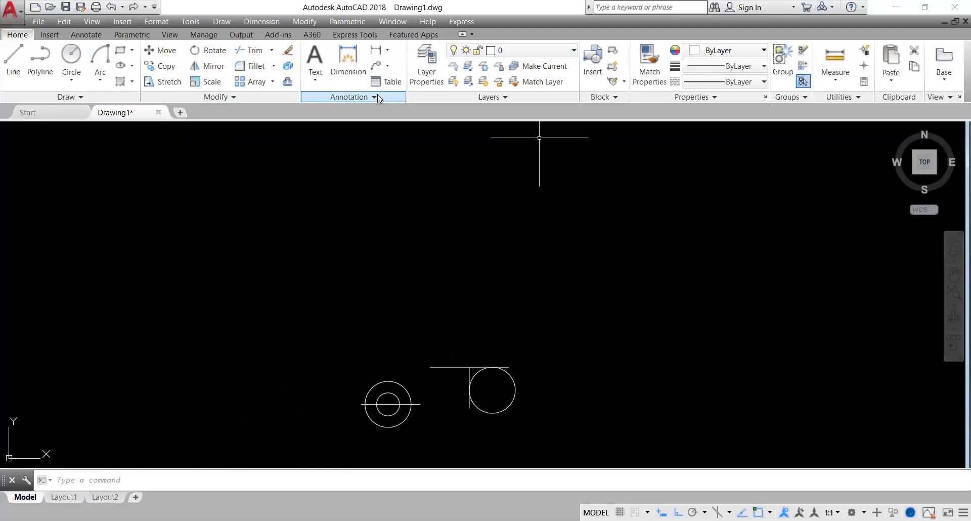
Draw a freehand rectangle, then window-select and delete it as unwanted.
click(121, 51)
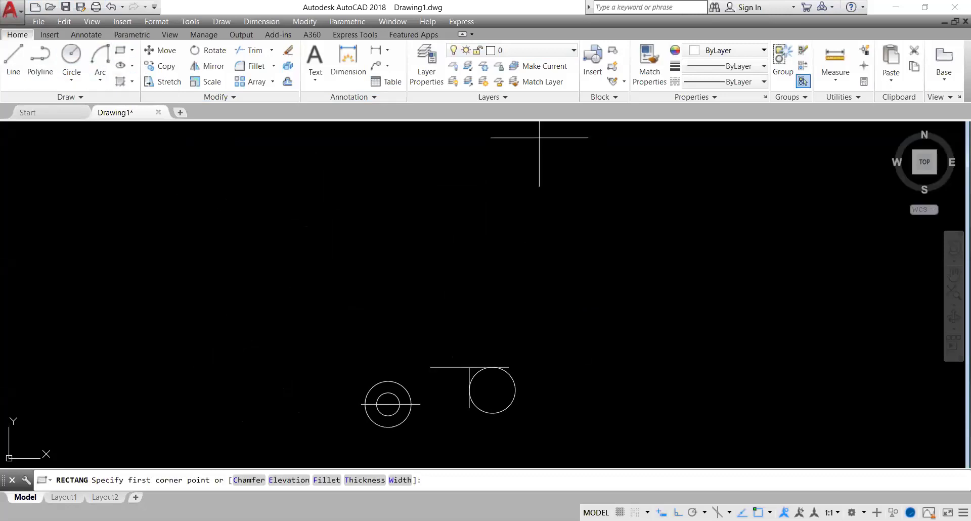
click(321, 202)
click(471, 297)
click(488, 189)
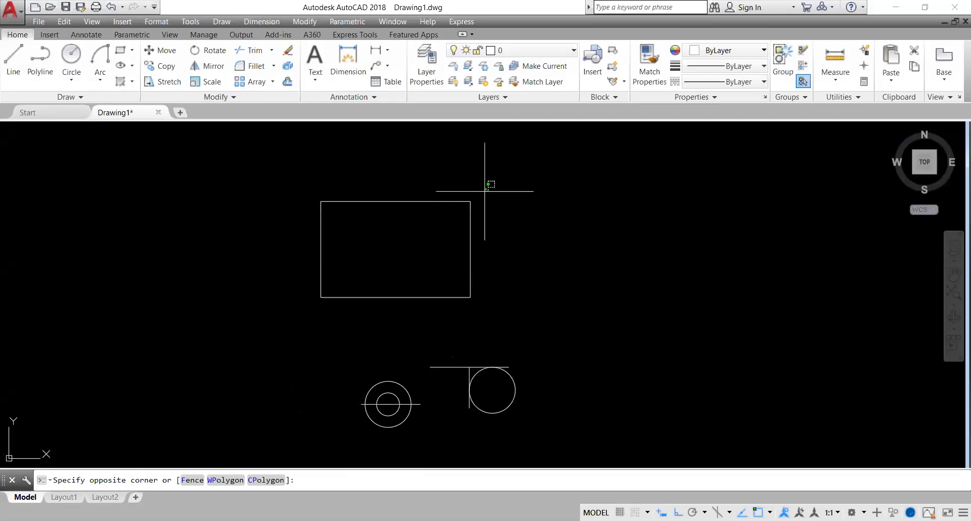
click(255, 310)
key(Delete)
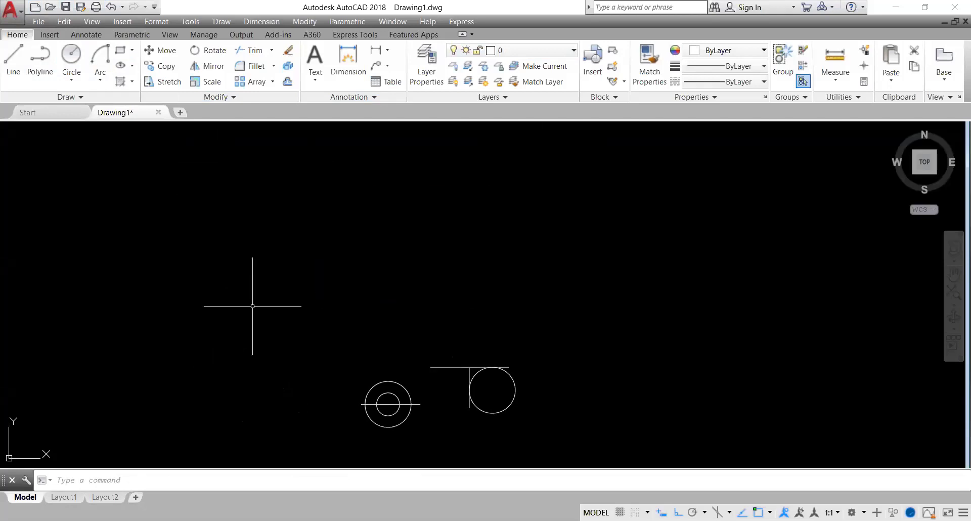
Draw a 40 by 80 upright rectangle above the circle groups using dynamic input.
click(125, 52)
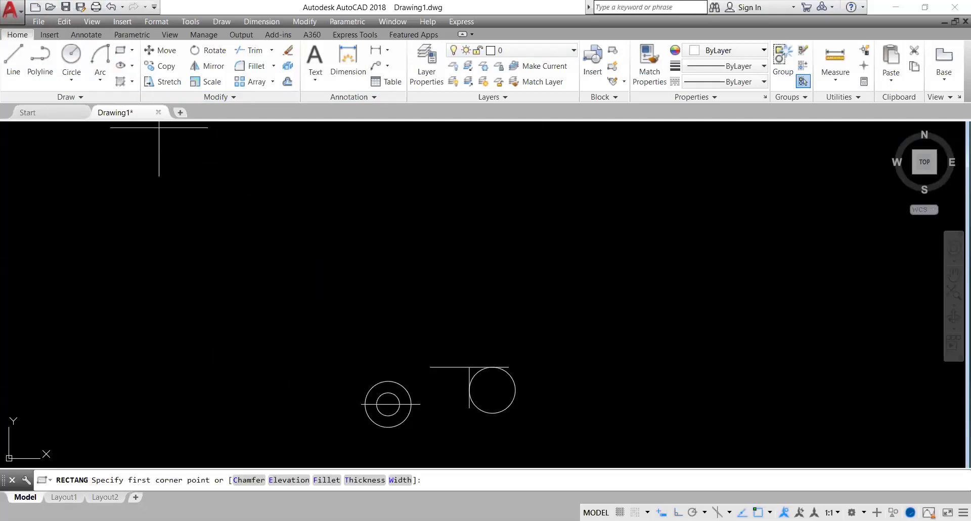
click(352, 207)
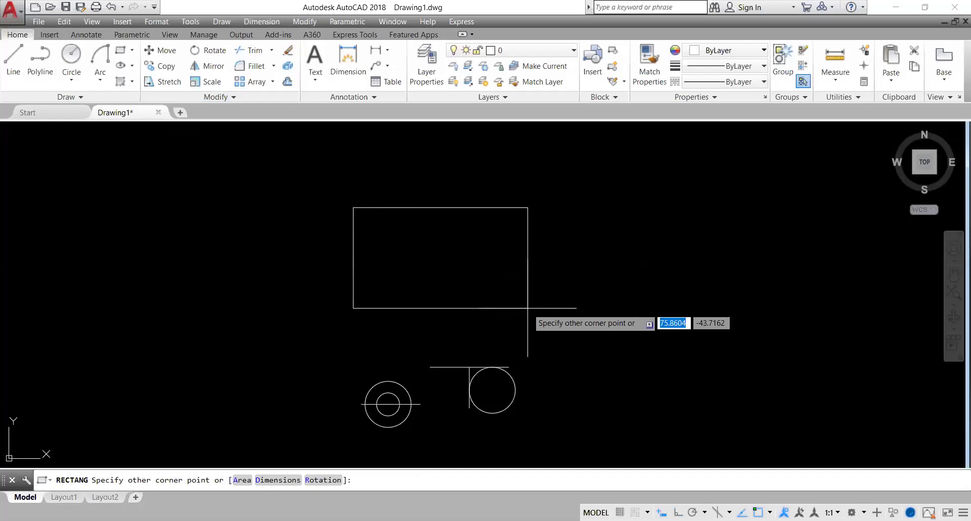
text(40)
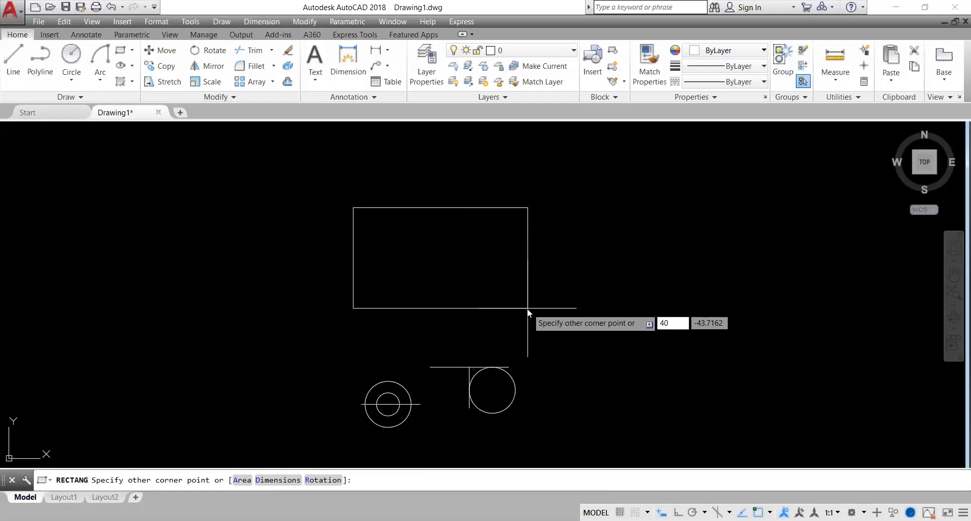
key(Tab)
text(8)
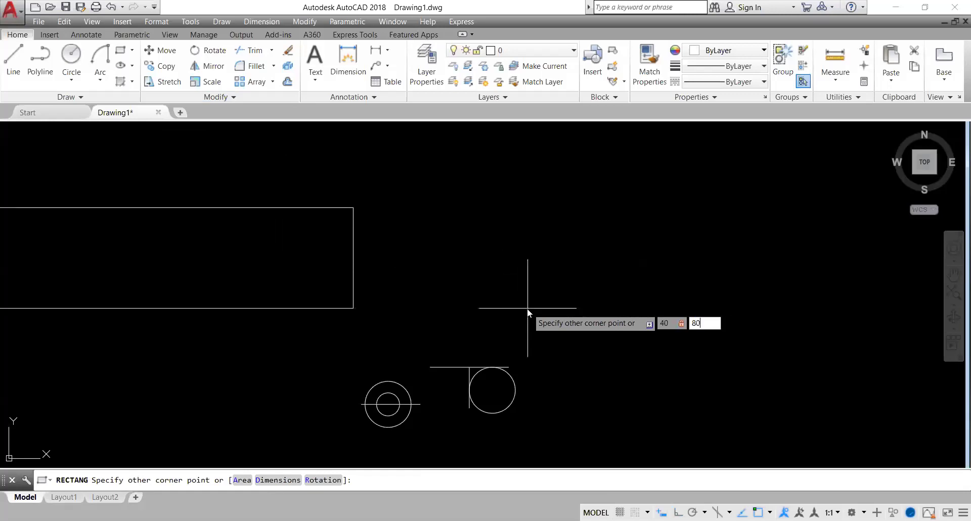
key(Return)
middle_drag(527, 308, 514, 434)
scroll(387, 228, down, 4)
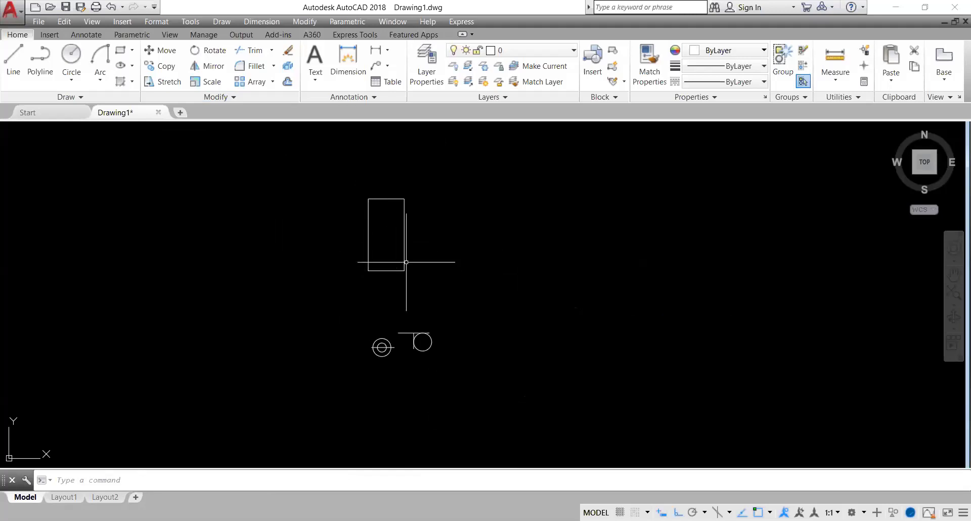
scroll(400, 243, up, 4)
middle_drag(407, 288, 408, 297)
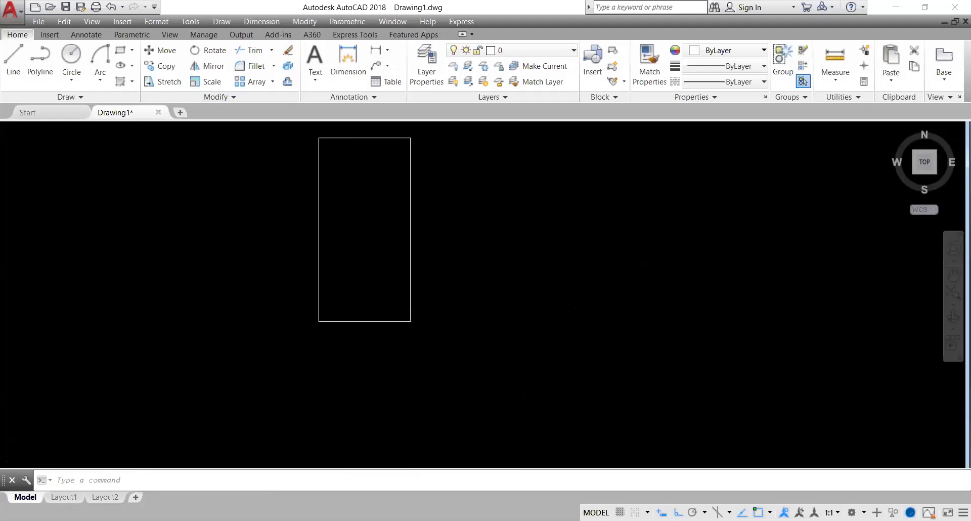
scroll(408, 297, down, 5)
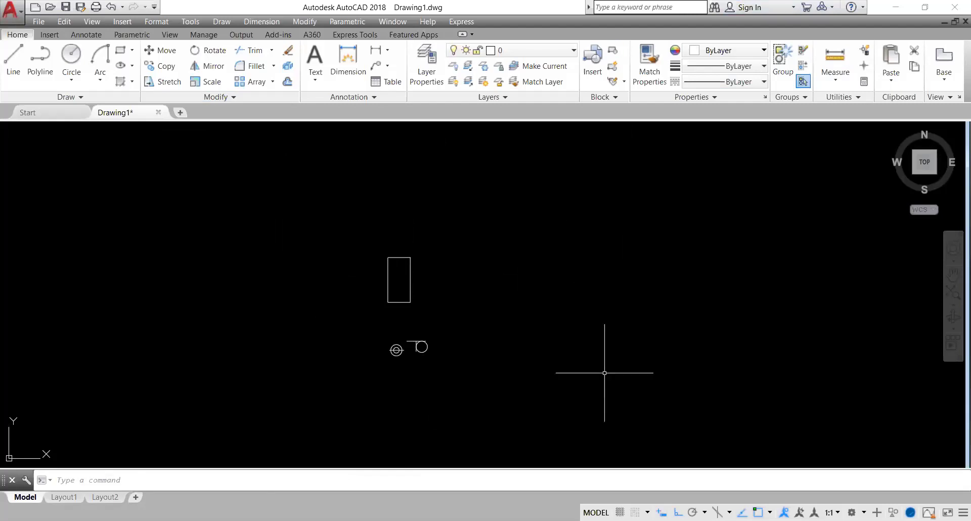
scroll(388, 313, up, 5)
scroll(481, 269, up, 1)
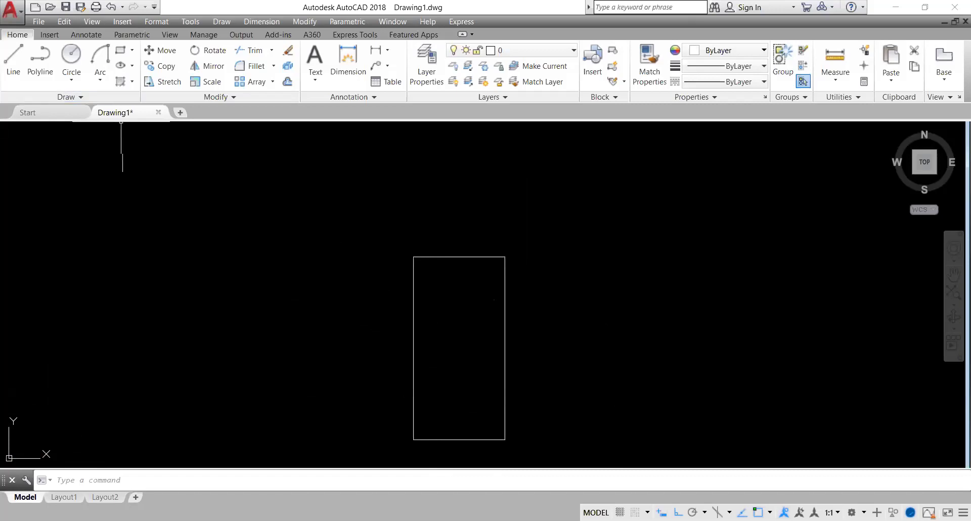
scroll(428, 202, down, 5)
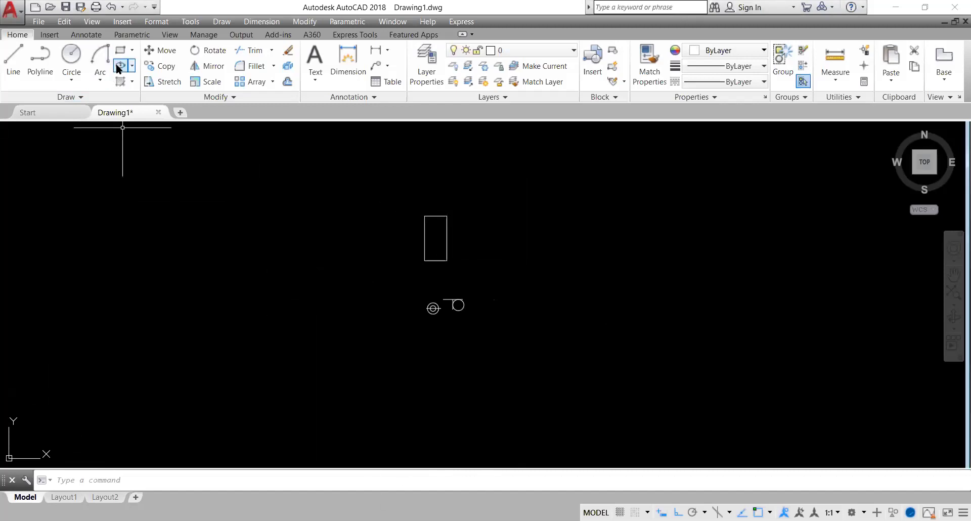
Start the Polygon tool from the rectangle dropdown, then cancel it.
click(132, 53)
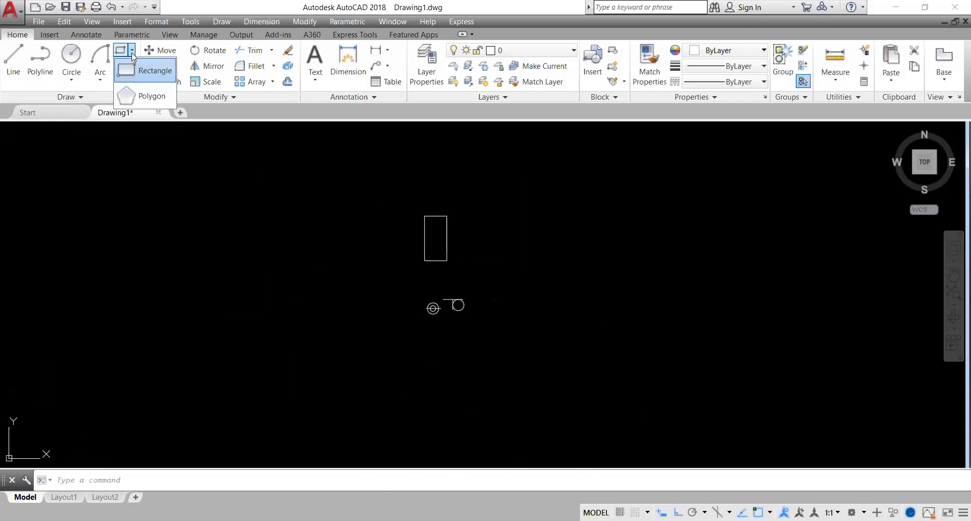
click(140, 98)
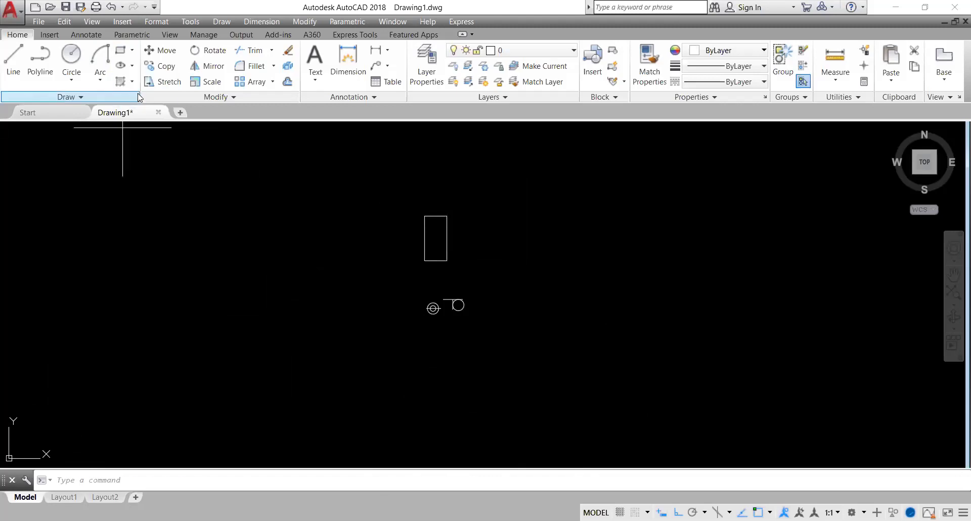
scroll(468, 325, up, 5)
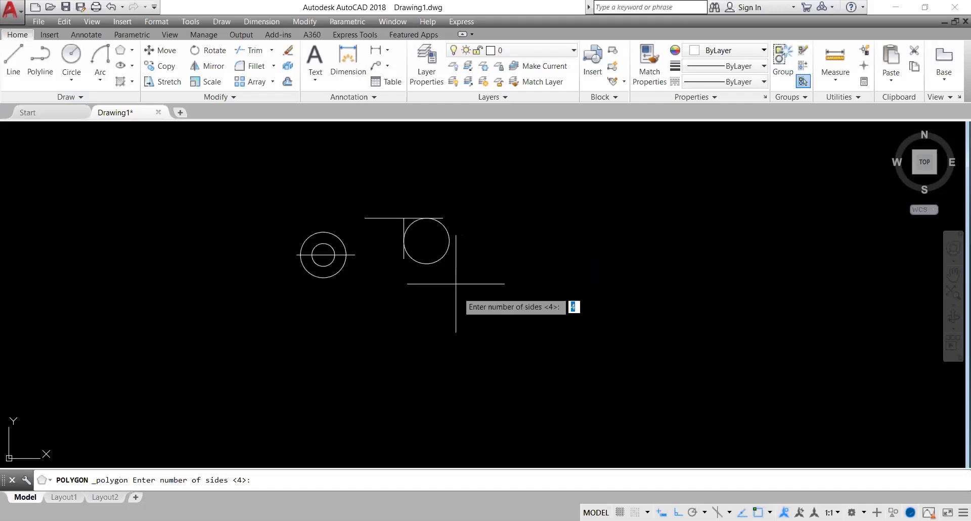
scroll(406, 234, up, 4)
key(Escape)
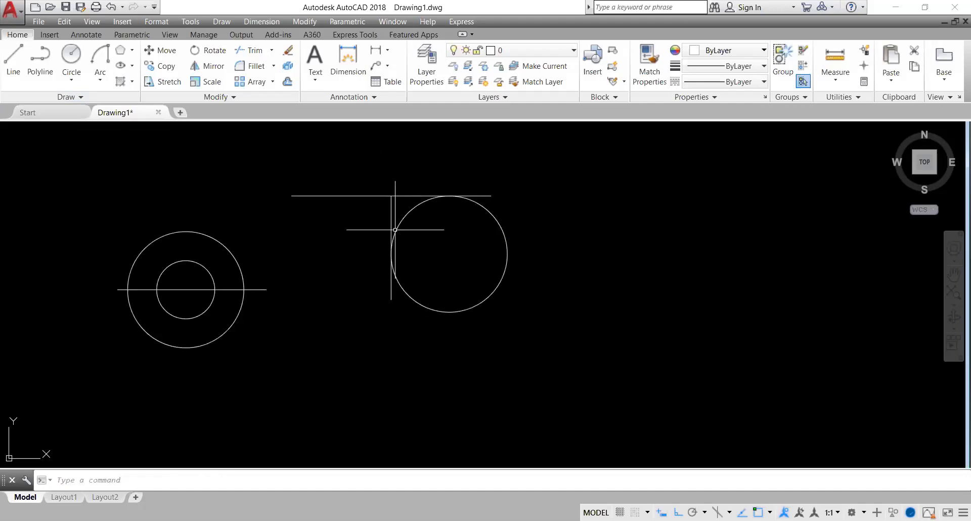
scroll(434, 369, down, 1)
scroll(412, 304, down, 3)
scroll(428, 154, down, 4)
Move the 40 by 80 rectangle from its centre straight down below the circle groups.
click(427, 153)
click(306, 313)
click(160, 50)
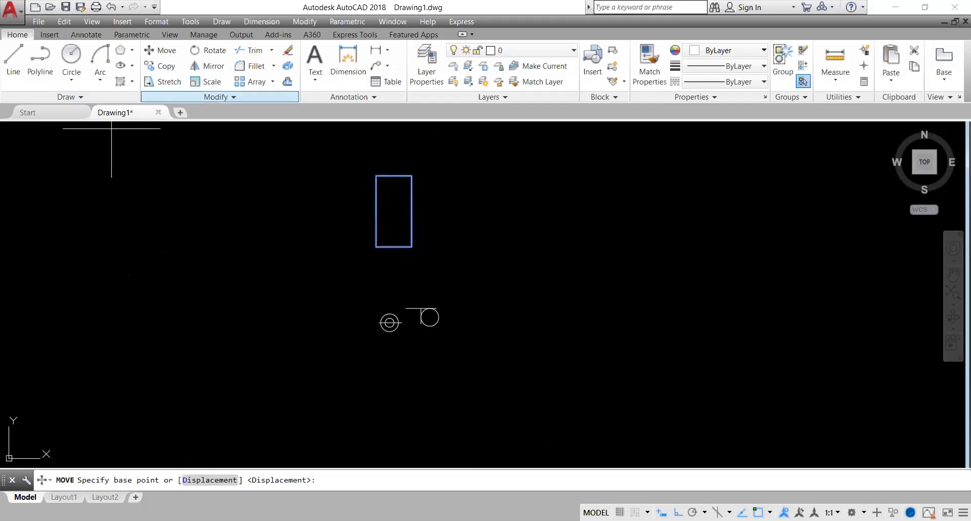
click(394, 211)
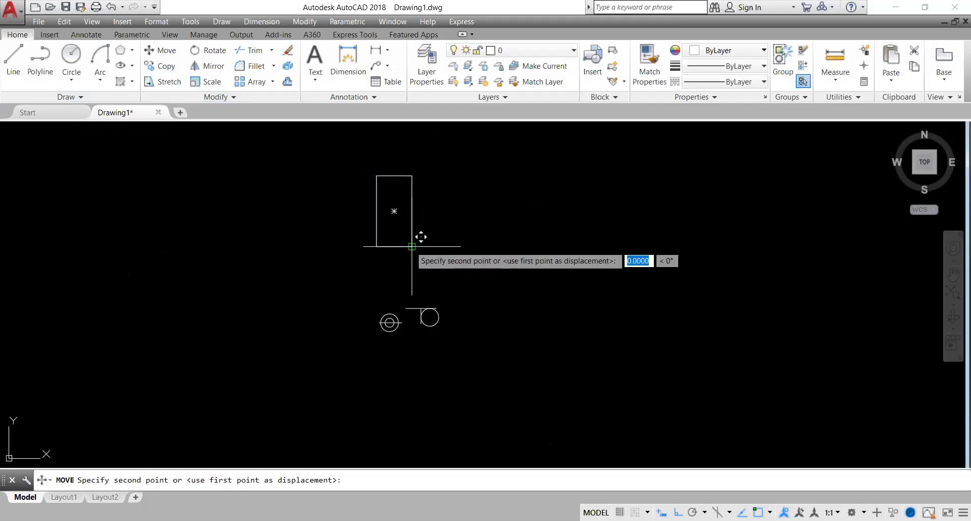
click(466, 405)
scroll(404, 396, up, 4)
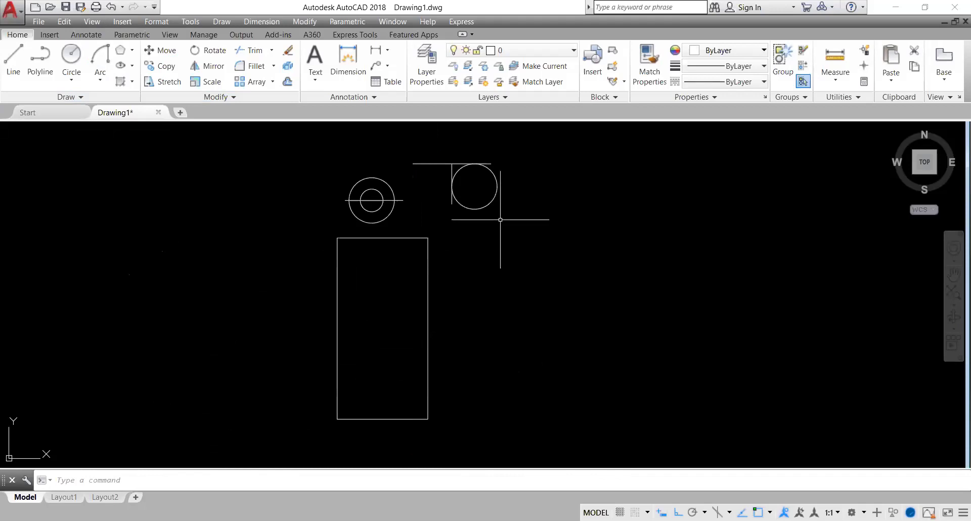
scroll(500, 220, up, 2)
scroll(435, 281, up, 2)
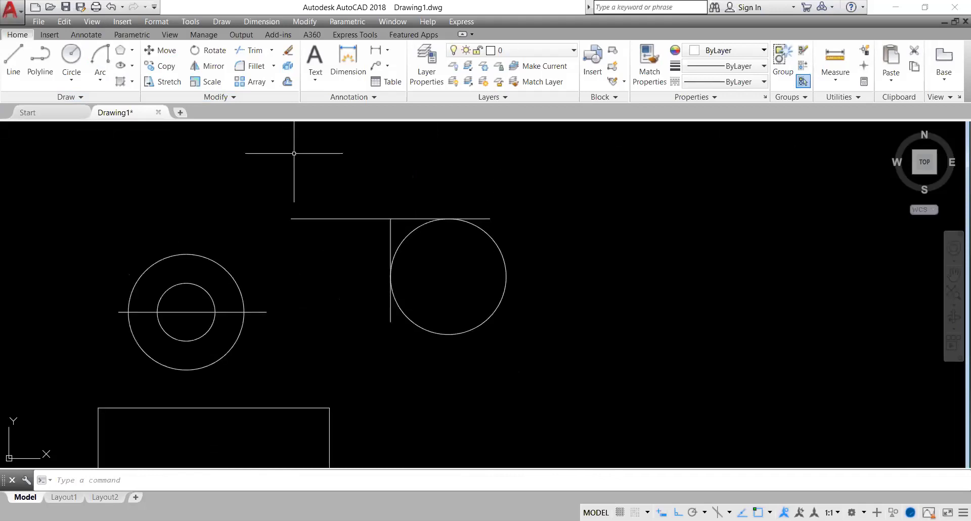
click(132, 51)
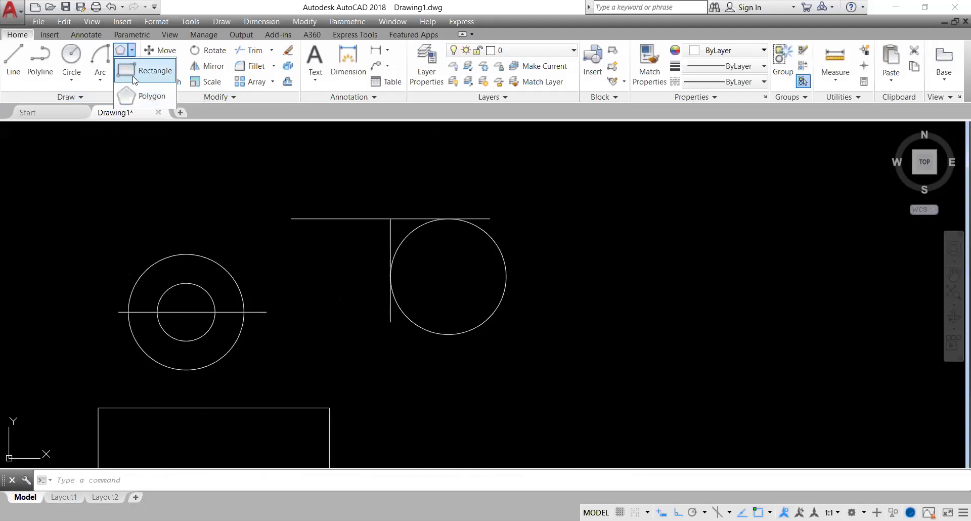
click(133, 98)
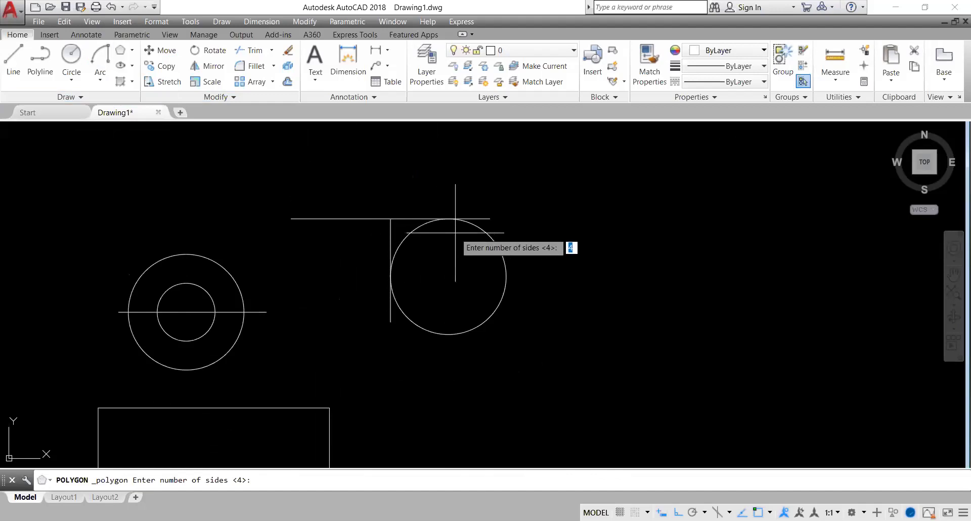
text(5)
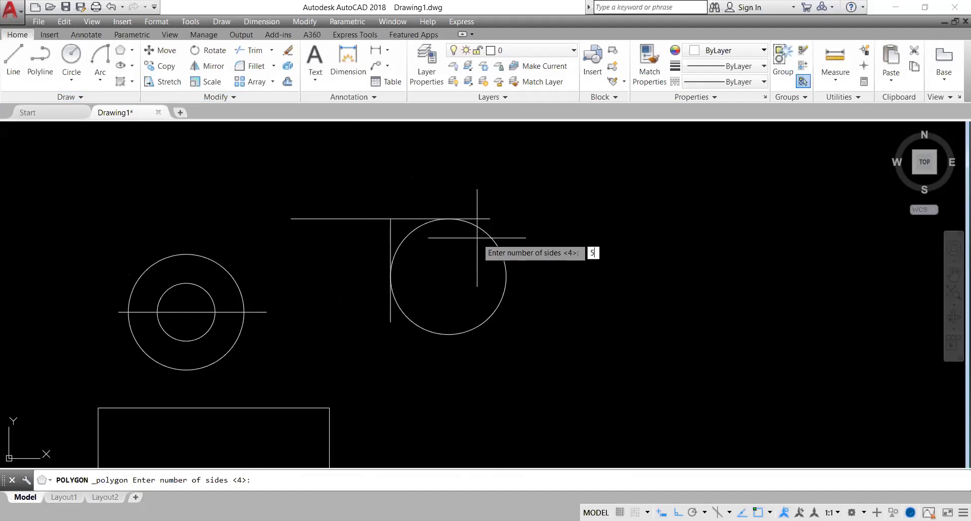
key(Return)
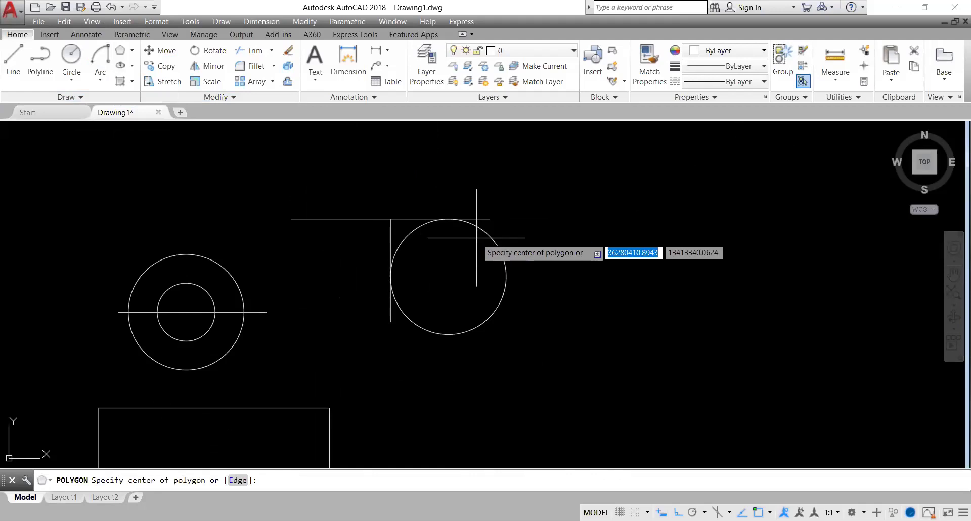
click(449, 277)
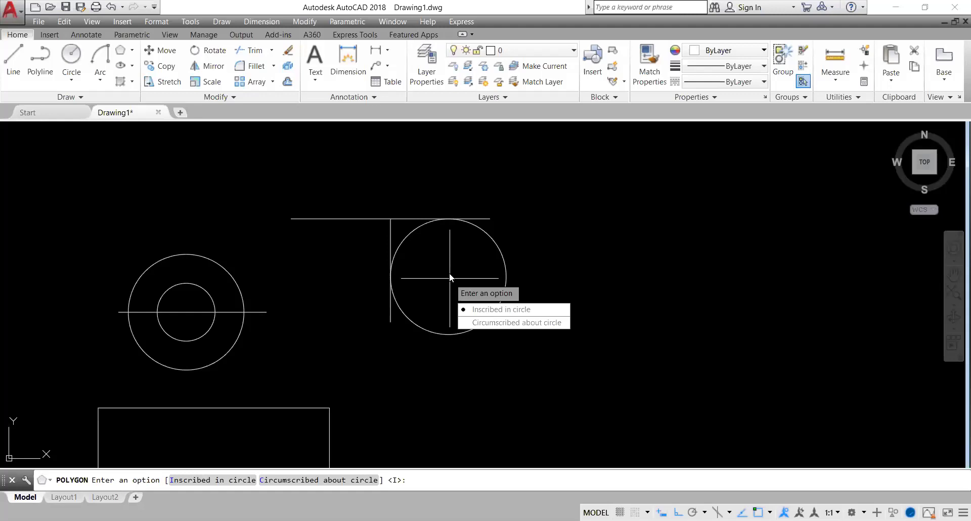
click(497, 310)
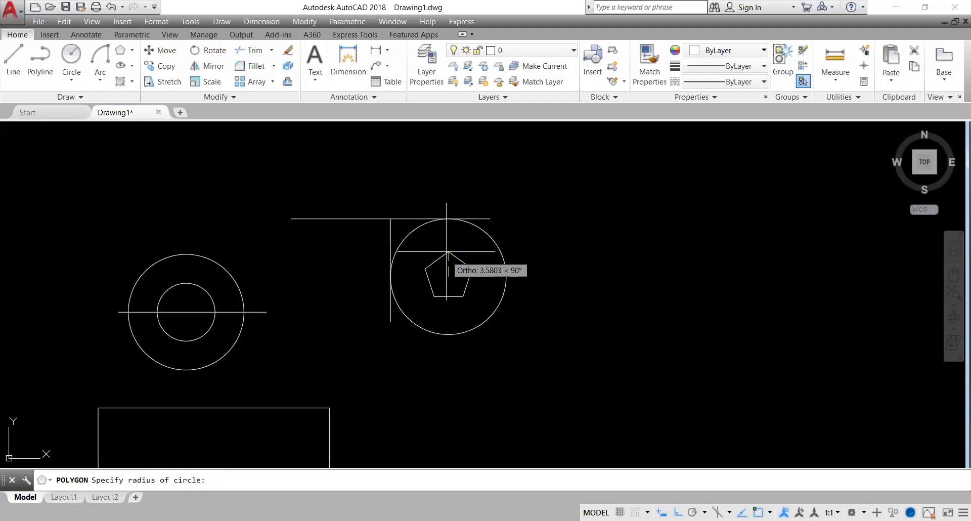
click(447, 219)
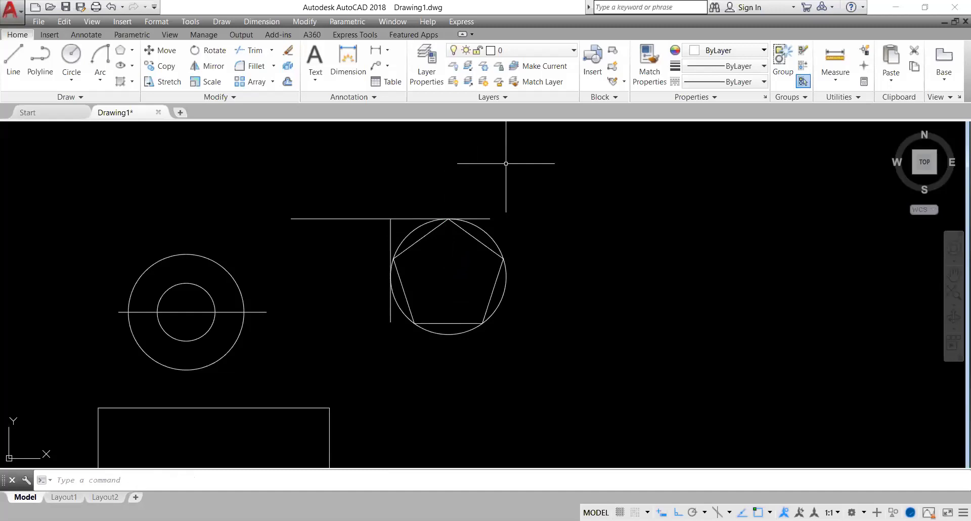
click(475, 237)
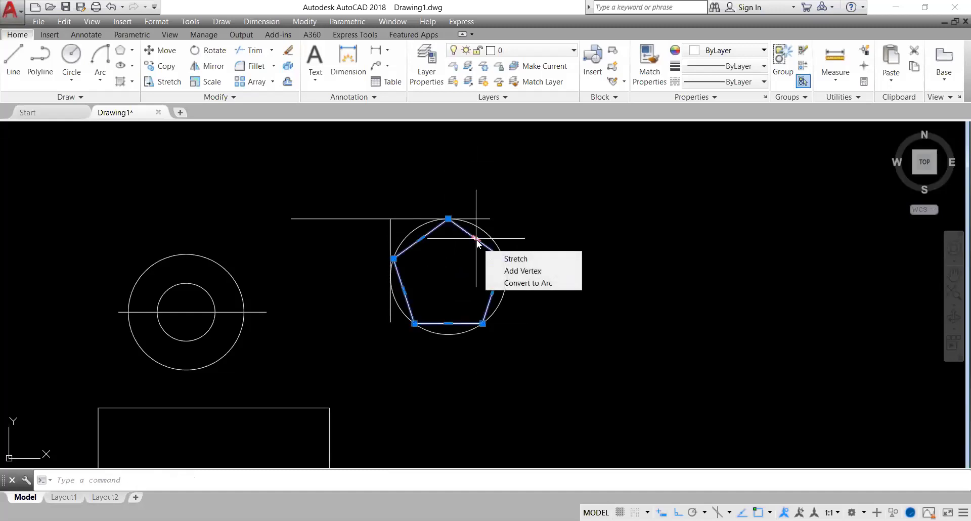
Replace the inscribed pentagon with a five-sided polygon circumscribed about the right-hand circle.
key(Delete)
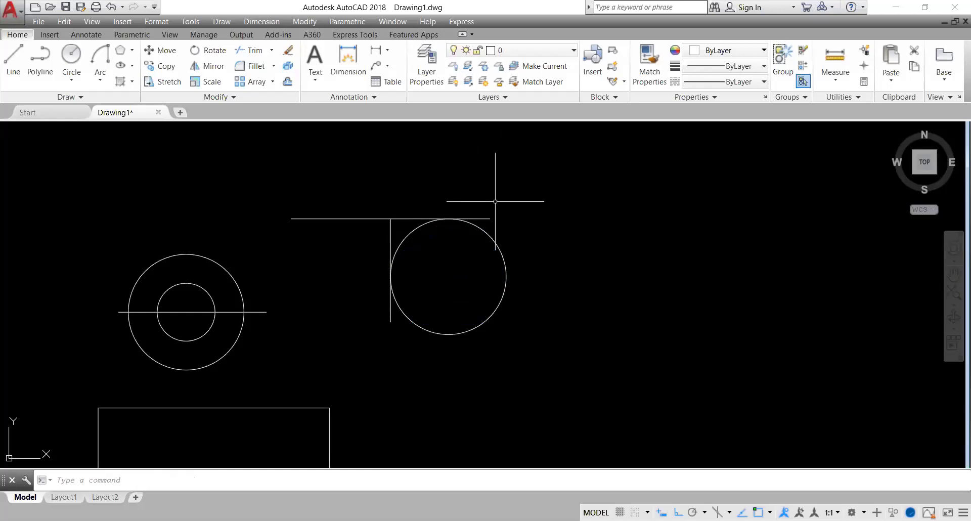
click(121, 49)
key(Return)
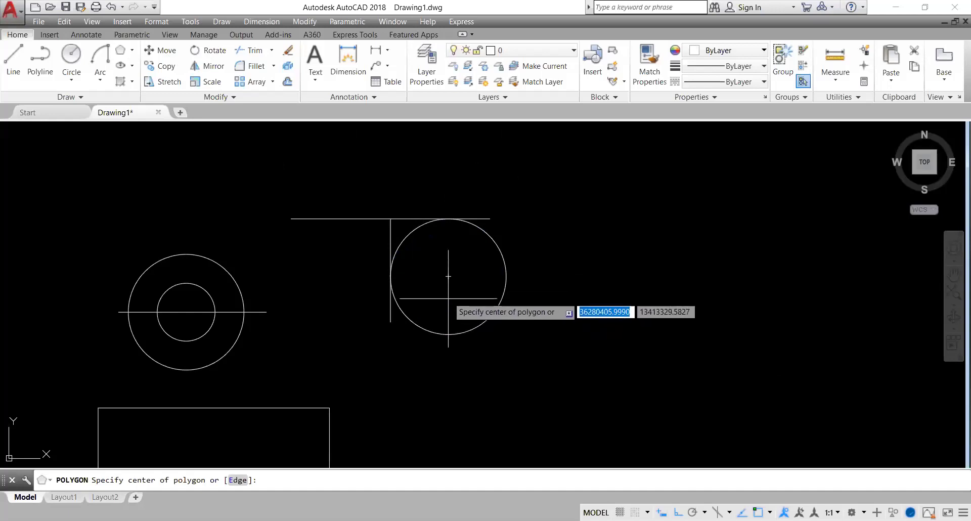
click(445, 275)
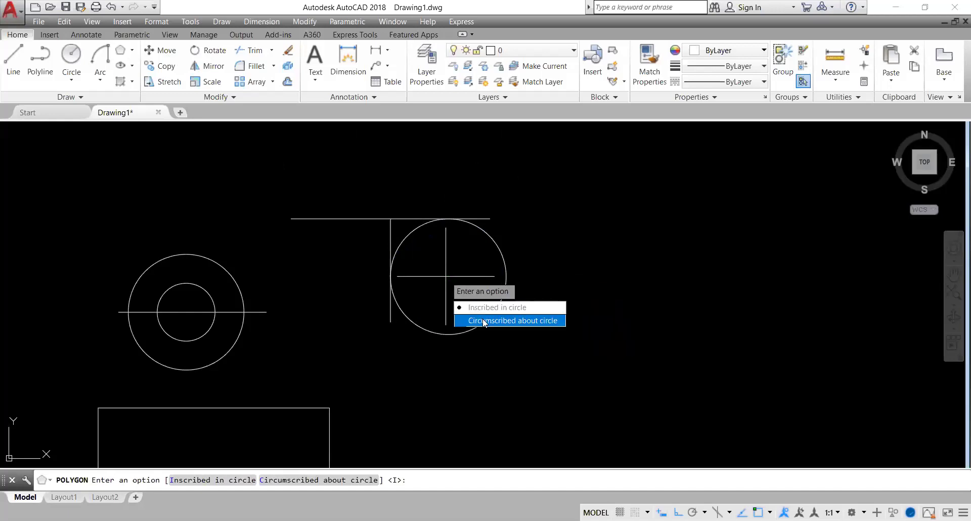
click(484, 321)
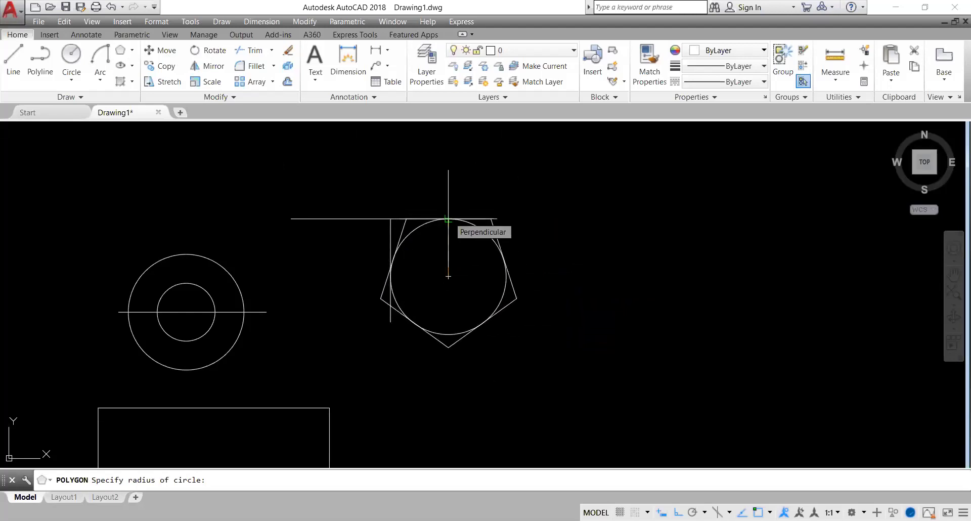
click(448, 218)
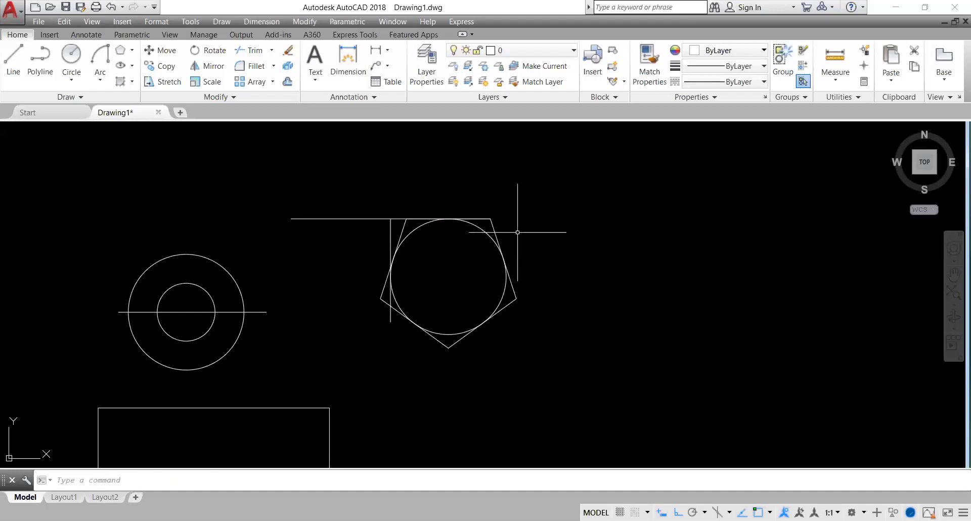
Delete the circle's horizontal and vertical construction lines and check the pentagon.
click(393, 219)
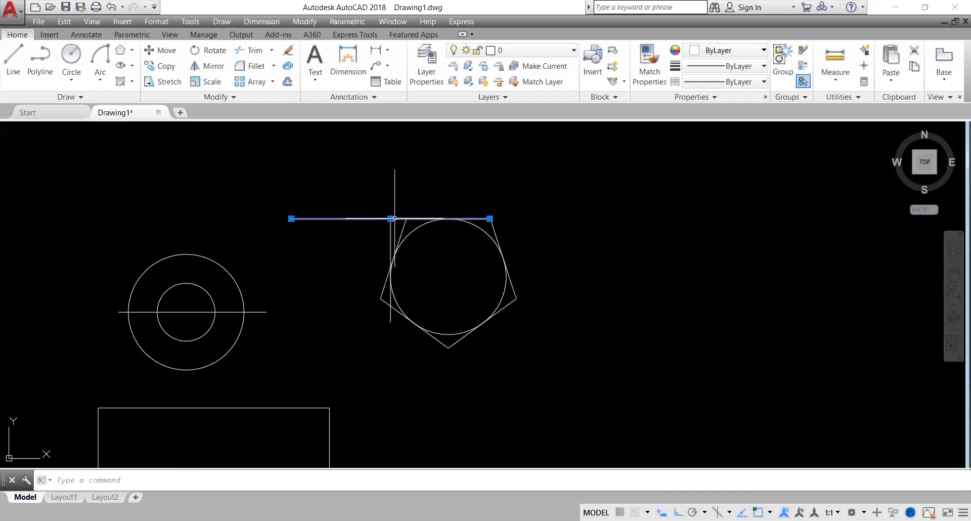
click(391, 225)
key(Delete)
scroll(505, 348, up, 2)
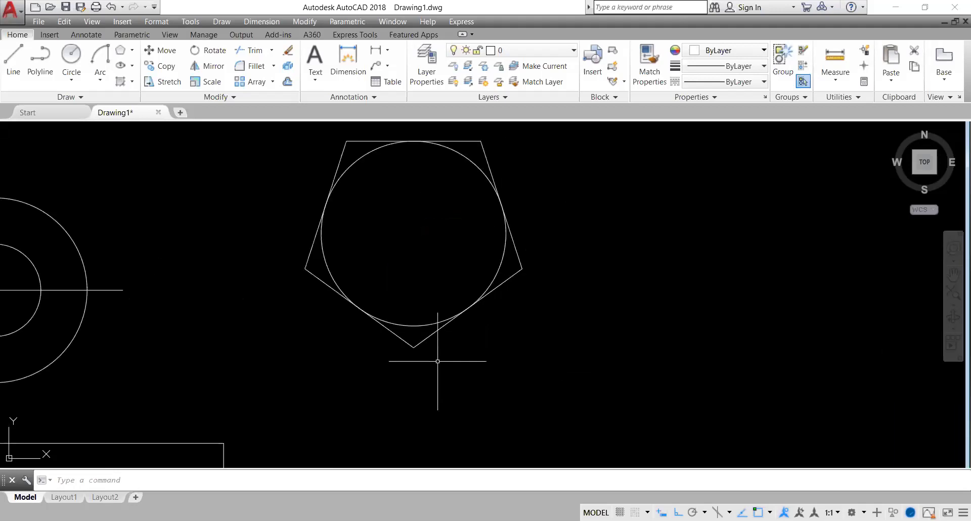
click(412, 345)
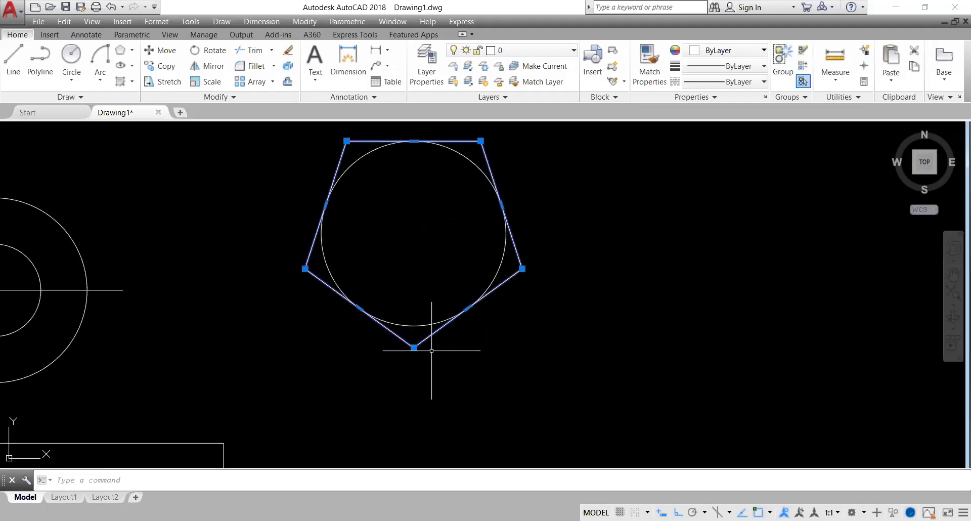
key(Escape)
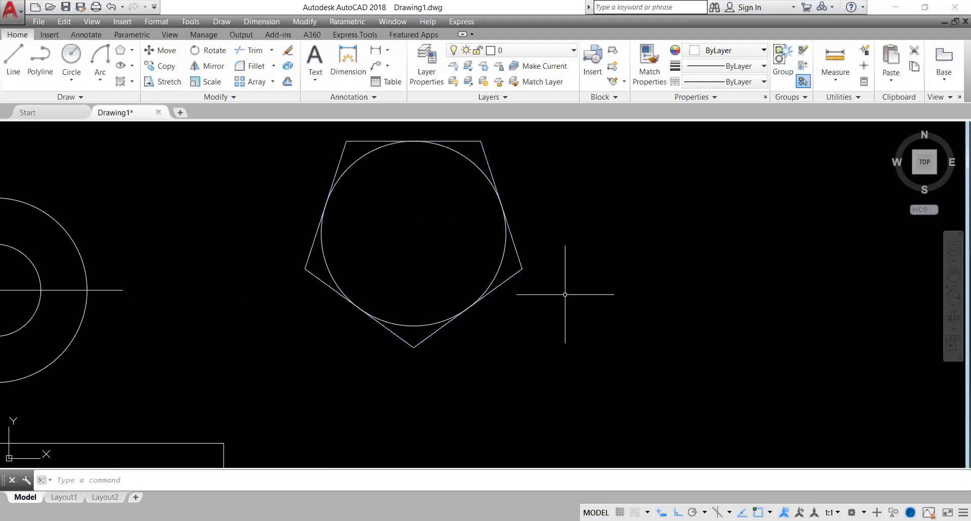
scroll(565, 294, down, 2)
scroll(509, 349, down, 2)
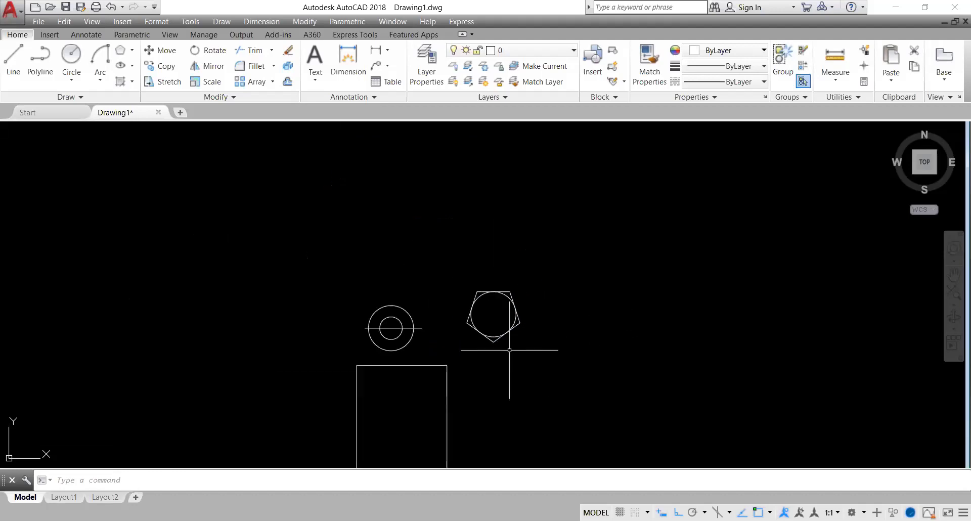
middle_drag(503, 354, 499, 244)
scroll(487, 249, down, 2)
scroll(487, 249, down, 3)
scroll(487, 249, up, 5)
scroll(475, 256, down, 2)
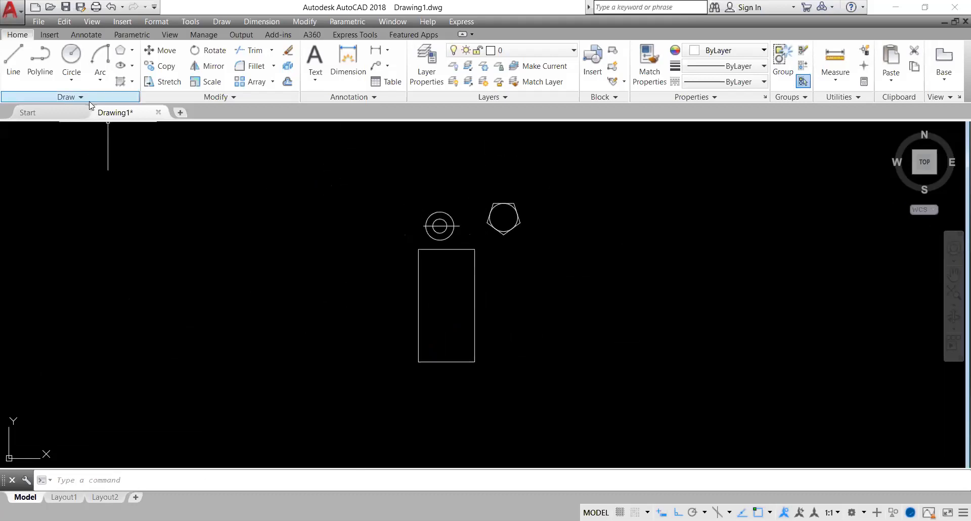
With Ortho off, draw a jagged seven-sided polyline left of the rectangle, ending back at its start.
click(40, 61)
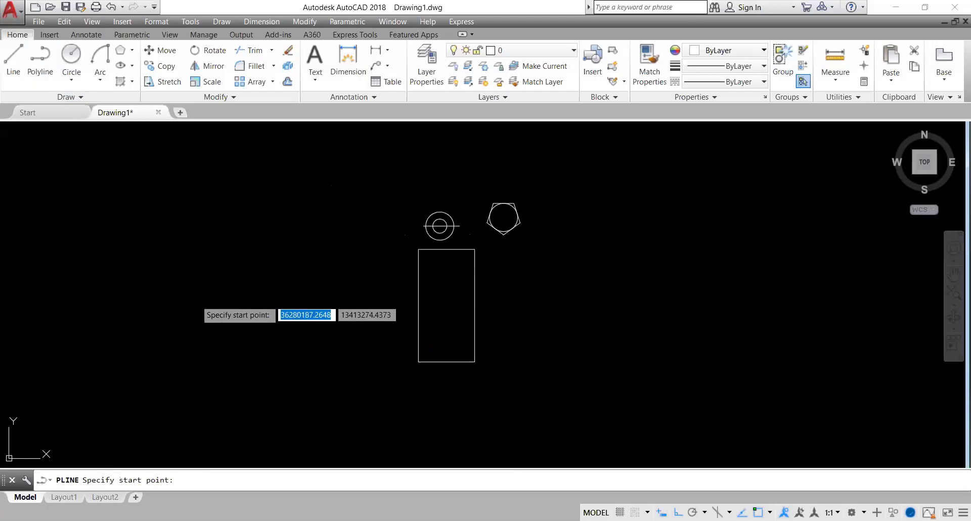
click(195, 300)
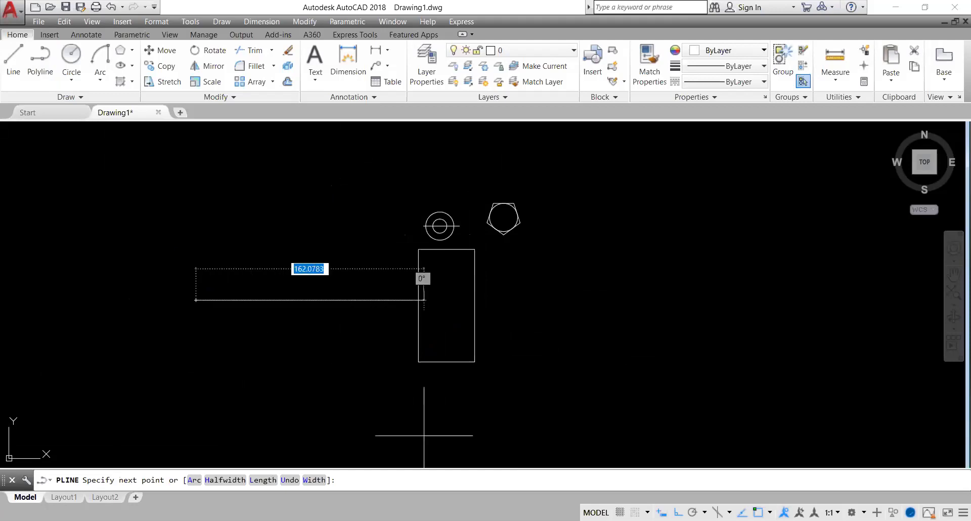
key(F8)
click(241, 257)
click(318, 288)
click(343, 352)
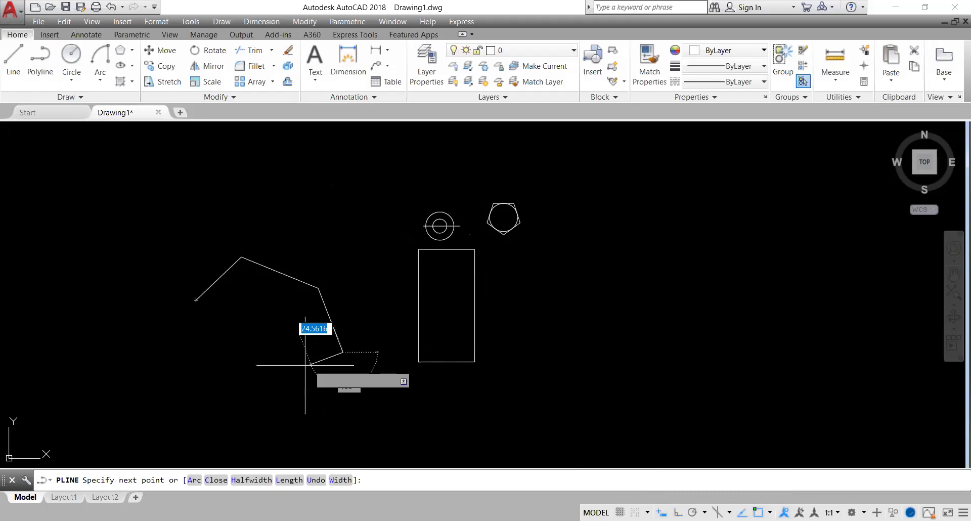
click(189, 379)
click(91, 298)
click(163, 252)
click(196, 299)
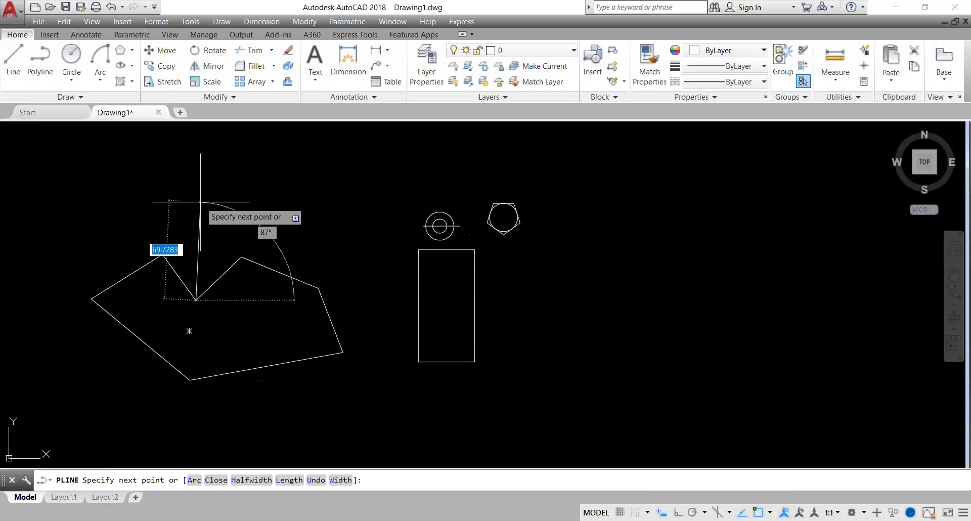
key(Return)
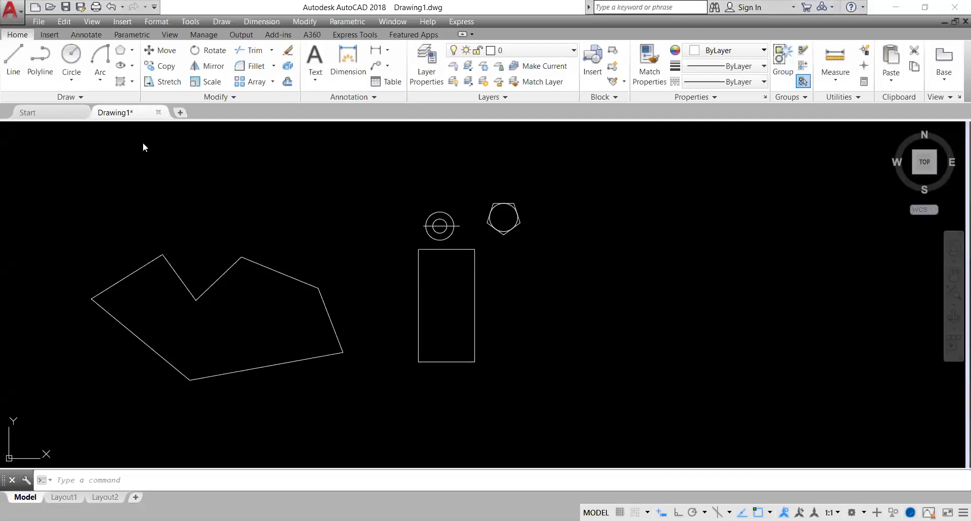
Draw a large irregular polyline across the right side and close it with the C option.
click(40, 62)
click(583, 242)
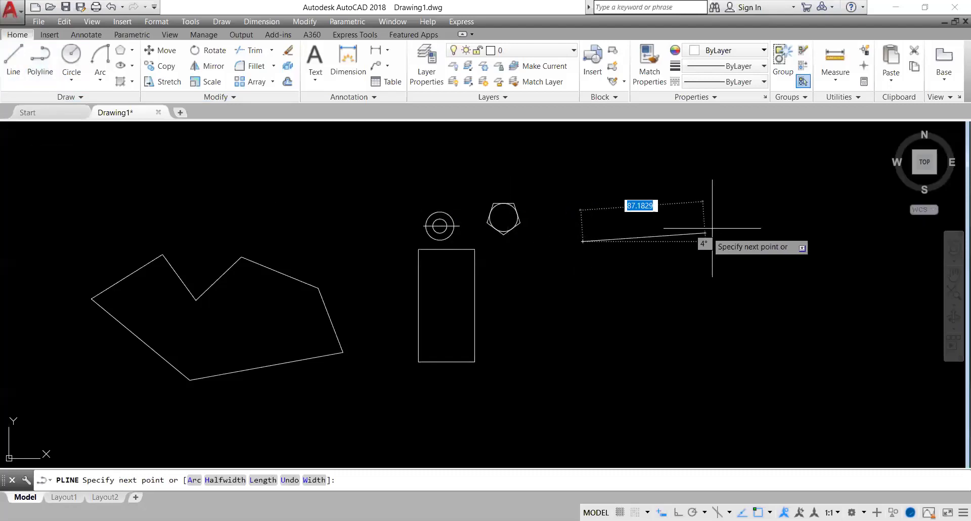
click(815, 226)
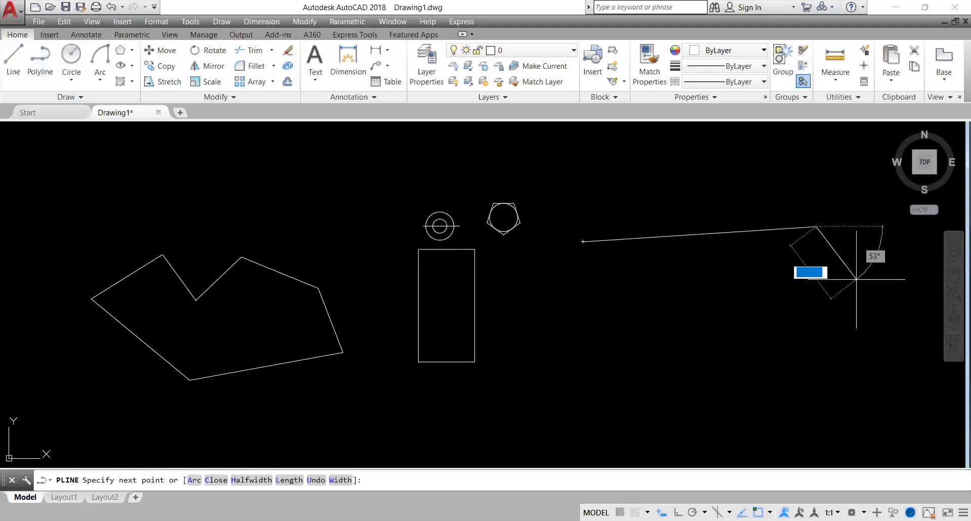
click(907, 378)
click(472, 414)
click(323, 193)
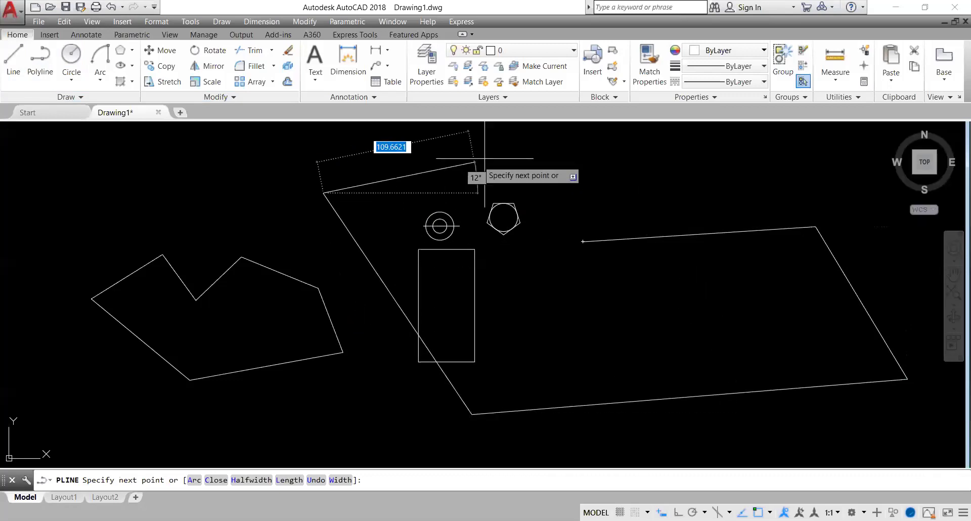
click(648, 173)
click(764, 135)
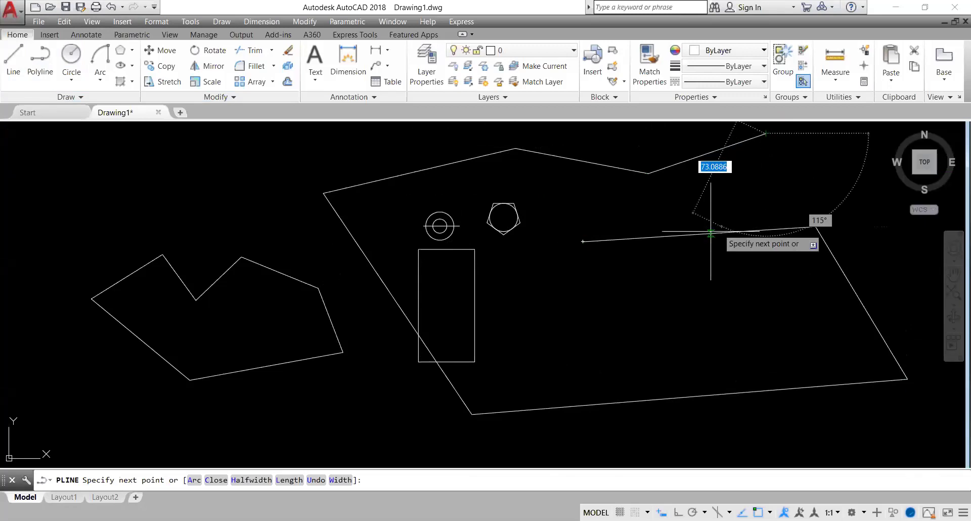
click(647, 325)
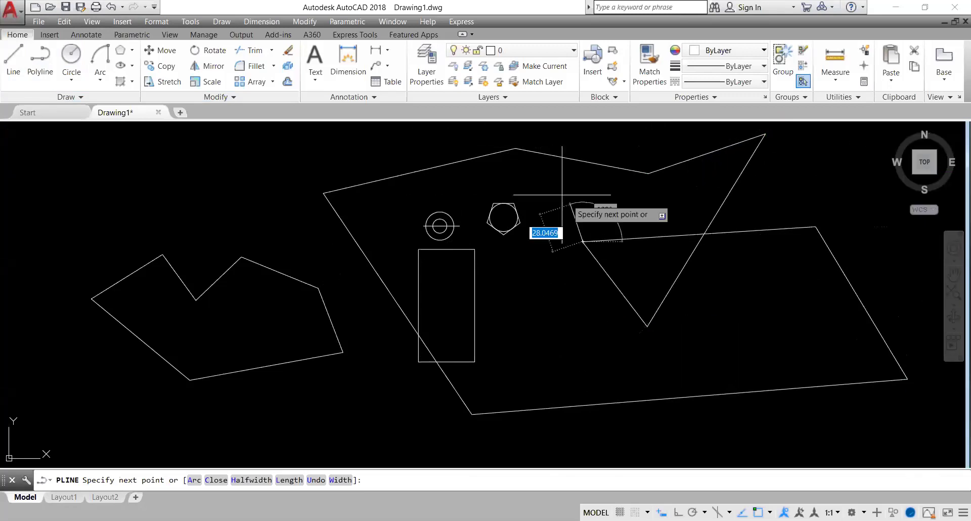
text(c)
key(Return)
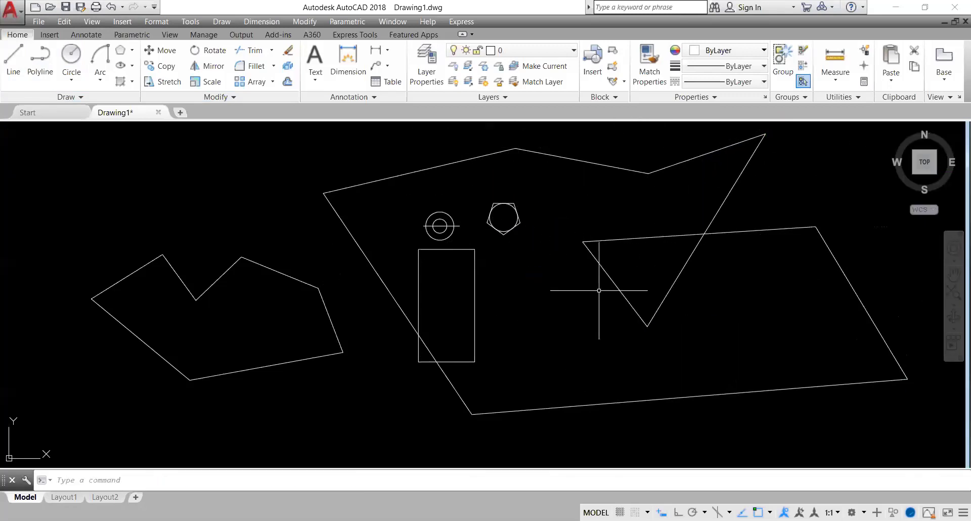
click(647, 177)
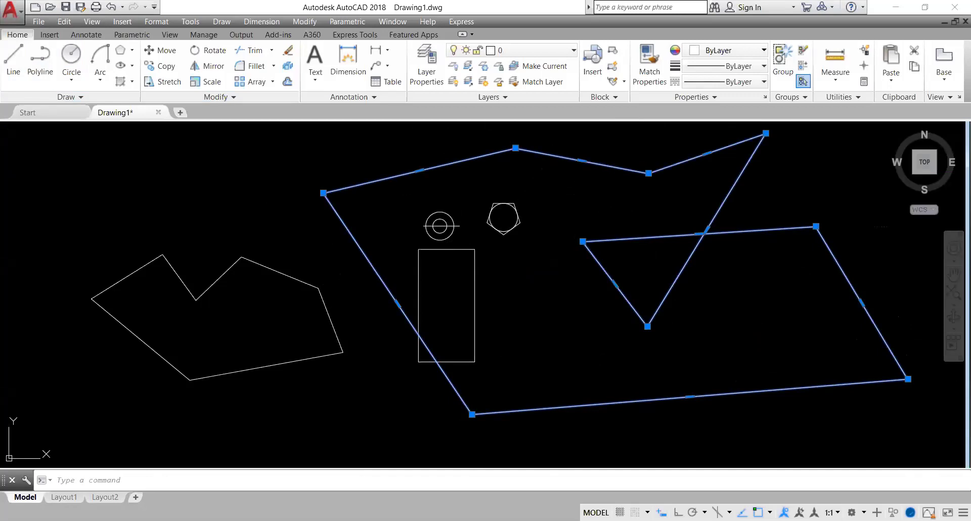
double_click(600, 165)
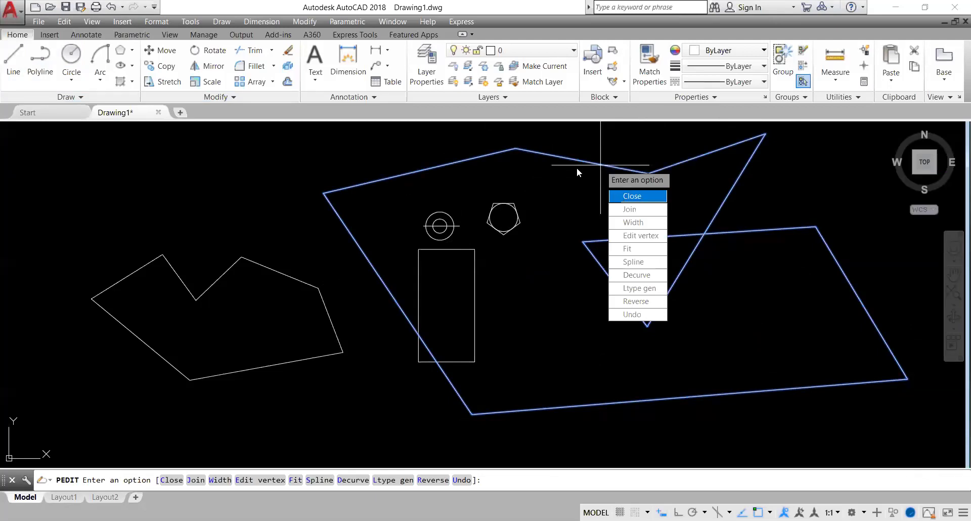
key(Escape)
click(580, 151)
click(582, 156)
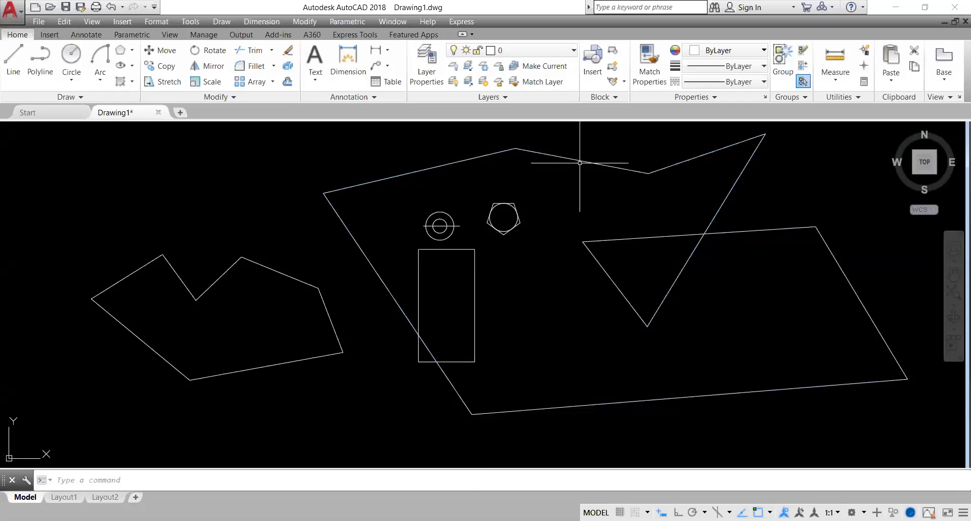
Delete the large outline, then crossing-select and delete the polygon, rectangle, circle and pentagon.
click(726, 146)
key(Delete)
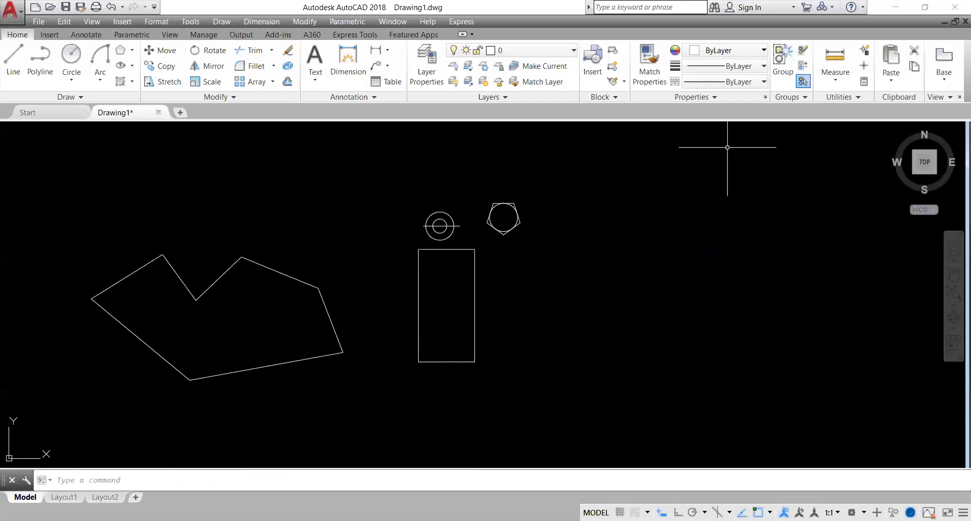
scroll(423, 207, down, 2)
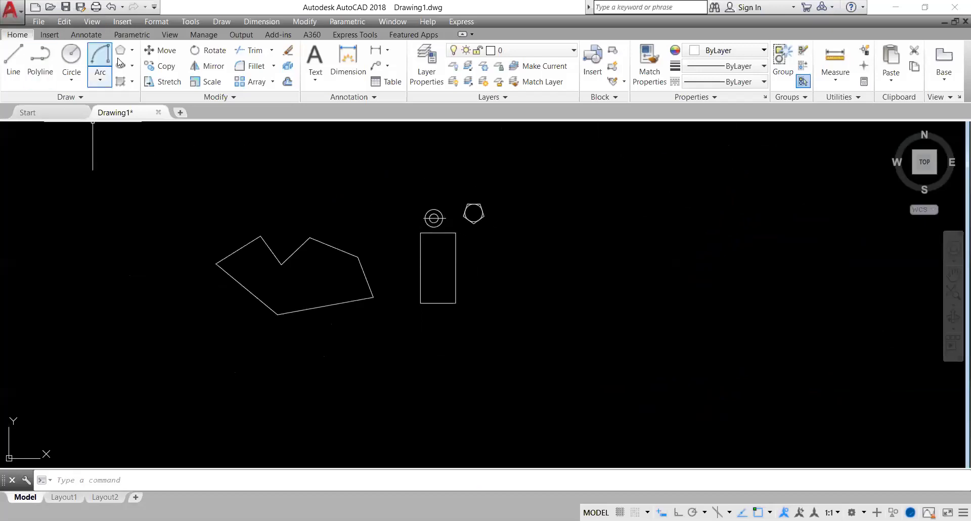
click(124, 93)
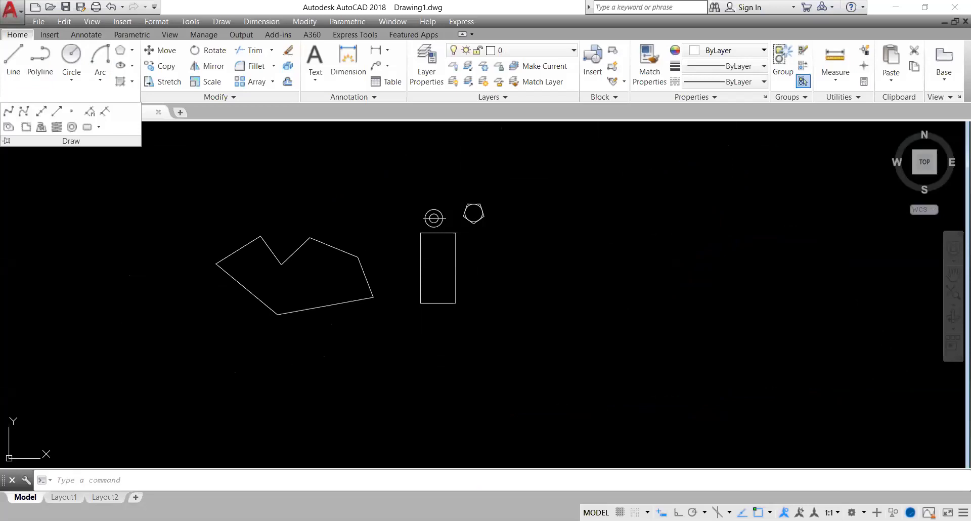
click(544, 187)
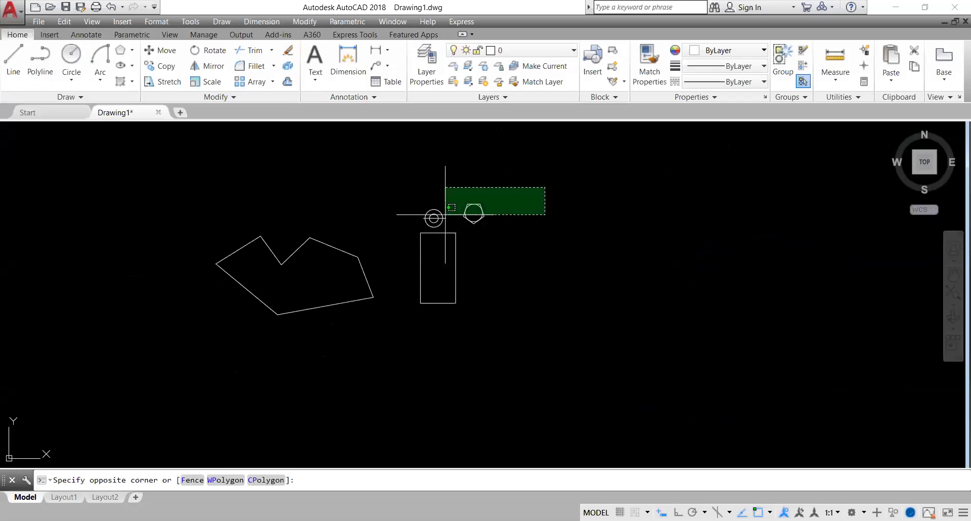
click(233, 336)
key(Delete)
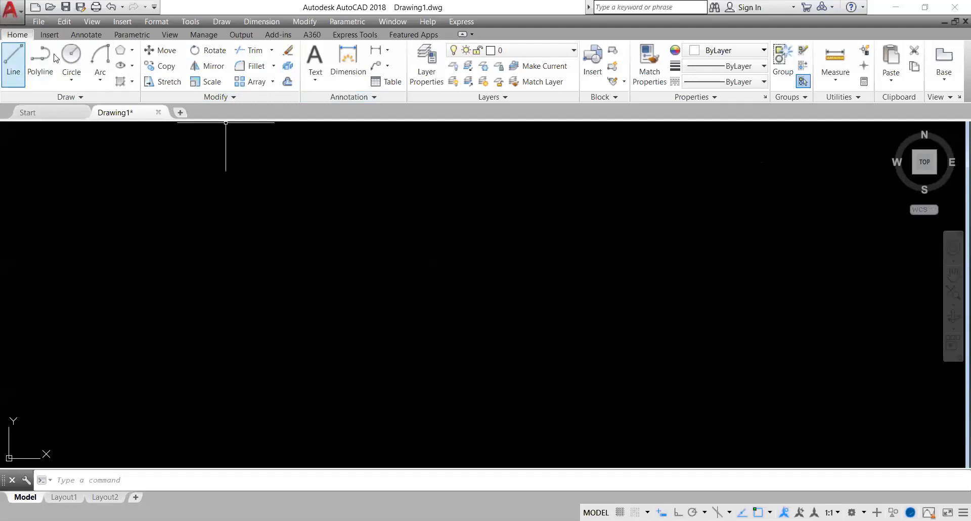
Draw a 10 by 5 rectangle using dynamic input, correcting the mistyped height.
click(132, 50)
click(147, 74)
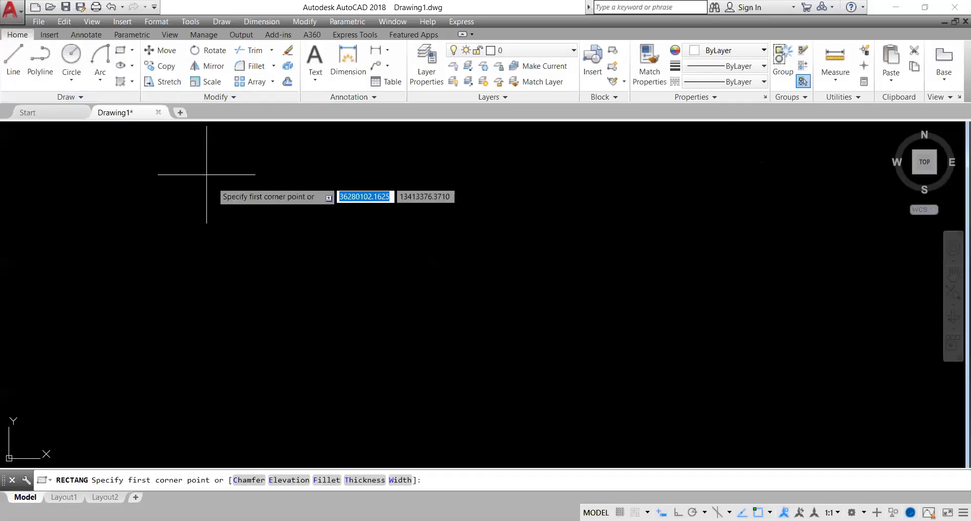
click(269, 202)
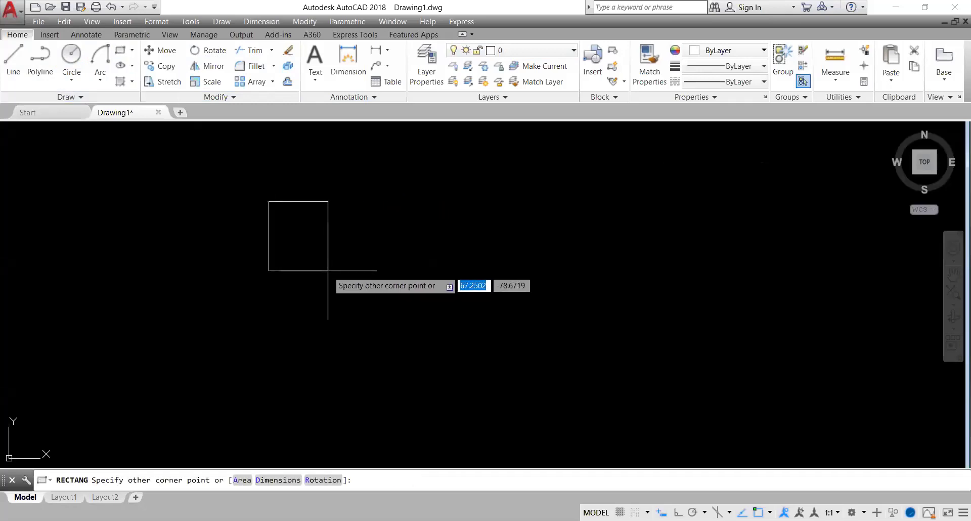
text(10)
key(Tab)
text(20)
key(BackSpace)
key(BackSpace)
text(5)
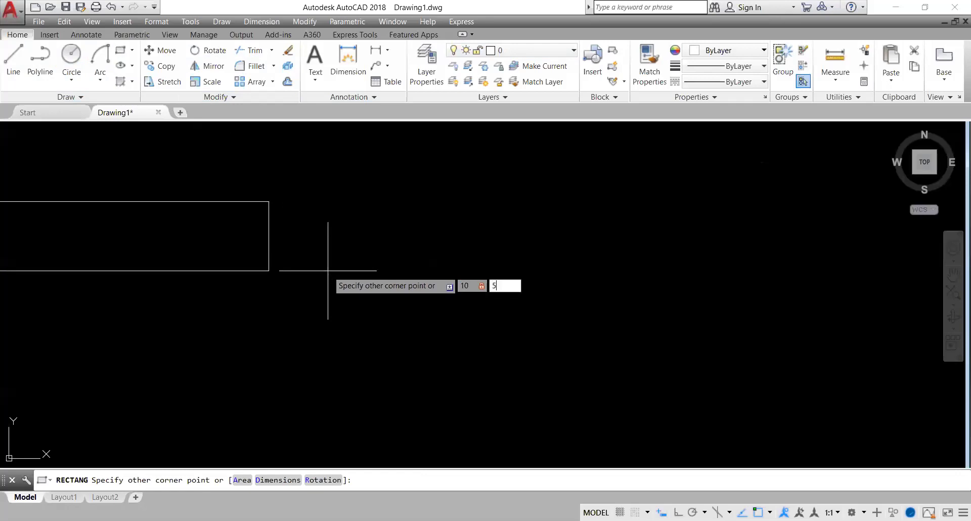
key(Return)
middle_click(277, 199)
middle_click(277, 199)
scroll(354, 223, down, 6)
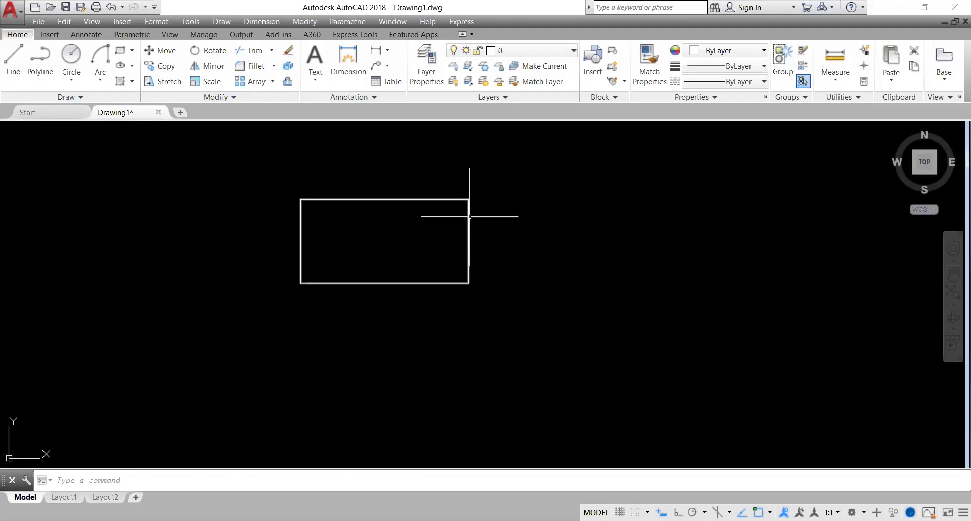
Draw a separate vertical line to the right with Ortho turned on.
click(13, 61)
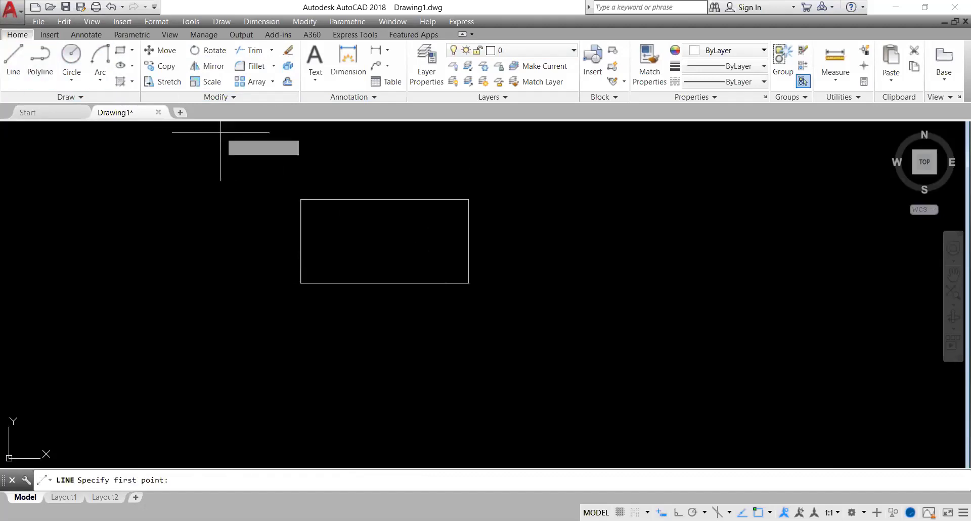
click(683, 138)
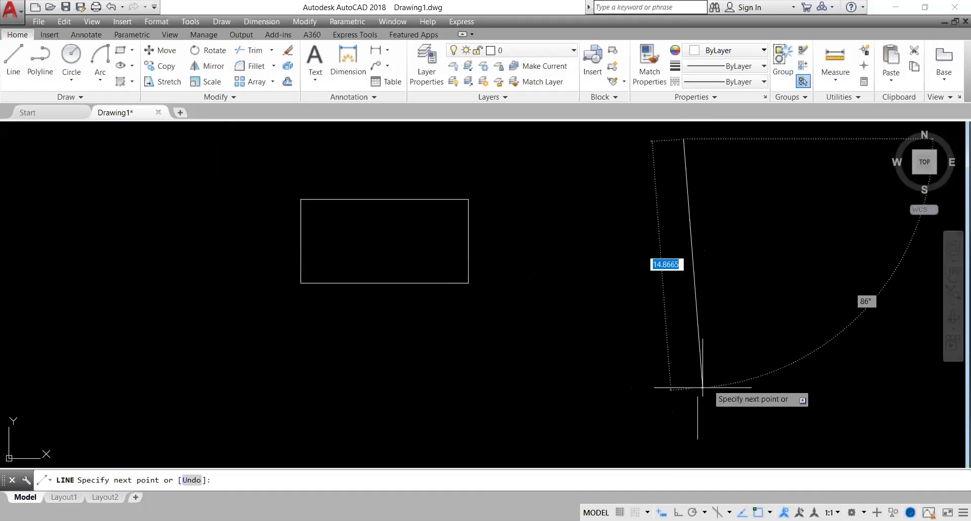
key(F8)
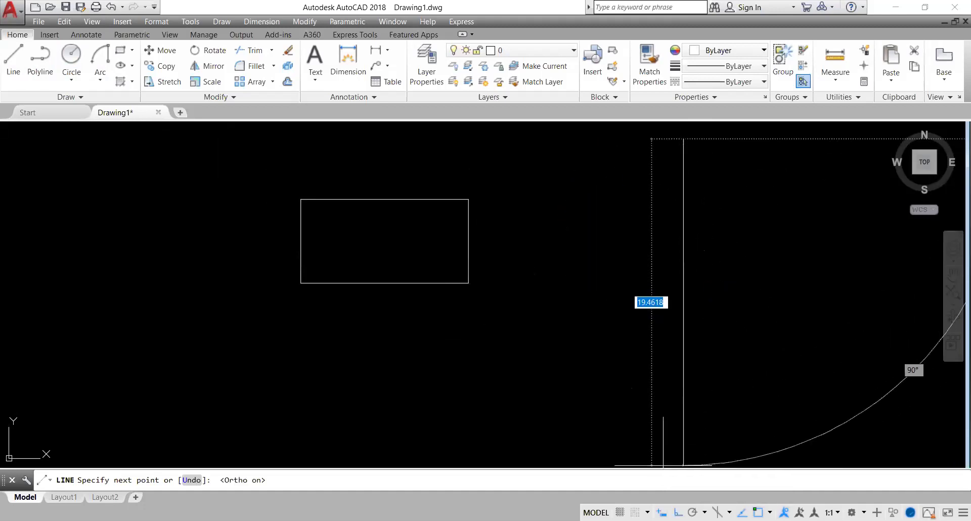
click(683, 336)
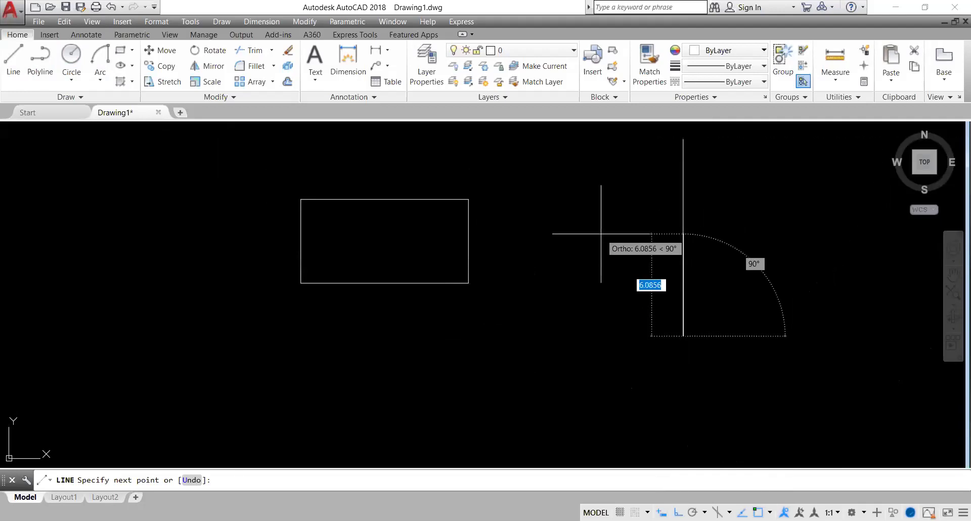
key(Return)
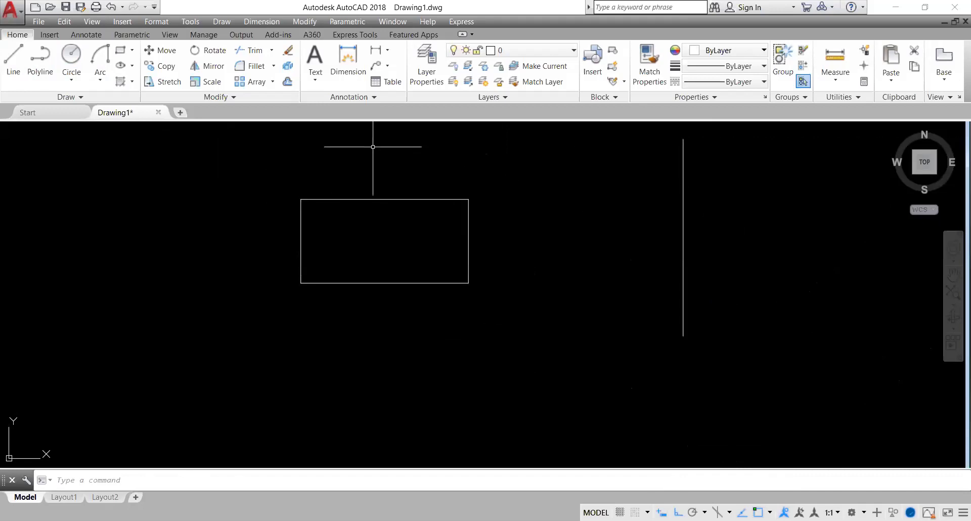
click(167, 51)
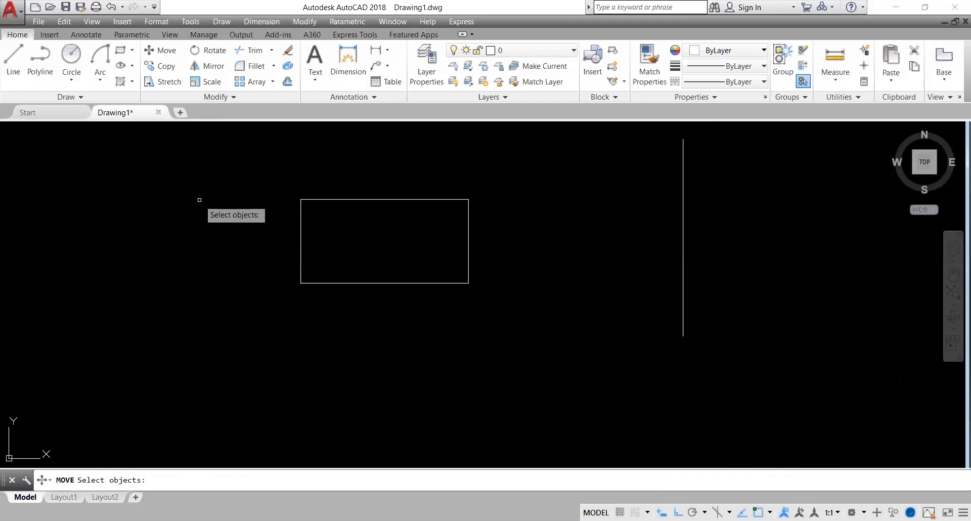
click(333, 200)
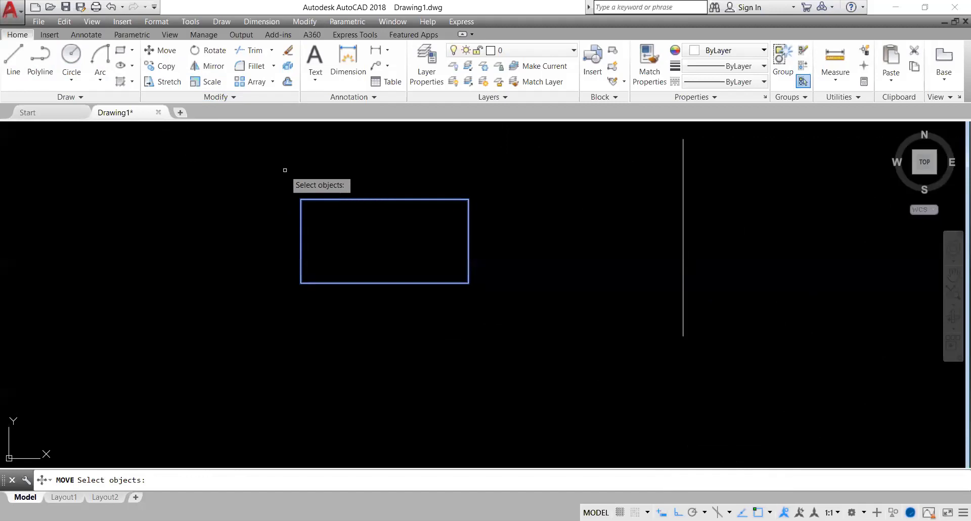
key(Return)
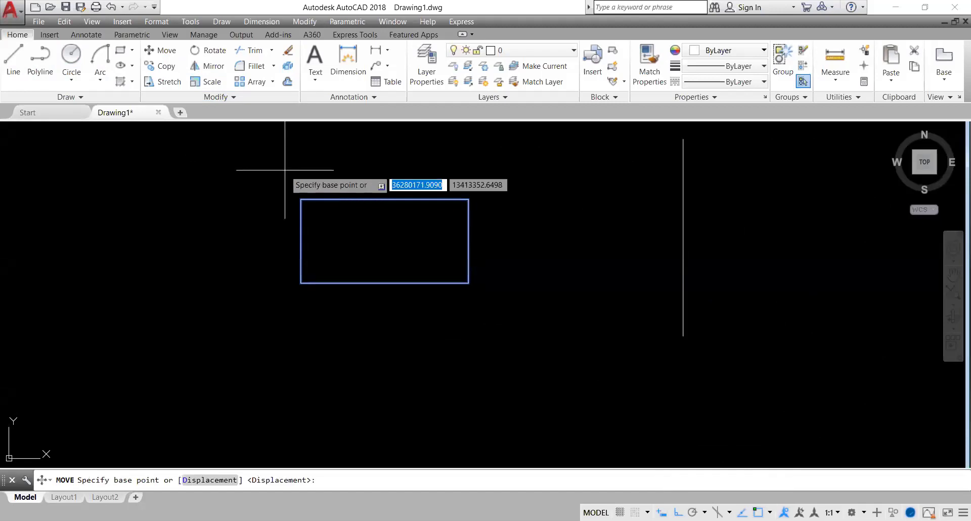
key(Escape)
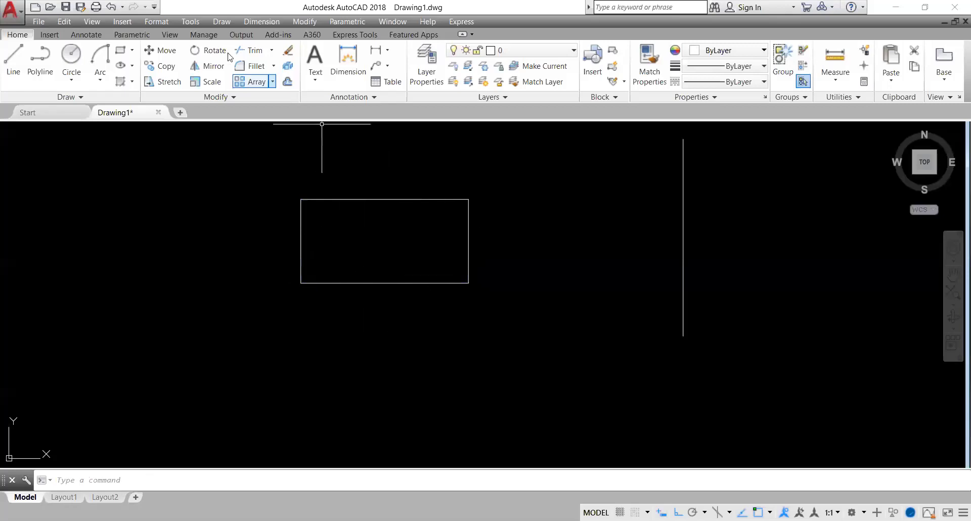
click(167, 52)
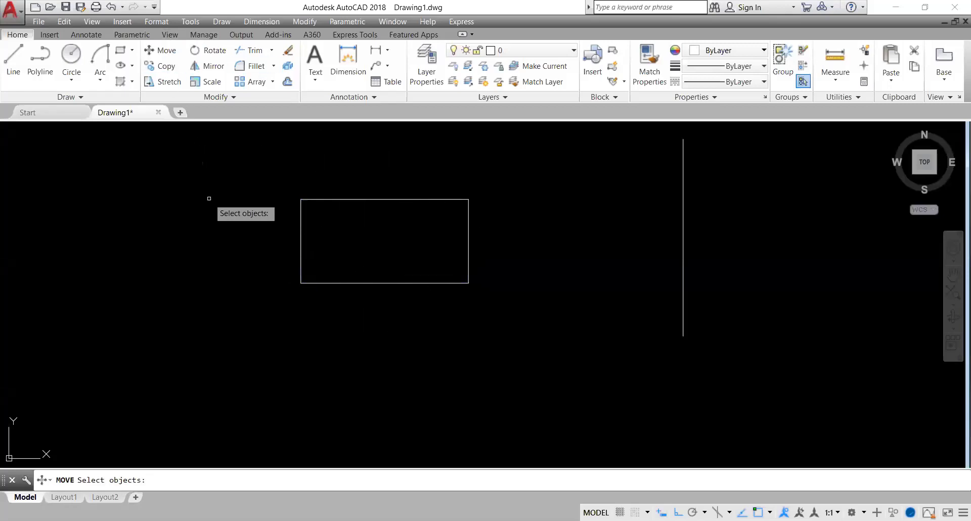
click(326, 199)
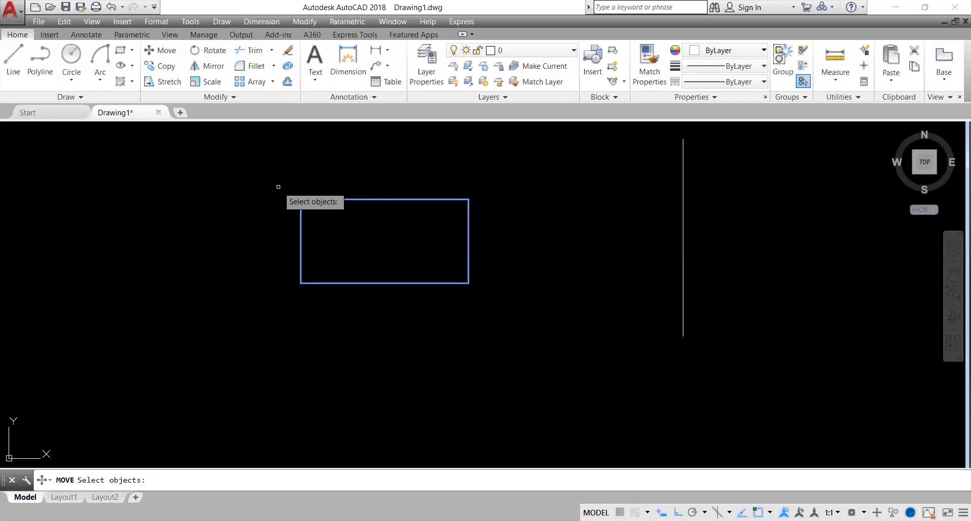
key(Return)
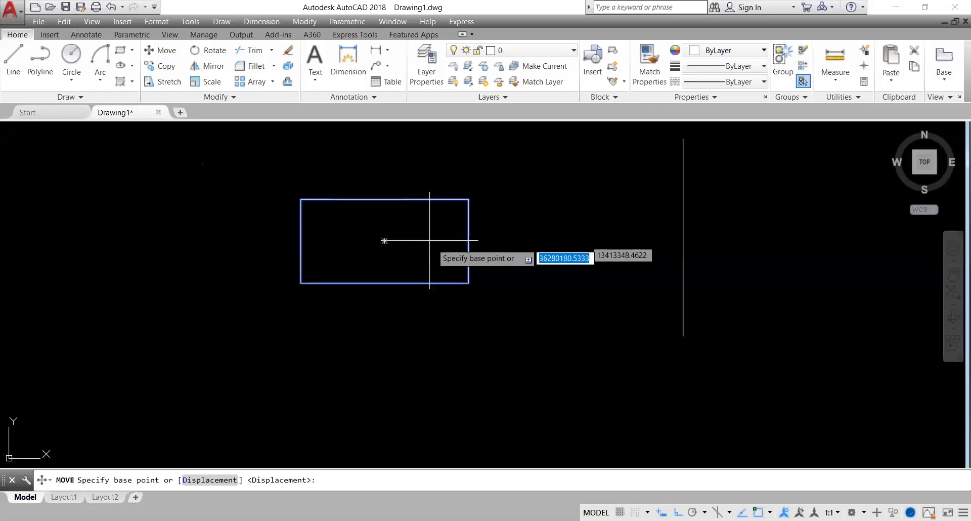
click(468, 283)
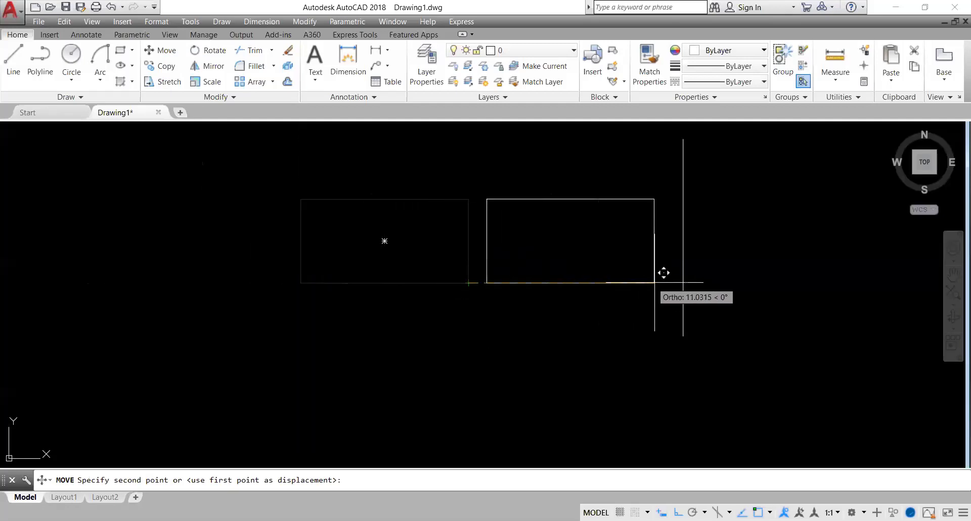
click(682, 283)
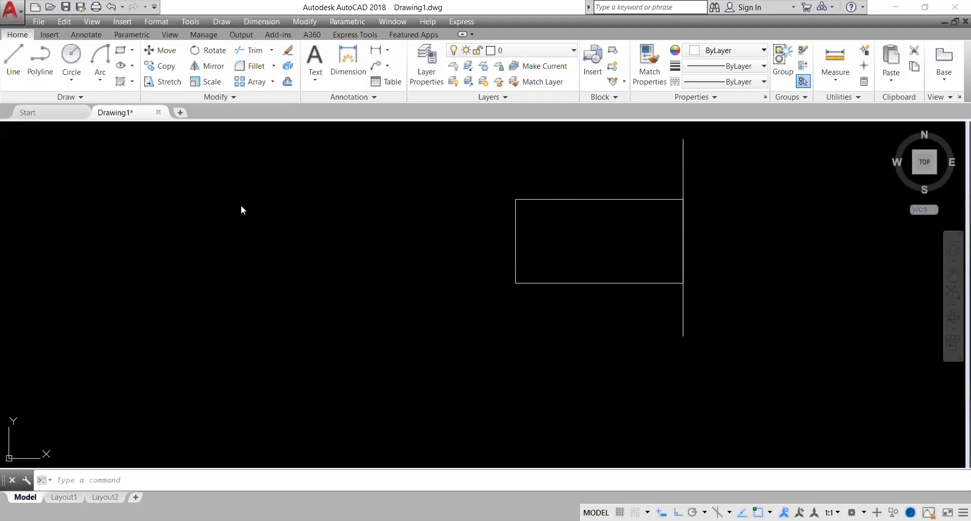
key(ctrl+z)
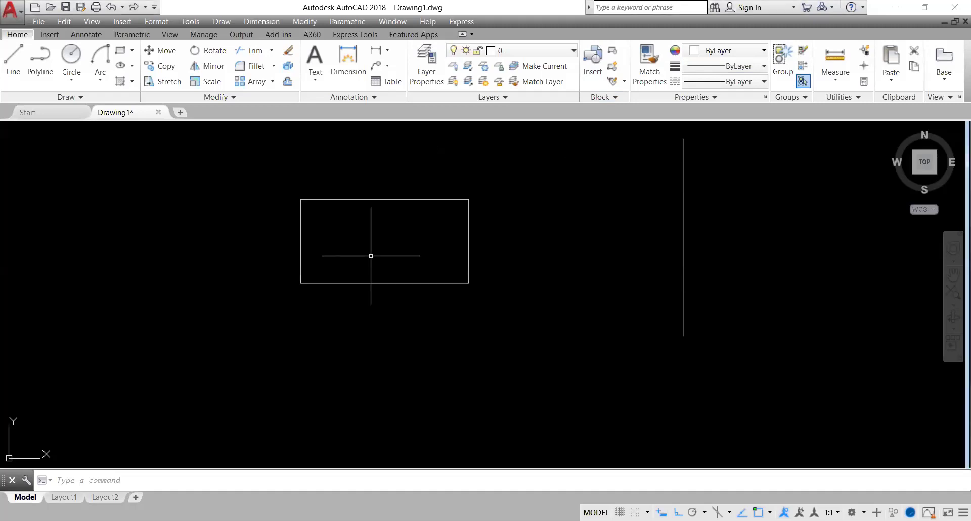
Drag the vertical line's top grip higher and its bottom grip lower to lengthen it.
scroll(344, 305, down, 6)
scroll(348, 304, up, 4)
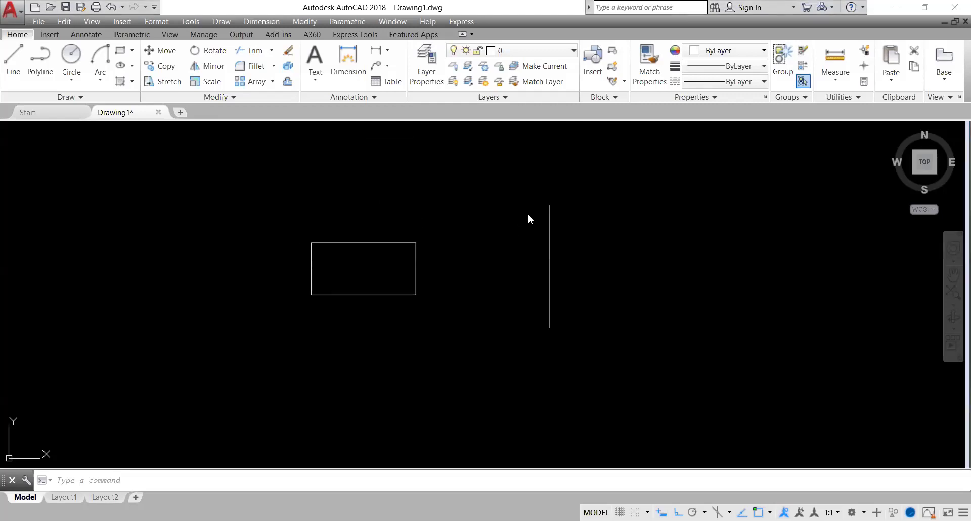
click(550, 216)
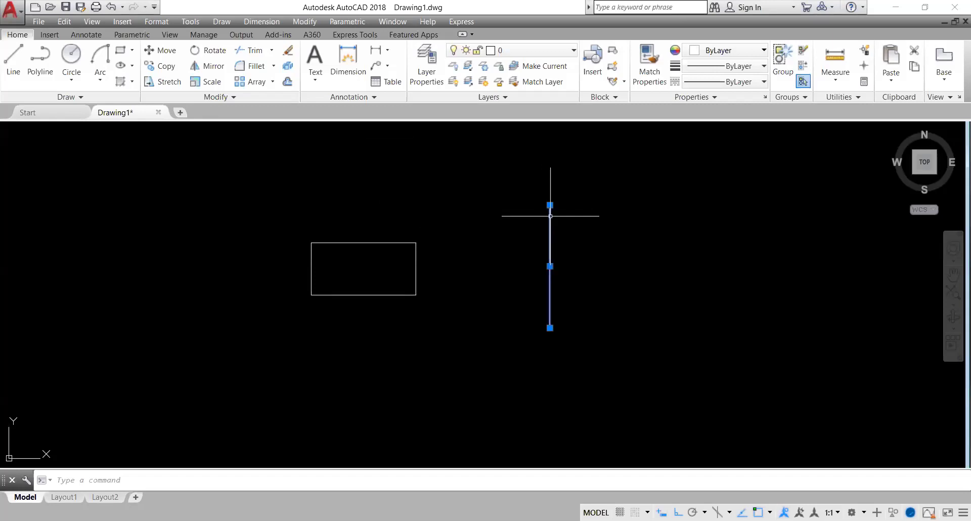
click(550, 205)
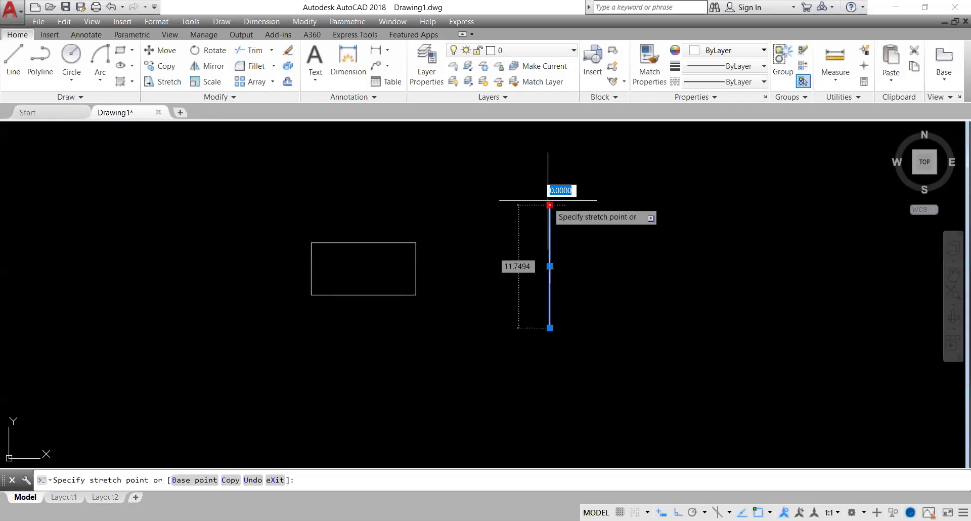
click(550, 150)
click(550, 328)
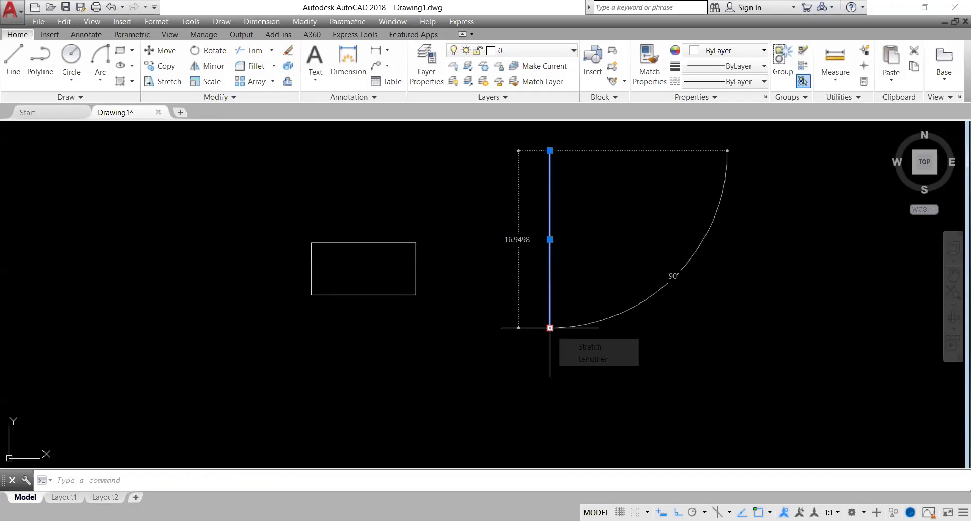
click(550, 421)
key(Escape)
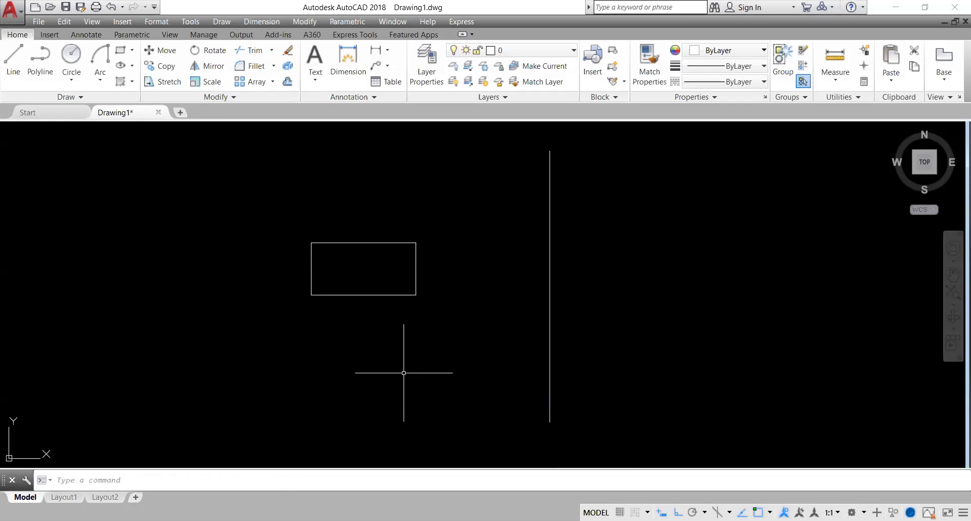
drag(461, 215, 235, 362)
key(Escape)
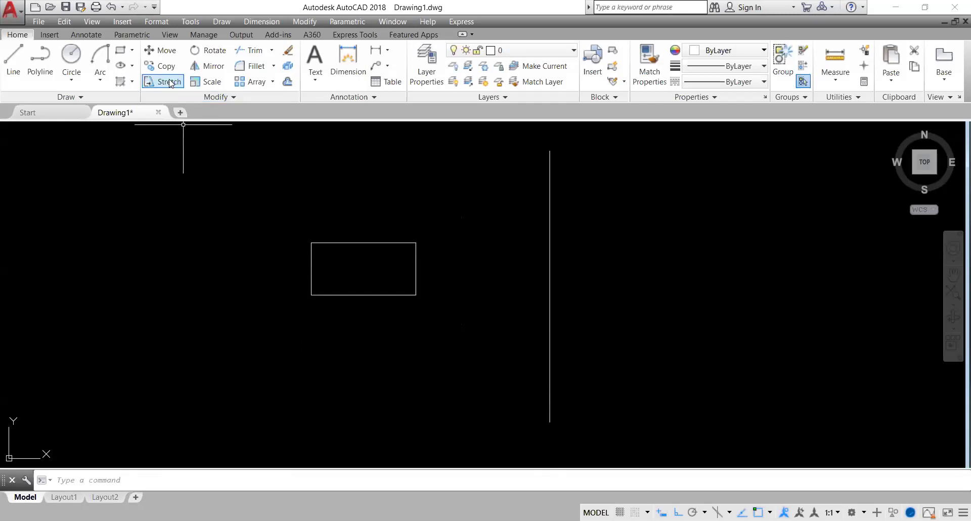
Copy the rectangle below the original, then undo the misplaced copy.
click(166, 69)
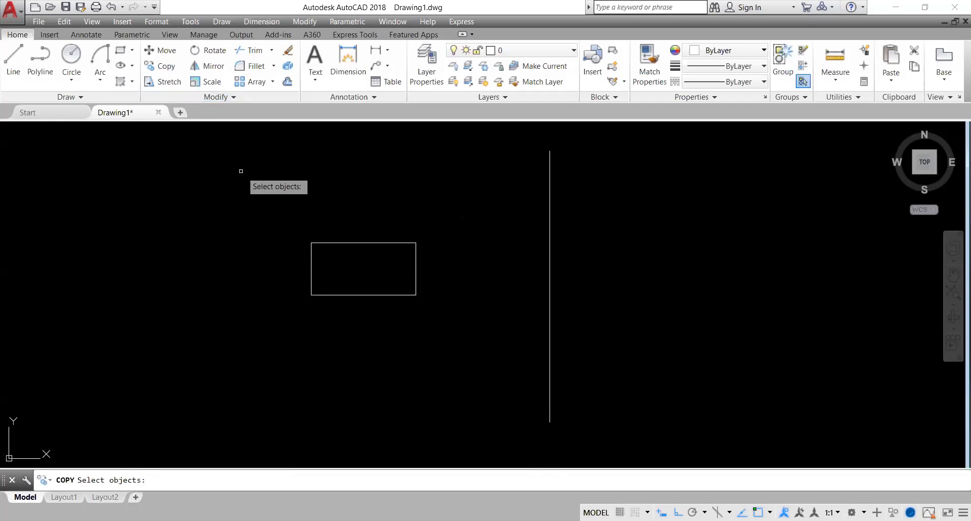
click(334, 243)
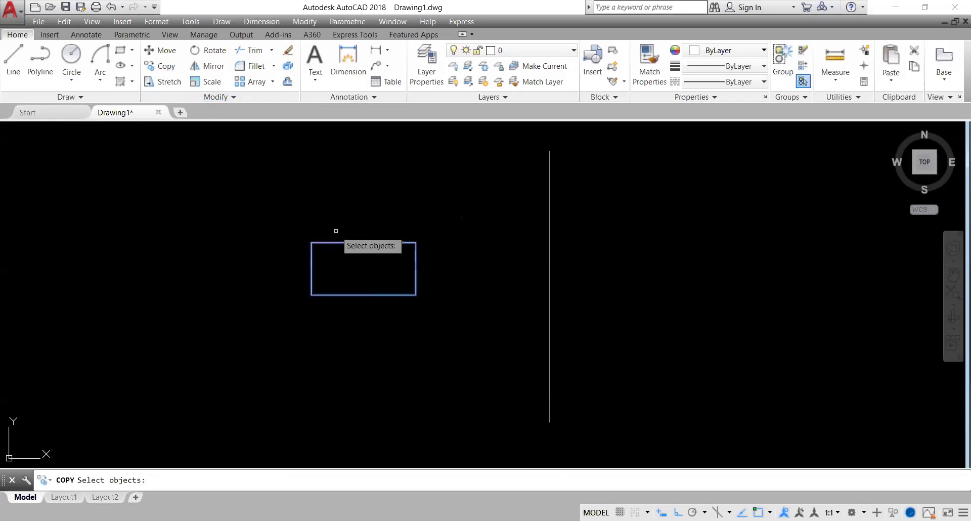
key(Return)
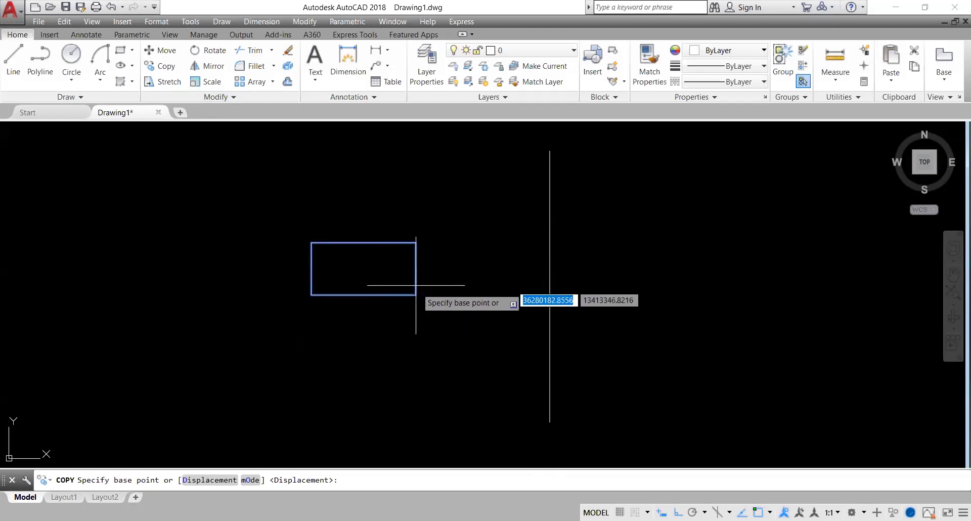
click(420, 294)
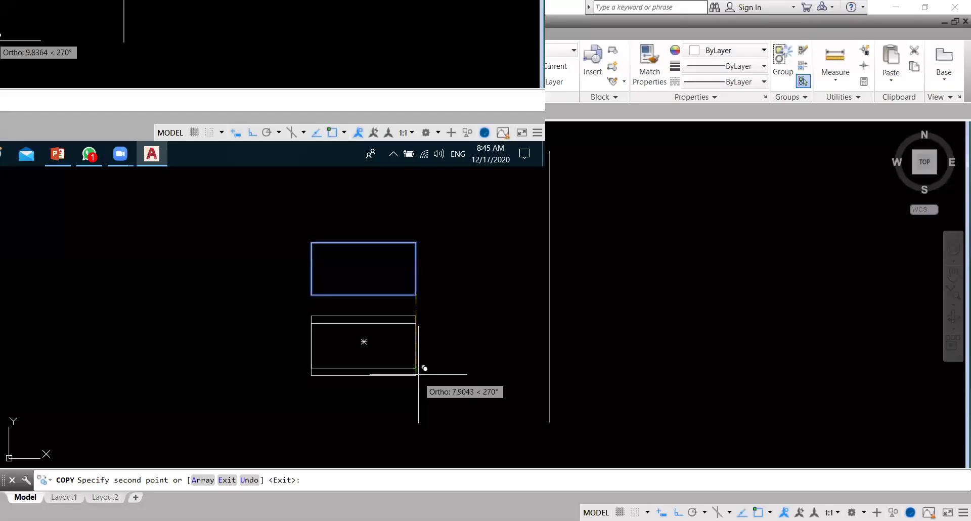
click(421, 367)
key(Return)
key(ctrl+z)
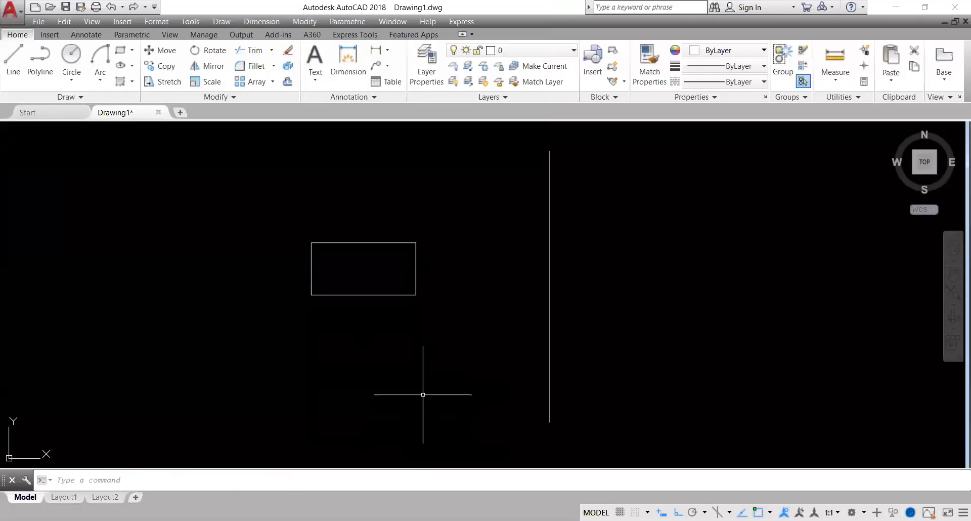
Copy the rectangle from its lower-right corner at a 5-unit distance.
key(Return)
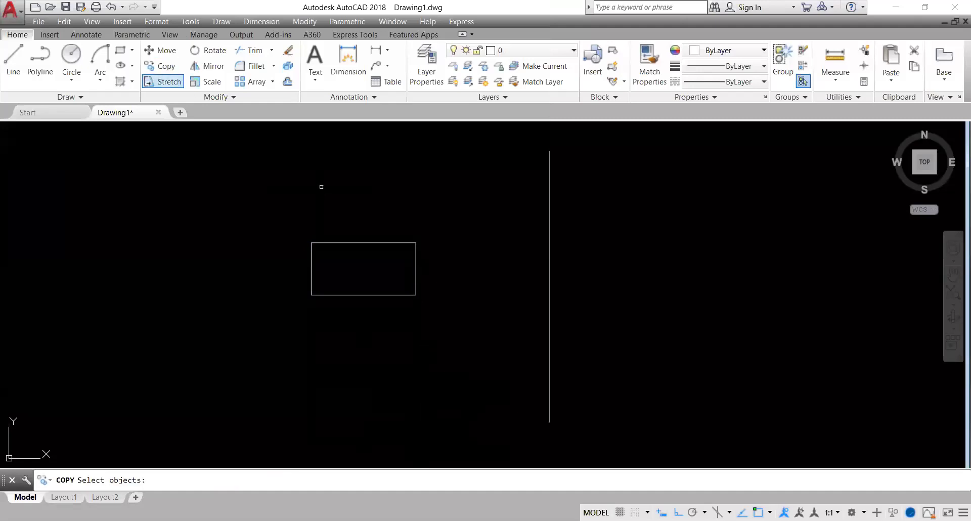
click(415, 243)
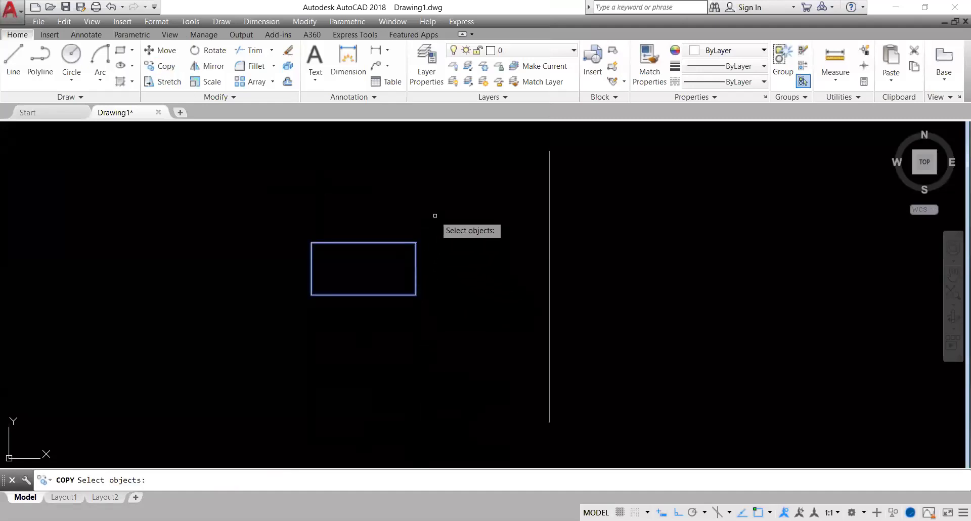
key(Return)
click(416, 294)
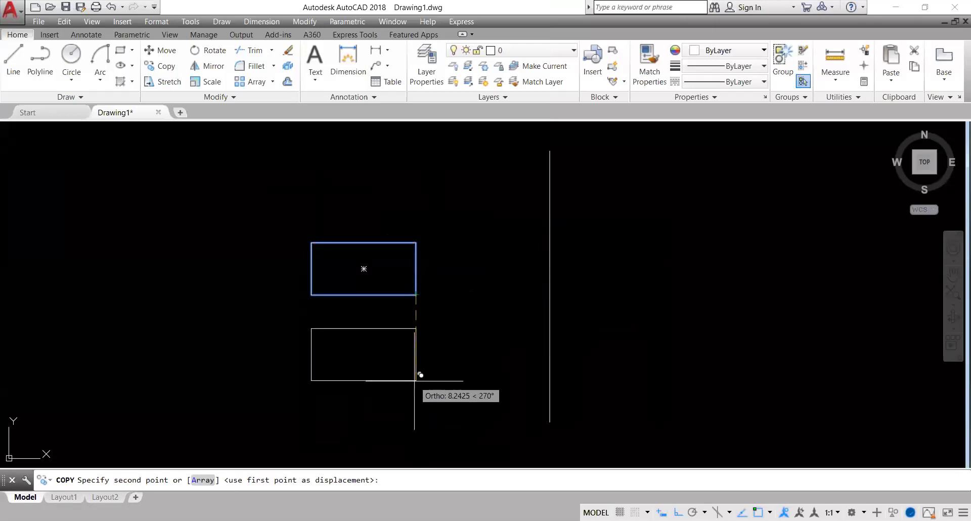
text(5)
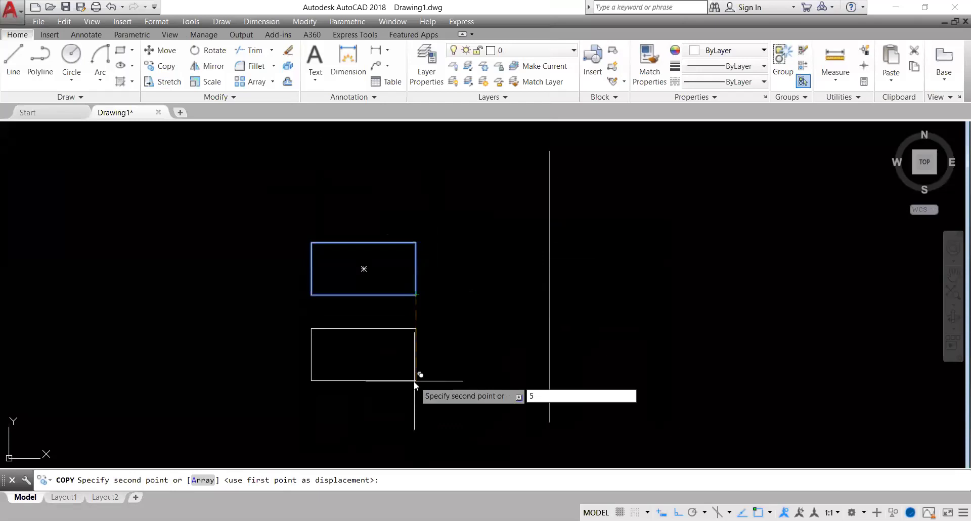
key(Return)
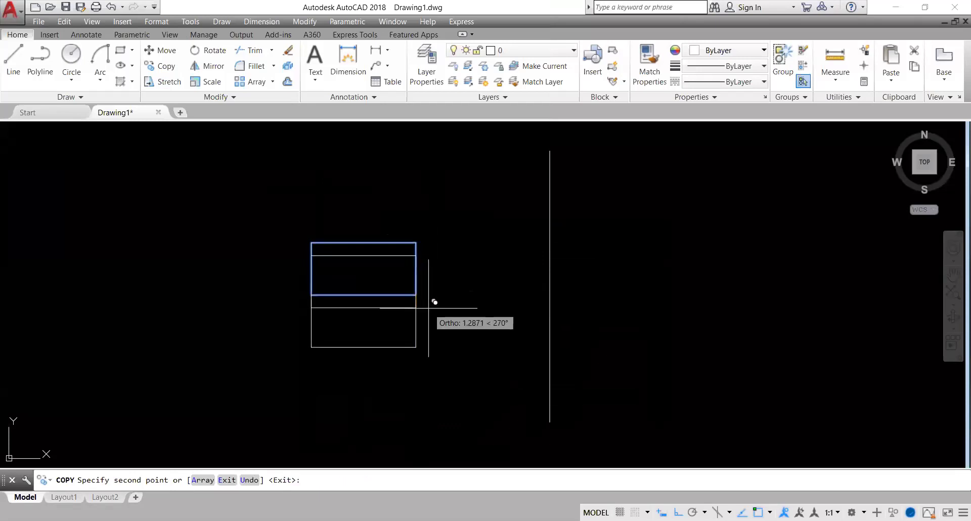
Delete the lower copied rectangle.
scroll(402, 286, up, 3)
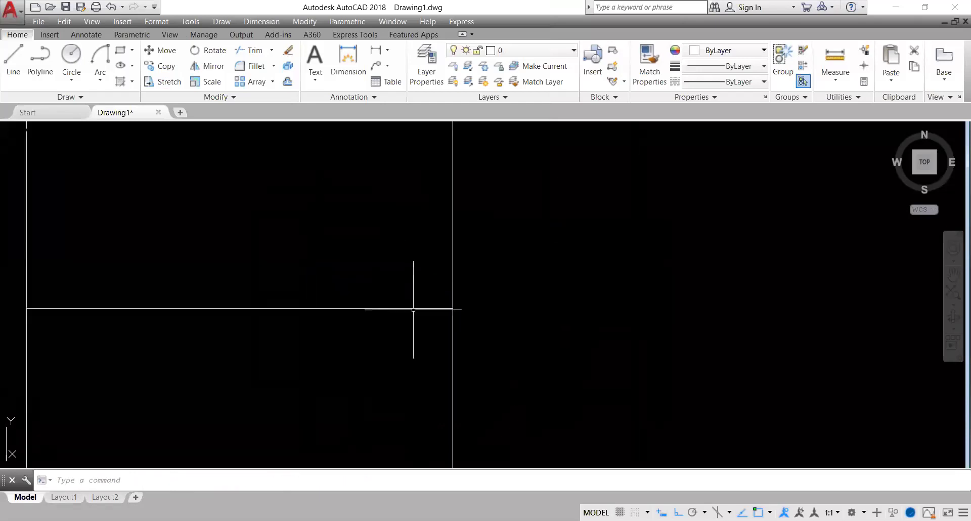
scroll(369, 224, up, 2)
mouse_move(424, 189)
middle_down()
mouse_move(445, 255)
mouse_move(487, 228)
mouse_move(733, 271)
middle_up()
middle_drag(342, 234, 722, 245)
scroll(722, 245, down, 1)
scroll(695, 294, down, 1)
scroll(690, 325, down, 3)
scroll(646, 395, down, 2)
middle_drag(645, 395, 479, 281)
scroll(496, 222, up, 2)
click(536, 217)
click(477, 258)
key(Delete)
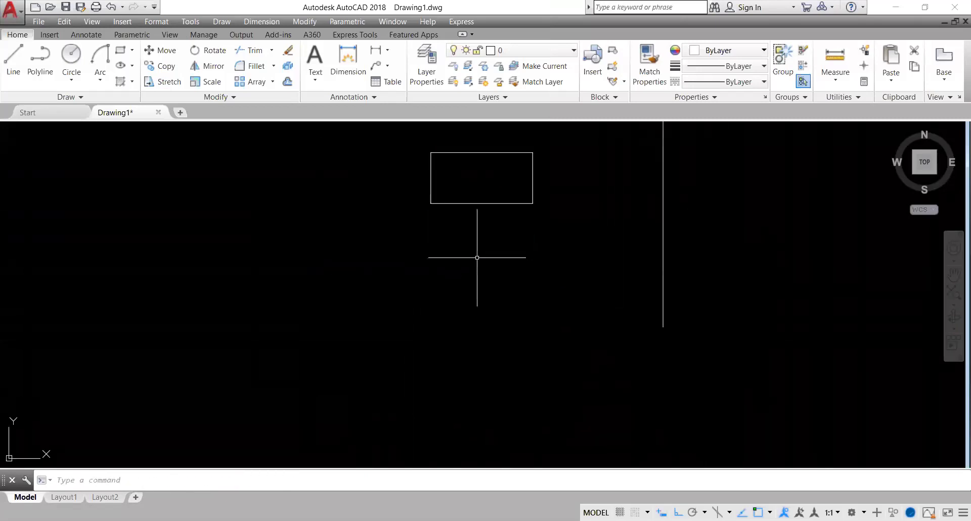
Copy the rectangle from its corner to positions 50 and 10 units below.
click(162, 66)
click(531, 152)
key(Return)
click(538, 199)
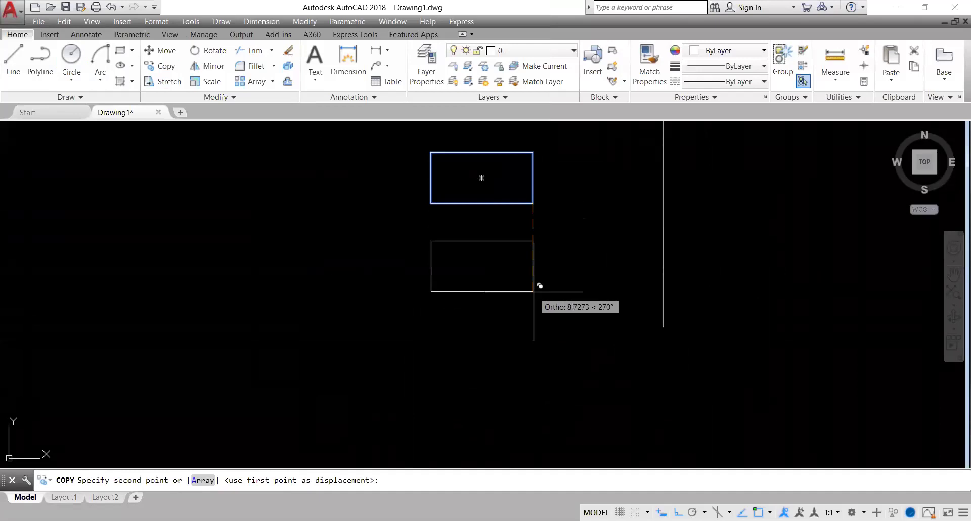
text(50)
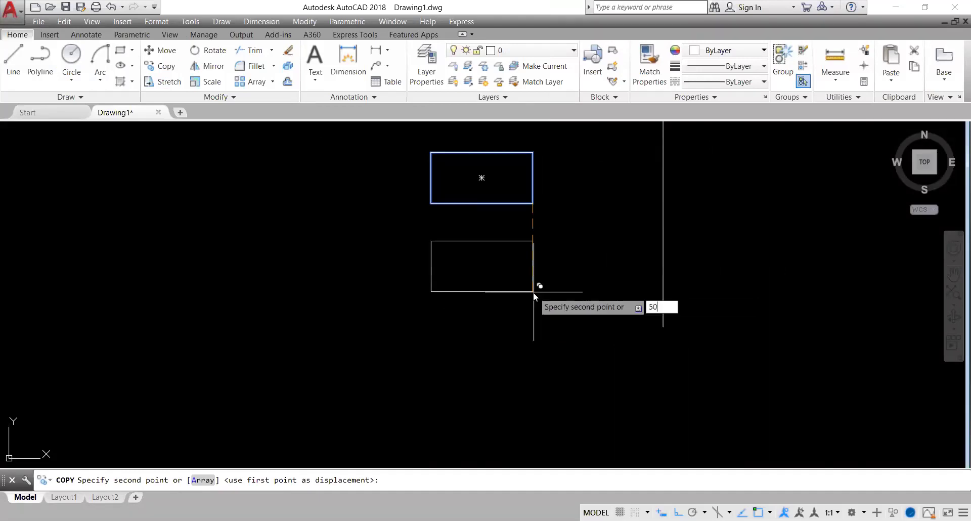
key(Return)
scroll(545, 352, down, 5)
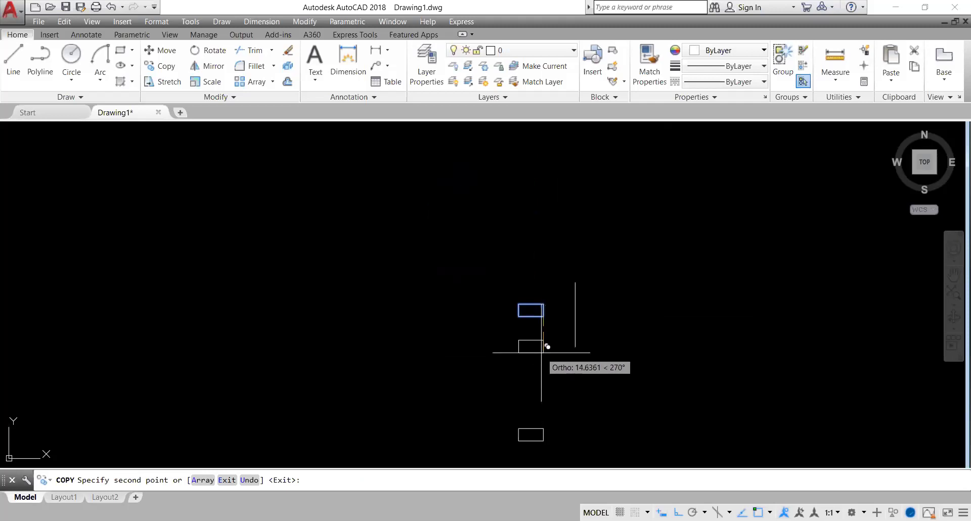
text(10)
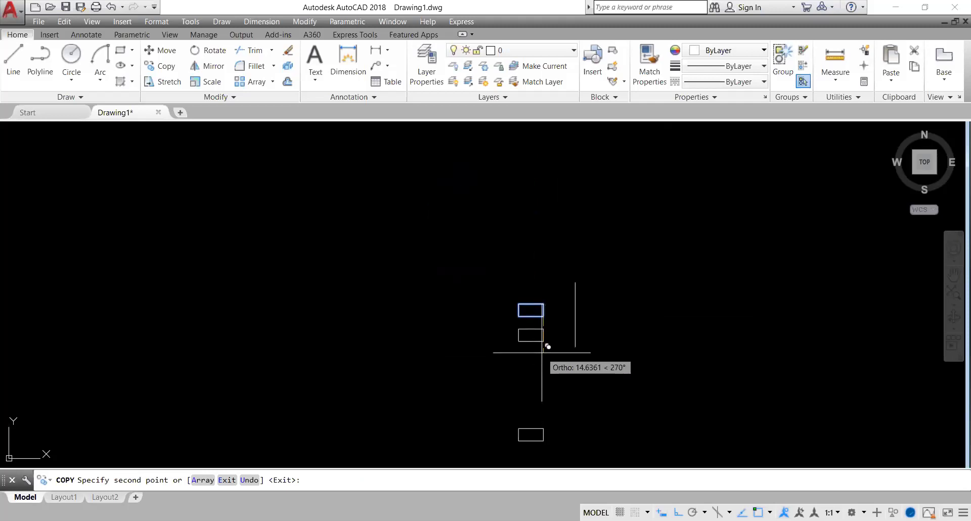
key(Return)
key(Return)
Delete the far bottom rectangle, keeping the copy 10 units below.
click(568, 433)
click(502, 452)
key(Delete)
scroll(485, 299, up, 3)
middle_drag(548, 332, 505, 293)
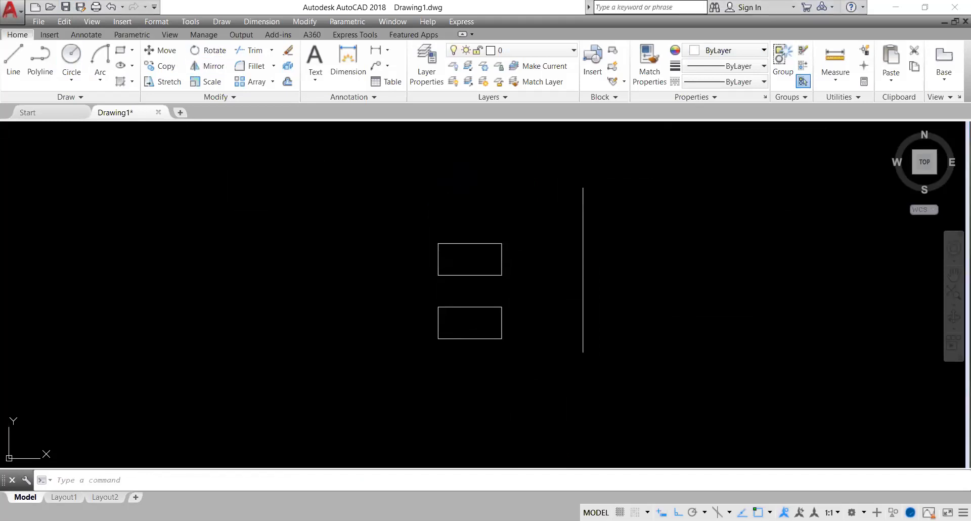
Mirror both left rectangles across the vertical line, then undo the result.
click(205, 65)
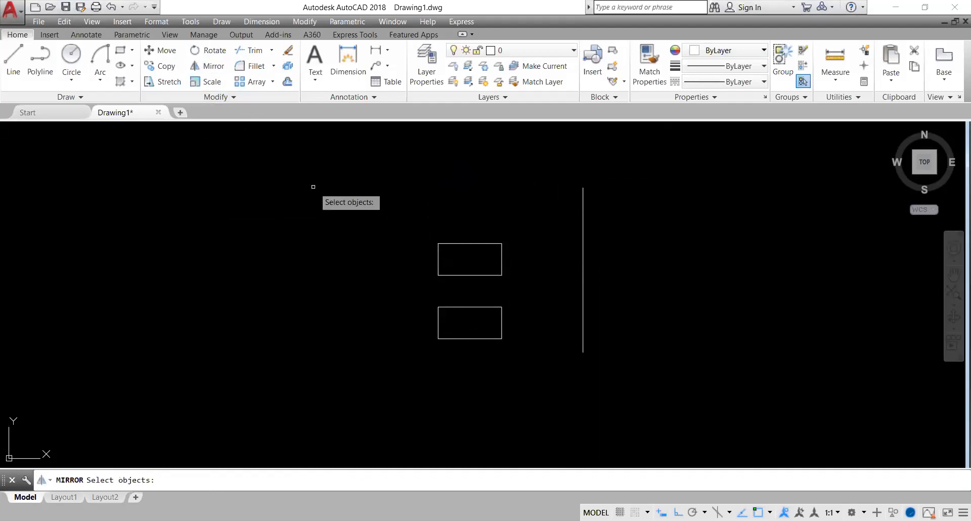
click(517, 237)
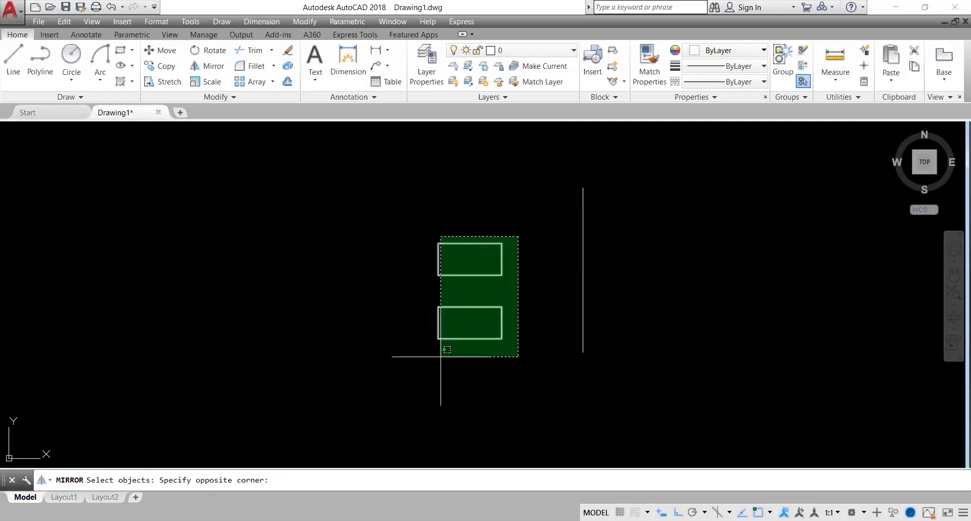
click(436, 365)
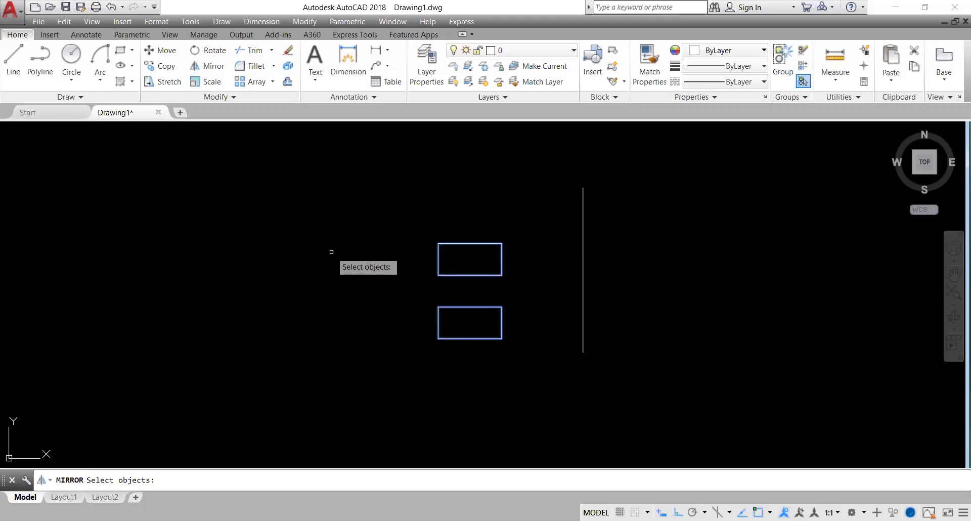
key(Return)
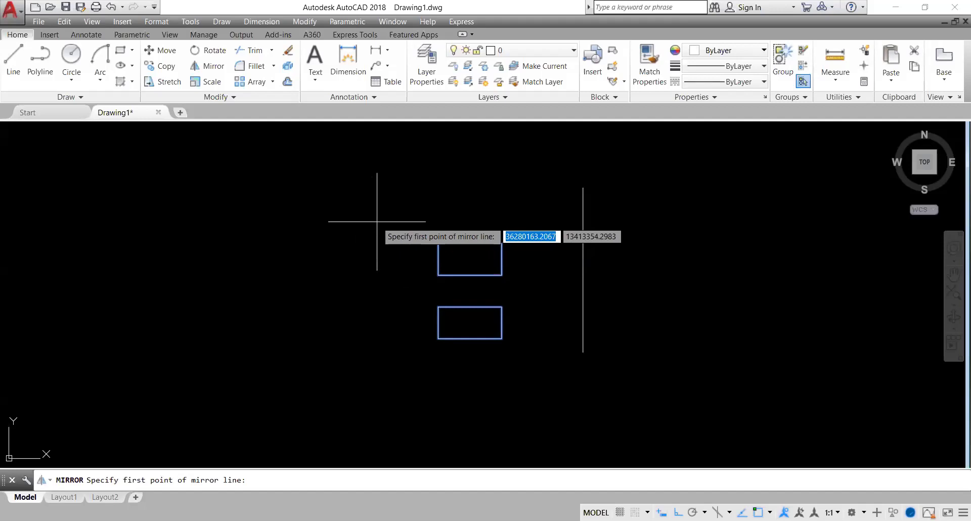
click(583, 351)
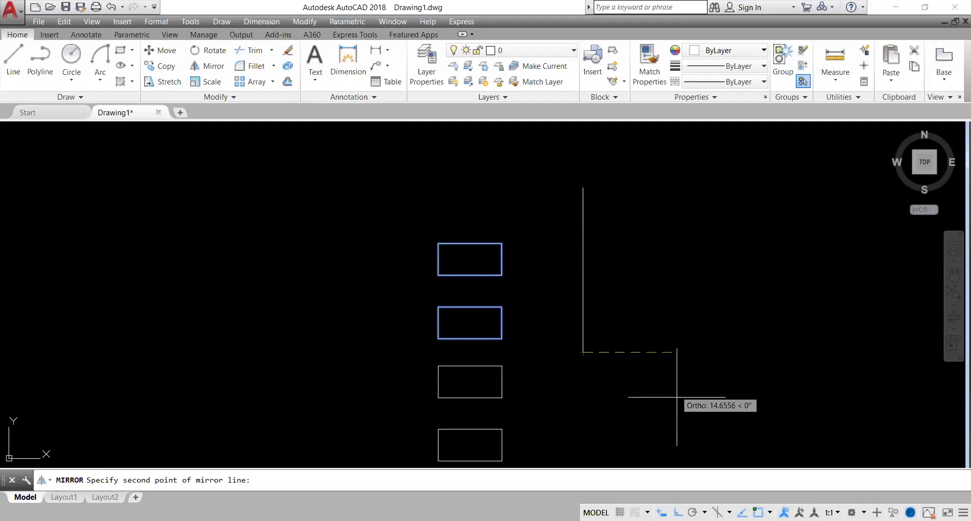
click(606, 419)
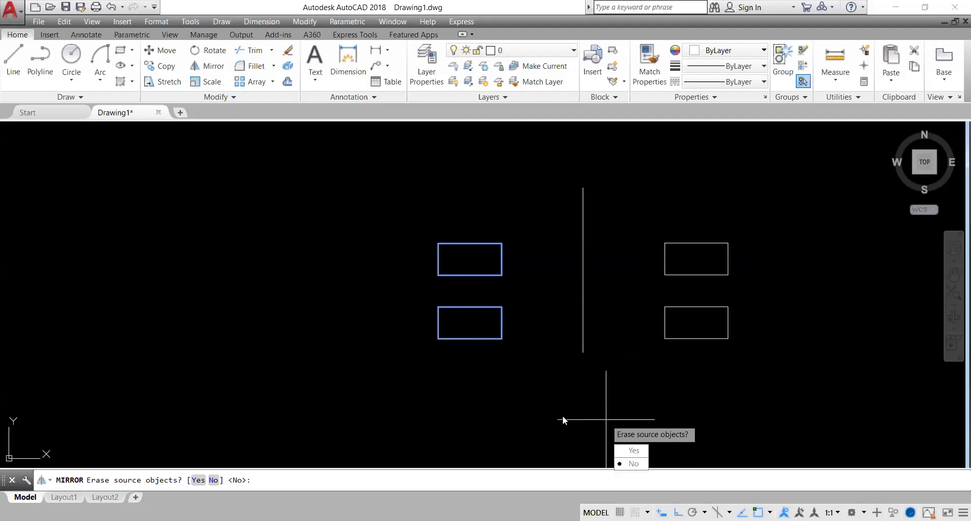
click(632, 463)
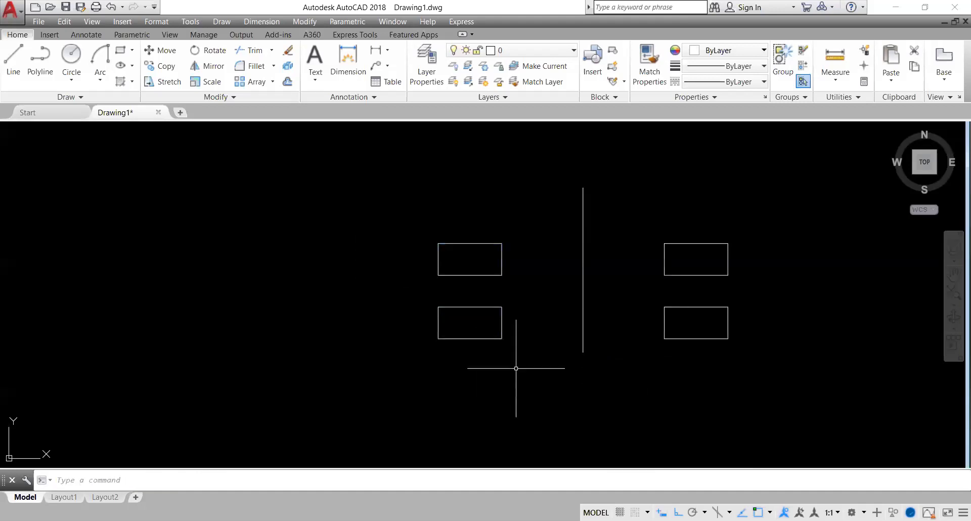
key(ctrl+z)
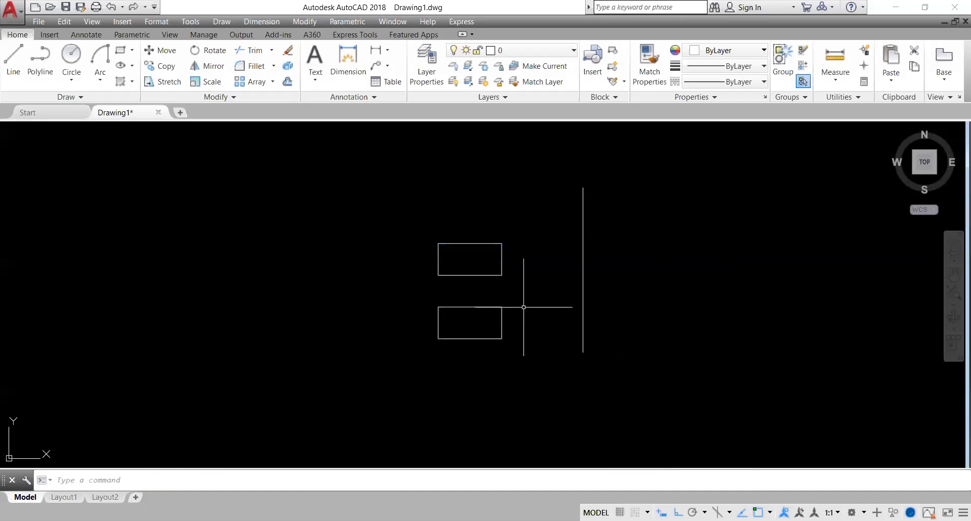
Mirror both rectangles again across the vertical line's endpoints, keeping the originals.
click(212, 66)
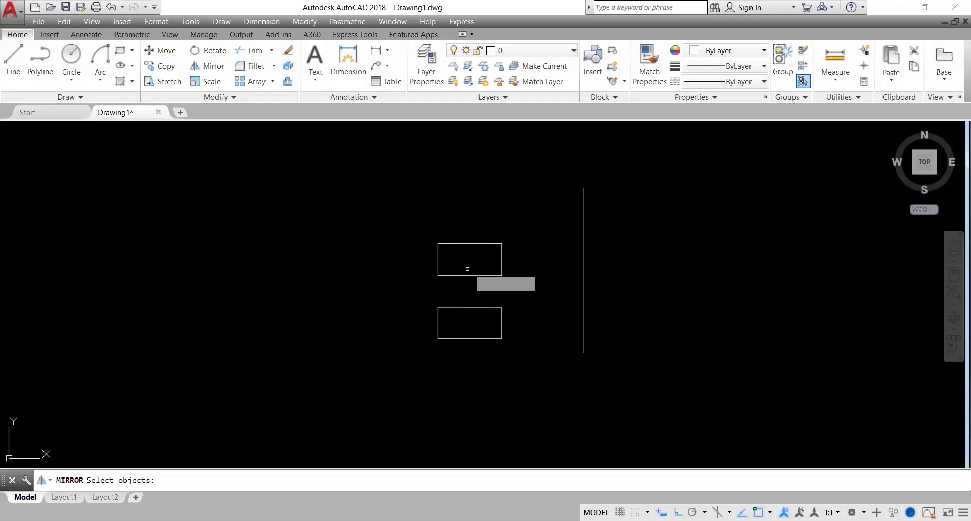
click(517, 229)
click(407, 374)
key(Return)
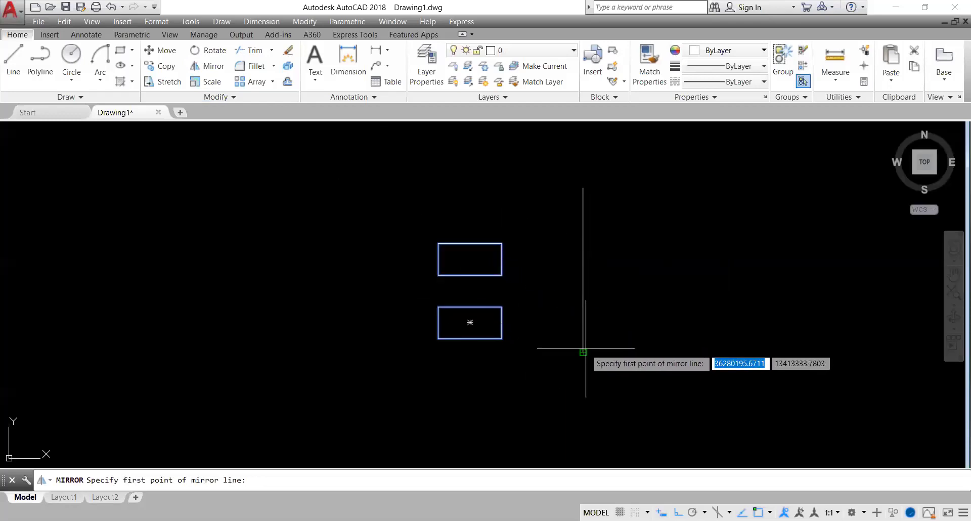
click(584, 350)
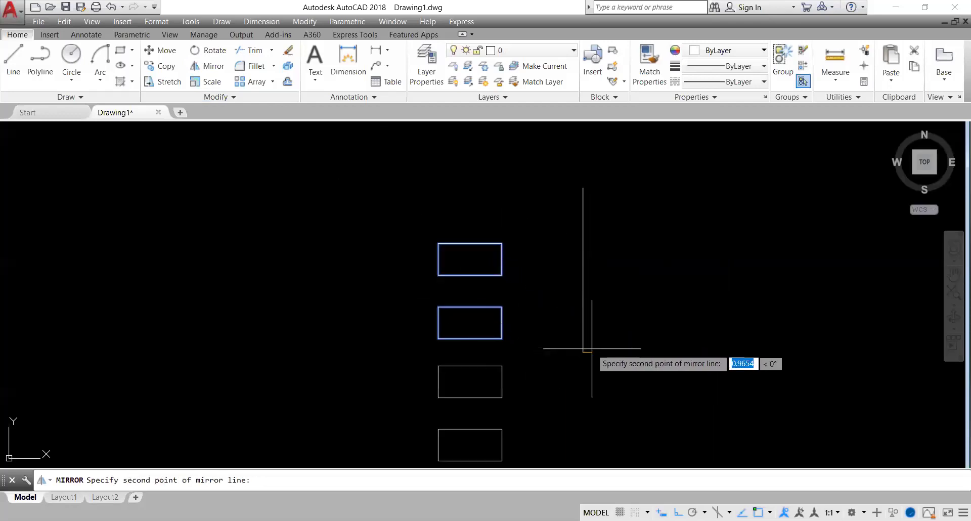
click(619, 395)
key(Return)
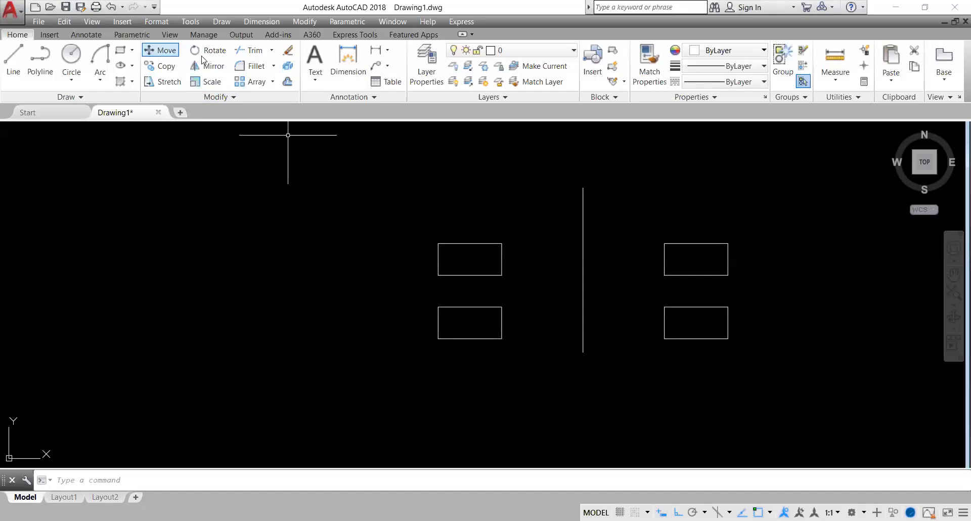
Rotate the upper-left rectangle 30 degrees about its lower-left corner with Ortho off.
click(210, 50)
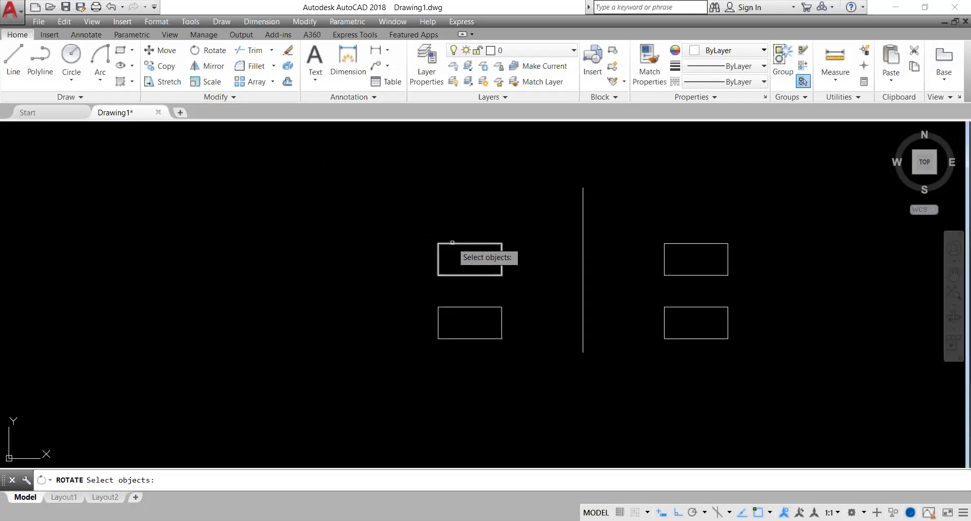
click(452, 243)
key(Return)
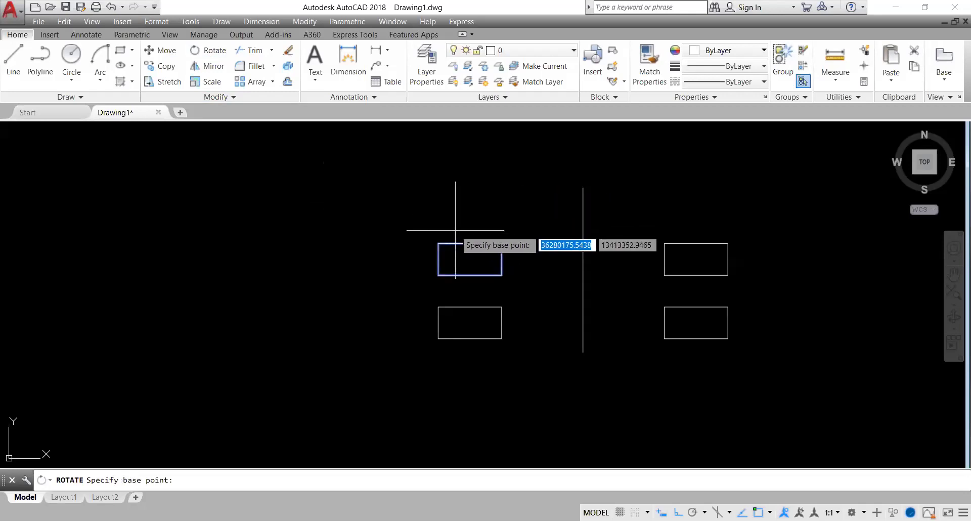
click(438, 274)
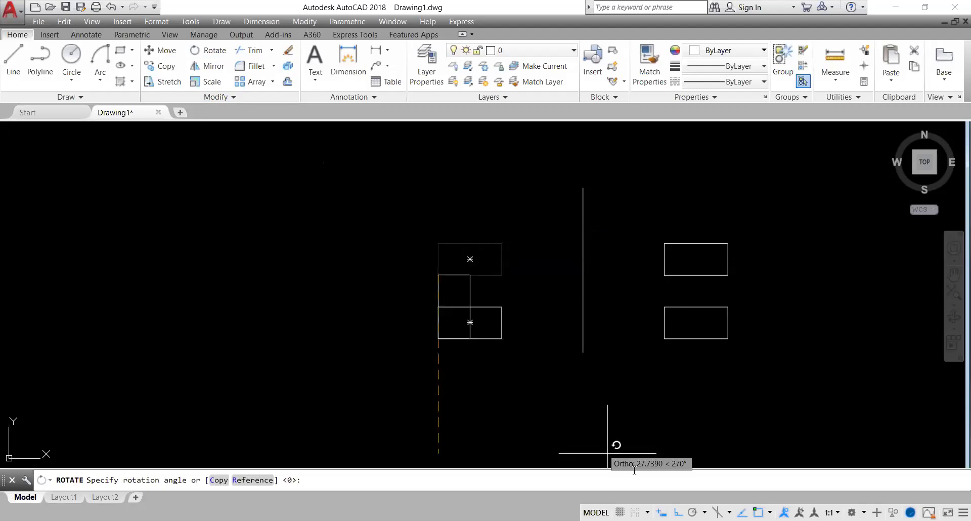
key(F8)
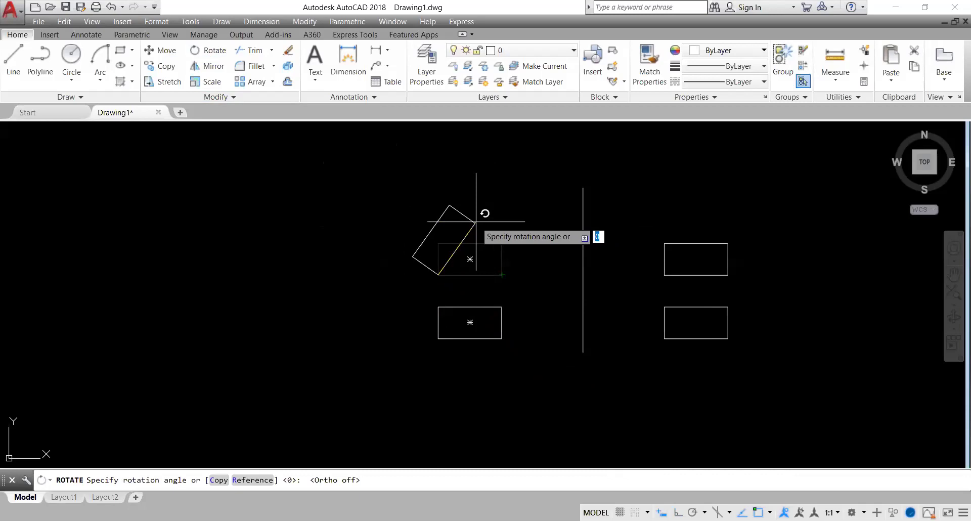
text(30)
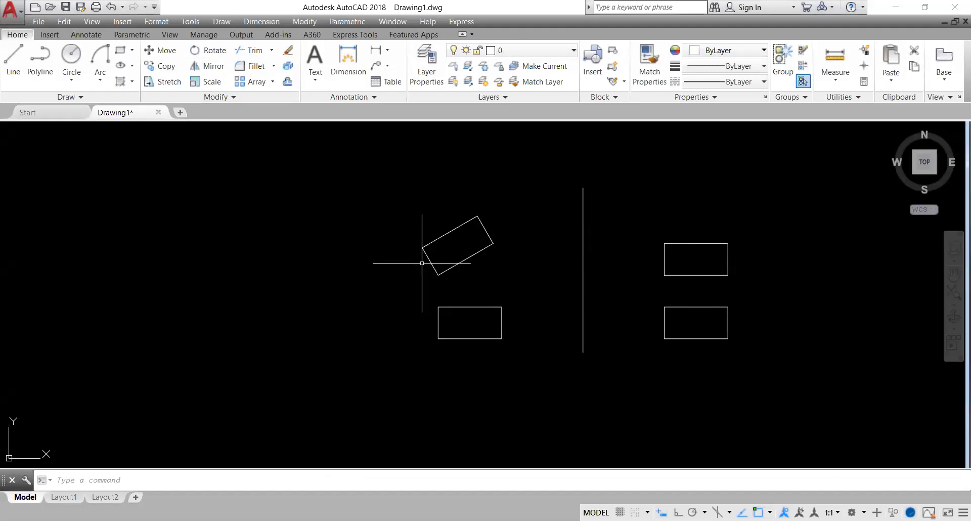
Rotate the lower-left rectangle about its lower-right corner, then undo that rotation.
click(198, 52)
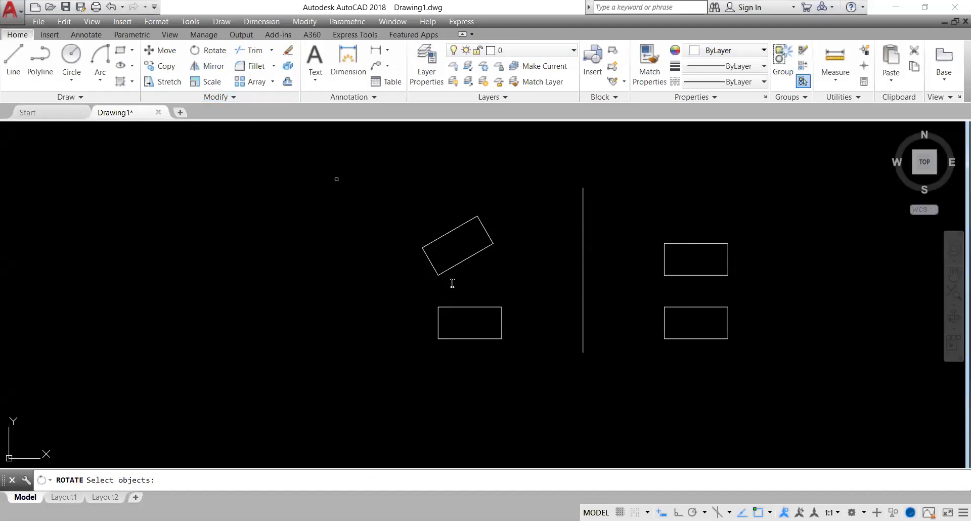
click(494, 306)
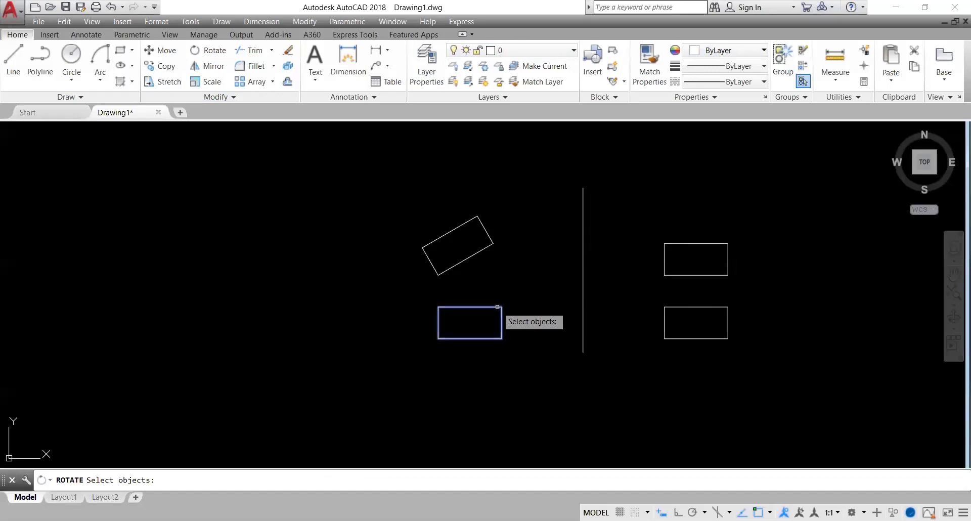
key(Return)
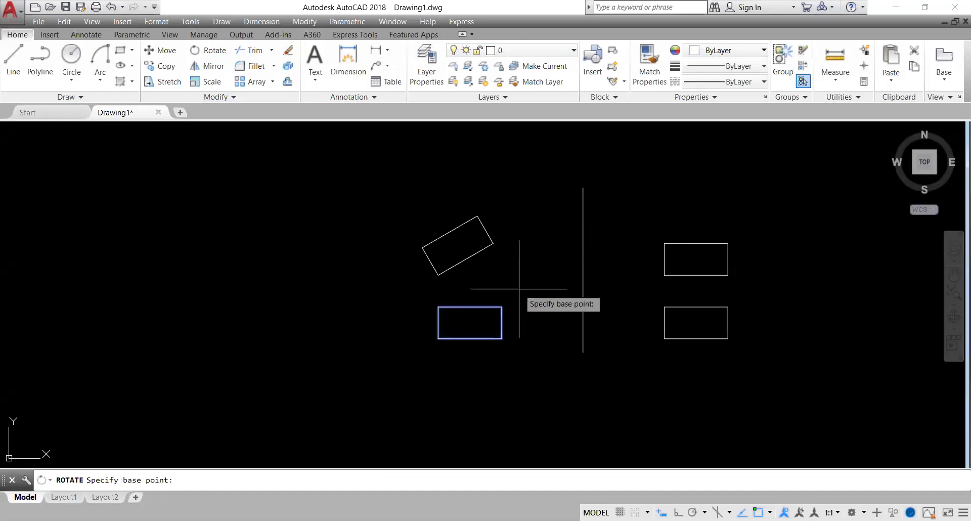
click(502, 339)
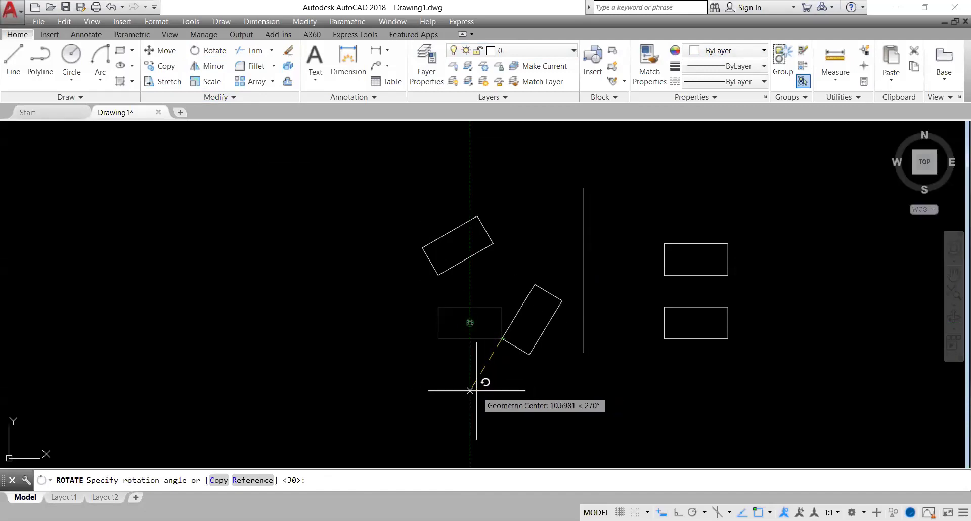
text(60)
click(473, 388)
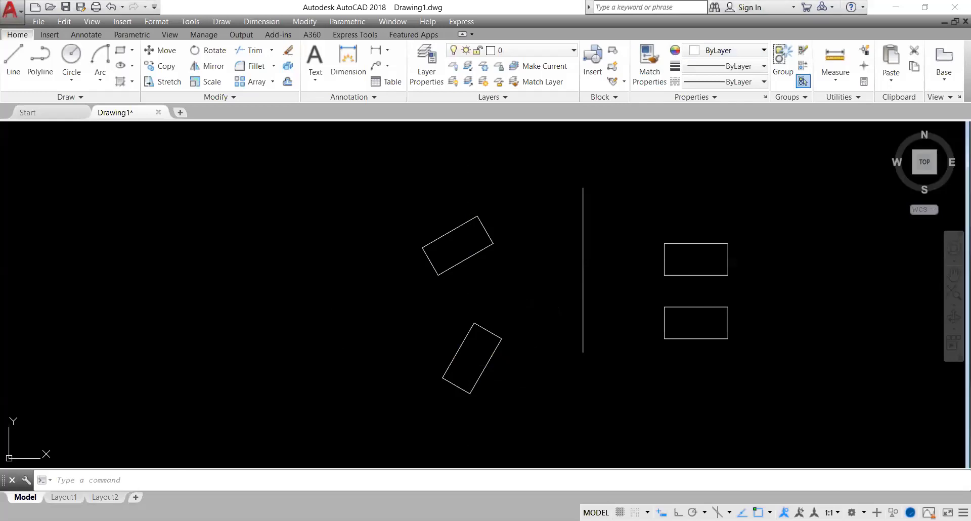
key(ctrl+z)
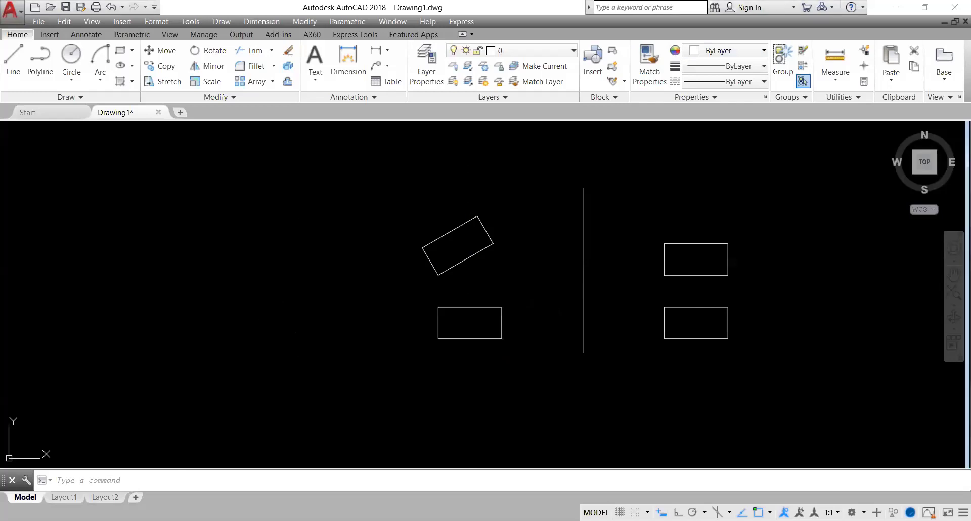
Undo back to the unrotated rectangles and redo the mirrored right-hand pair.
key(ctrl+z)
key(ctrl+z)
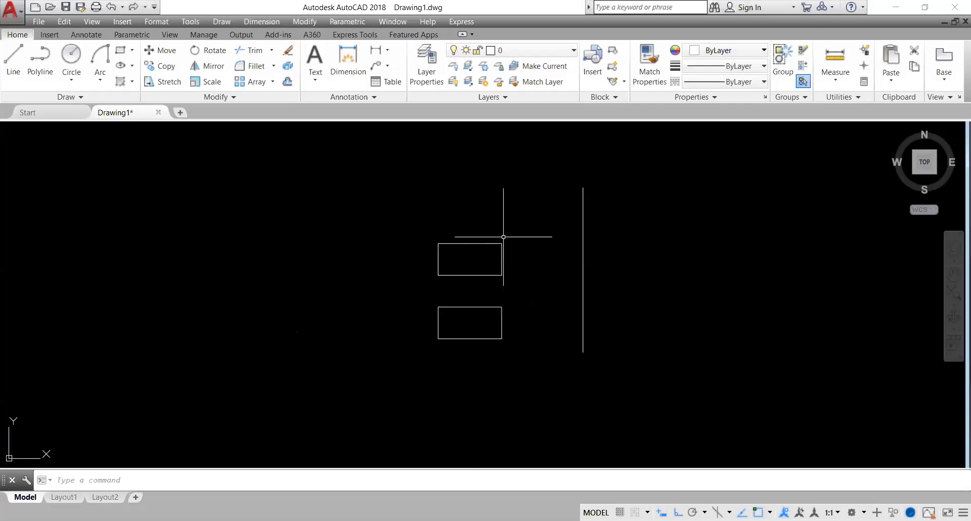
click(133, 7)
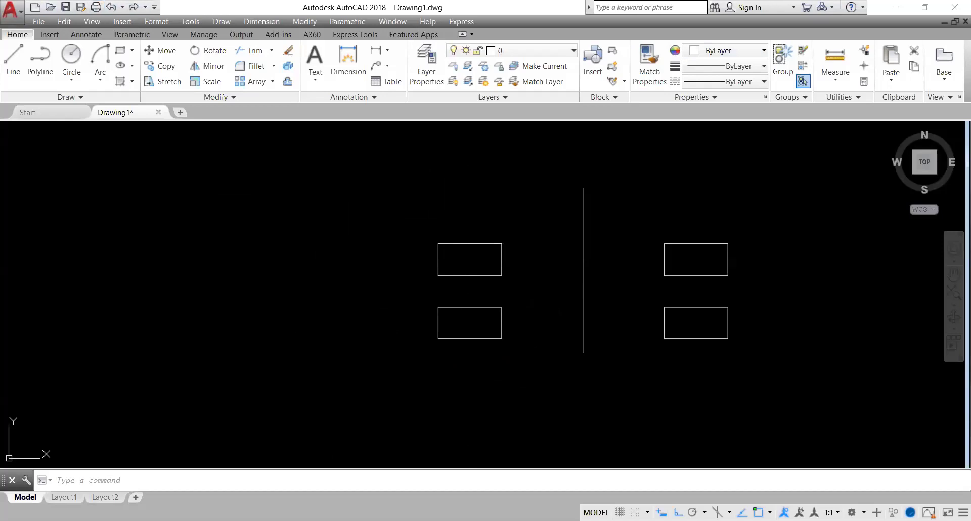
click(209, 50)
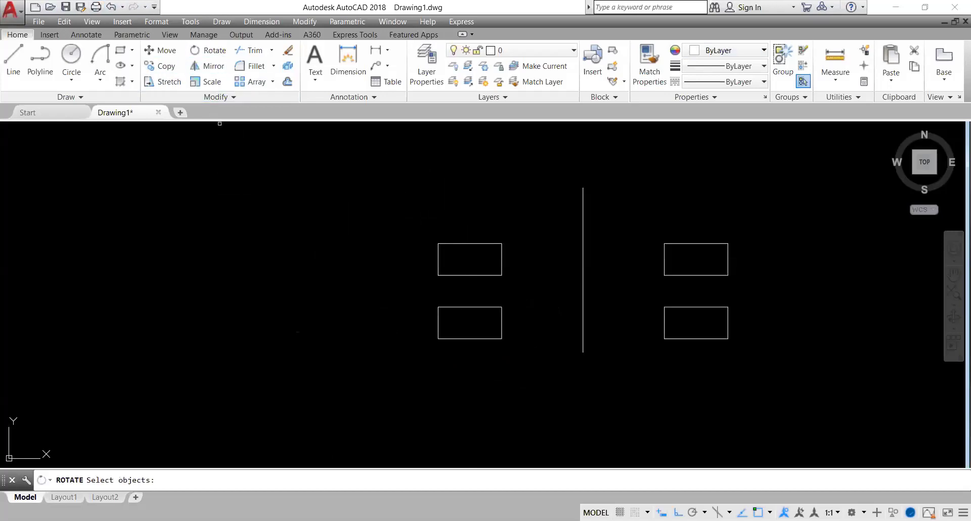
click(665, 247)
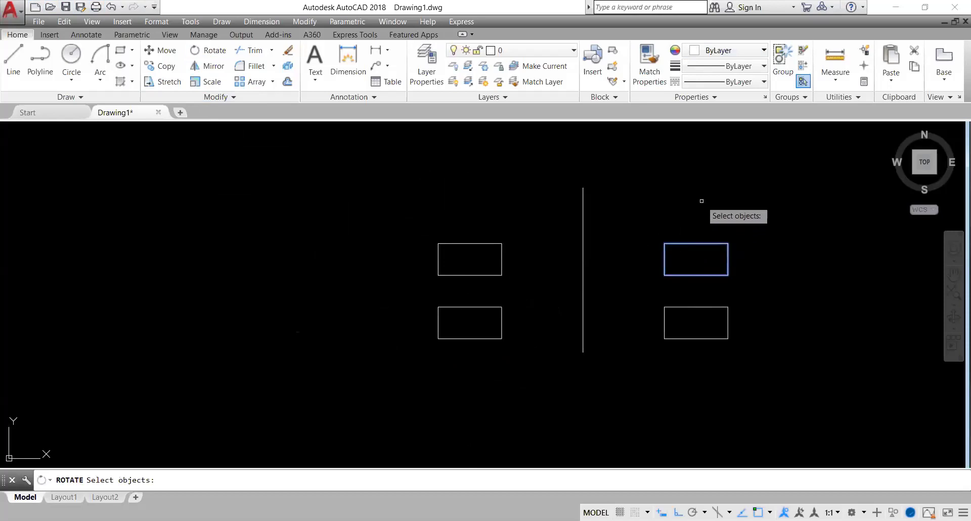
key(Escape)
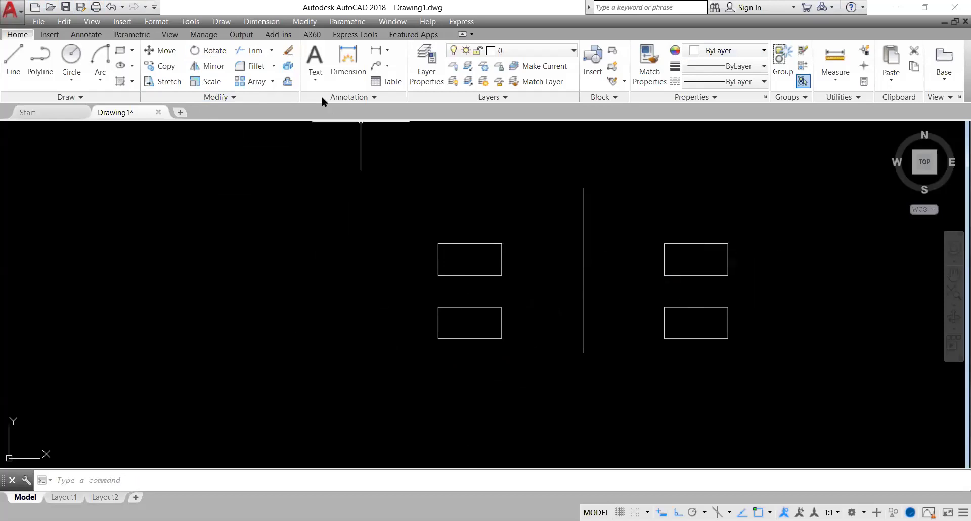
Rotate the upper-right rectangle 30 degrees about its lower-right corner, then undo it.
click(208, 51)
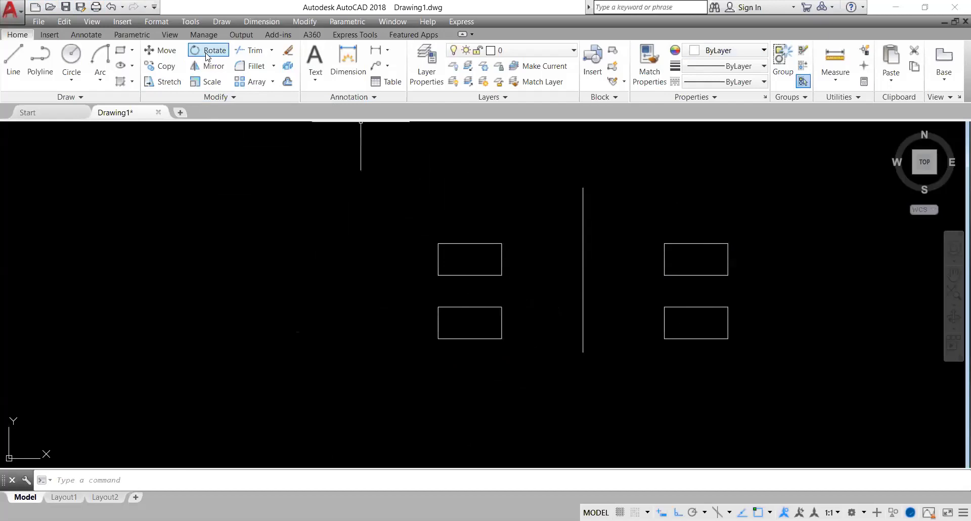
click(727, 244)
key(Return)
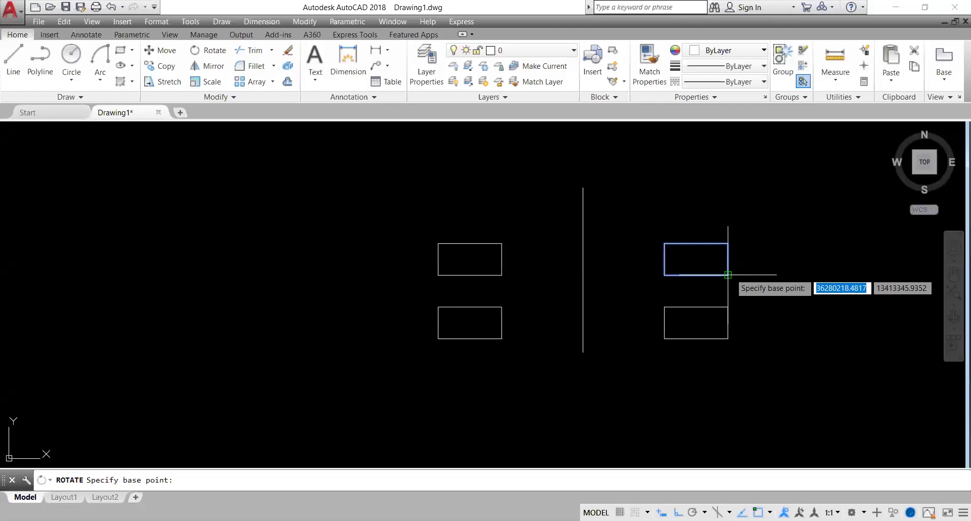
click(728, 275)
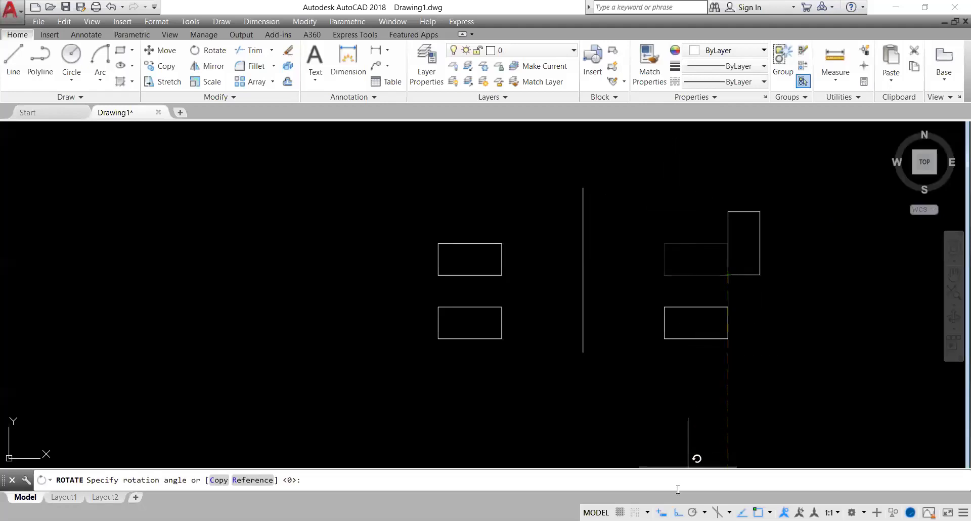
click(678, 512)
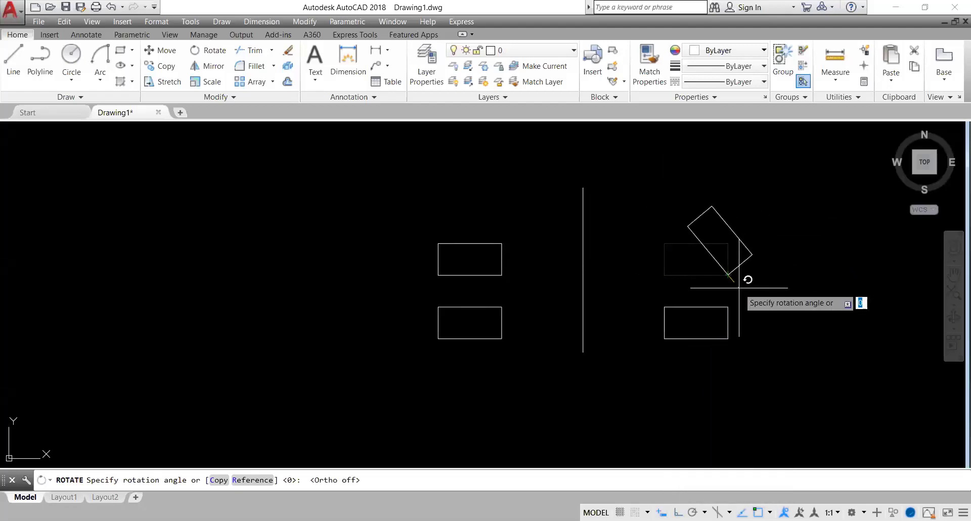
text(30)
key(Return)
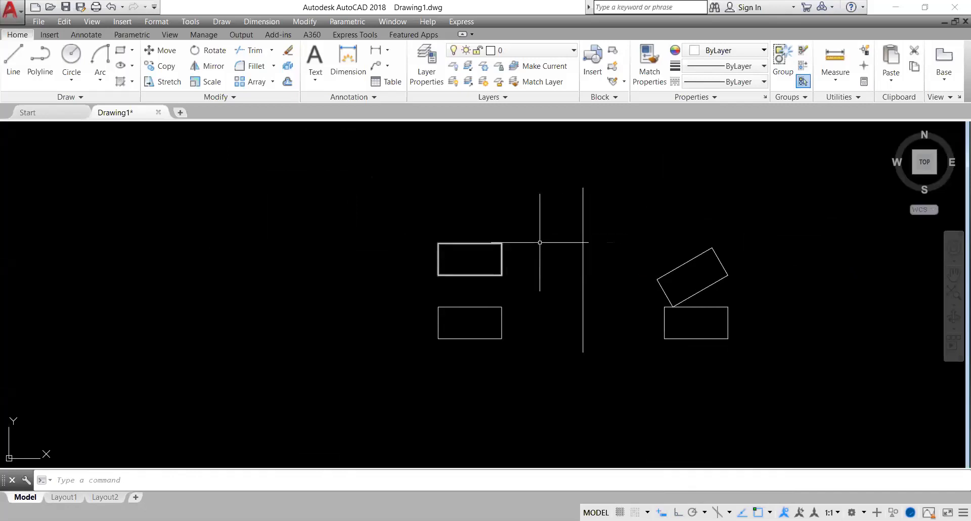
key(ctrl+z)
click(516, 227)
click(410, 269)
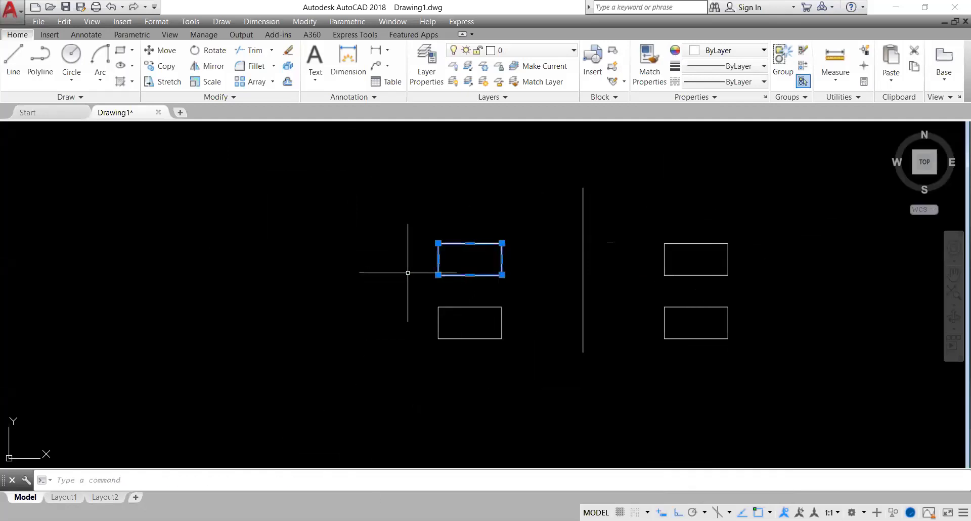
click(170, 66)
click(501, 242)
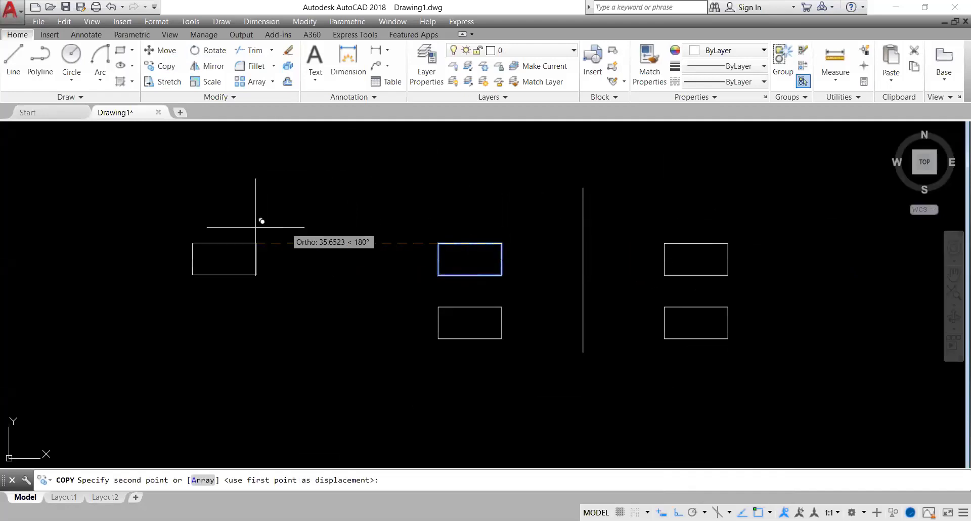
click(291, 238)
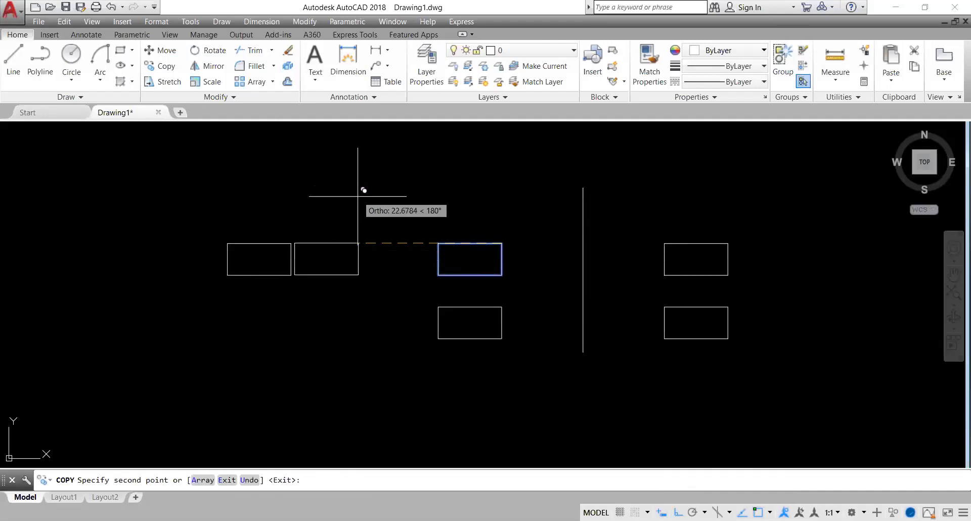
key(Return)
mouse_move(373, 307)
middle_down()
mouse_move(502, 317)
mouse_move(512, 297)
middle_up()
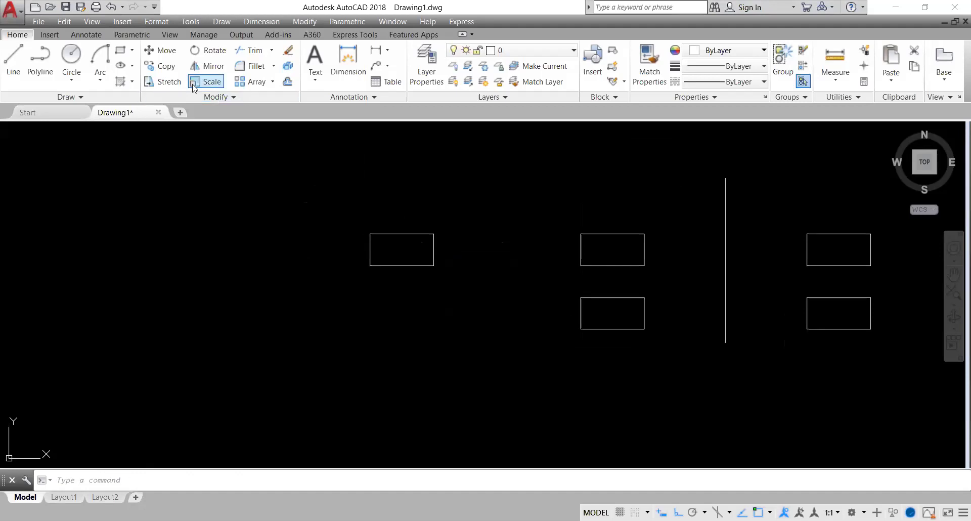
Scale up the left rectangle about its corner, entering factor 1.0125.
click(212, 81)
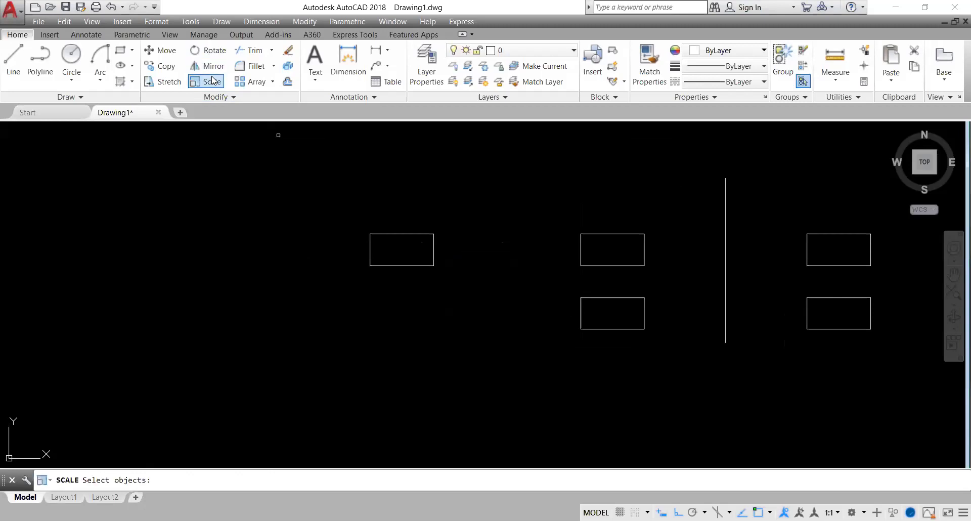
click(433, 234)
key(Return)
click(433, 234)
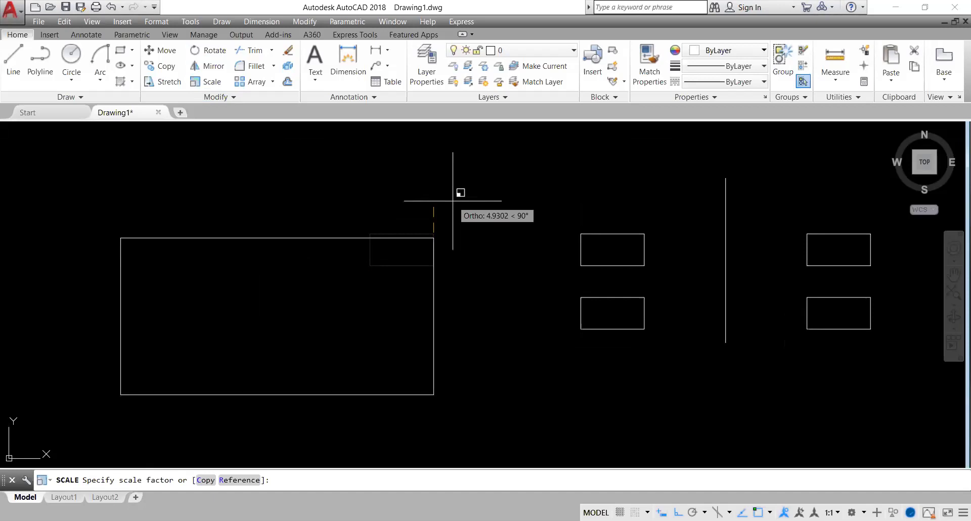
text(1.0125)
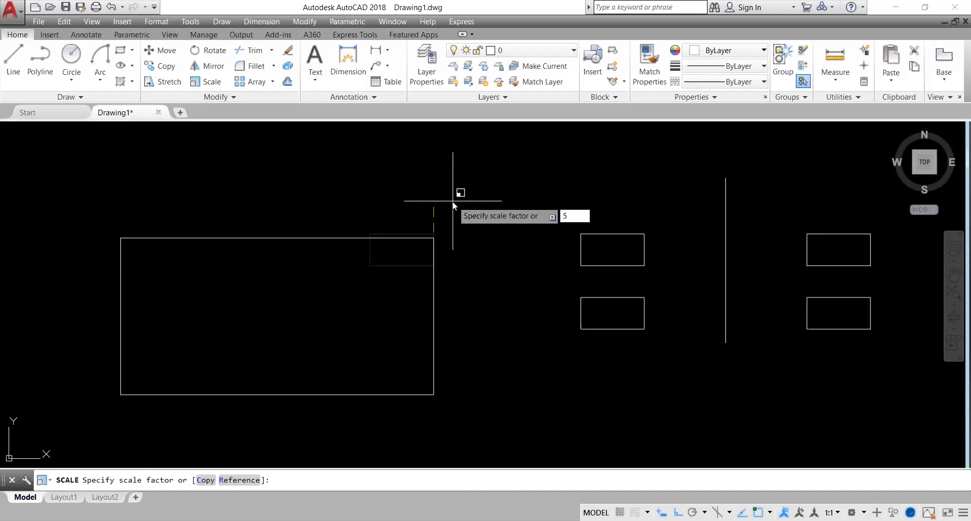
key(Return)
Shrink the enlarged rectangle by factor 0.25 about its top-right corner.
scroll(450, 272, down, 2)
scroll(450, 283, up, 1)
click(465, 231)
click(359, 305)
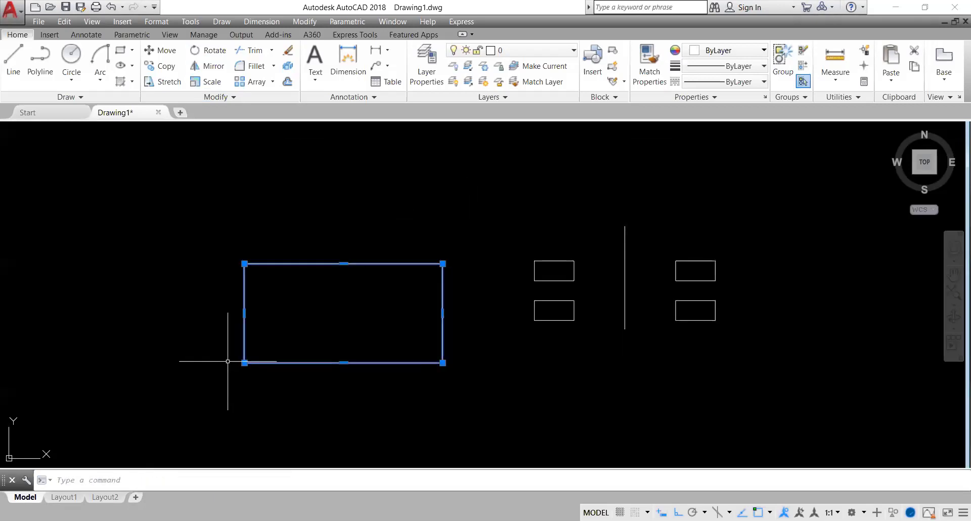
click(207, 81)
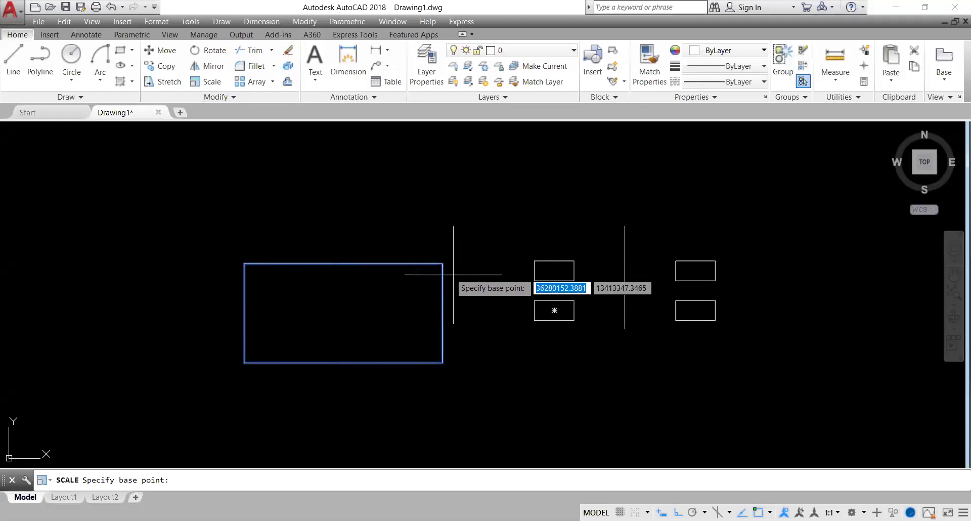
click(443, 263)
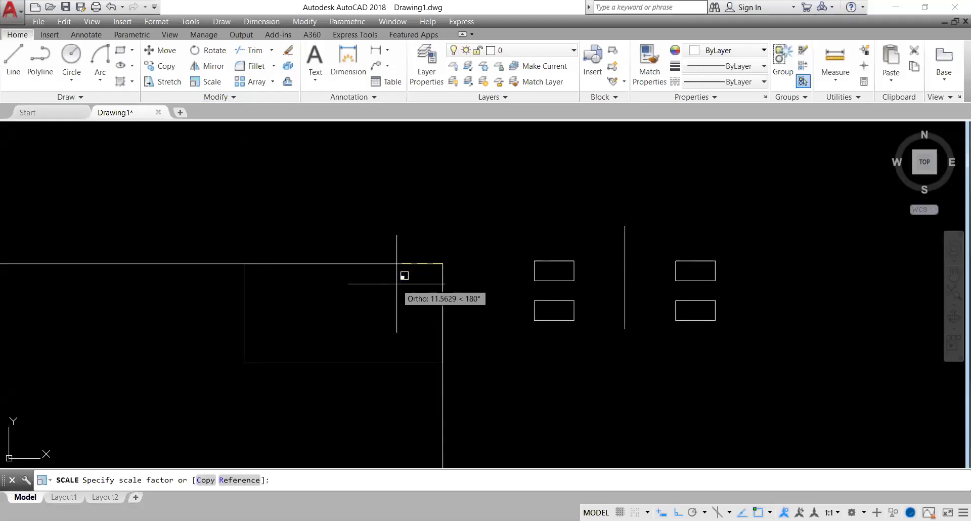
text(0.25)
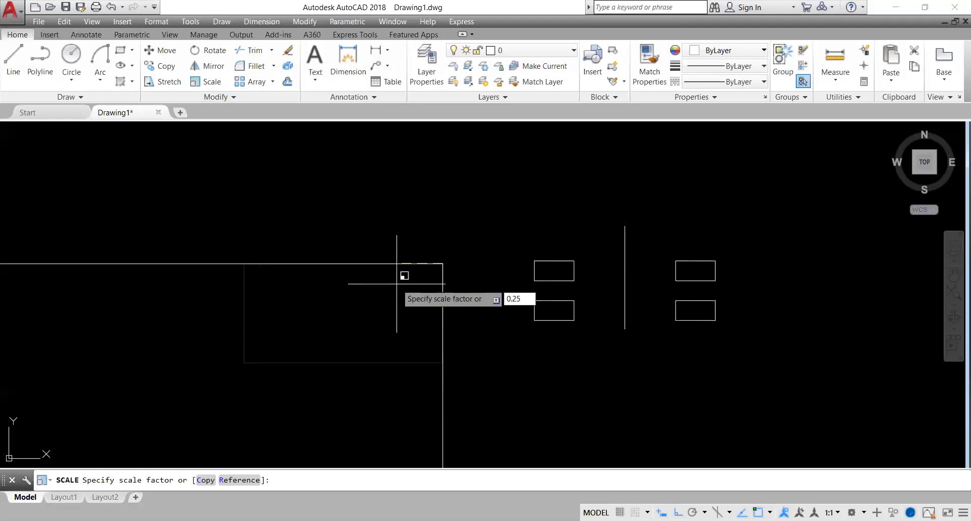
key(Return)
scroll(419, 302, up, 2)
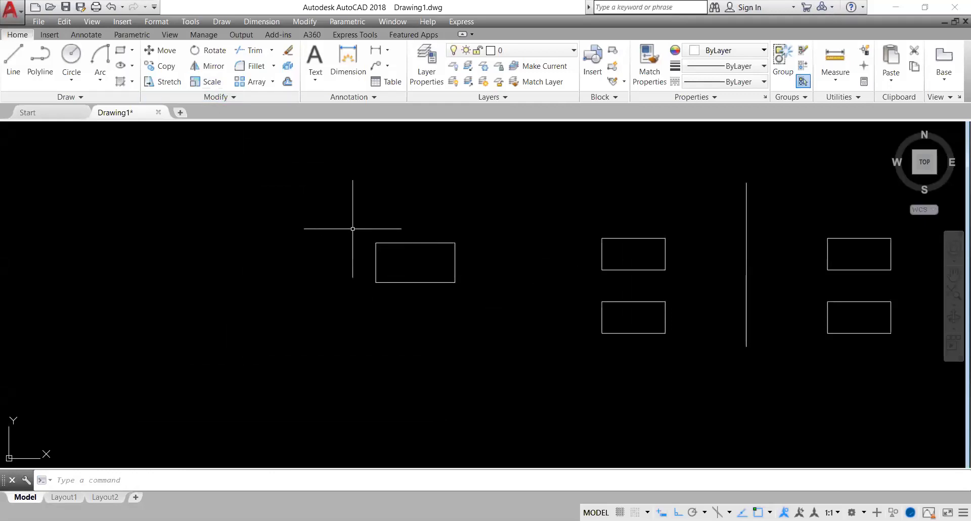
scroll(459, 281, down, 3)
scroll(529, 303, down, 5)
scroll(546, 313, up, 3)
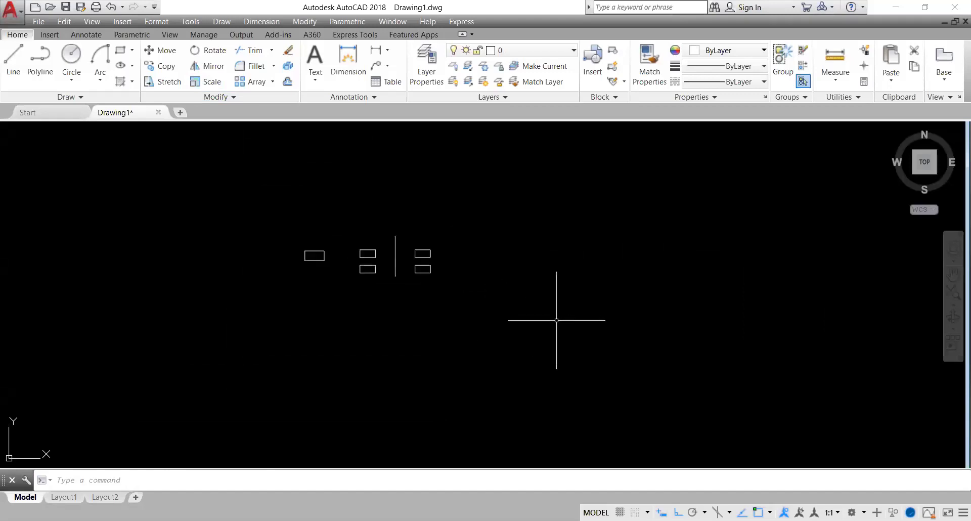
scroll(415, 255, down, 6)
scroll(409, 268, up, 5)
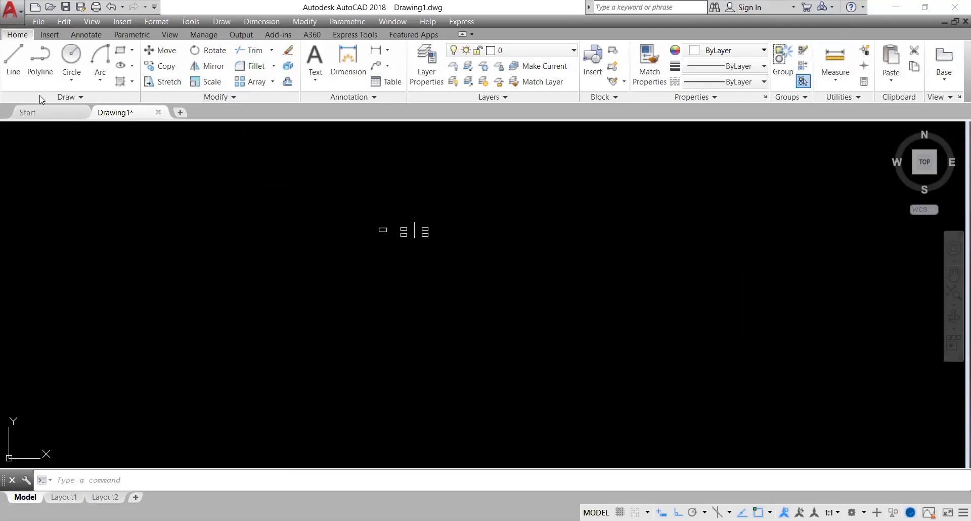
scroll(433, 223, up, 5)
mouse_move(444, 221)
middle_down()
mouse_move(499, 386)
mouse_move(450, 287)
middle_up()
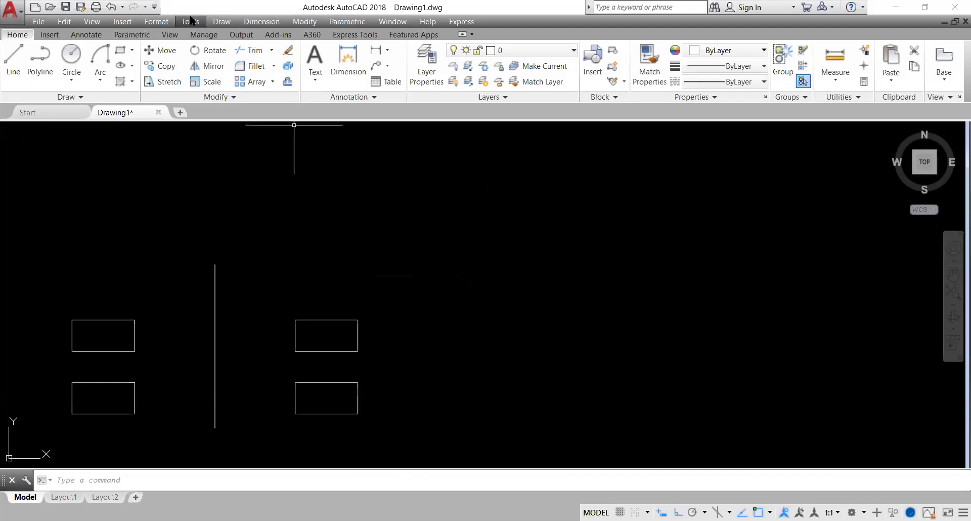
Try starting the CIRCLE command by typing CIR, then clear the command line.
click(207, 15)
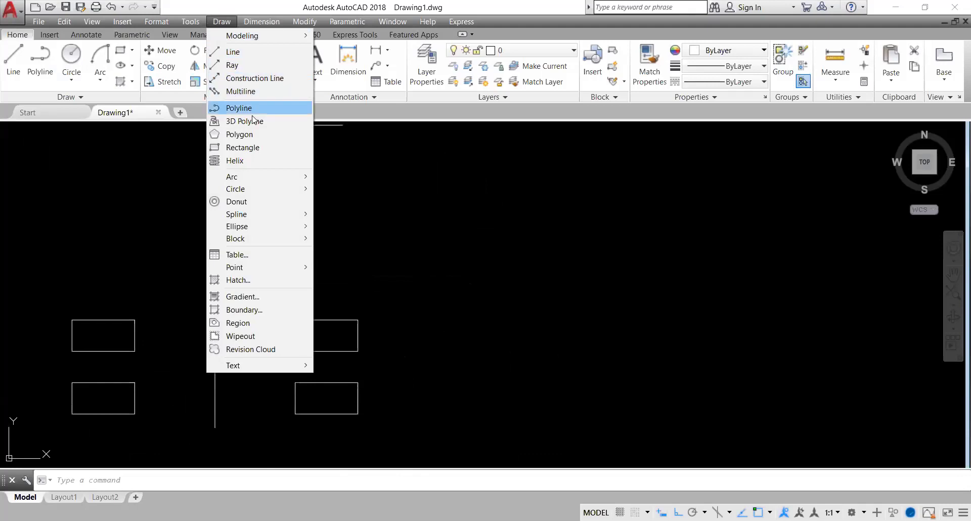
mouse_move(235, 189)
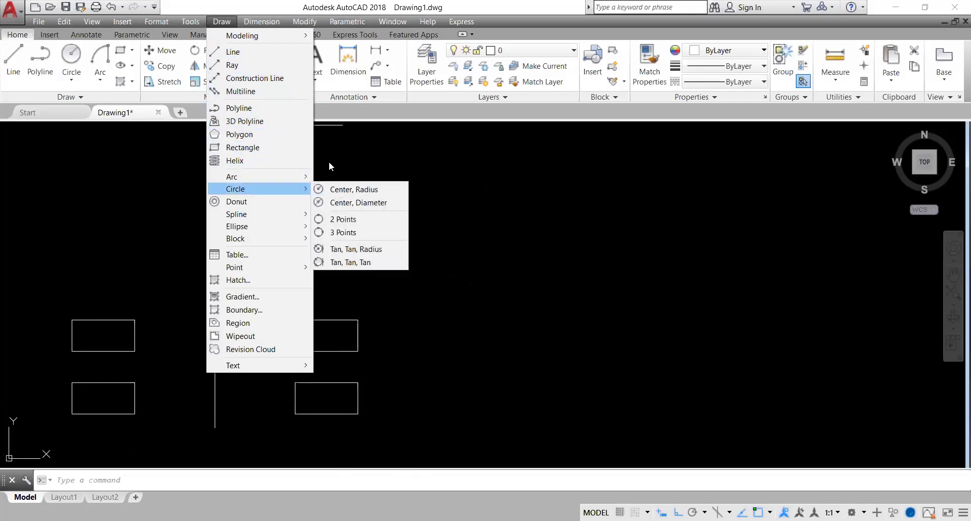
click(331, 163)
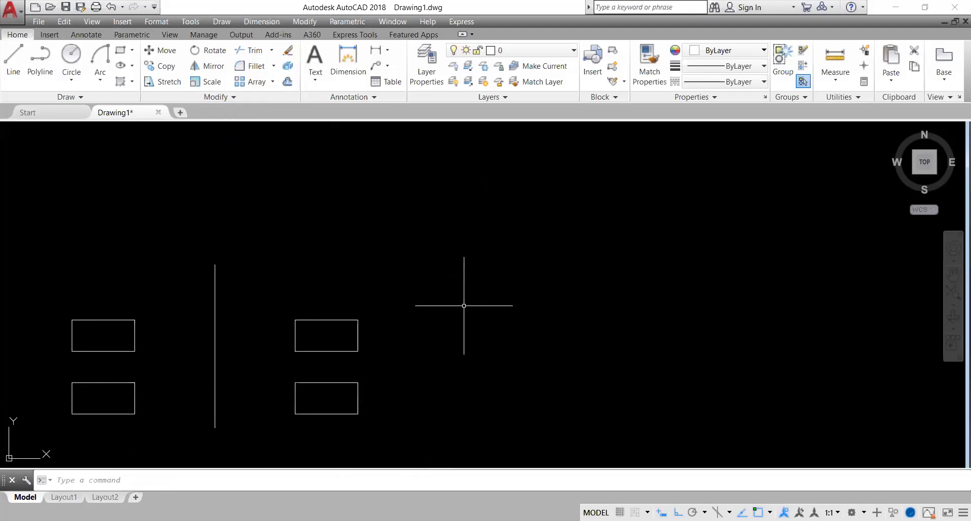
text(CI)
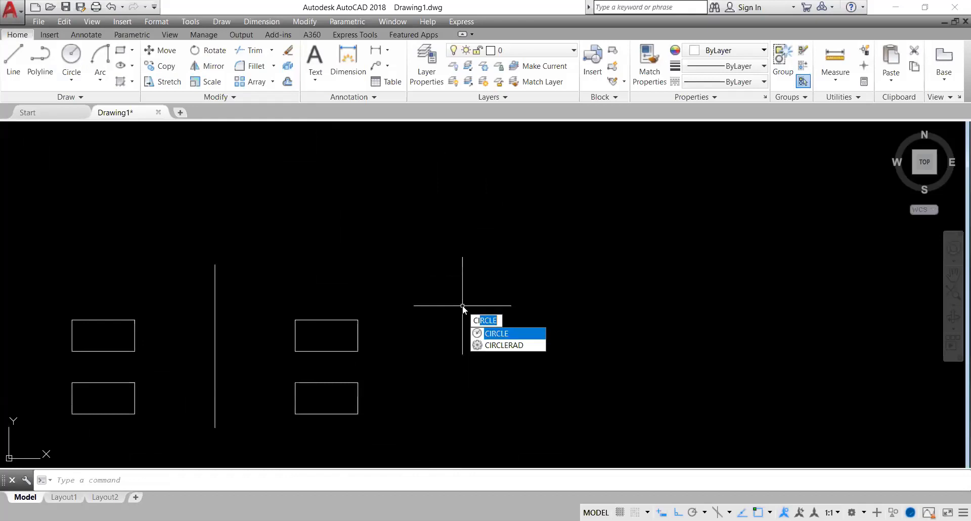
text(R)
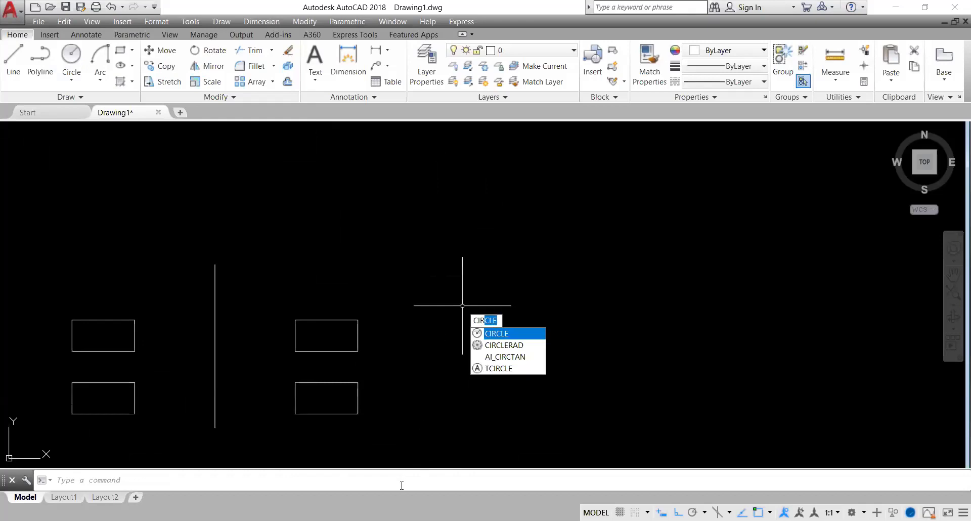
key(Return)
click(394, 478)
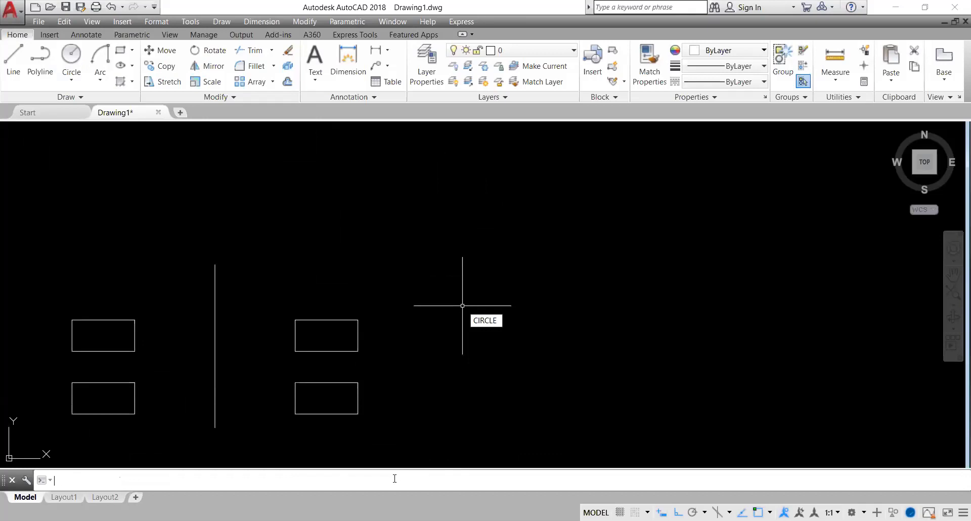
text(ci)
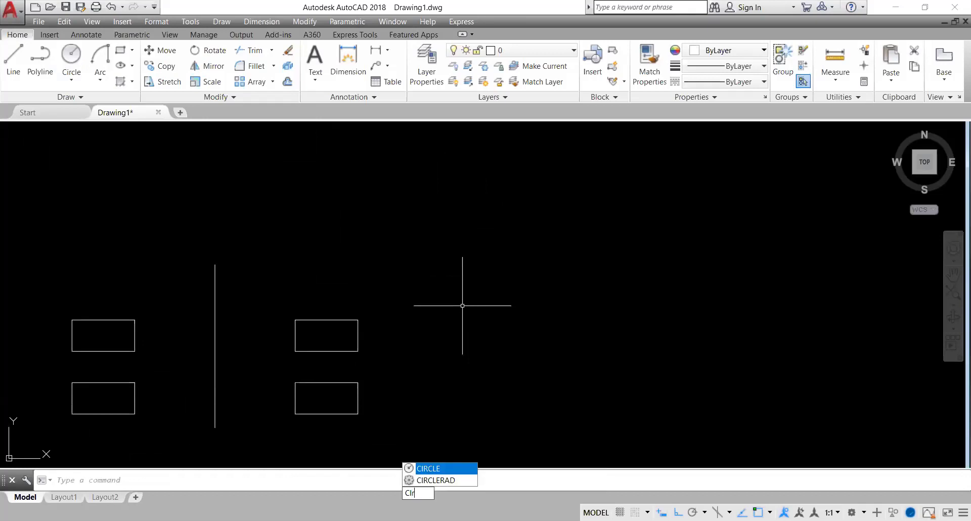
text(r)
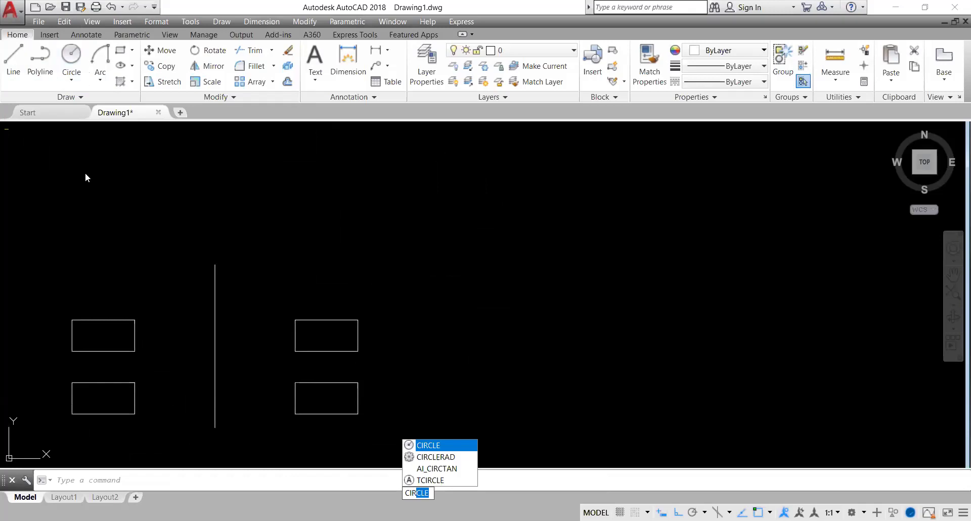
key(Escape)
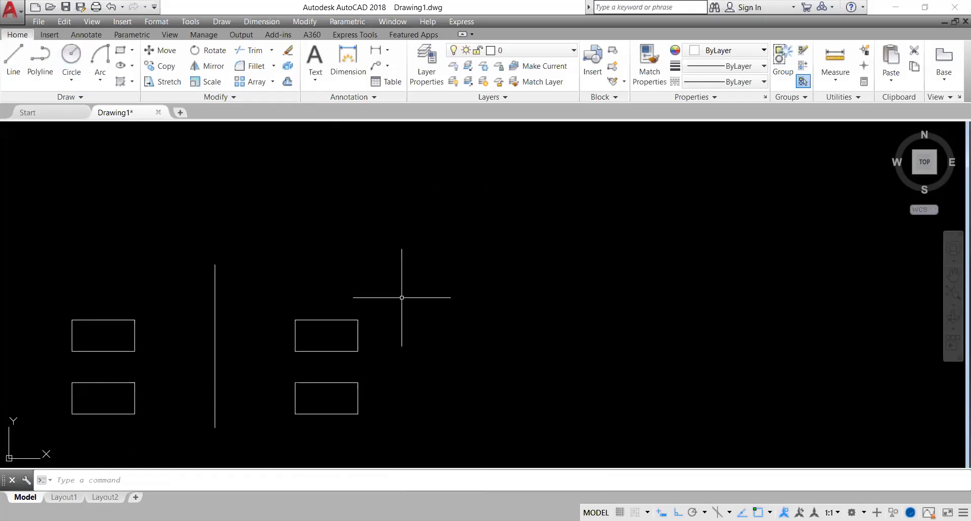
Draw a radius-10 circle centred to the right of the rectangles.
click(76, 56)
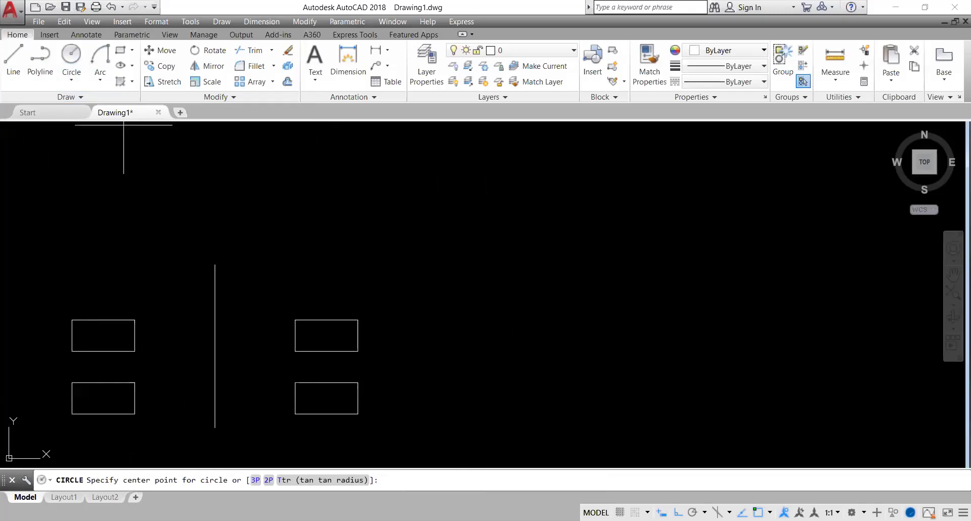
click(482, 342)
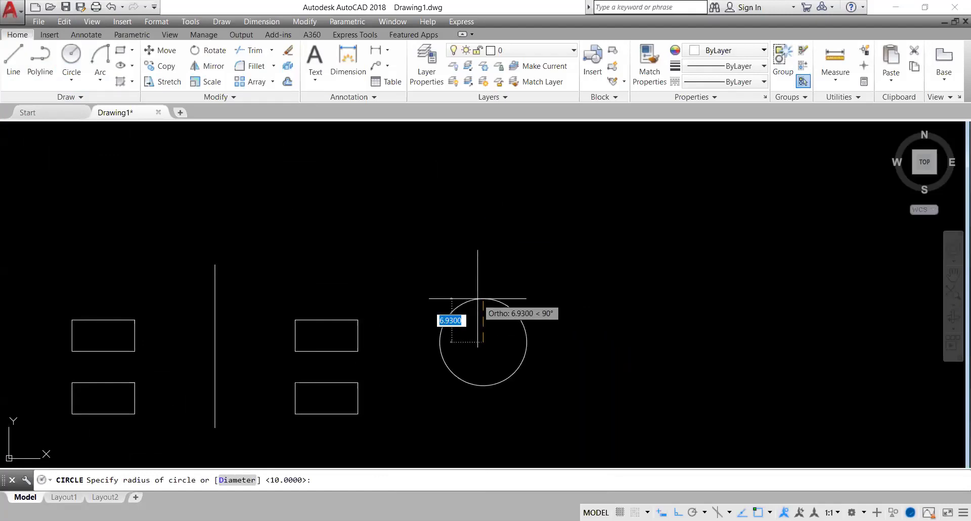
key(BackSpace)
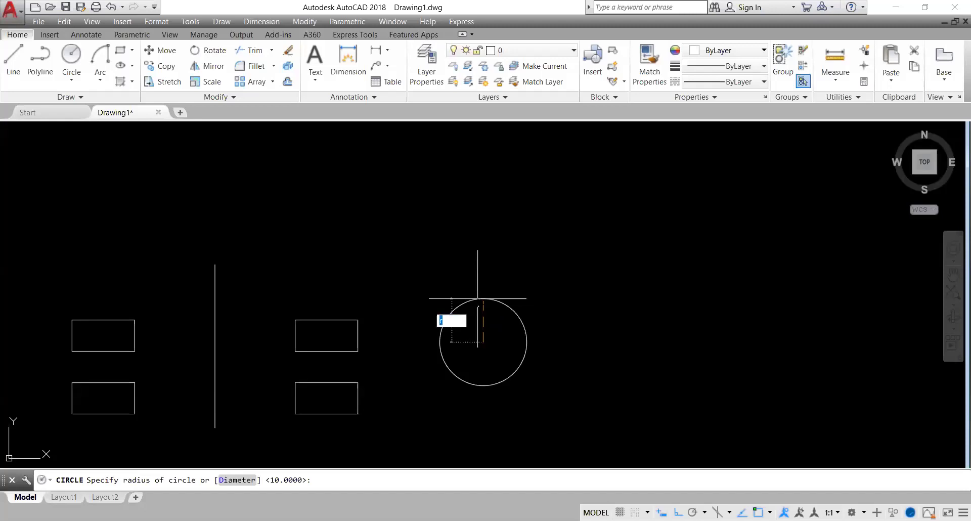
text(10)
key(Return)
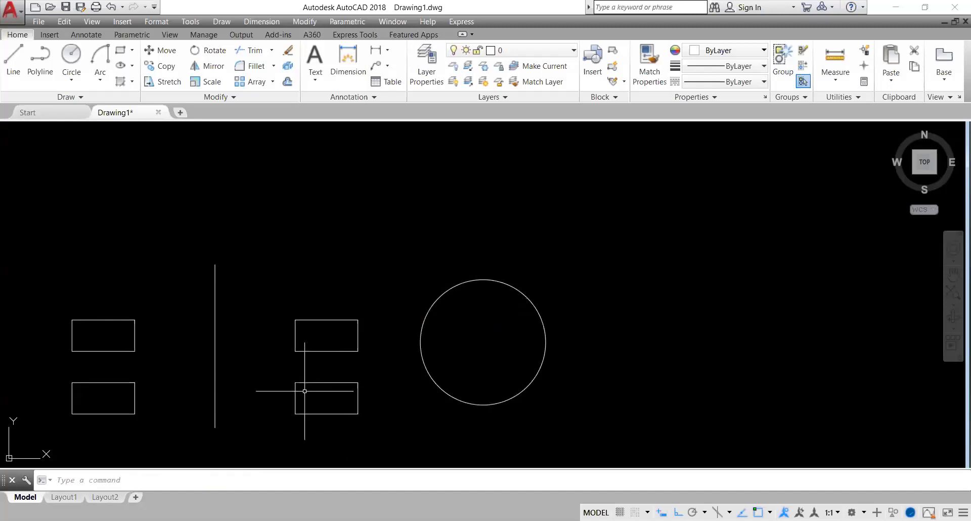
Draw a horizontal line from 12 units left of the circle centre to past its right edge.
click(15, 70)
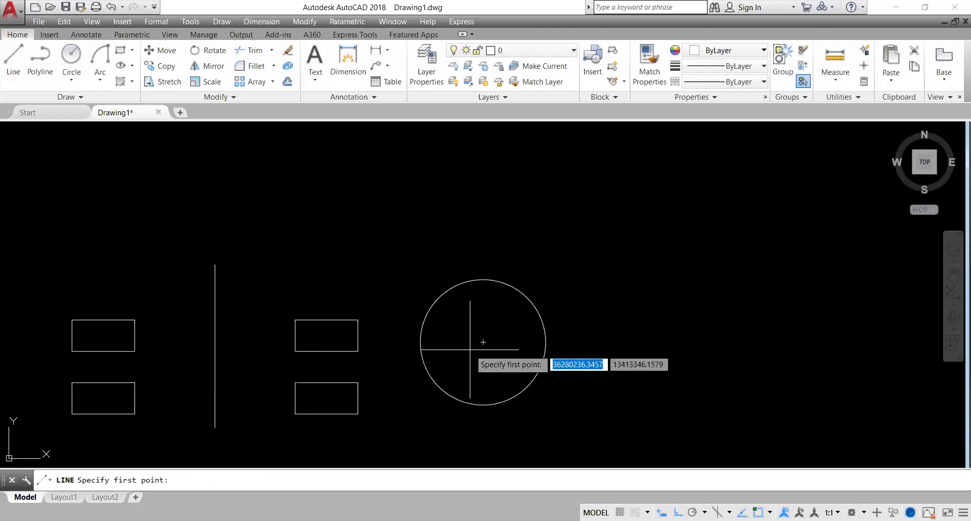
text(12)
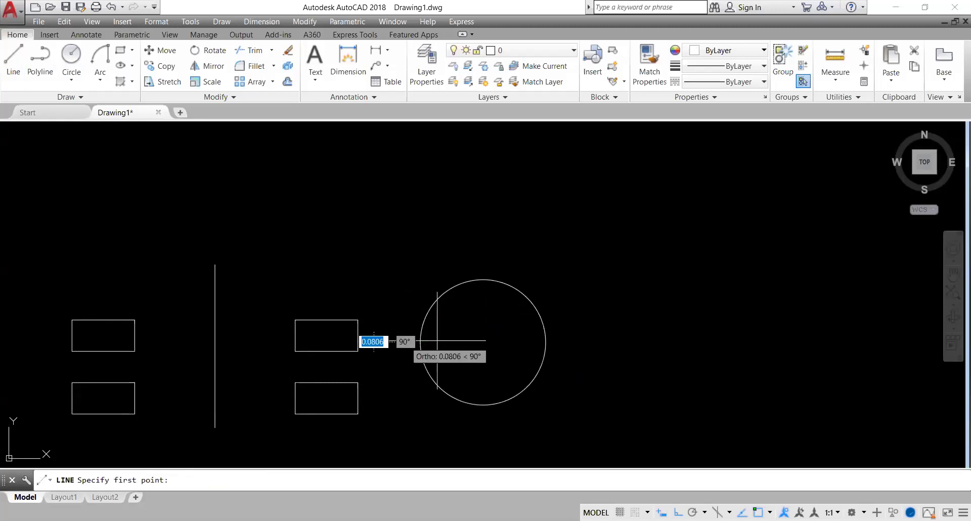
key(Return)
click(573, 342)
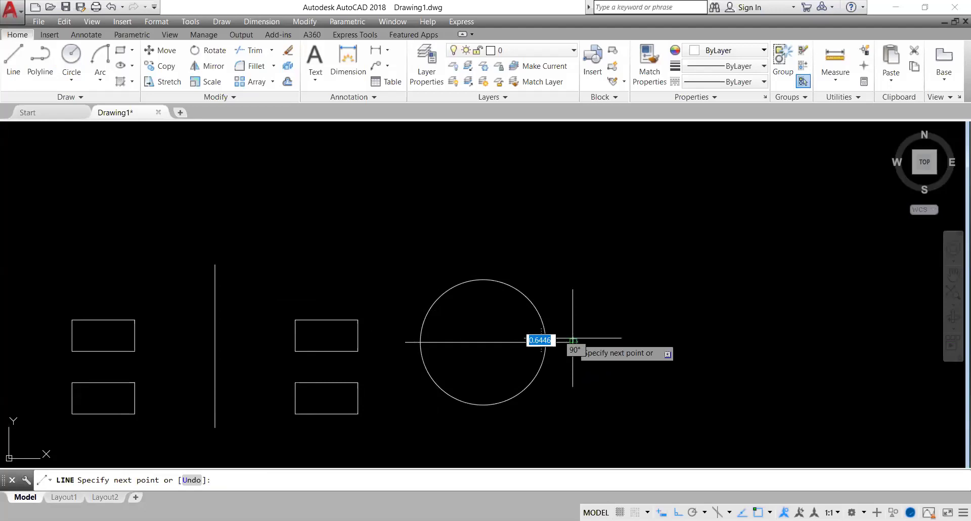
key(Return)
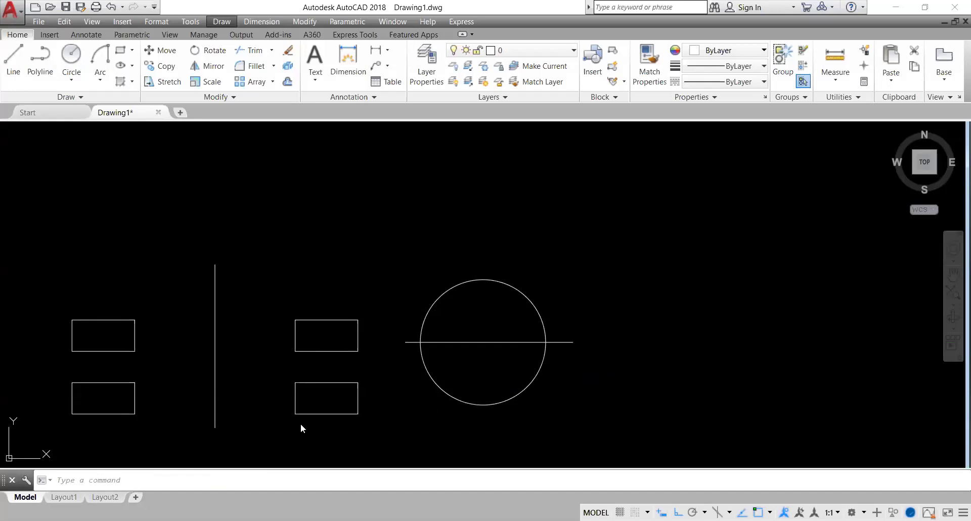
click(271, 50)
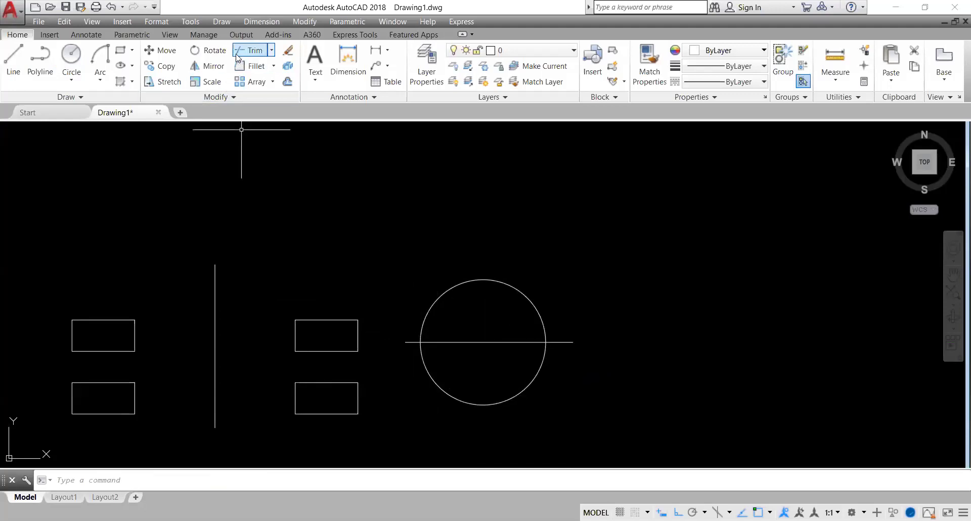
Trim the line's left and right overhangs and the circle's lower arc, using all objects as edges.
click(249, 50)
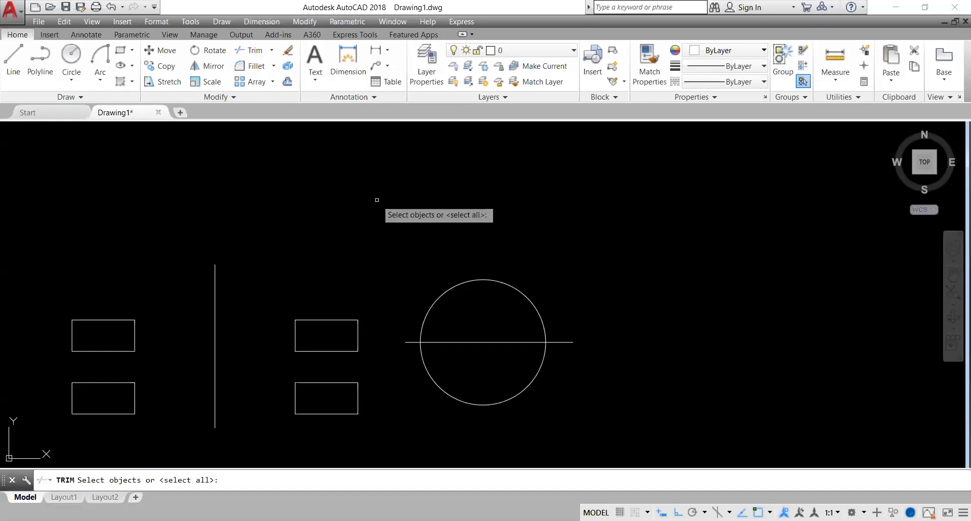
key(Return)
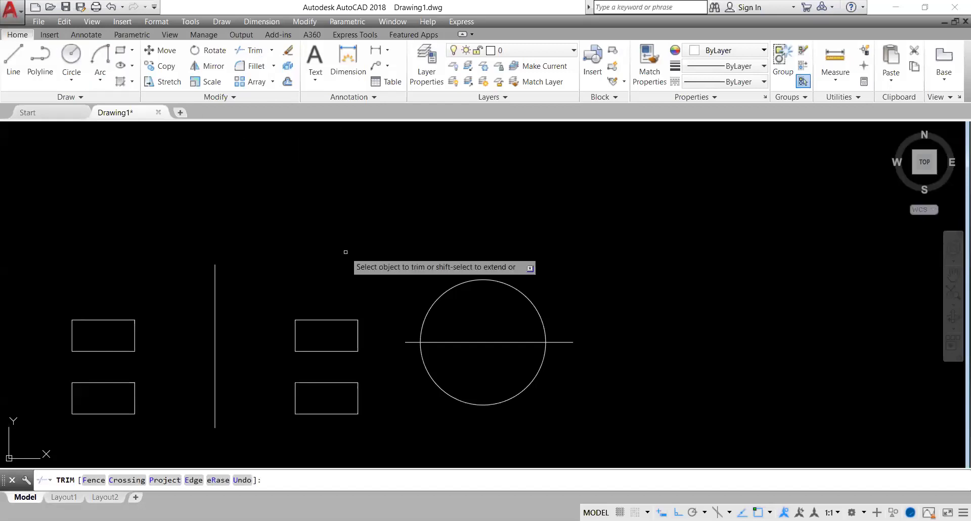
click(414, 342)
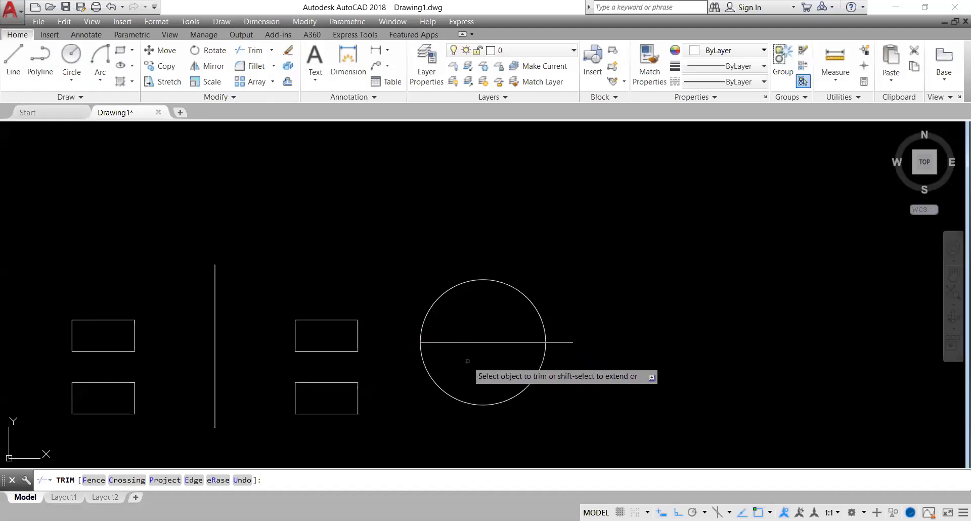
click(559, 343)
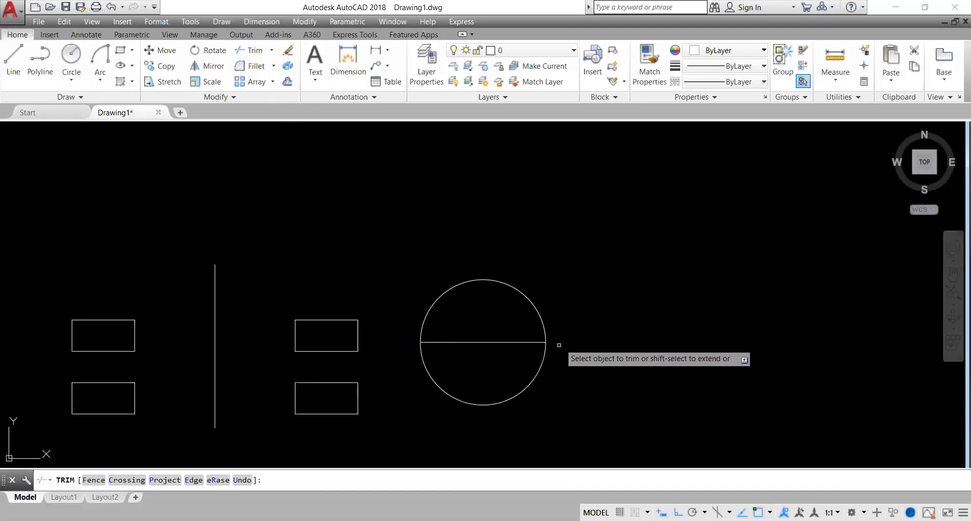
click(539, 367)
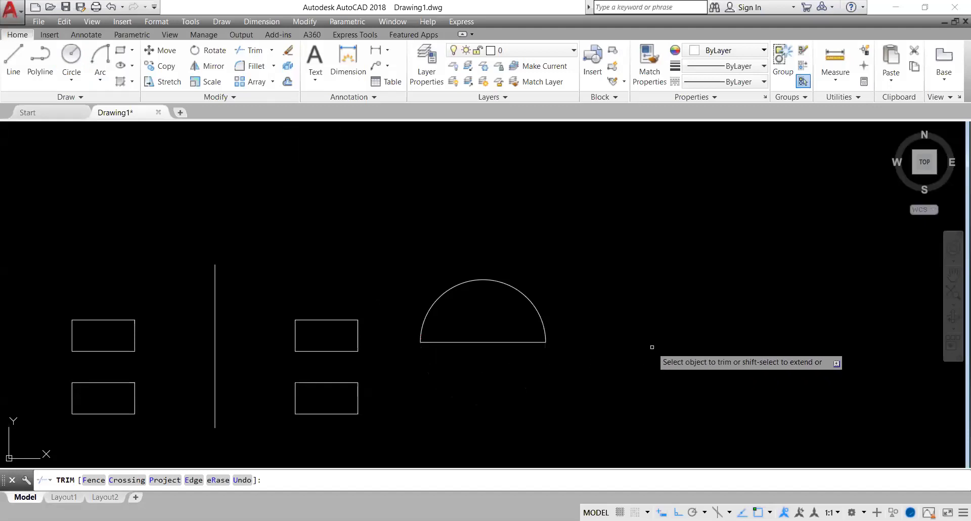
key(Return)
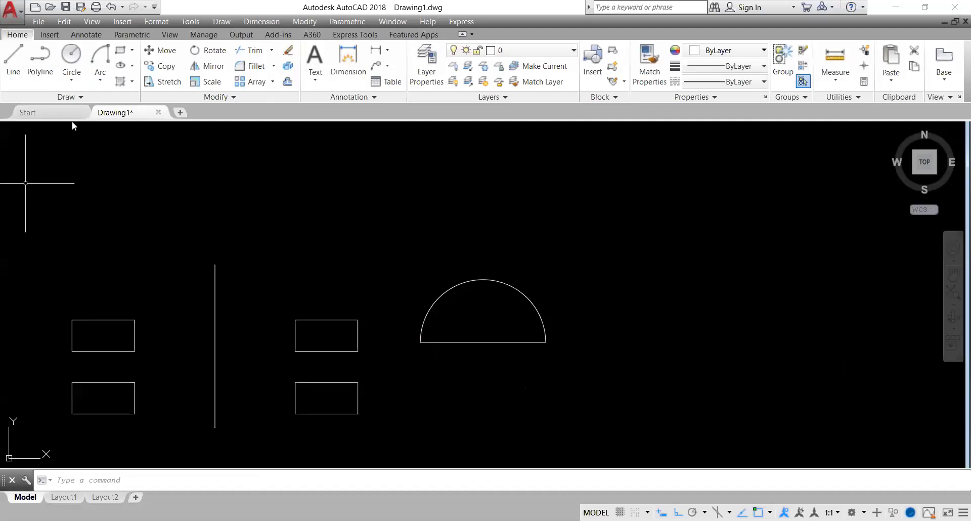
Draw a vertical line through the upper-right rectangle ending inside the lower-right rectangle.
click(13, 63)
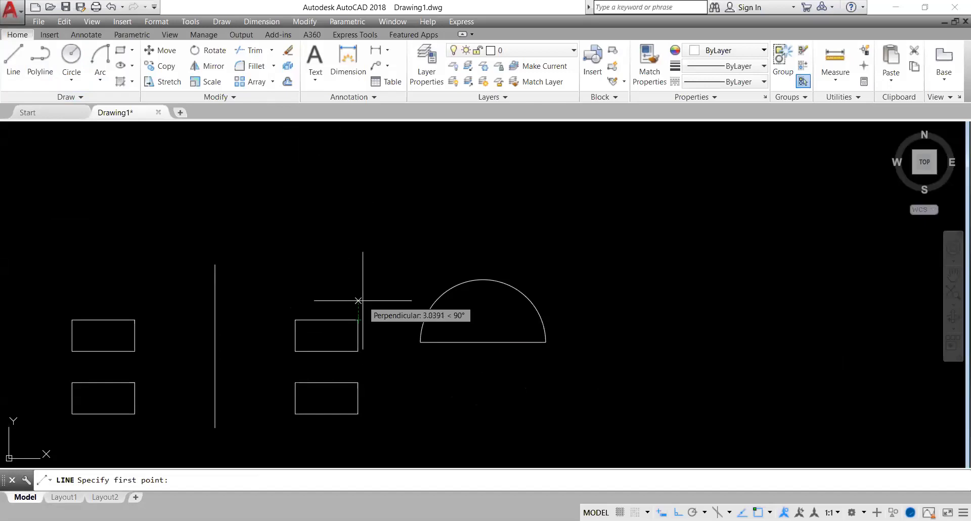
click(331, 291)
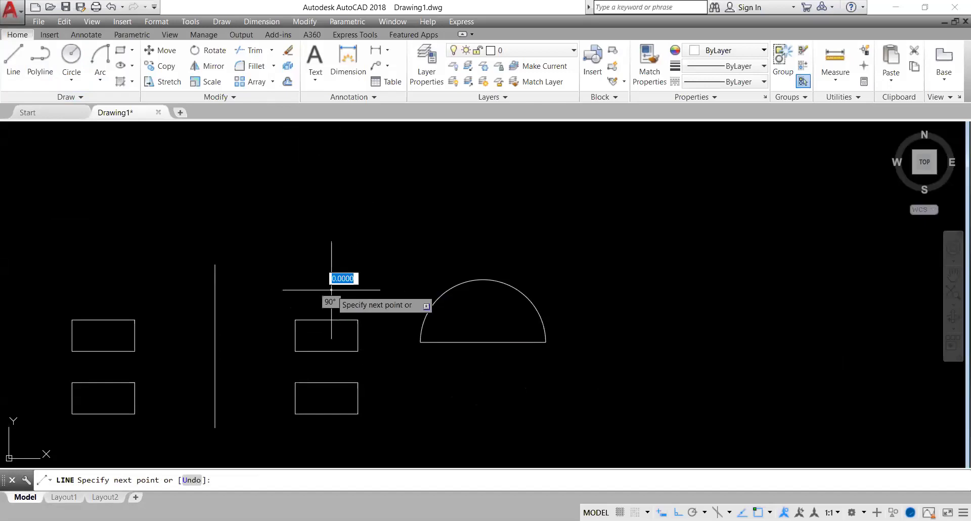
click(331, 397)
key(Escape)
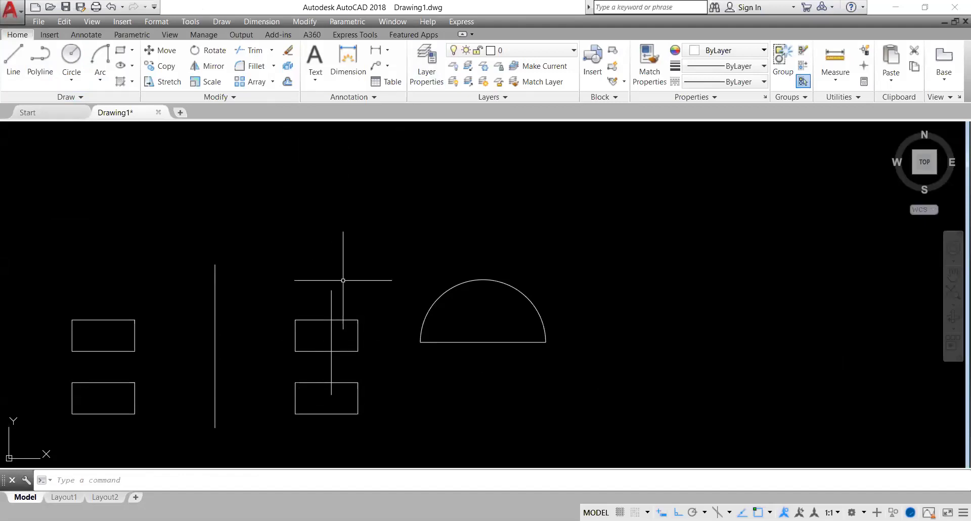
scroll(324, 304, up, 4)
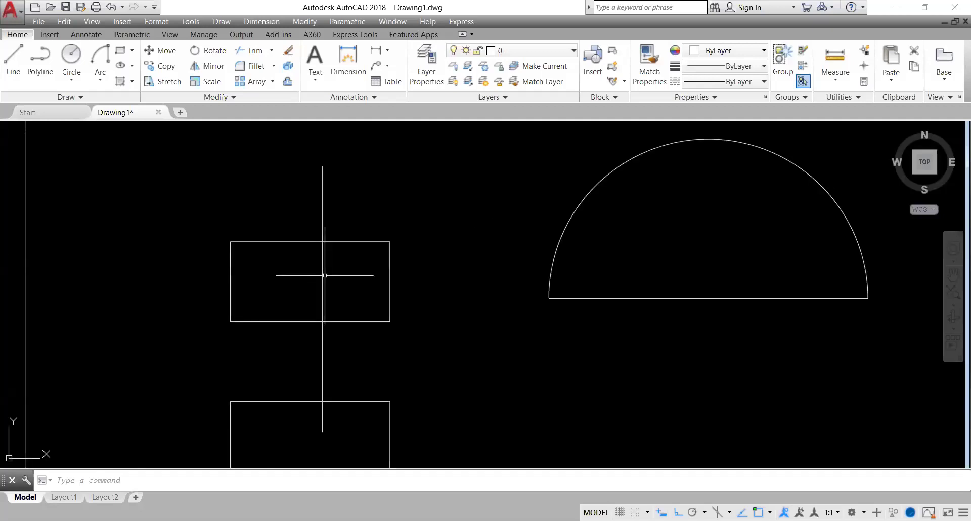
Trim the vertical line above the top rectangle, then undo that first trim attempt.
click(251, 50)
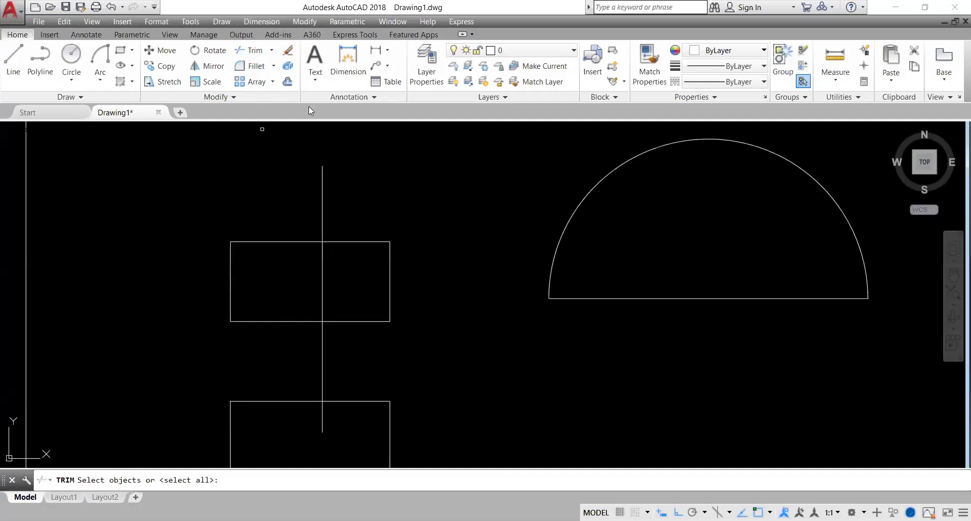
key(Return)
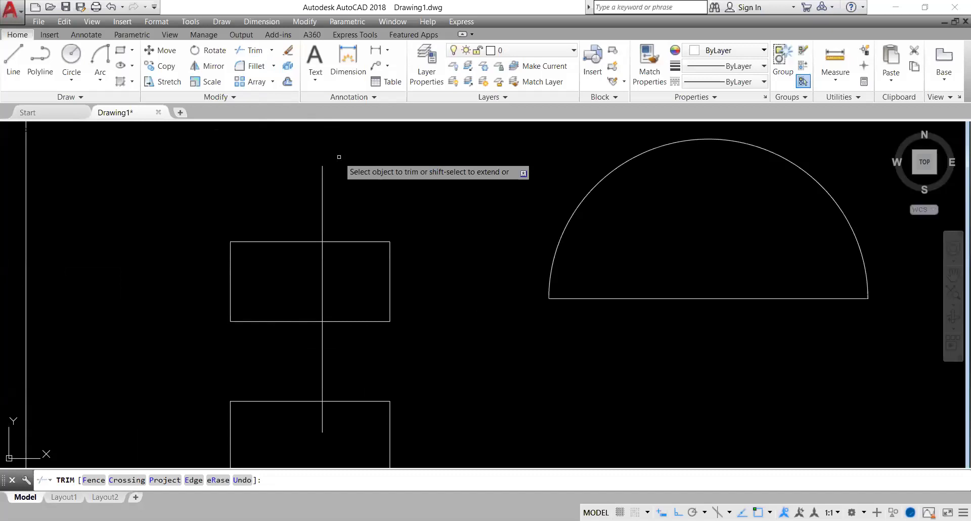
click(325, 190)
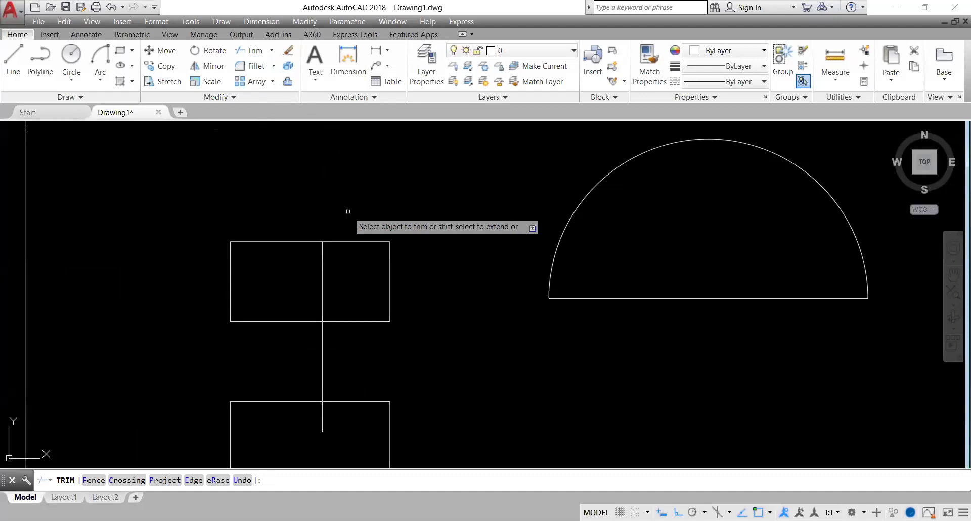
key(Escape)
key(ctrl+z)
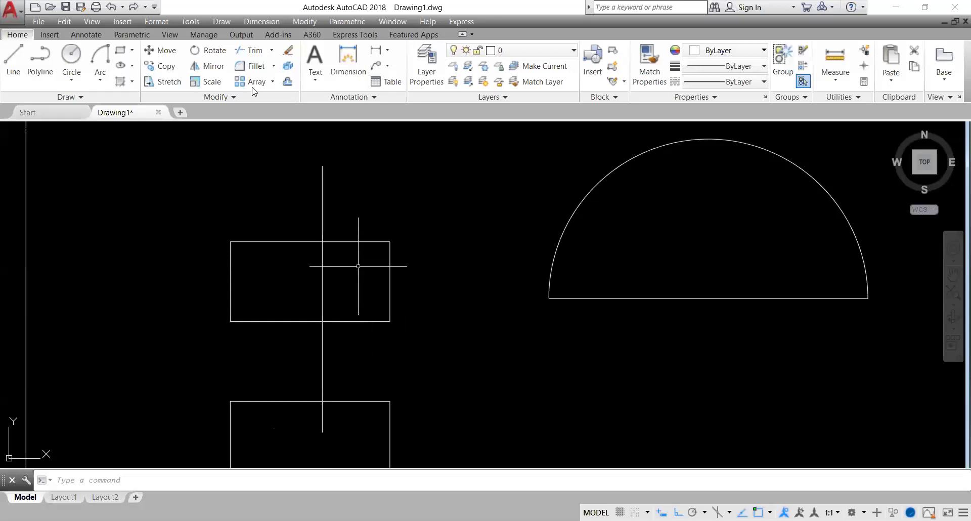
Trim the vertical line above, below and between the rectangles, leaving only the upper-right divider.
click(253, 50)
key(Return)
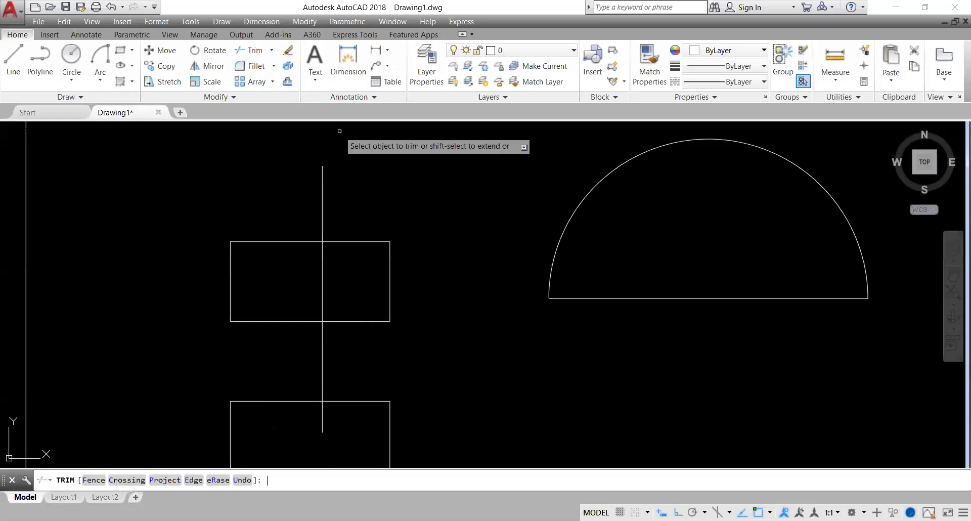
click(322, 185)
click(322, 416)
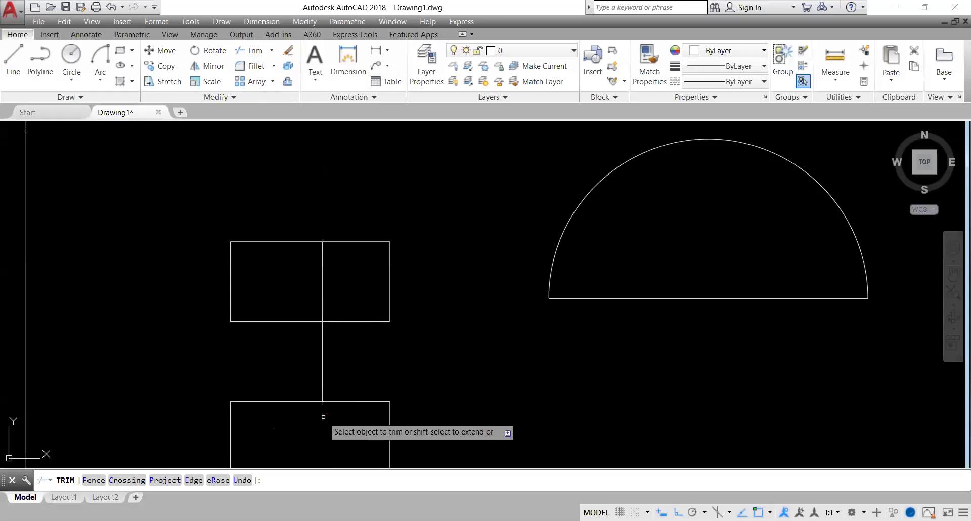
click(321, 328)
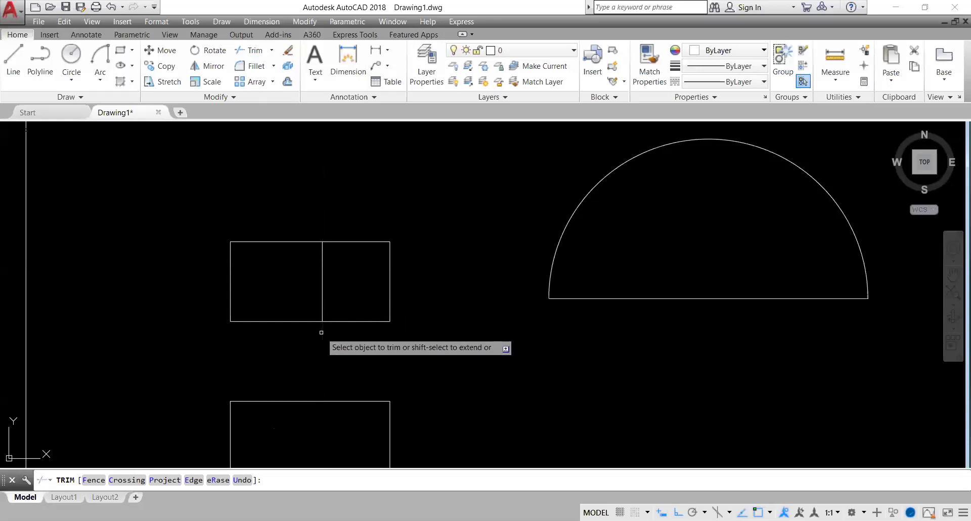
key(Return)
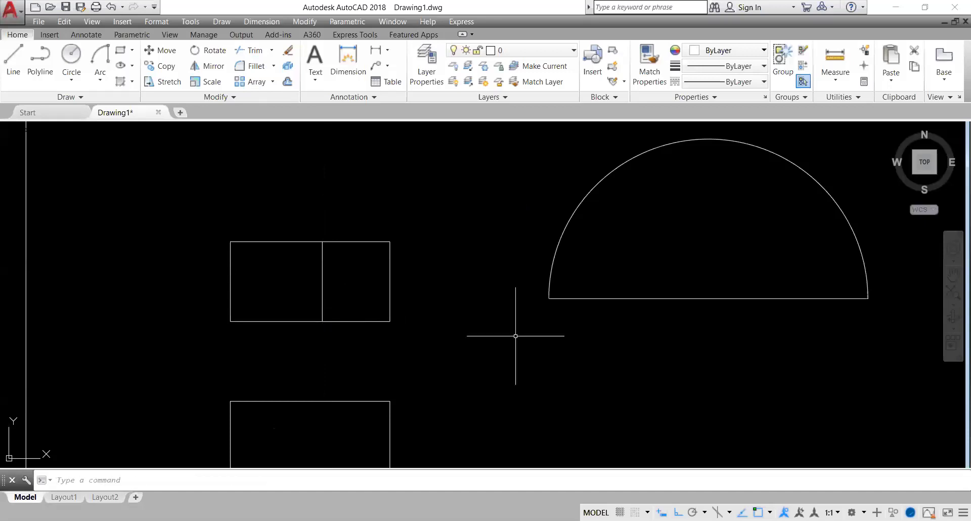
scroll(411, 330, down, 4)
scroll(411, 326, down, 2)
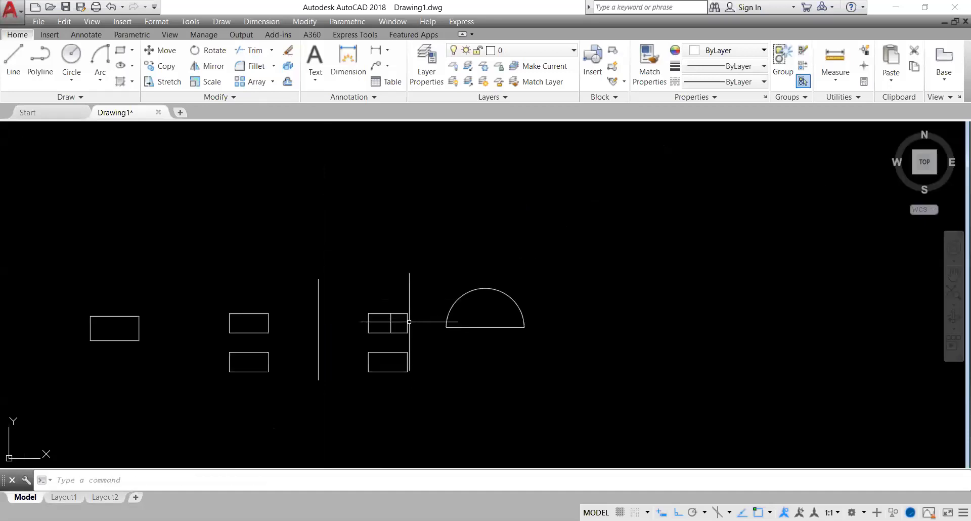
scroll(406, 329, up, 2)
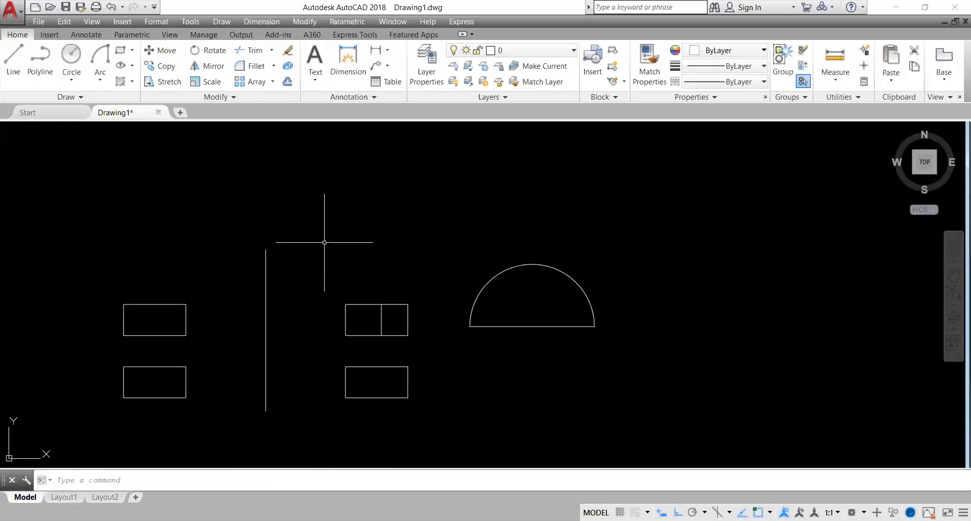
click(273, 50)
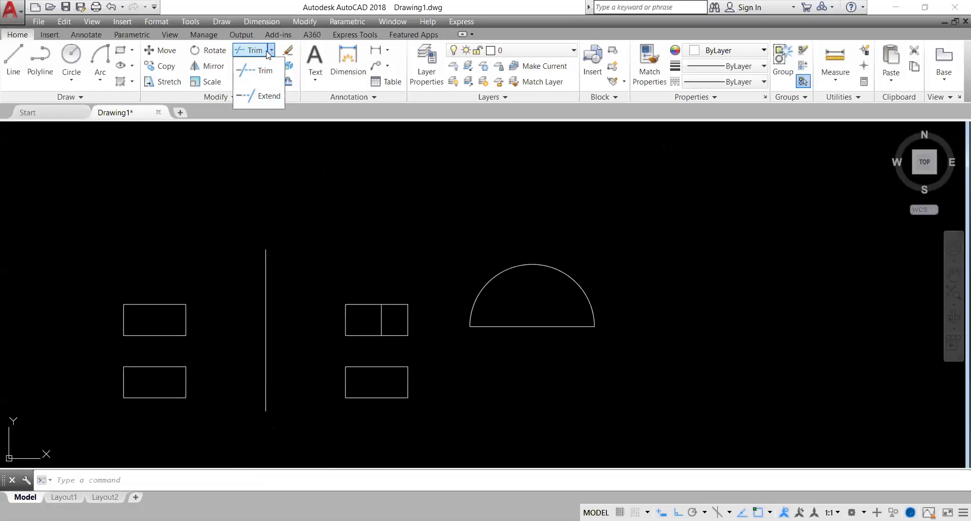
click(272, 51)
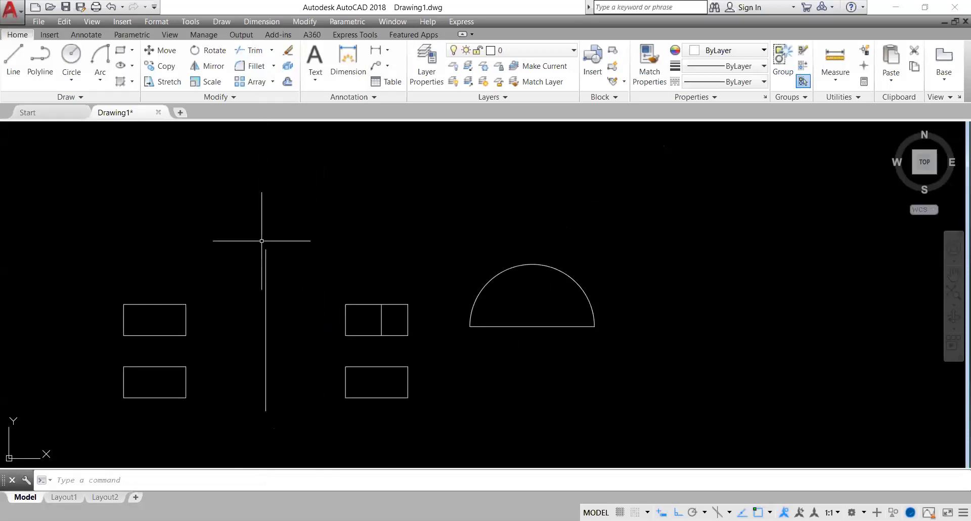
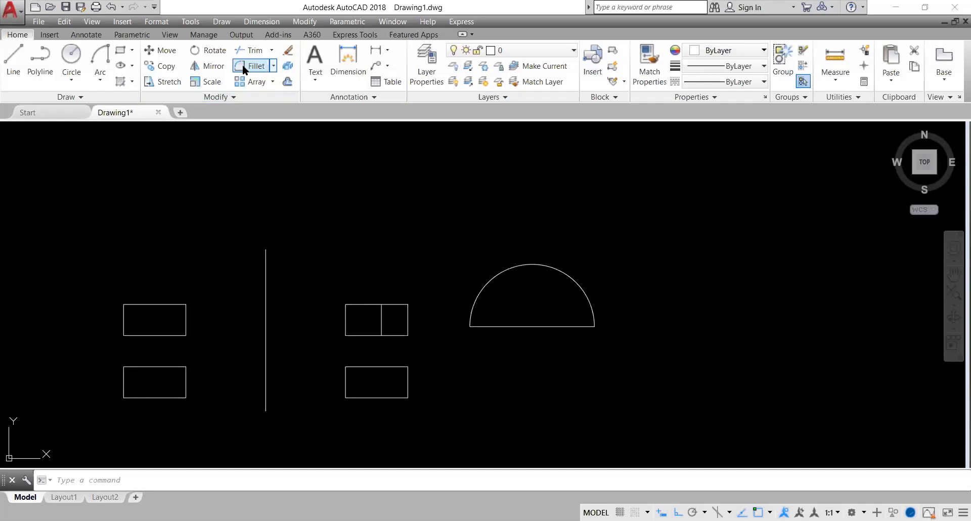
Erase the vertical divider line inside the upper-middle rectangle.
click(274, 67)
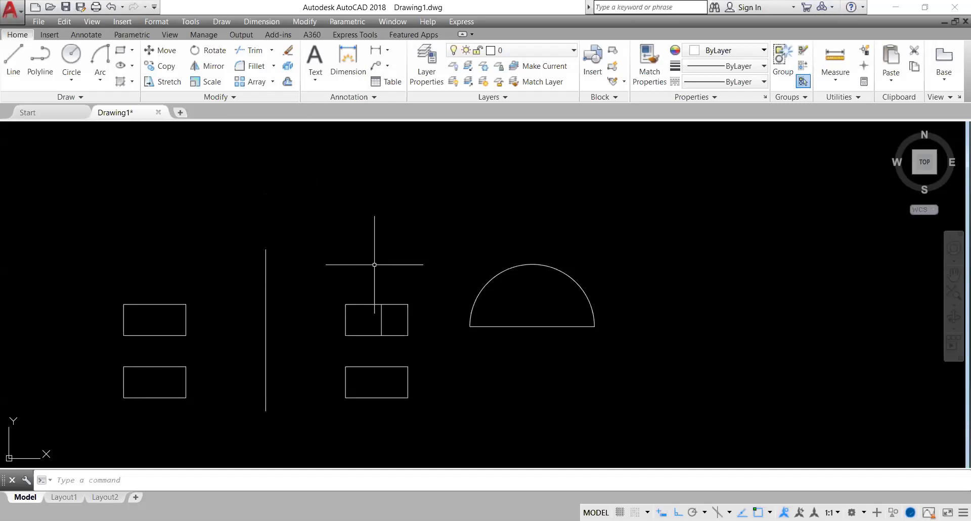
click(186, 309)
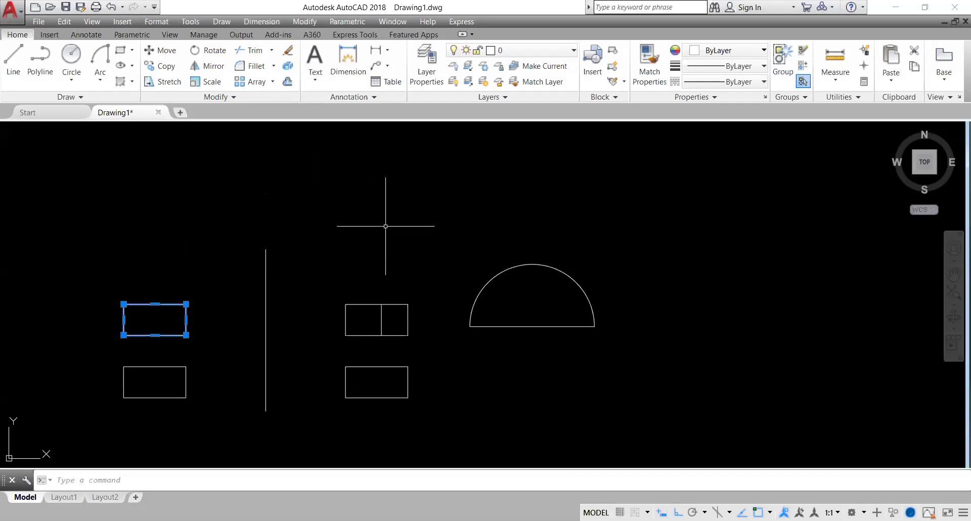
key(Escape)
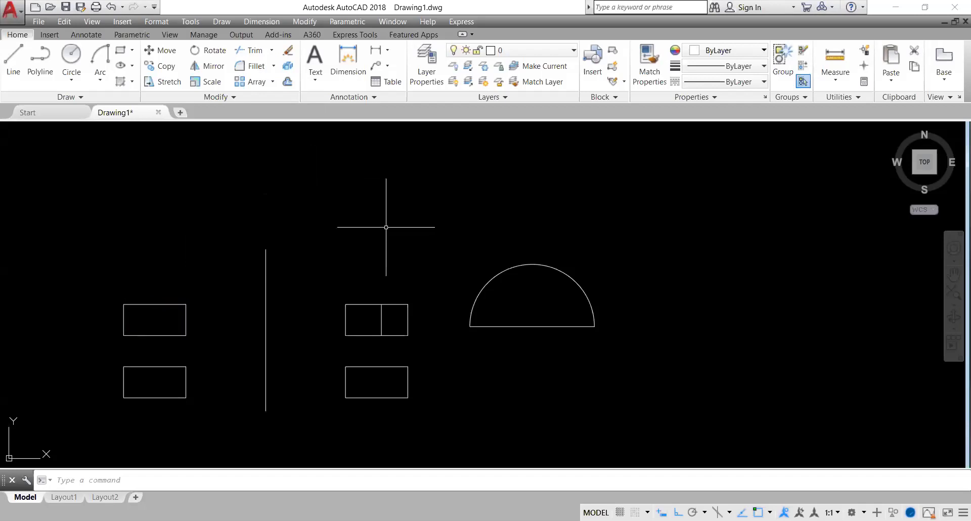
click(381, 311)
key(Delete)
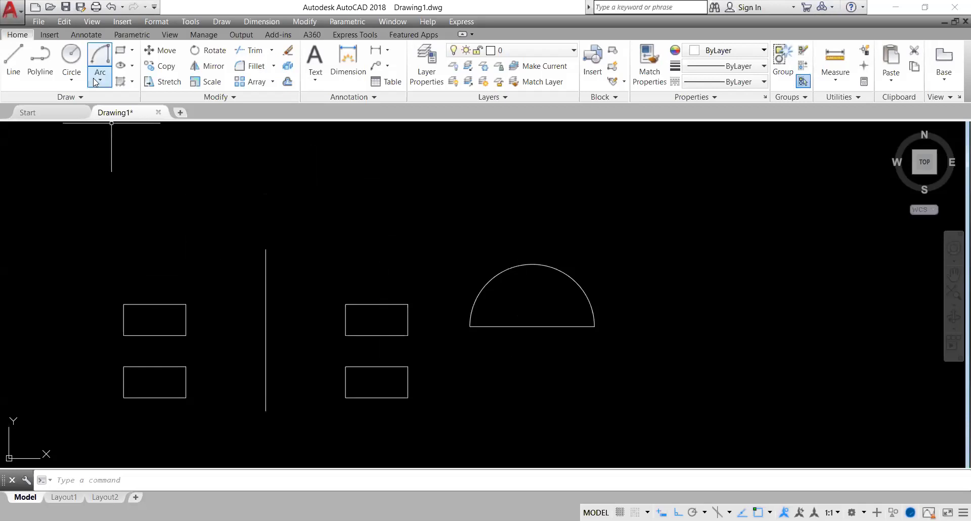
click(121, 49)
Draw a horizontal line right of the semicircle with a 20-unit vertical line dropping from its end.
key(Escape)
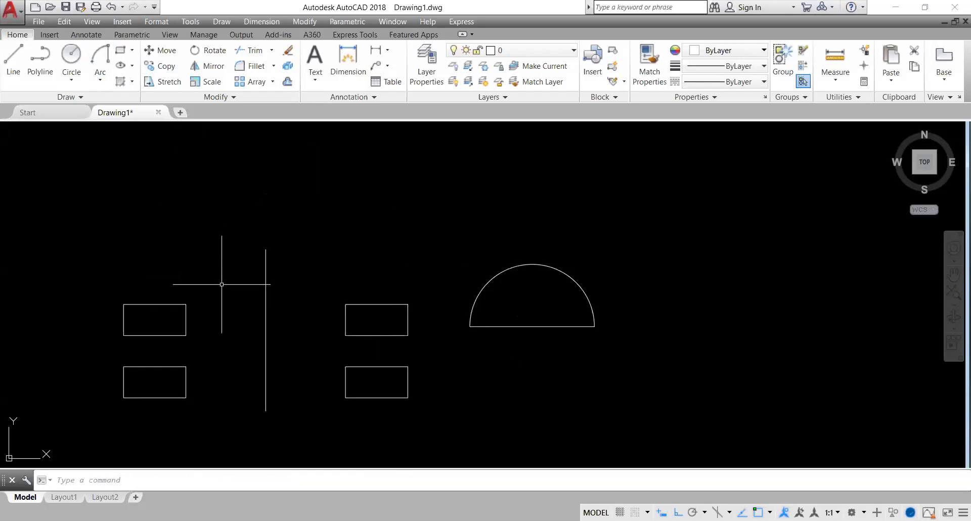
click(13, 62)
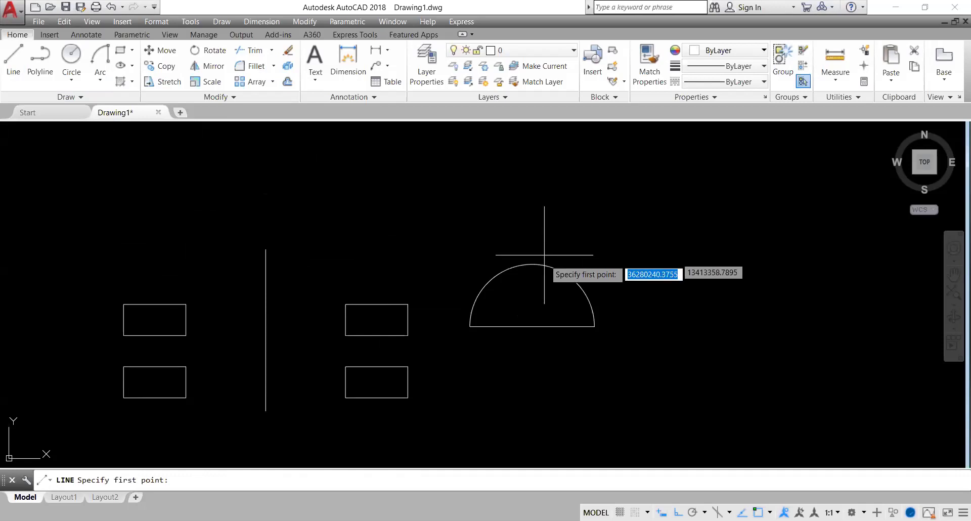
click(612, 215)
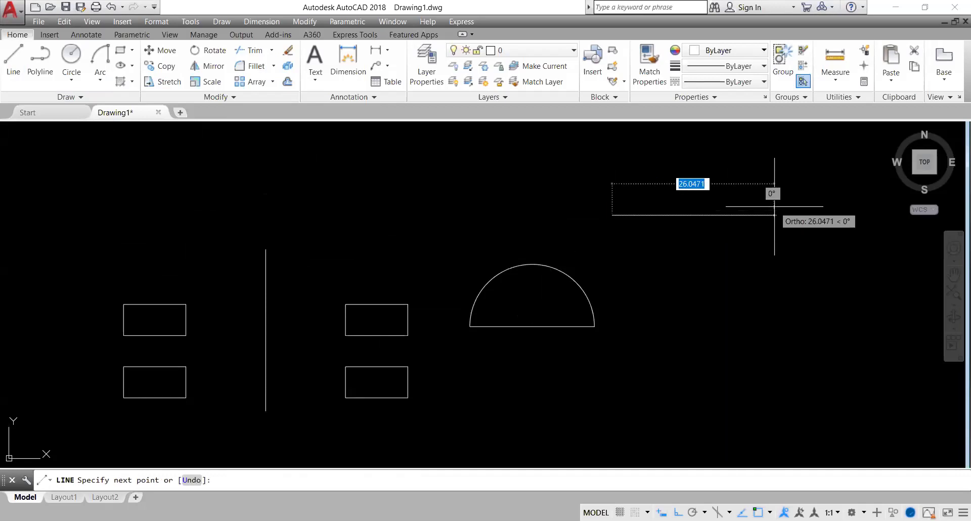
click(736, 215)
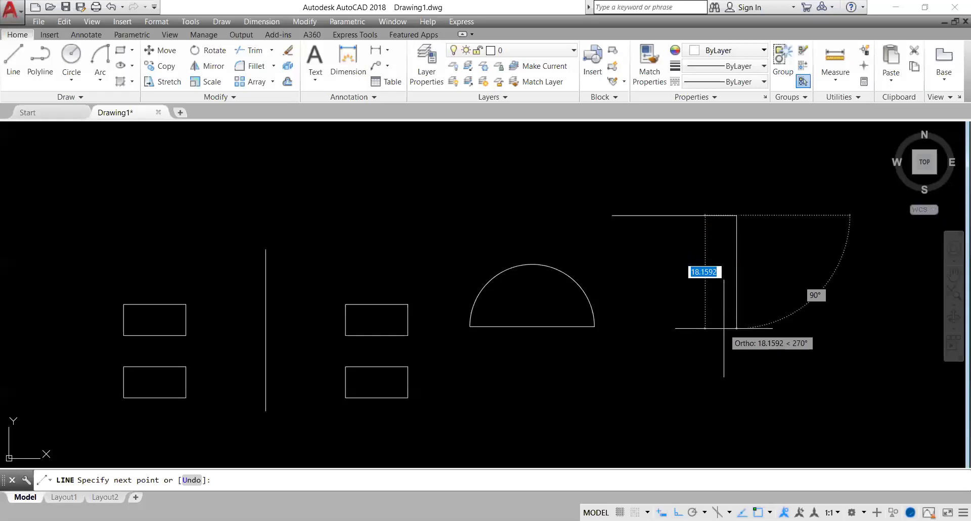
text(20)
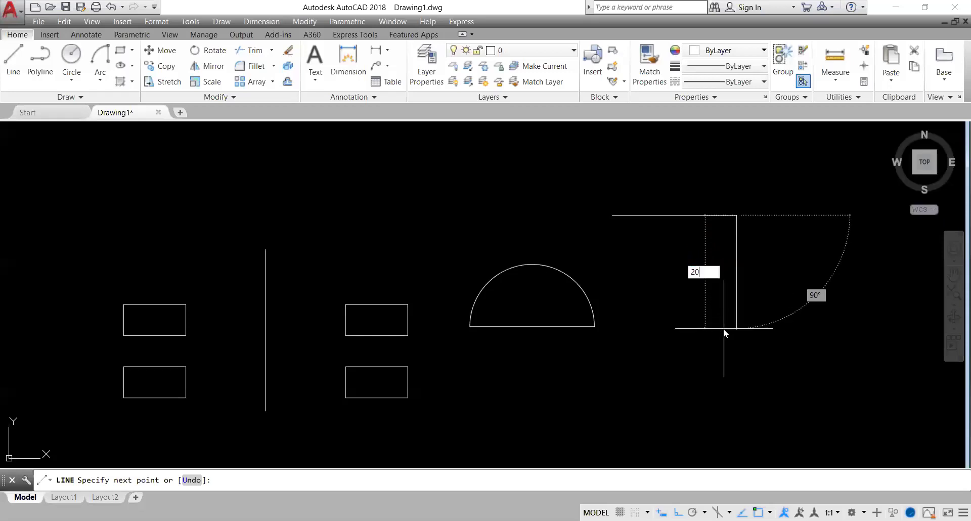
key(Return)
key(Return)
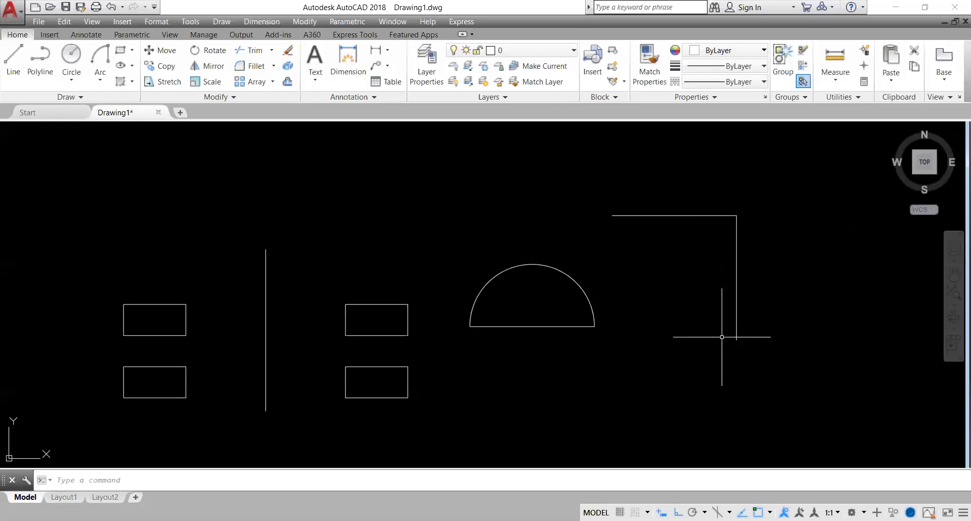
scroll(577, 306, up, 2)
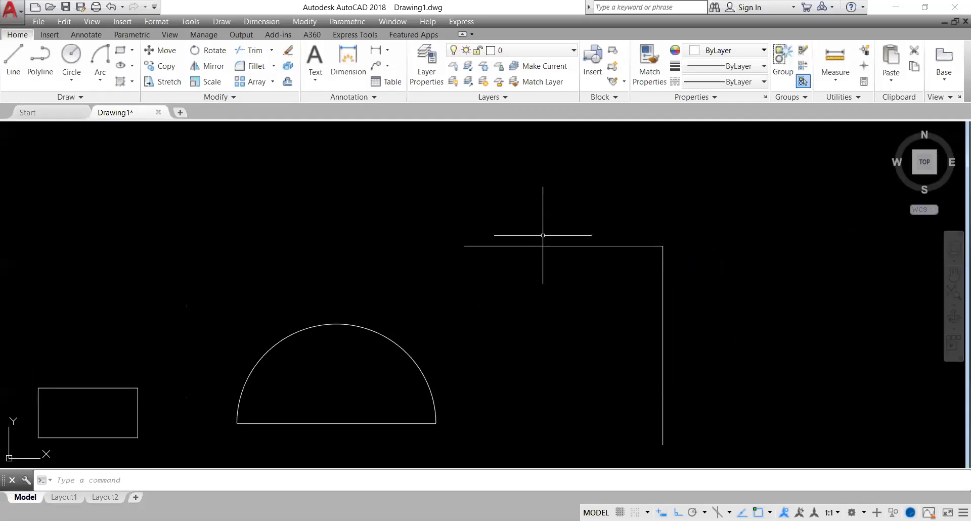
click(255, 66)
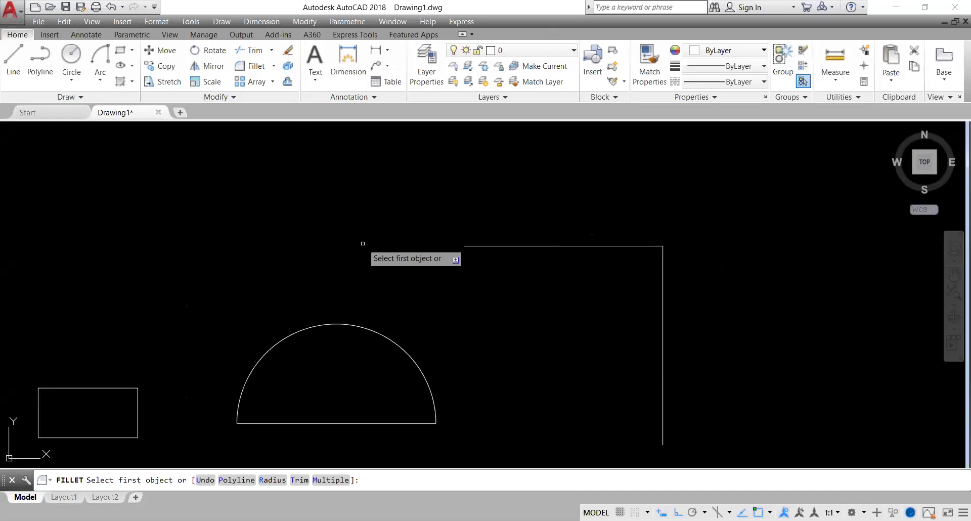
text(r)
key(Return)
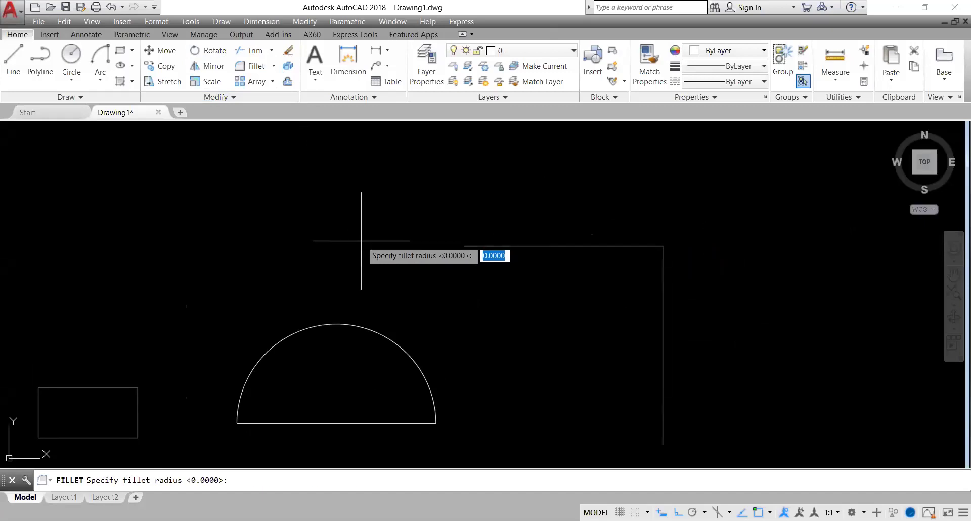
text(2)
key(Return)
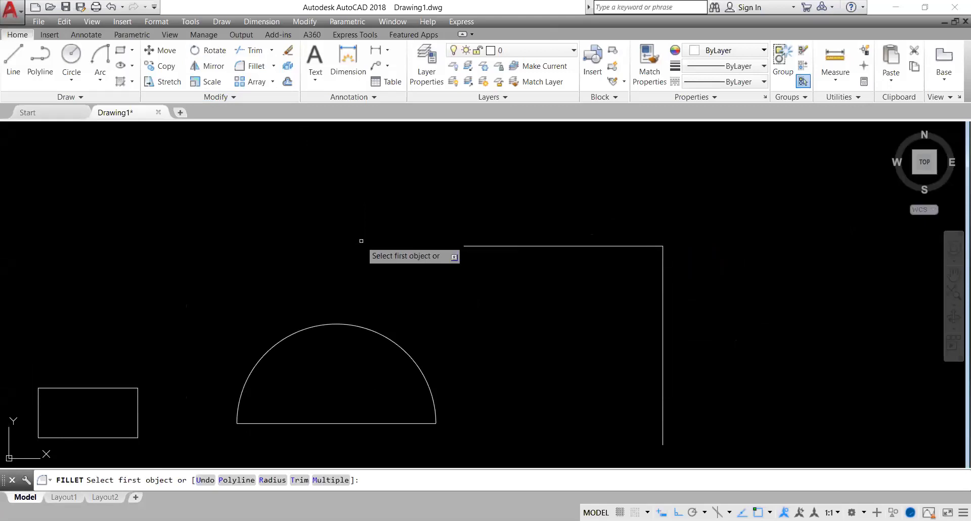
click(546, 245)
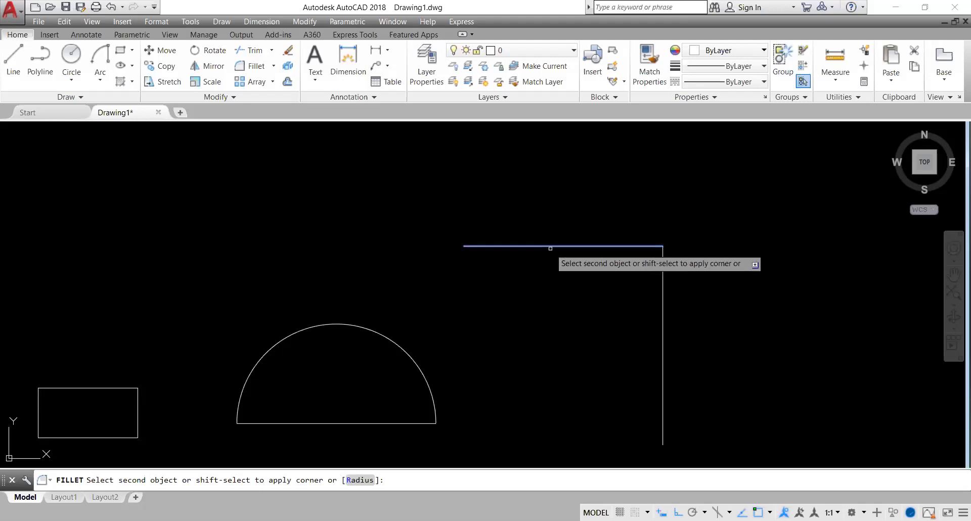
click(663, 361)
scroll(652, 212, up, 4)
scroll(675, 217, down, 4)
scroll(669, 217, up, 2)
key(ctrl+z)
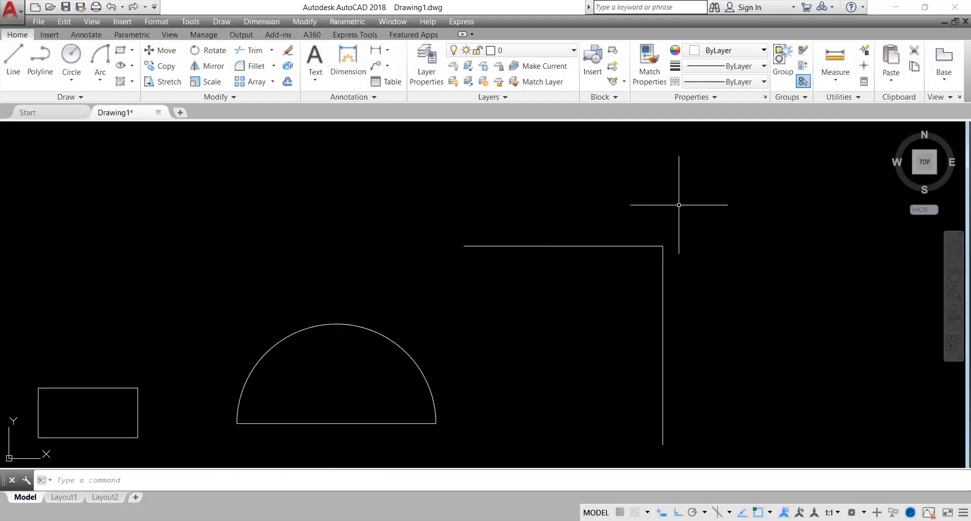
click(252, 66)
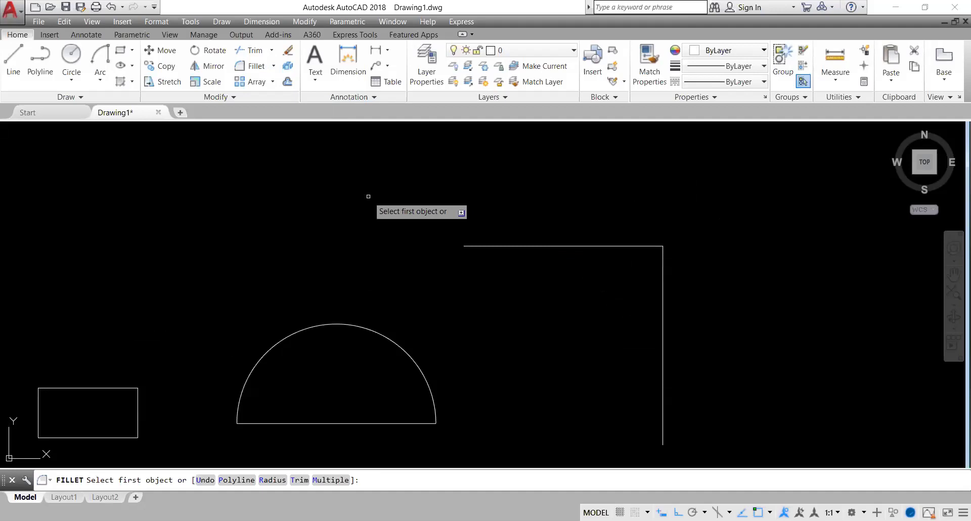
text(r)
key(Return)
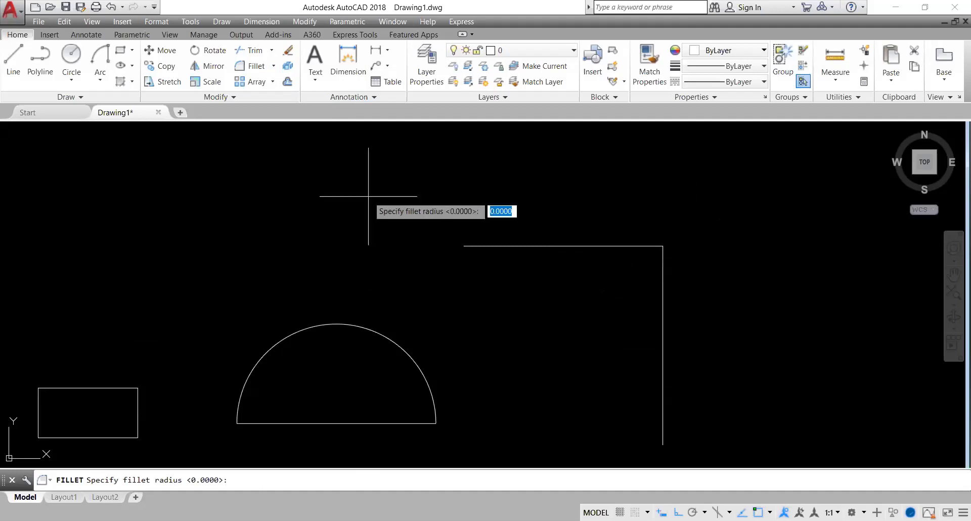
text(5)
key(Return)
click(557, 246)
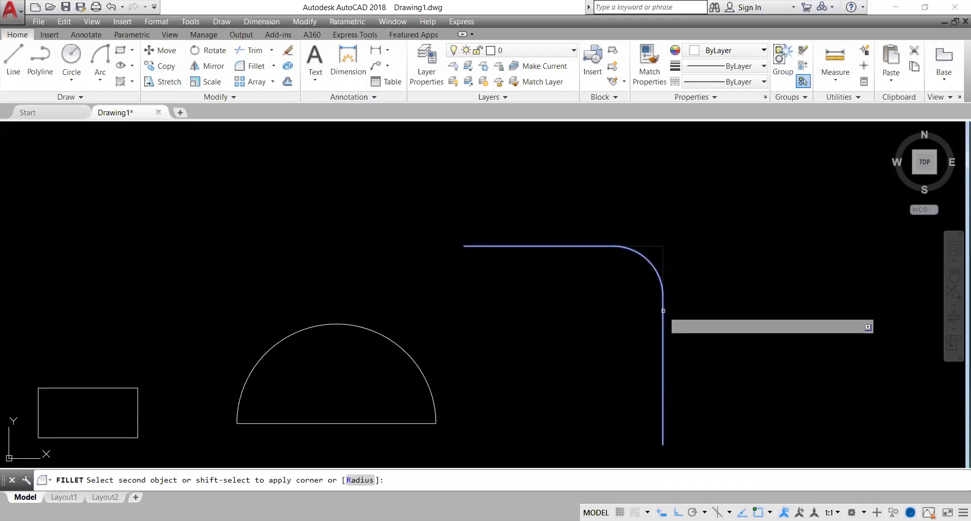
click(660, 303)
scroll(670, 354, down, 2)
middle_drag(657, 351, 572, 239)
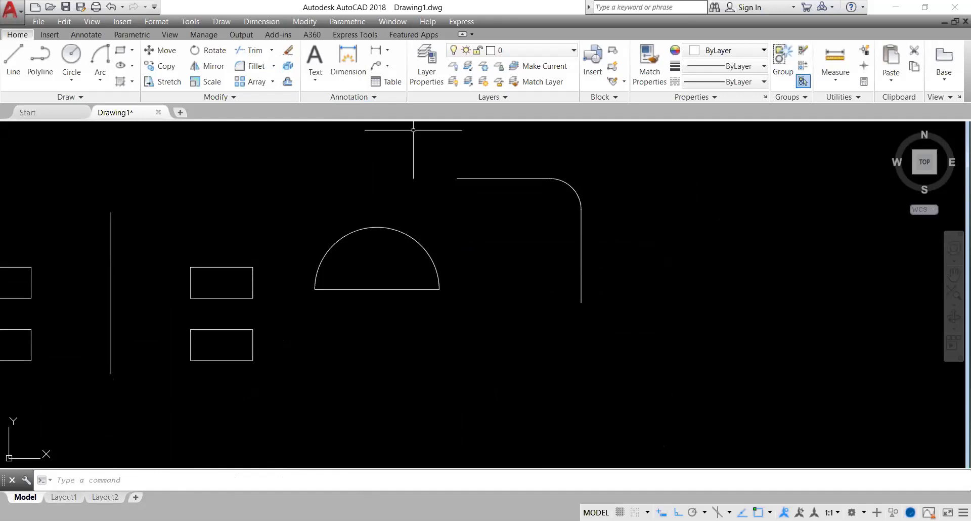
key(ctrl+z)
key(ctrl+z)
key(ctrl+z)
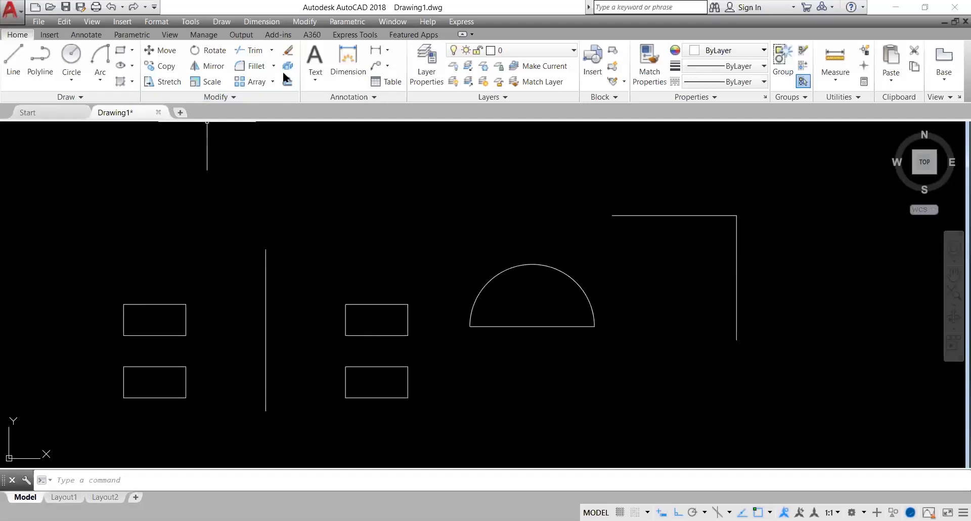
Chamfer the corner between the top line and the vertical line with the default distances.
click(273, 66)
click(271, 108)
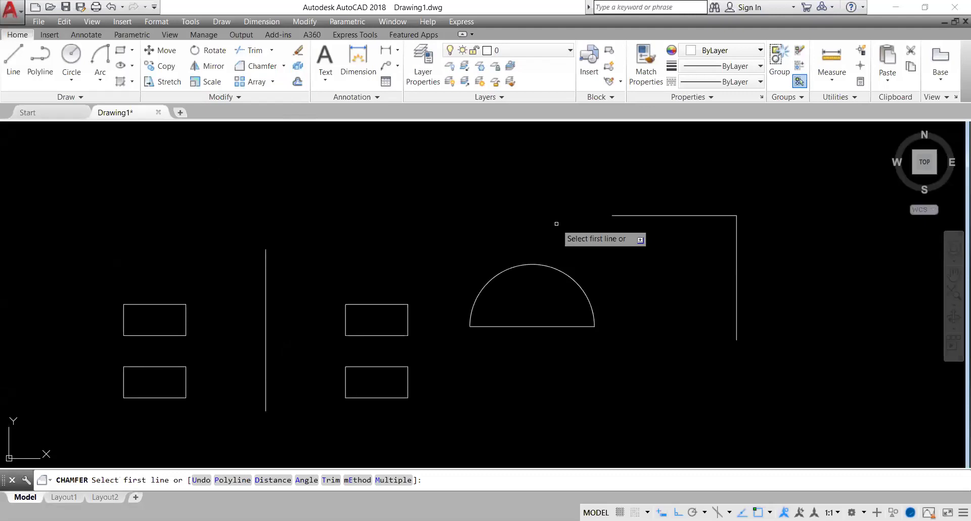
click(659, 215)
click(736, 253)
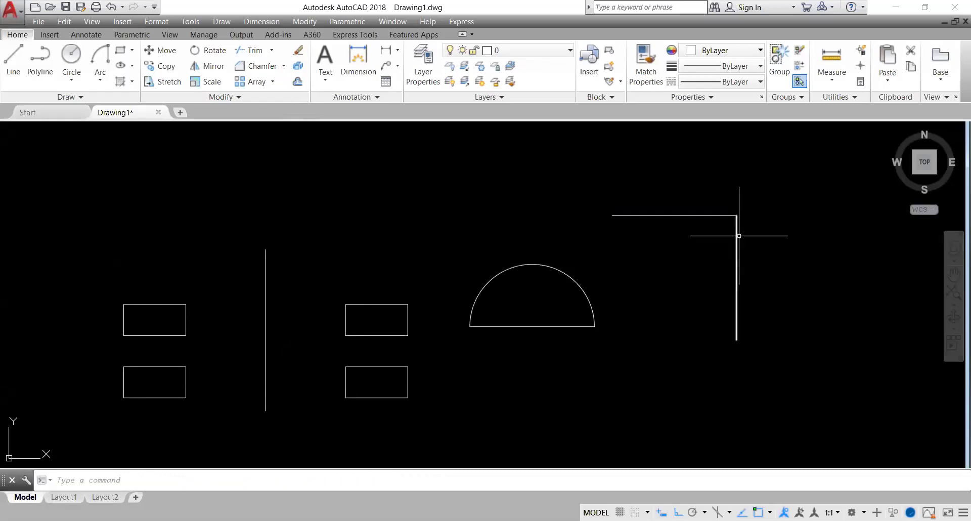
Re-chamfer the corner with equal 2-unit chamfer distances.
click(241, 71)
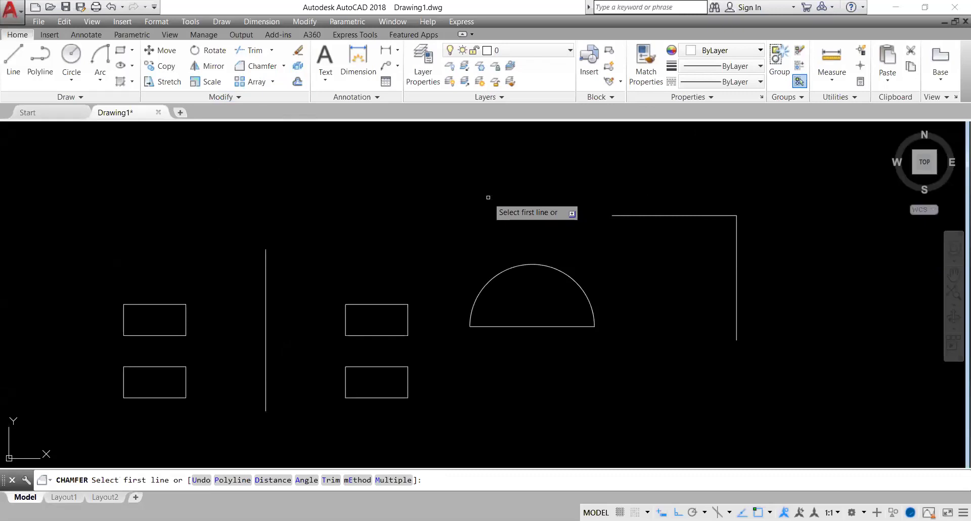
text(d)
key(Return)
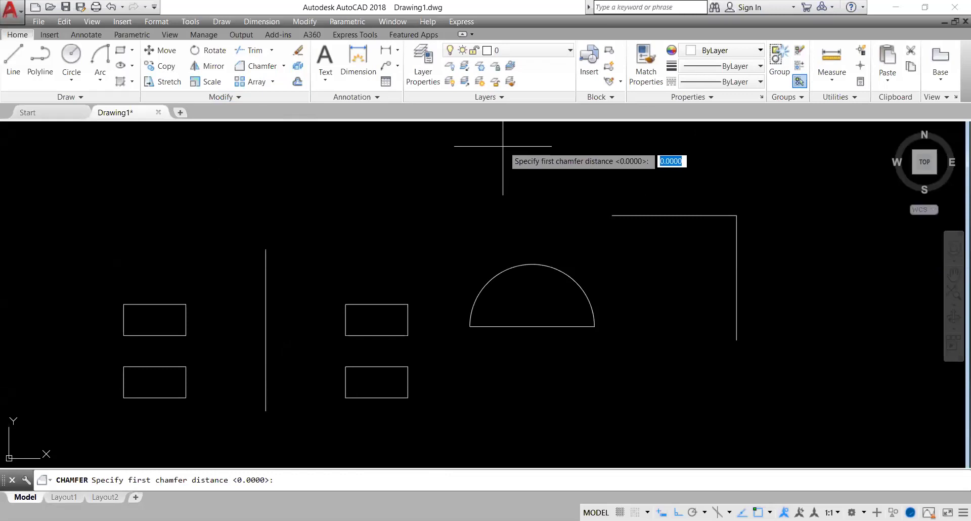
text(2)
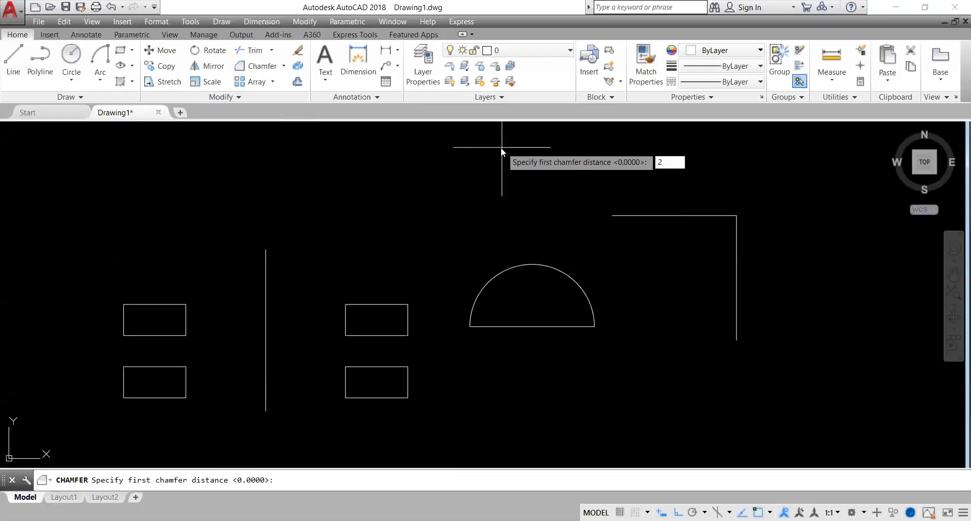
key(Return)
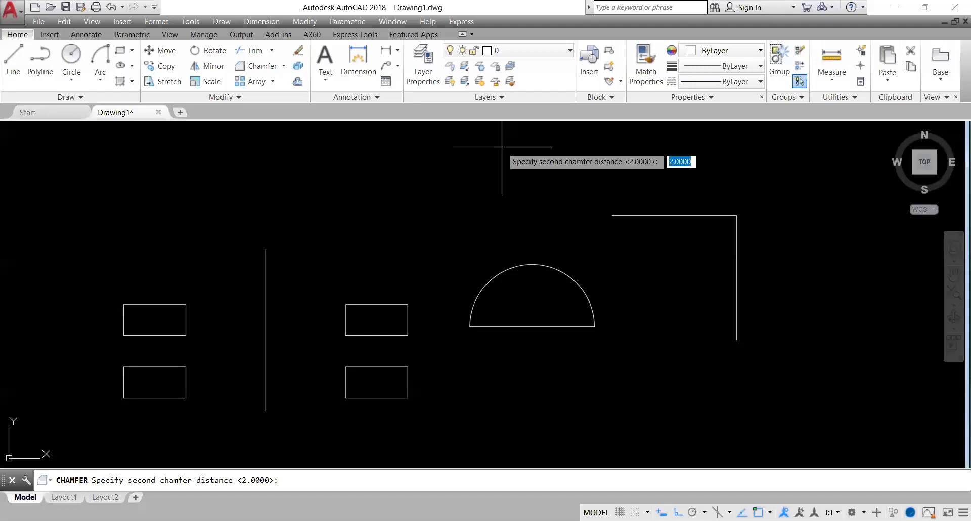
key(Return)
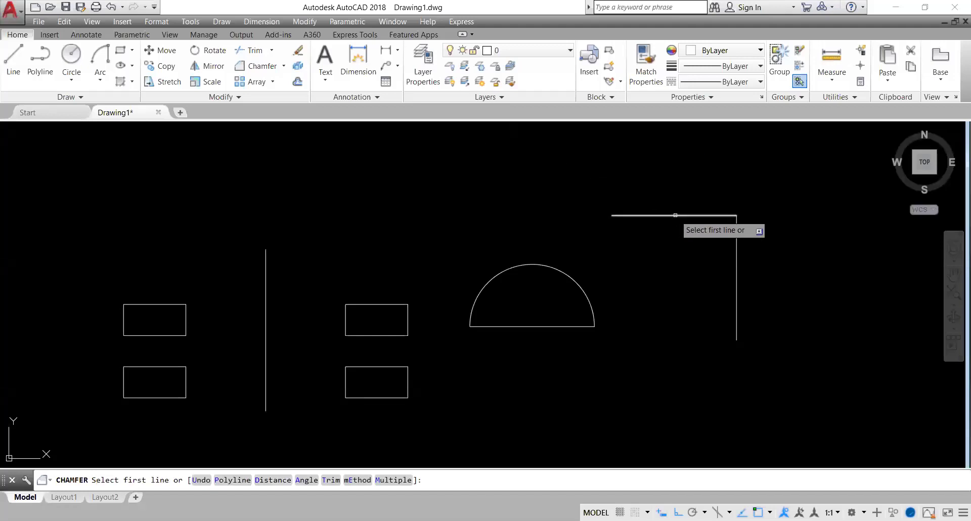
click(675, 215)
click(736, 253)
scroll(731, 208, up, 2)
scroll(731, 207, up, 5)
scroll(705, 204, down, 8)
middle_drag(708, 207, 685, 265)
Undo that and chamfer the corner with equal 5-unit distances instead.
key(ctrl+z)
click(268, 66)
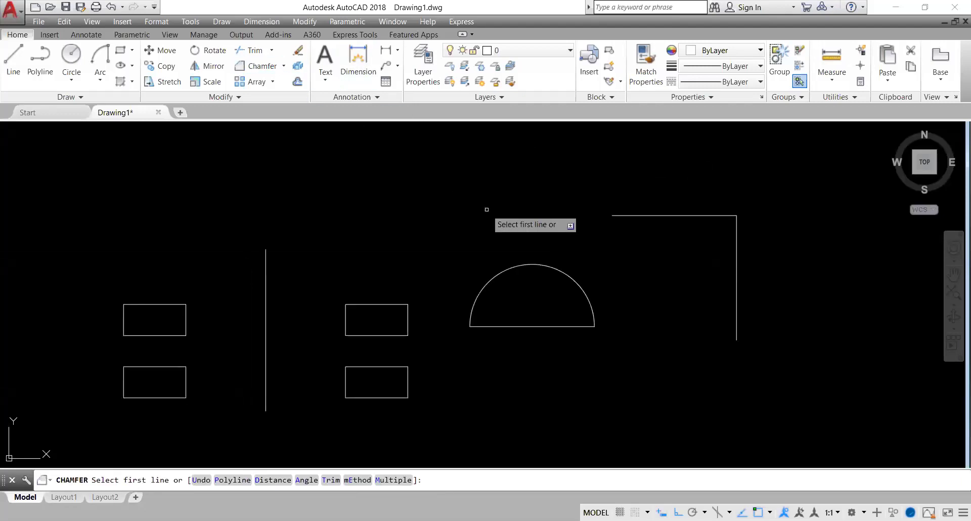
text(d)
key(Return)
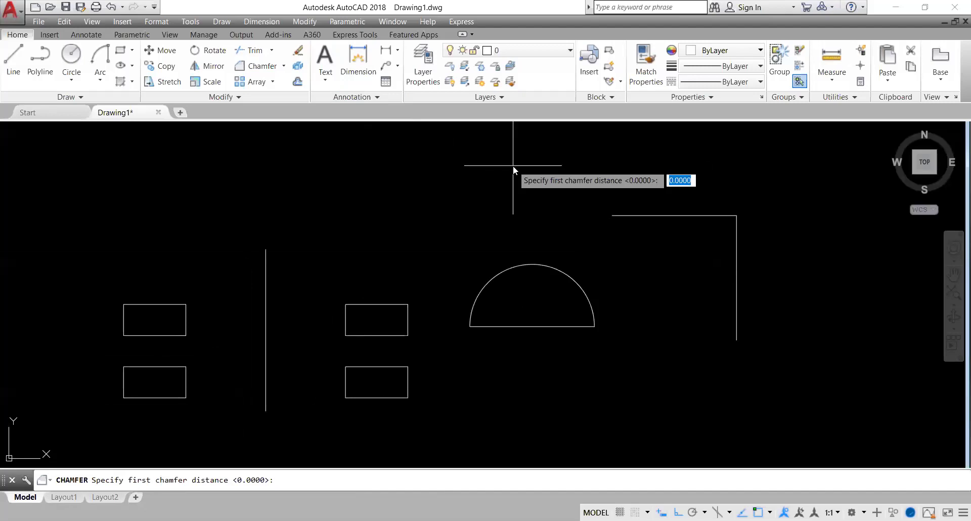
text(5)
key(Return)
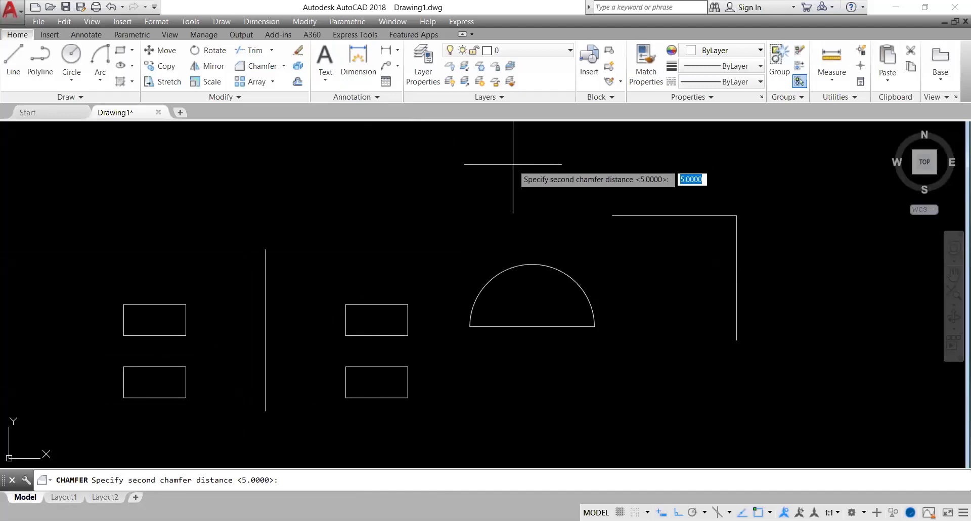
key(Return)
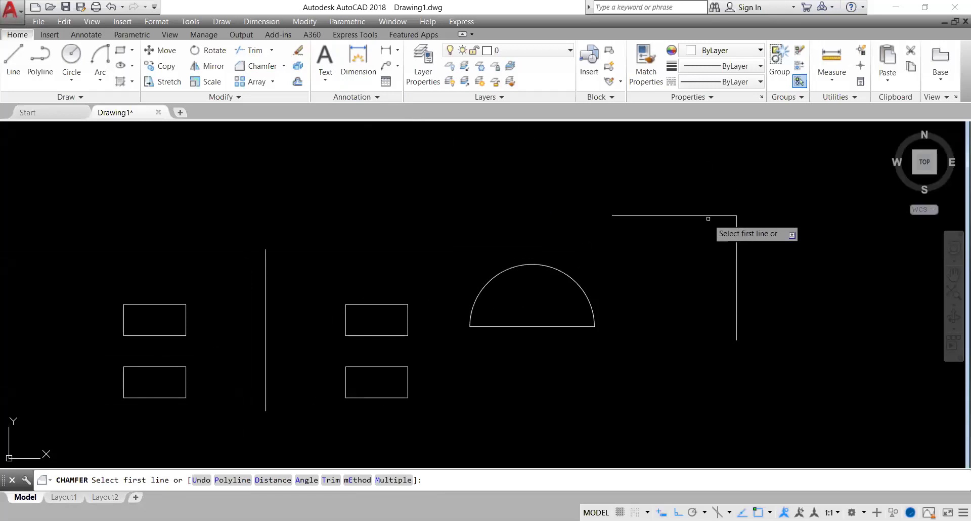
click(706, 216)
click(735, 248)
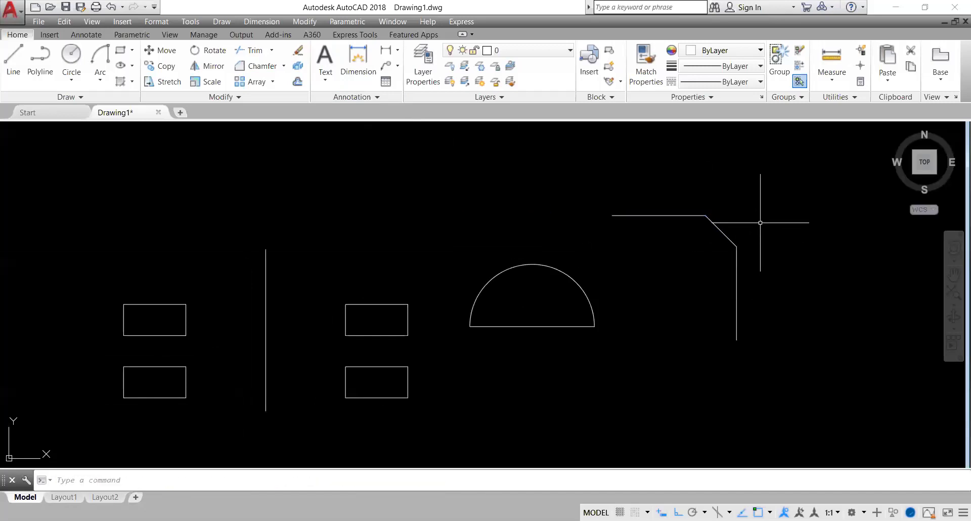
middle_drag(760, 222, 651, 269)
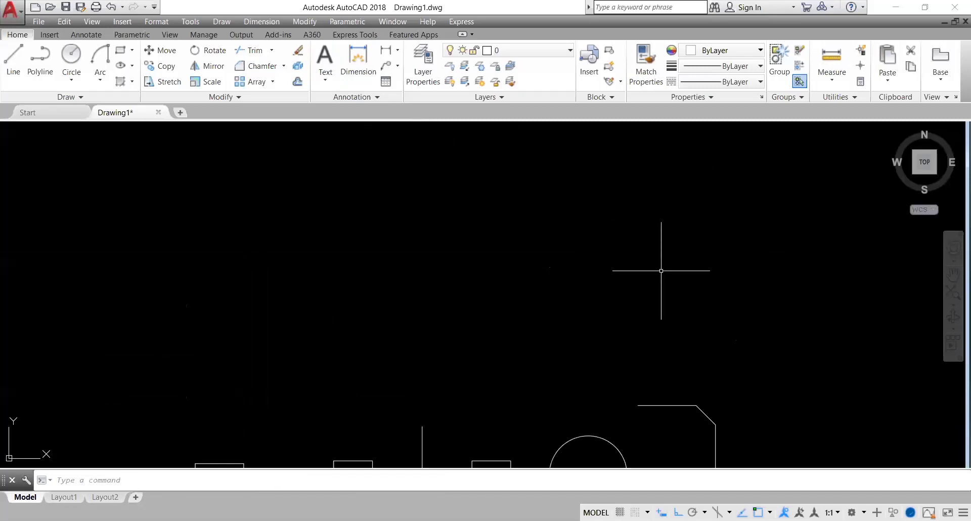
scroll(656, 311, down, 3)
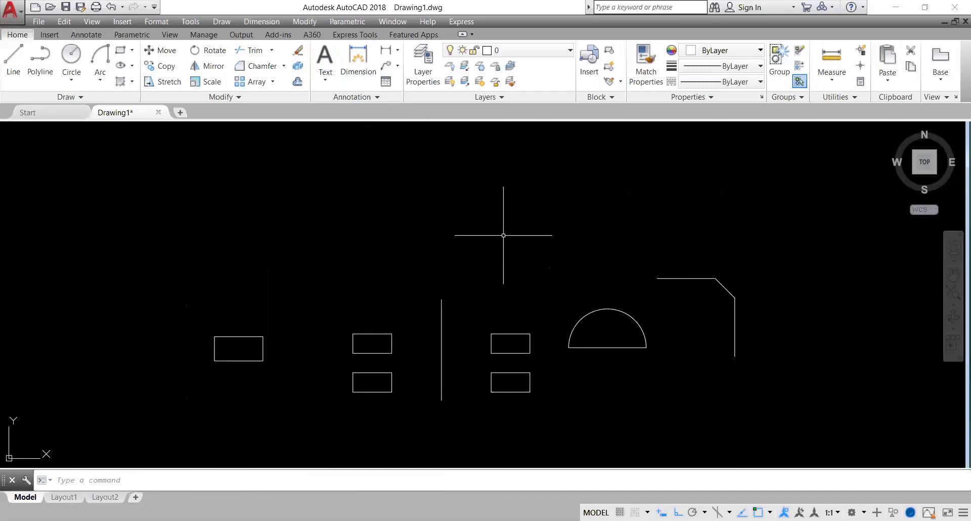
Start filleting the lower-right rectangle's edge, then cancel without rounding.
click(251, 67)
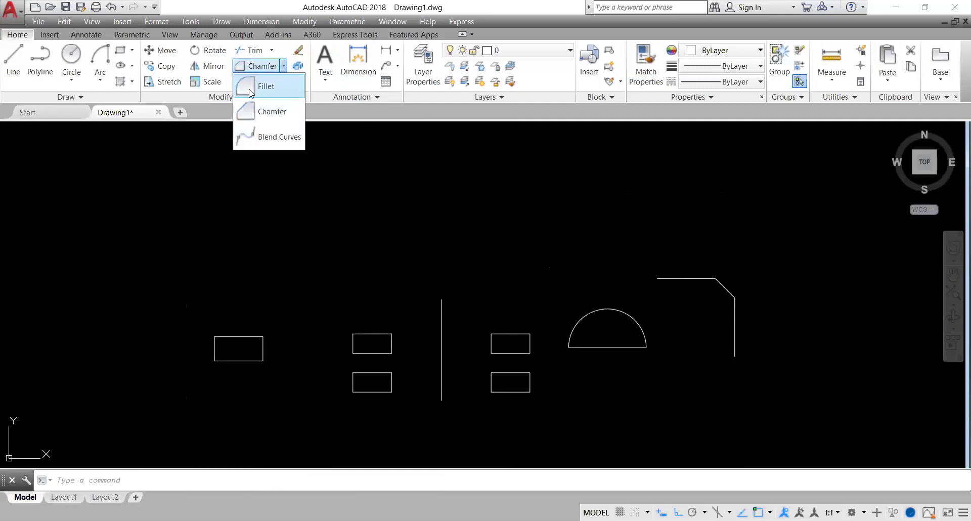
click(260, 86)
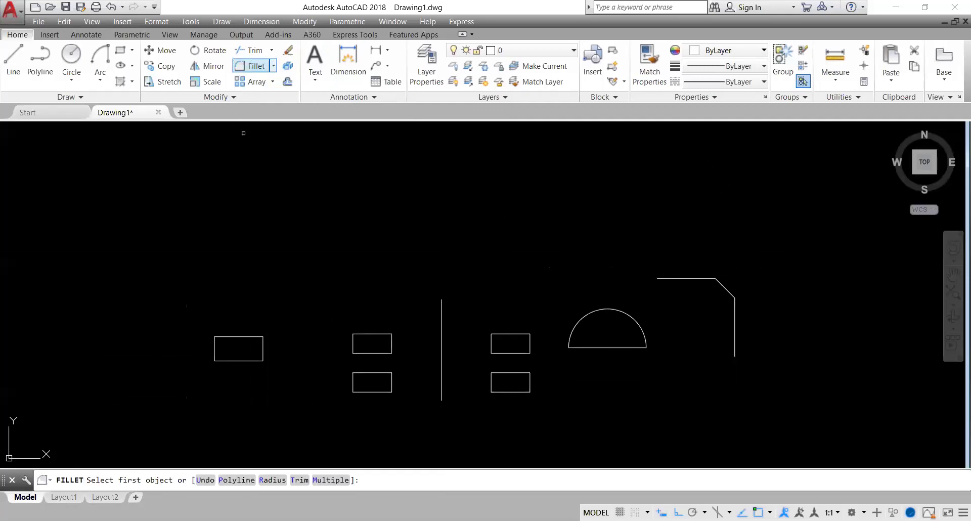
text(r)
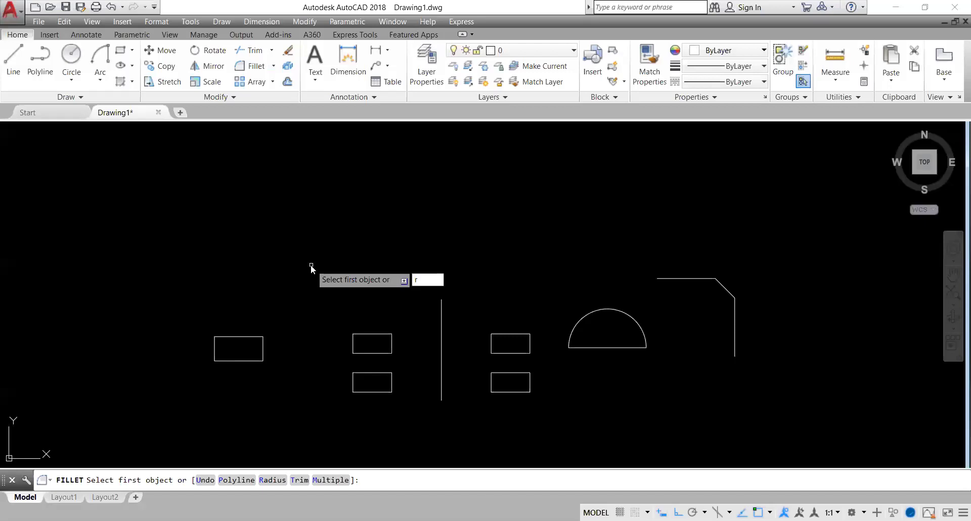
key(Return)
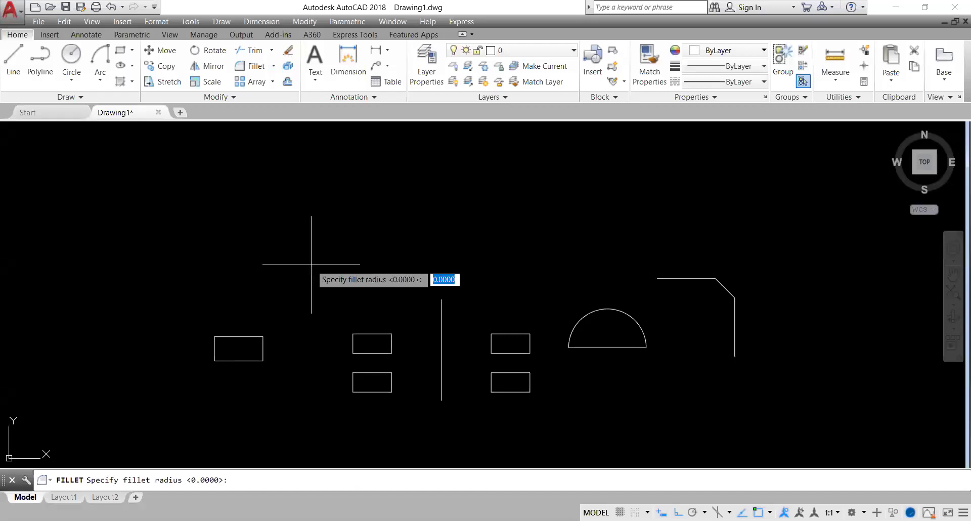
key(Return)
scroll(357, 323, up, 5)
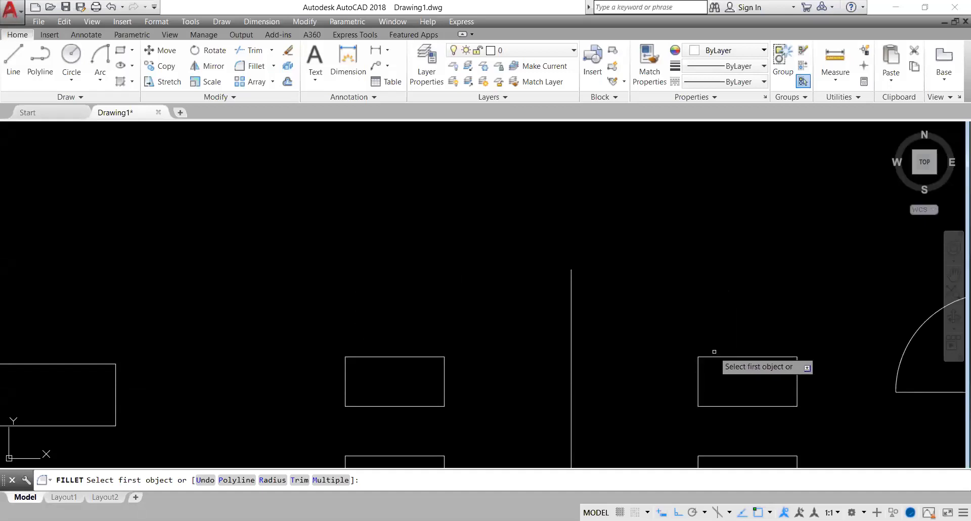
click(718, 358)
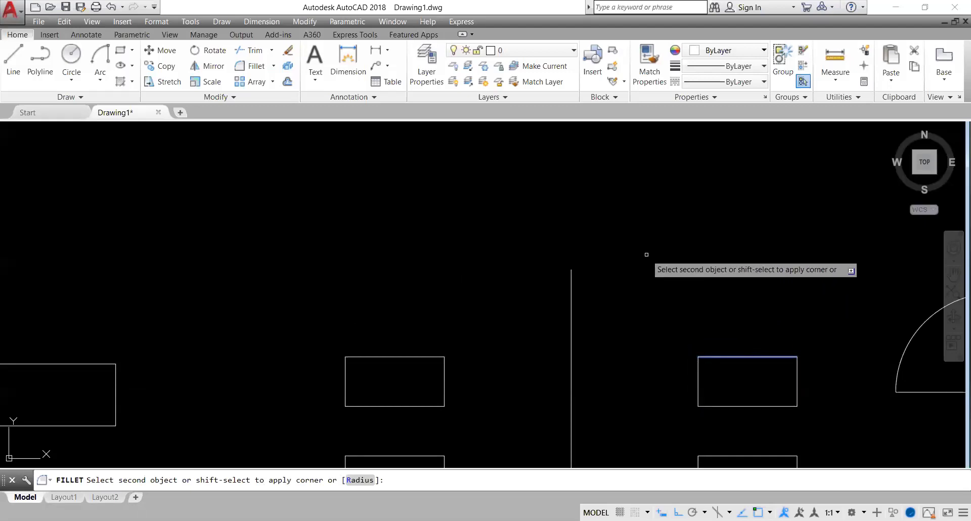
key(Escape)
scroll(708, 324, down, 4)
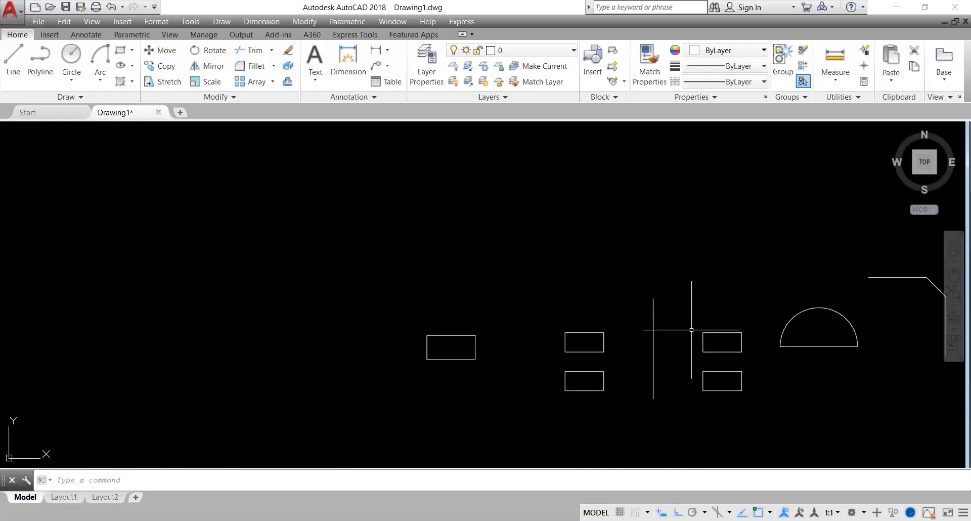
Explode the lower-right small rectangle into separate line segments.
click(735, 371)
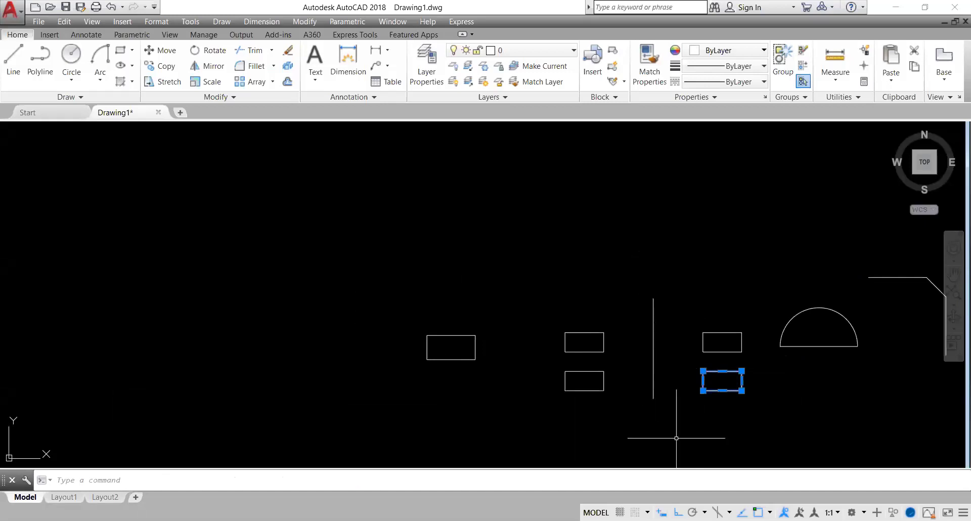
key(Escape)
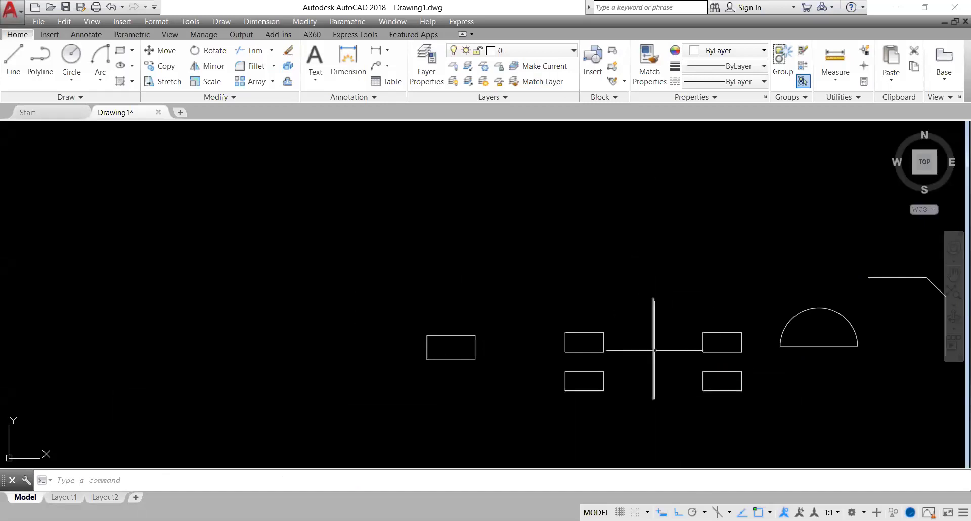
click(598, 330)
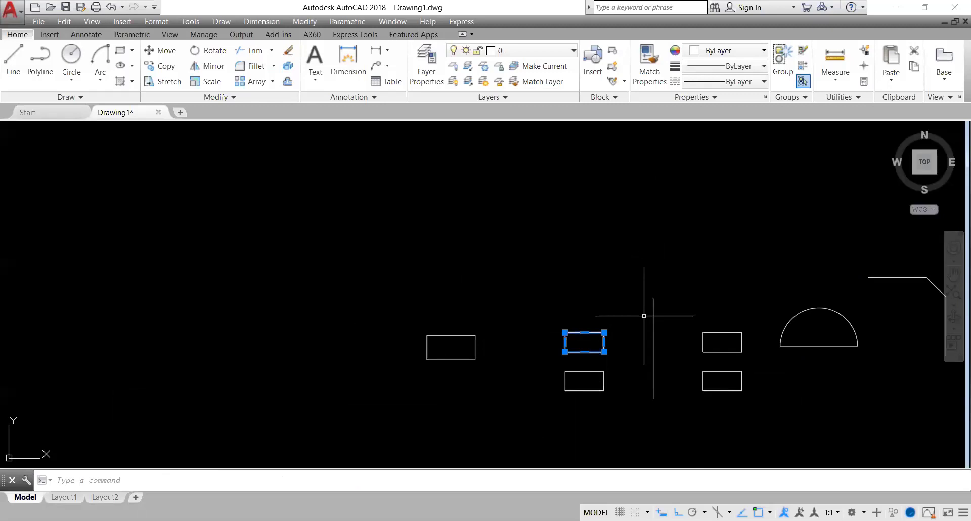
key(Escape)
click(722, 371)
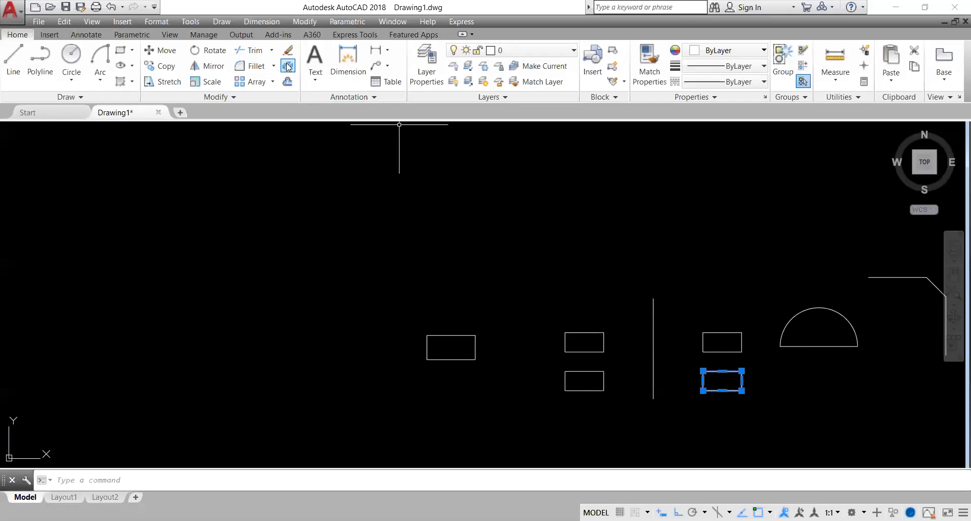
click(287, 66)
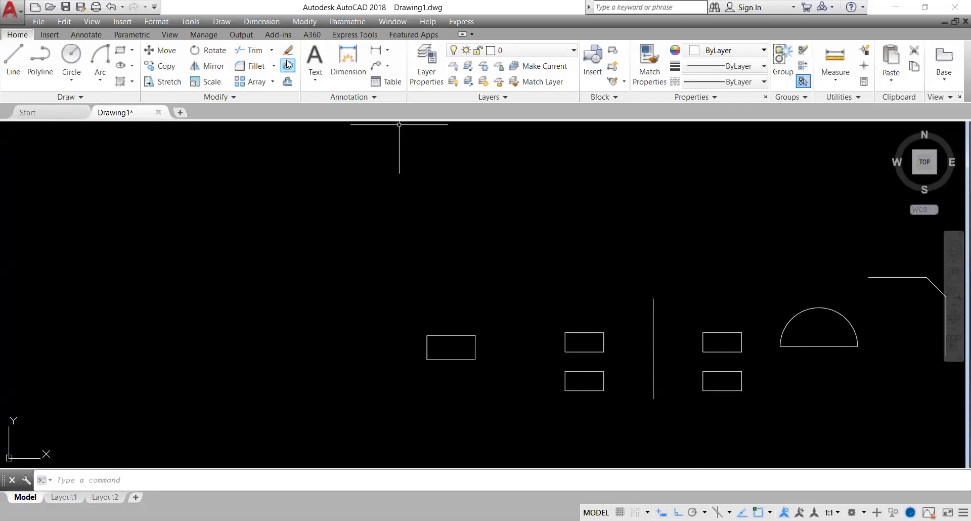
click(732, 372)
click(739, 384)
key(Escape)
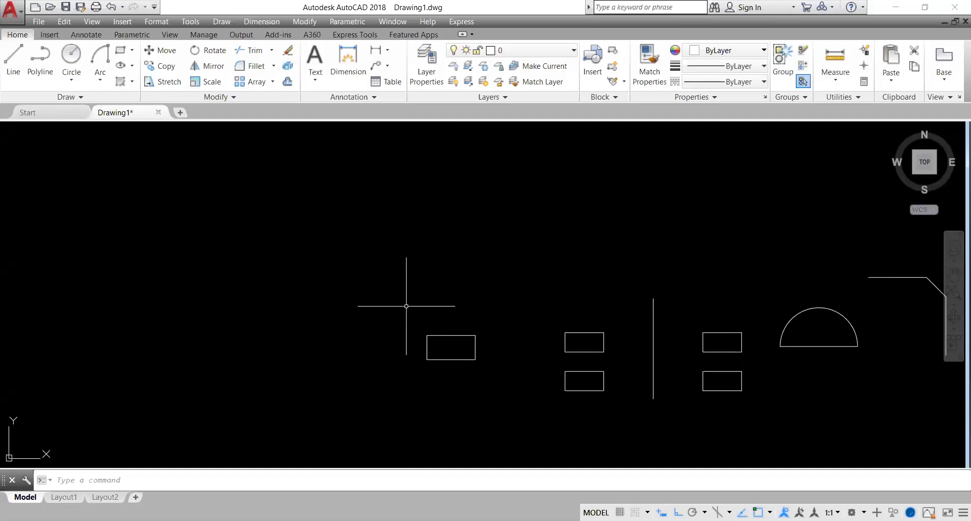
Window-select the leftmost rectangle and explode it into separate lines.
click(446, 337)
key(Escape)
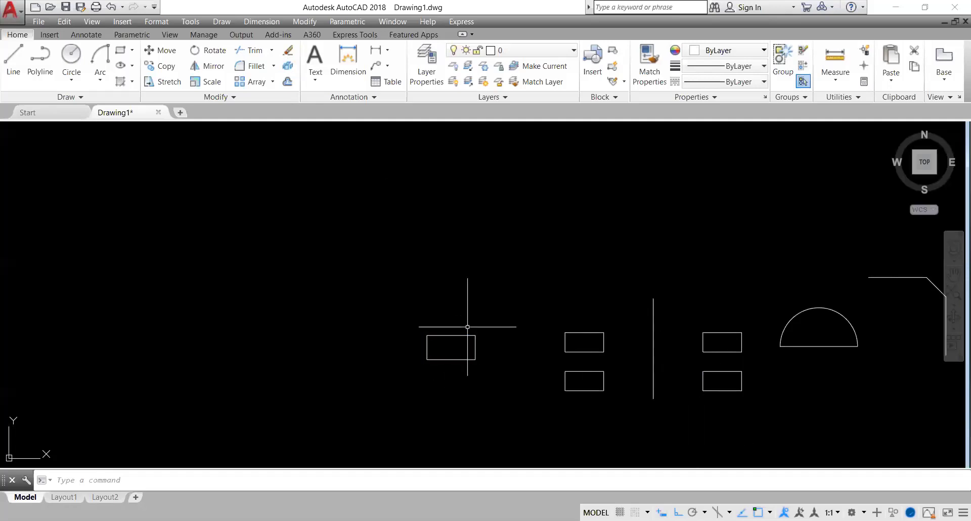
click(478, 354)
click(420, 331)
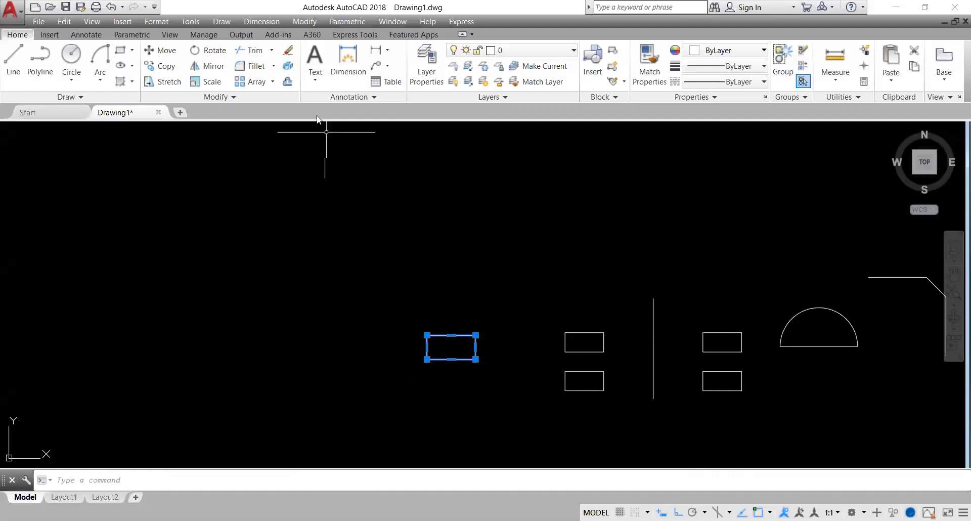
click(288, 66)
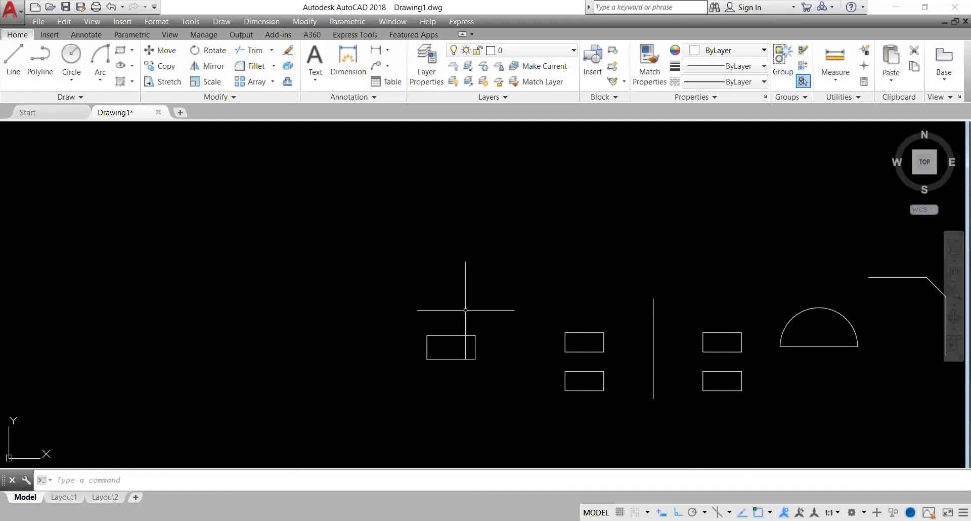
click(467, 335)
click(475, 348)
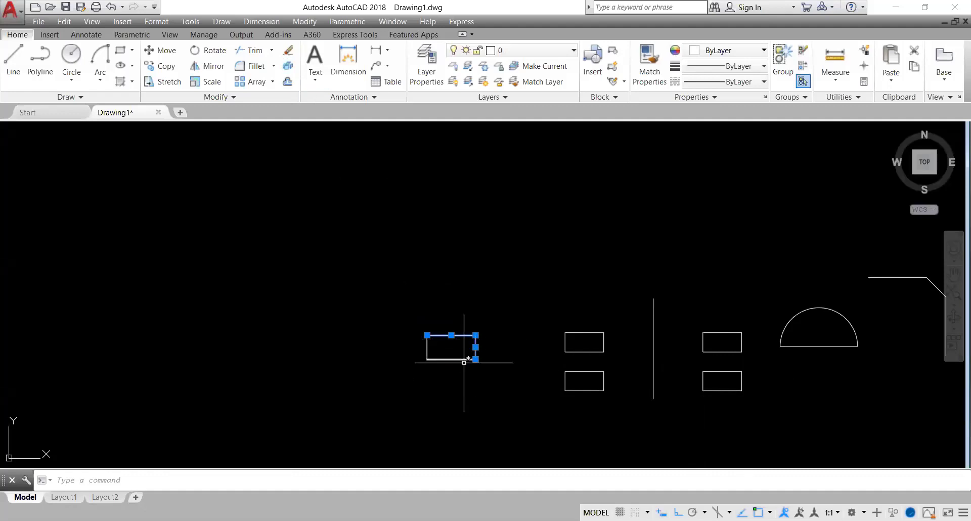
key(Escape)
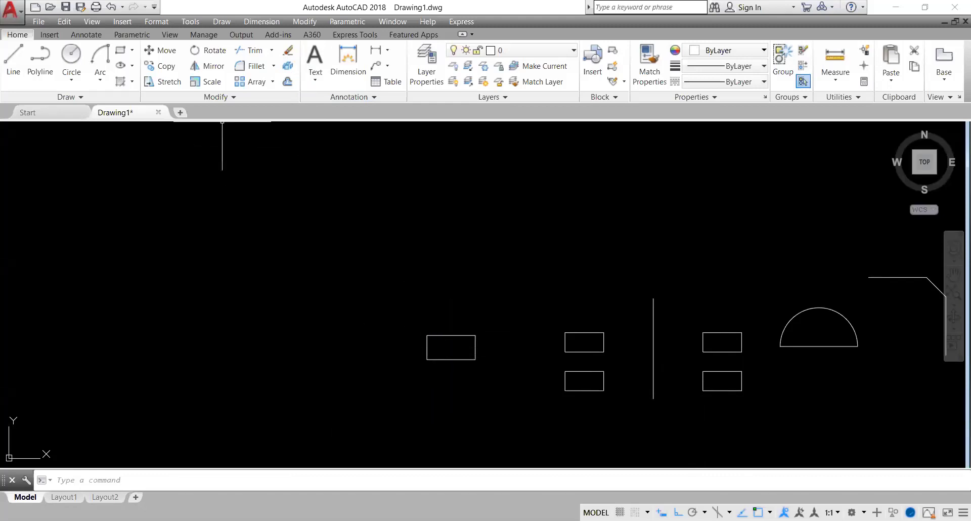
Draw a horizontal line of about 48 units above the small rectangles.
click(229, 97)
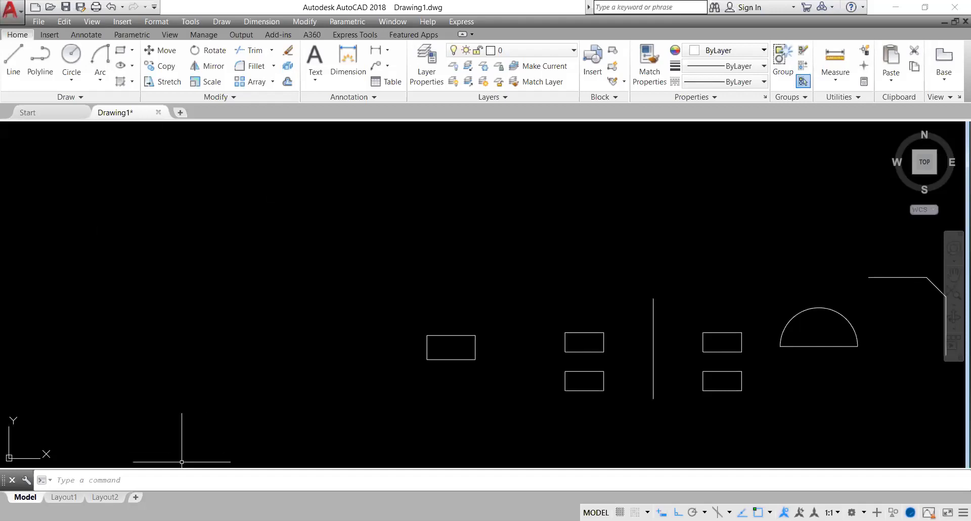
click(11, 57)
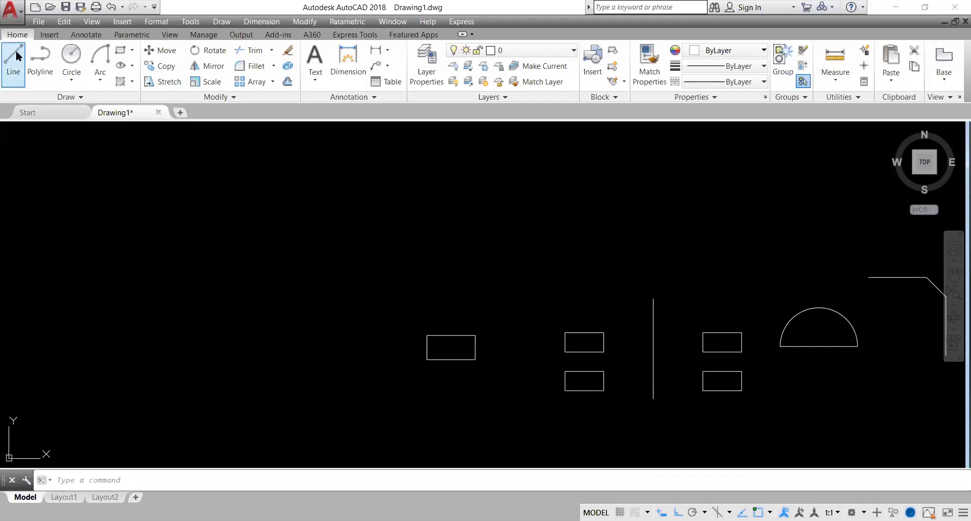
click(449, 237)
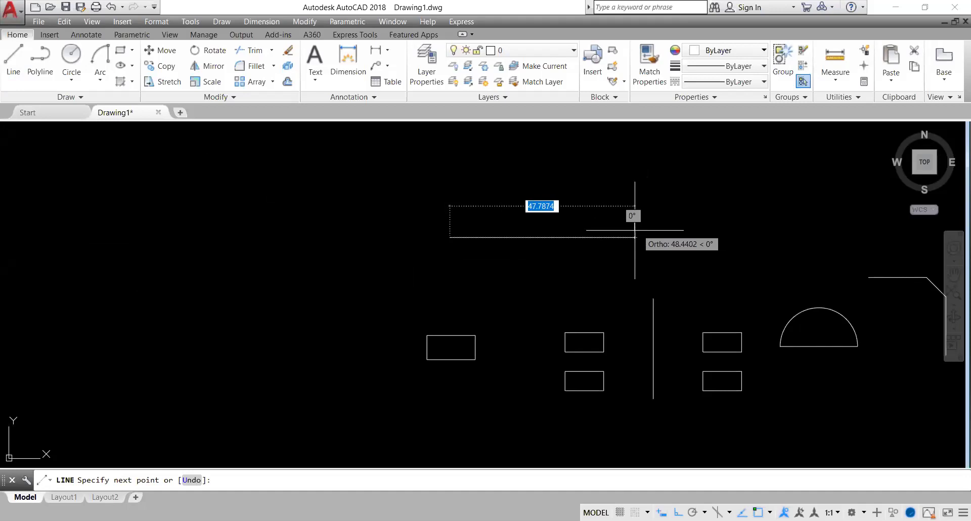
click(617, 234)
key(Escape)
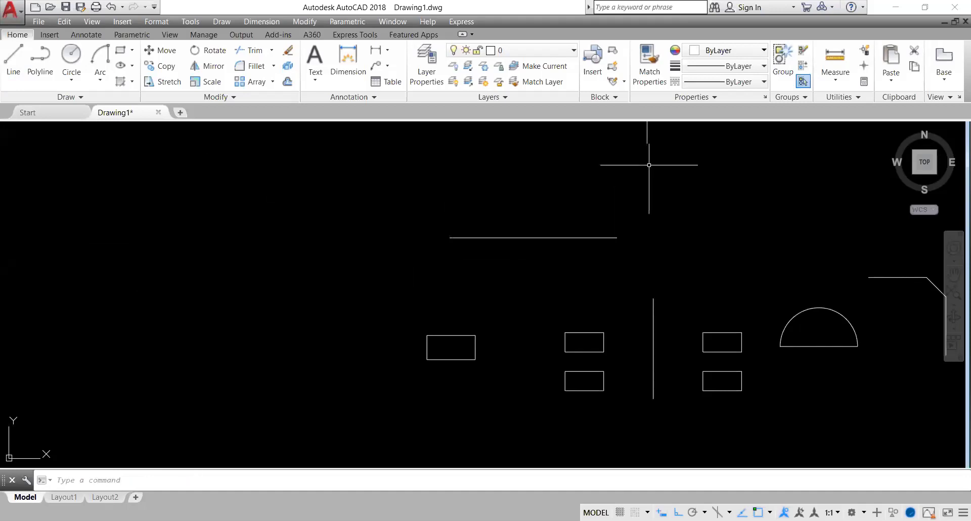
Offset the horizontal line upward twice at a 10-unit spacing.
click(288, 82)
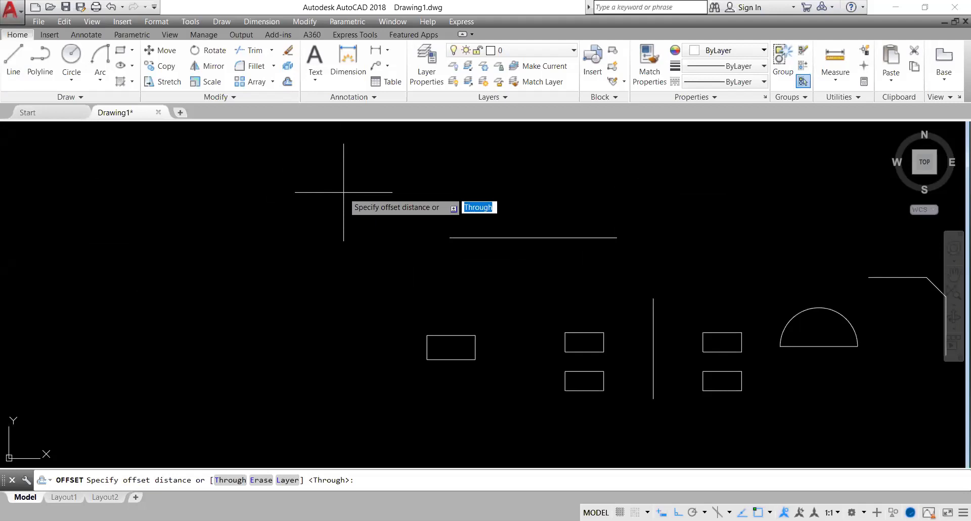
text(10)
key(Return)
click(505, 237)
click(506, 197)
click(510, 199)
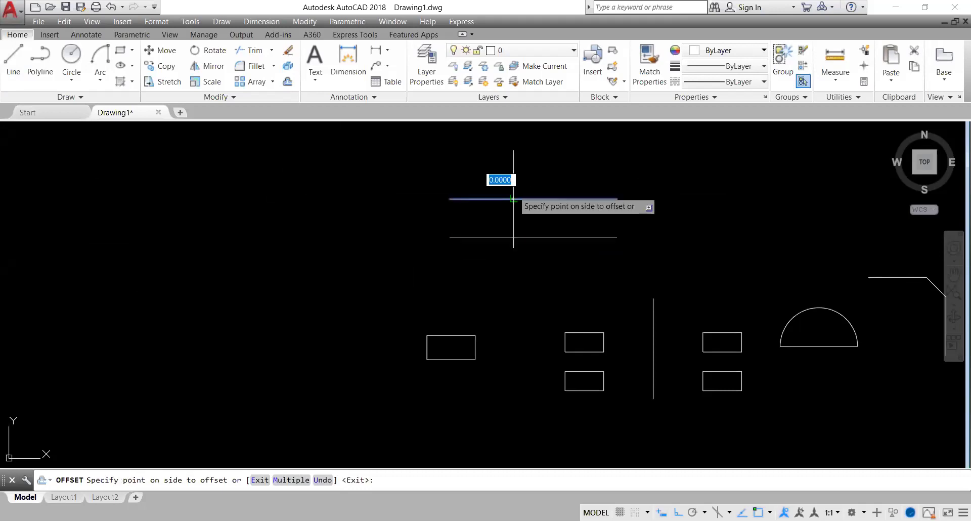
click(511, 179)
Add one more 10-unit offset copy below the line and another above the stack.
scroll(487, 252, down, 5)
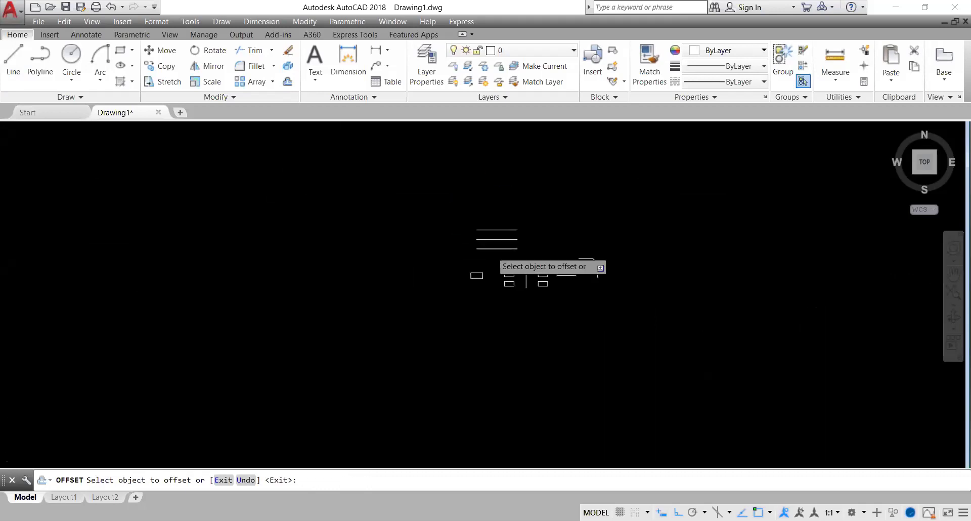
scroll(492, 250, up, 5)
click(506, 242)
click(505, 275)
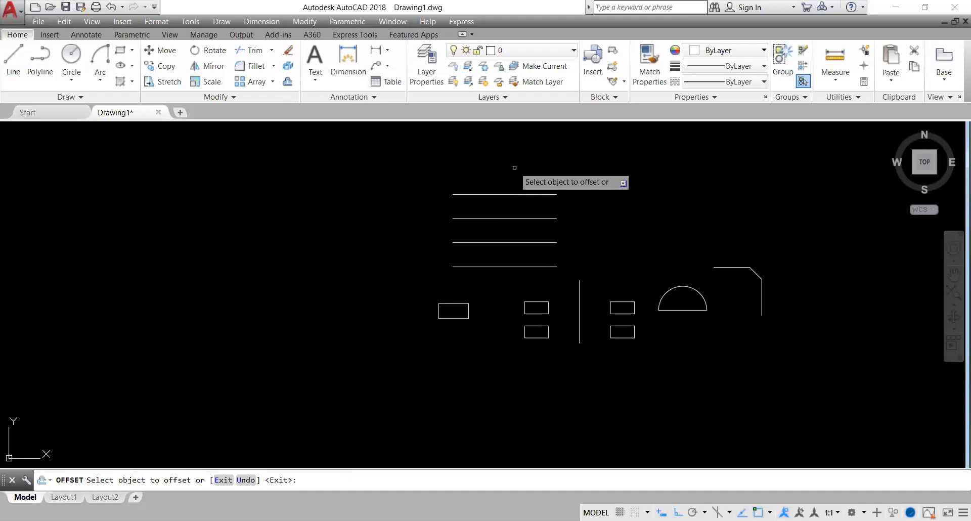
click(522, 195)
click(515, 181)
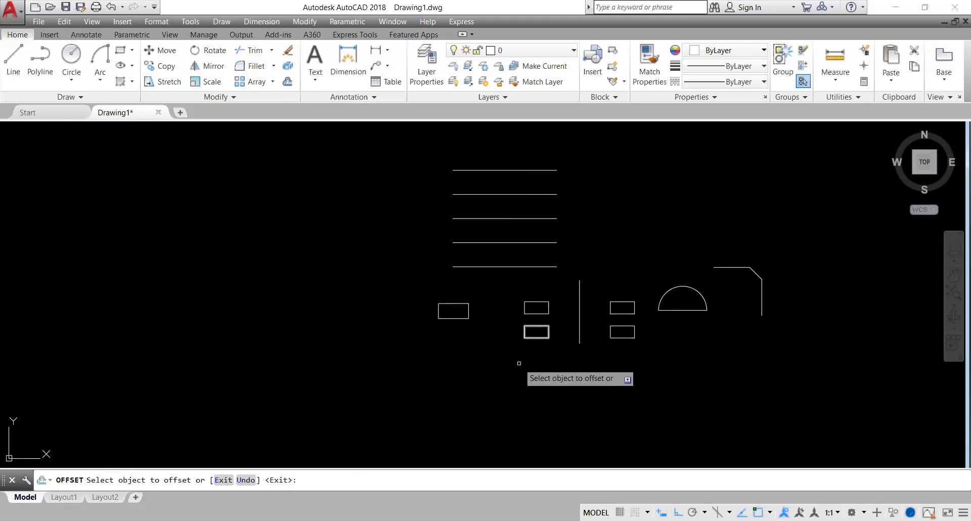
click(287, 81)
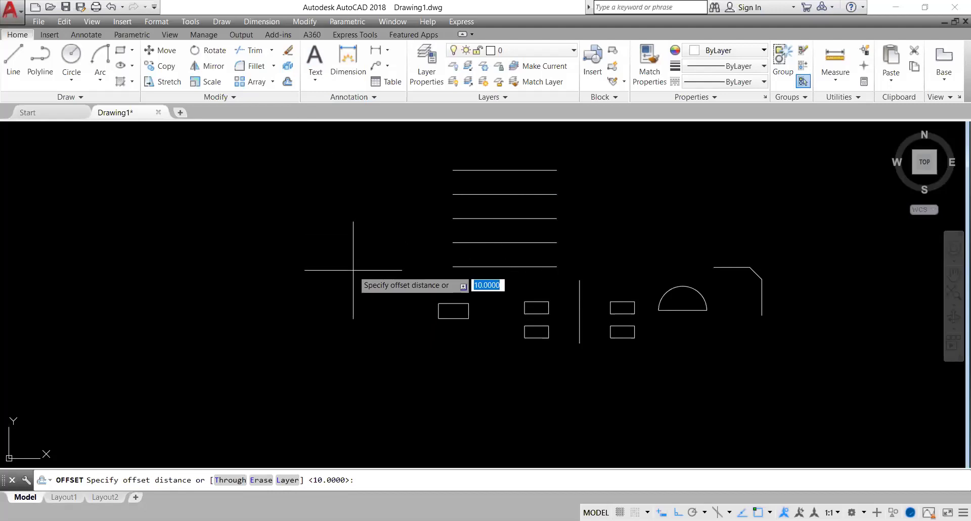
Ring the semicircle with three successively larger concentric offset arcs.
key(Return)
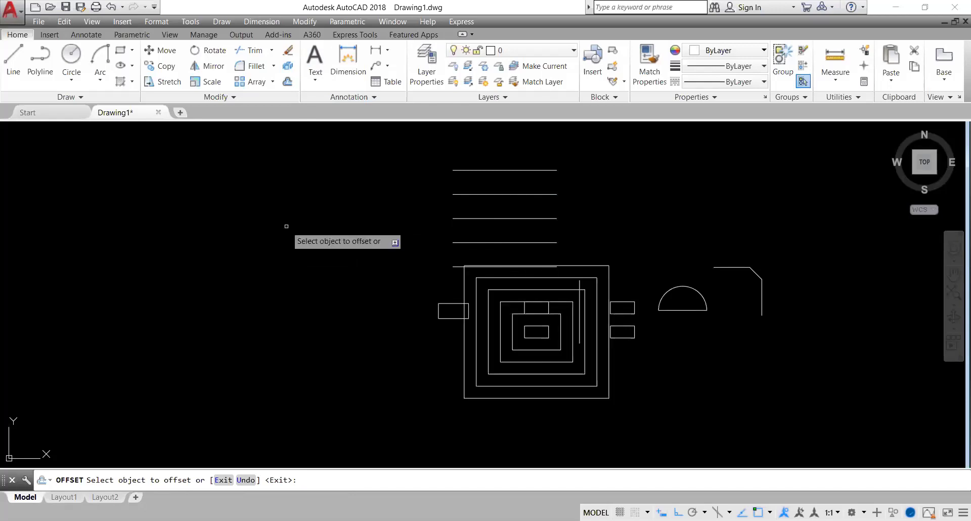
click(692, 287)
click(688, 260)
click(690, 274)
click(704, 224)
click(684, 262)
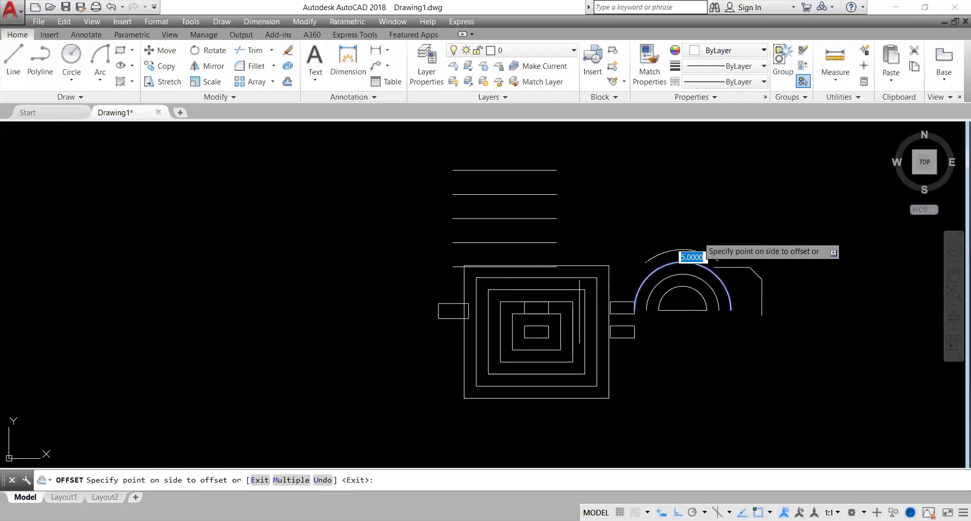
click(705, 228)
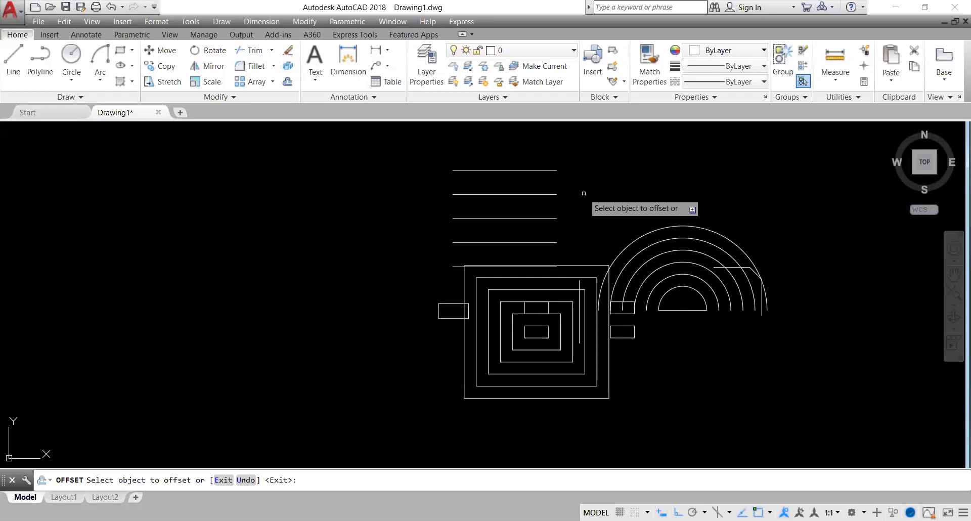
Delete the diagonal 5-unit chamfer segment at the corner.
key(Escape)
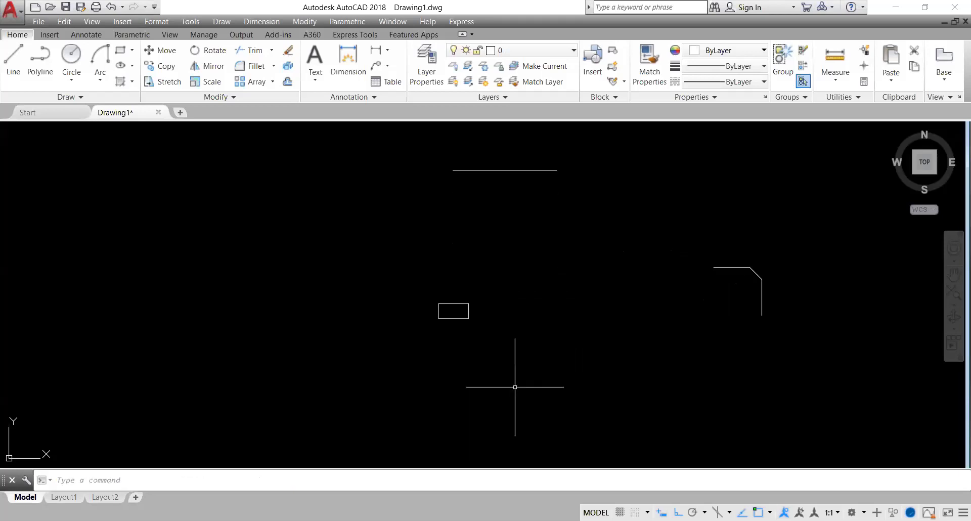
scroll(715, 231, up, 5)
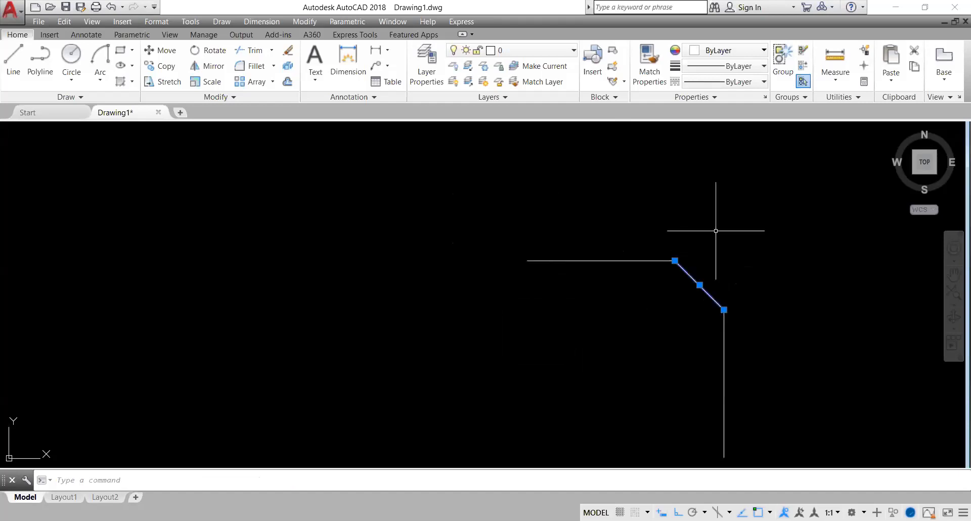
key(Delete)
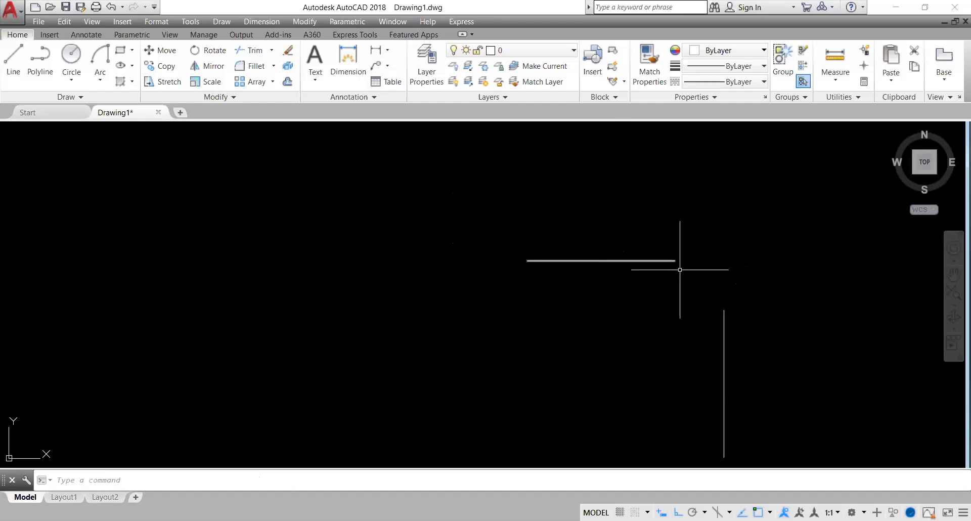
Draw a trial Start, End, Radius arc across the corner gap, then delete it.
click(100, 75)
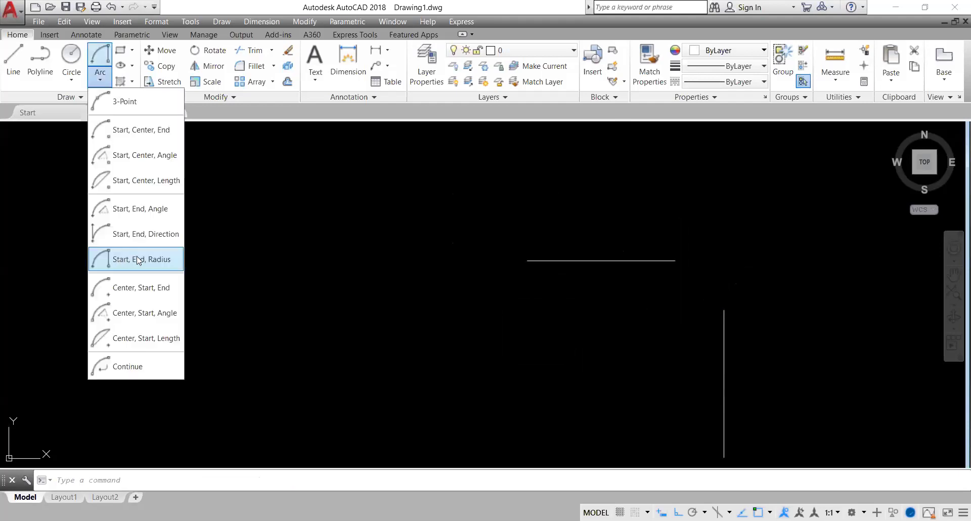
click(137, 259)
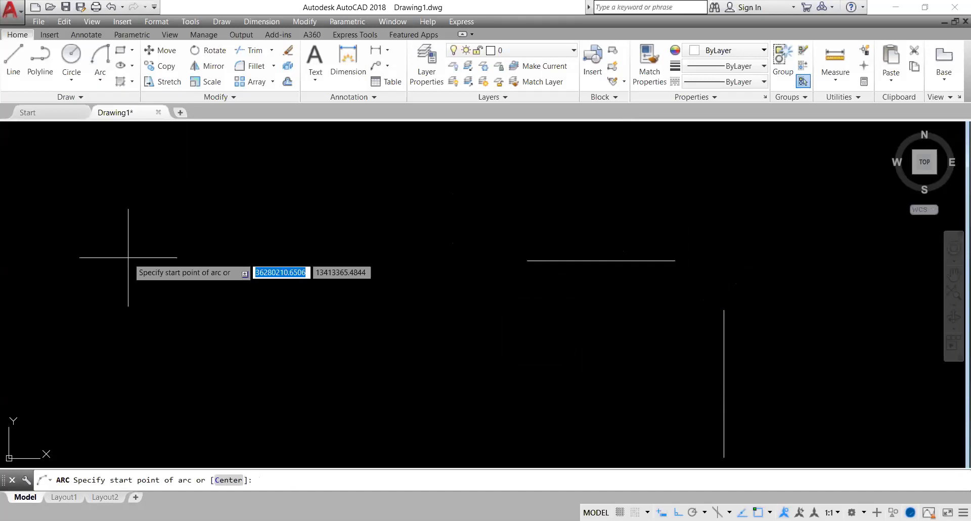
click(675, 260)
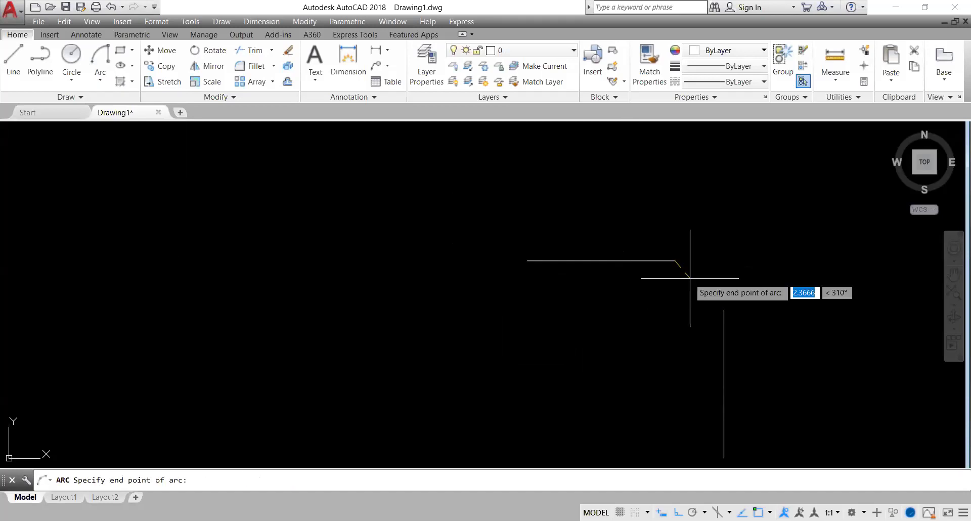
click(723, 310)
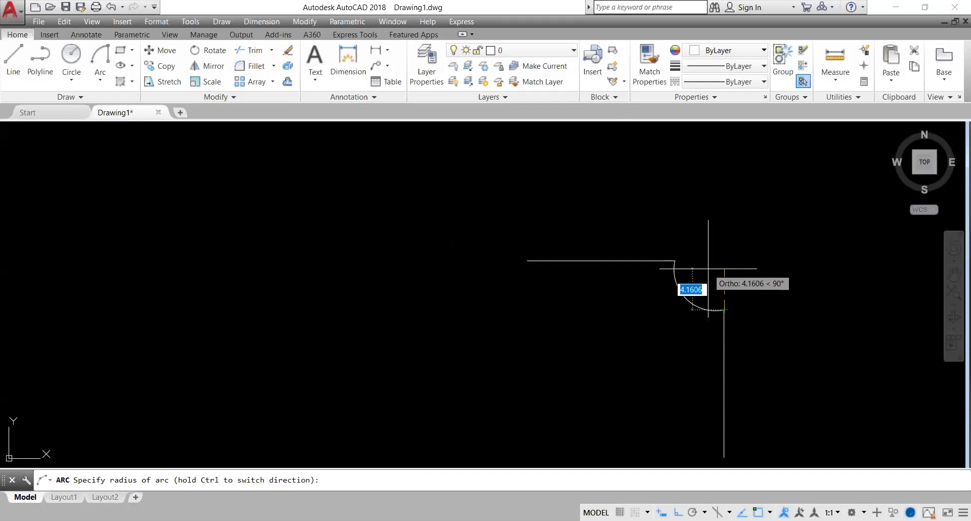
click(708, 268)
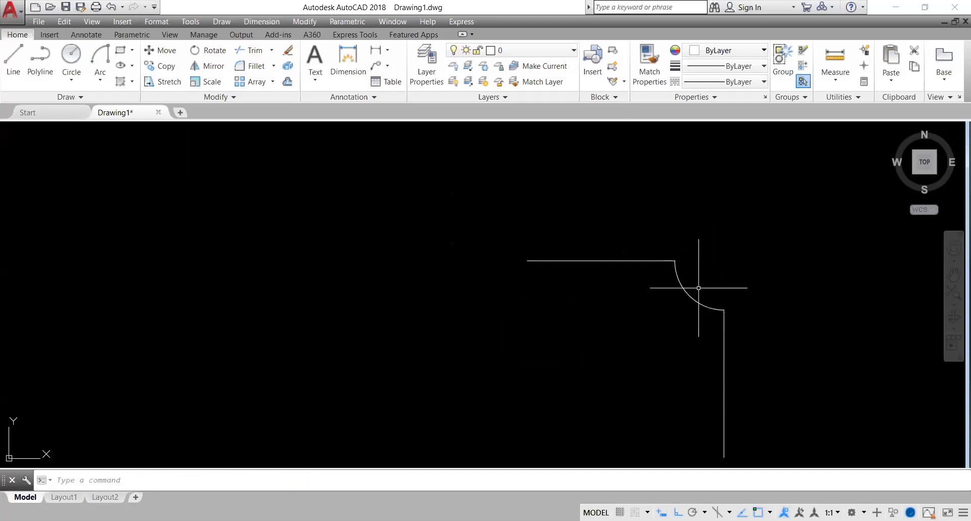
click(705, 306)
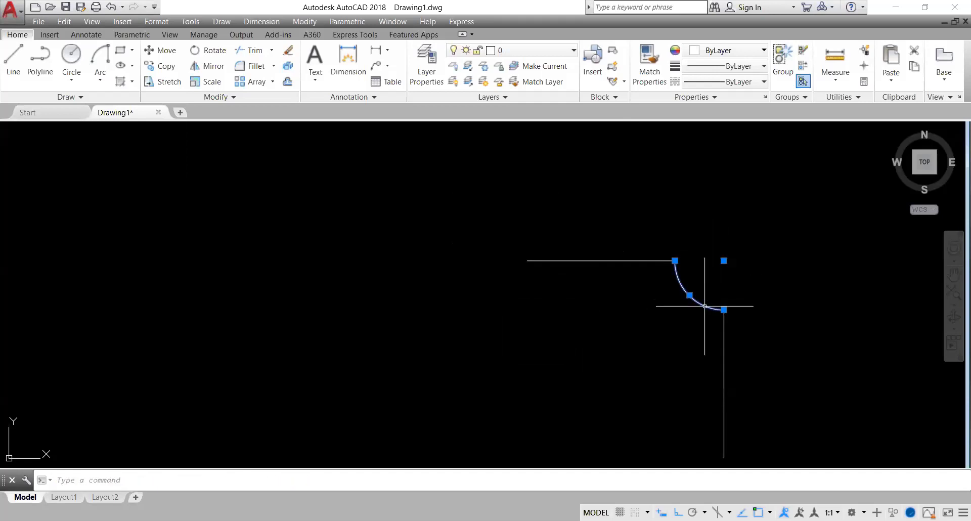
key(Delete)
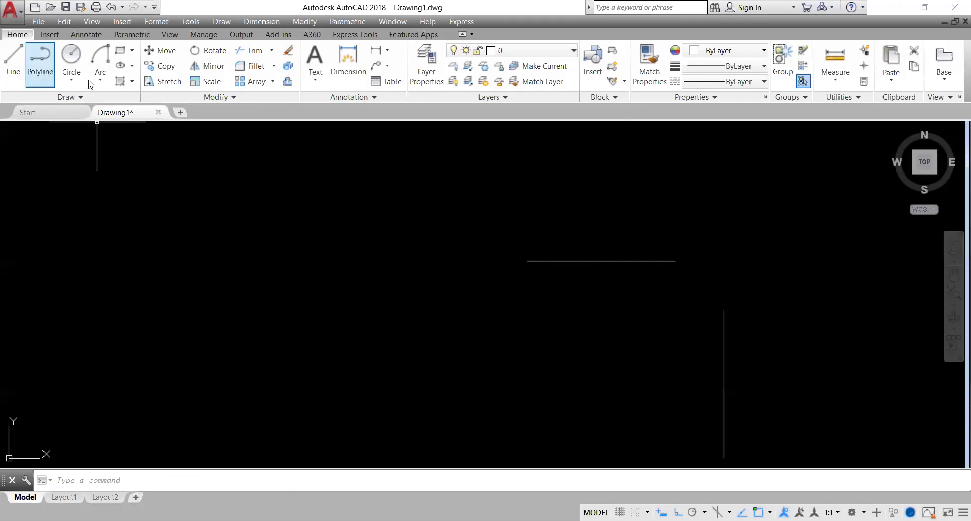
Draw a Start, Center, End arc joining the horizontal line to the vertical line.
click(100, 83)
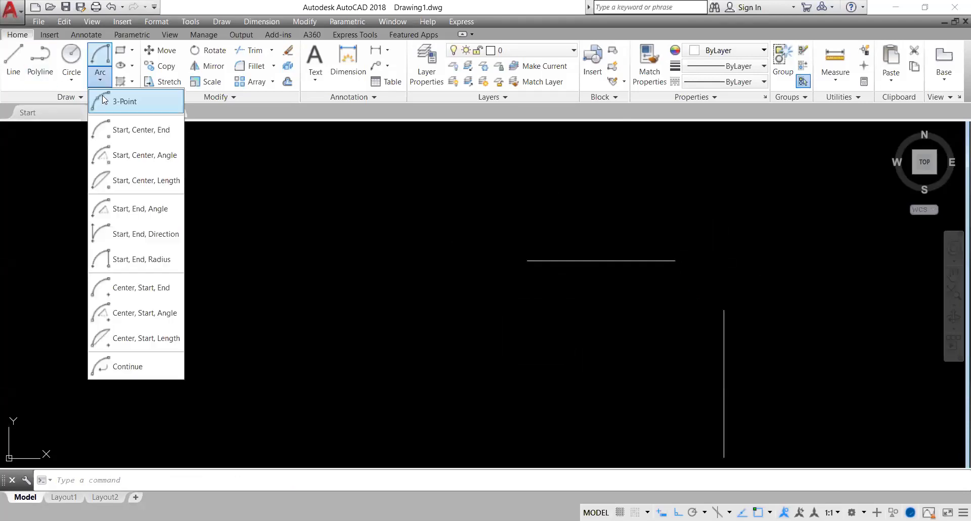
click(109, 130)
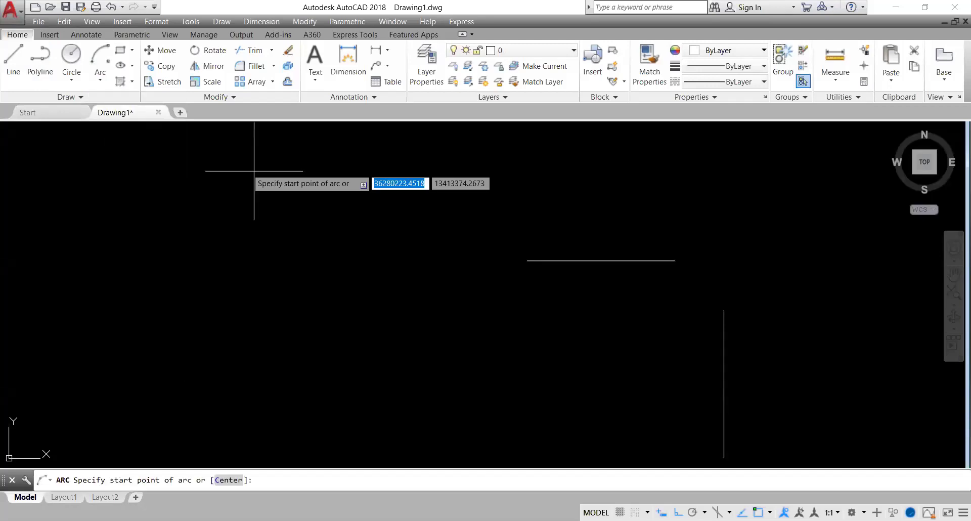
click(100, 80)
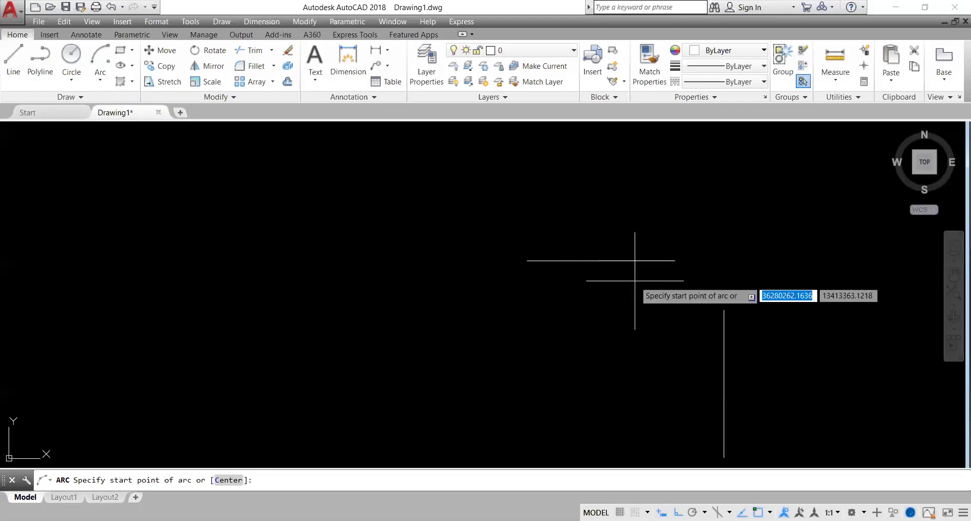
click(675, 260)
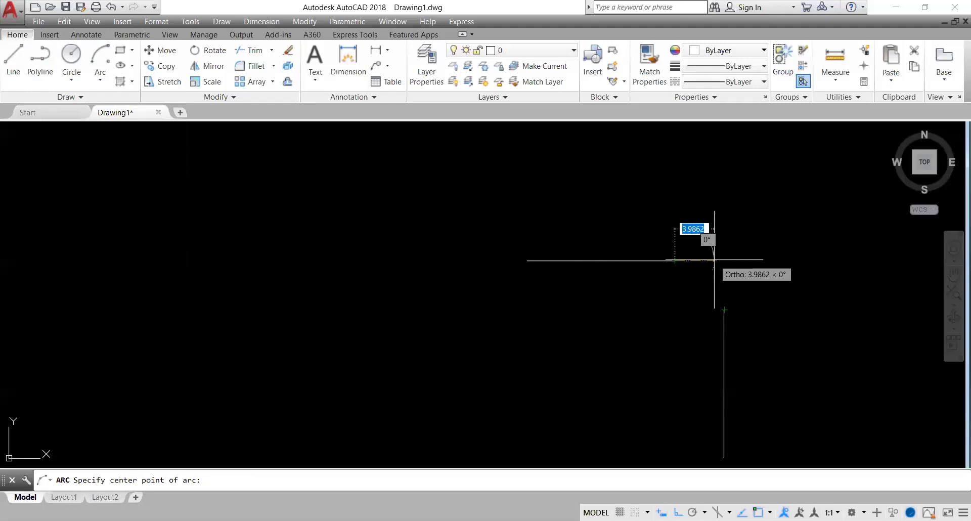
click(723, 261)
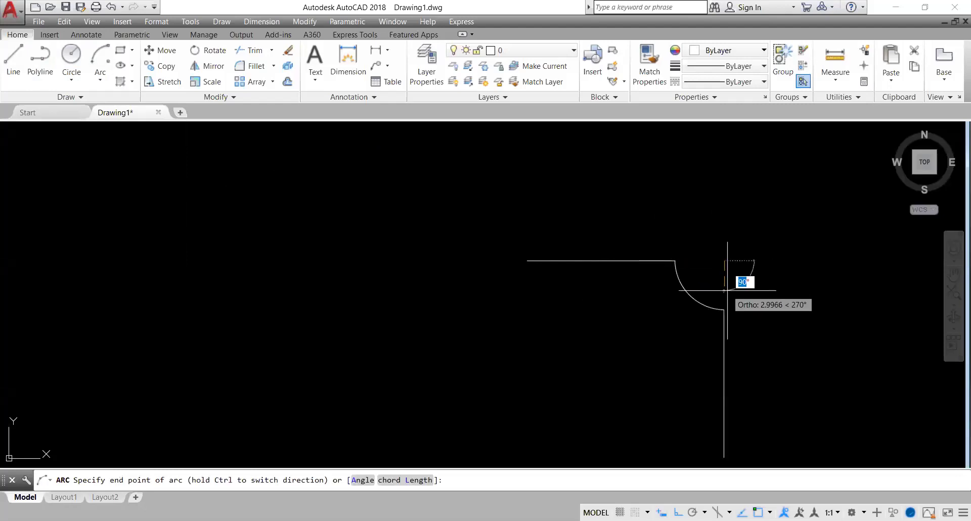
click(725, 308)
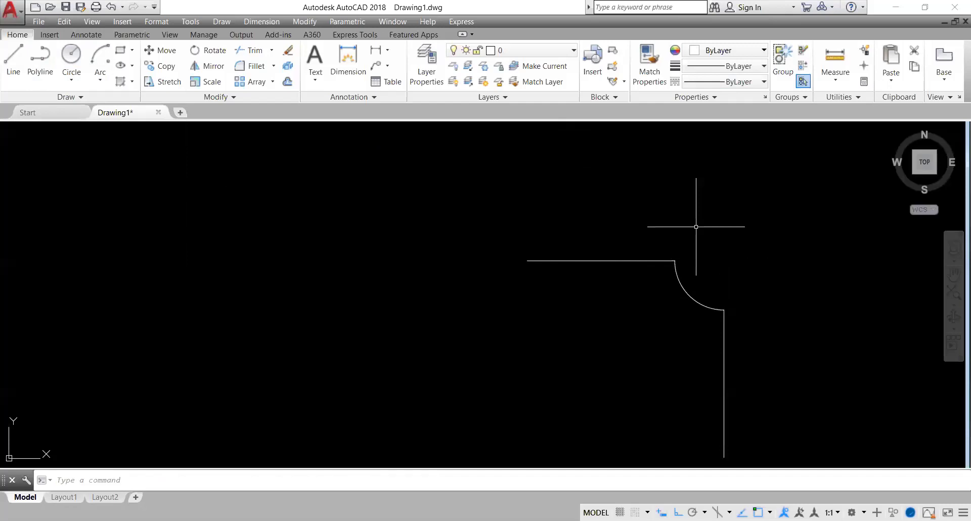
Erase the new arc together with the vertical line.
click(683, 296)
key(Delete)
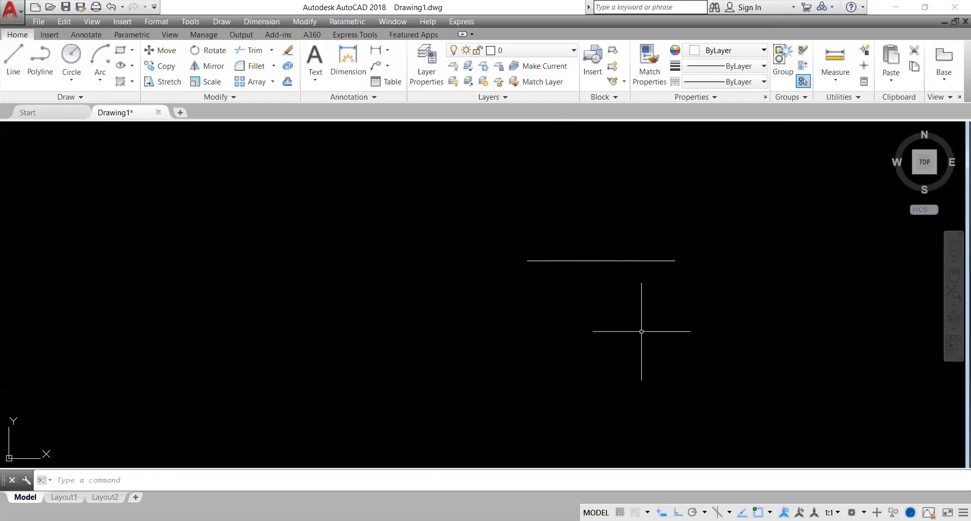
click(526, 260)
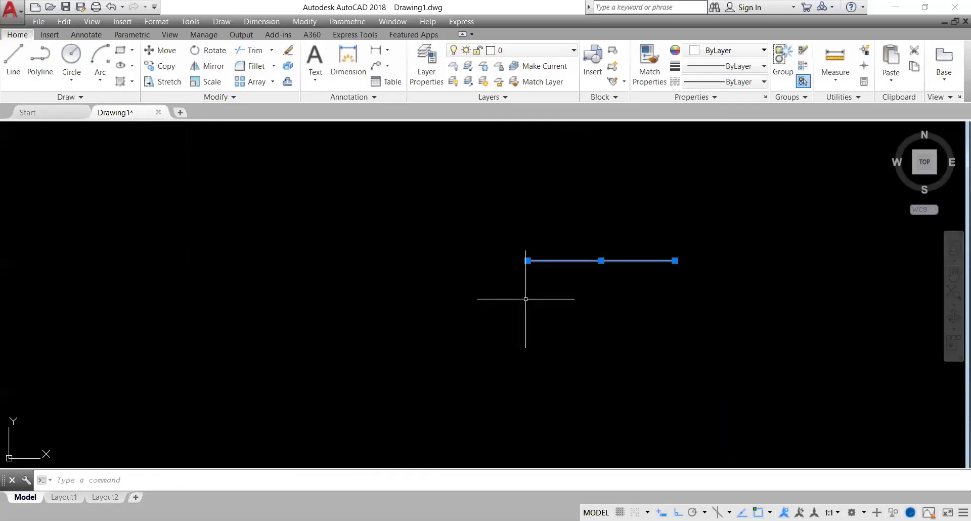
Erase the remaining horizontal line, leaving the Color dropdown unchanged.
key(Delete)
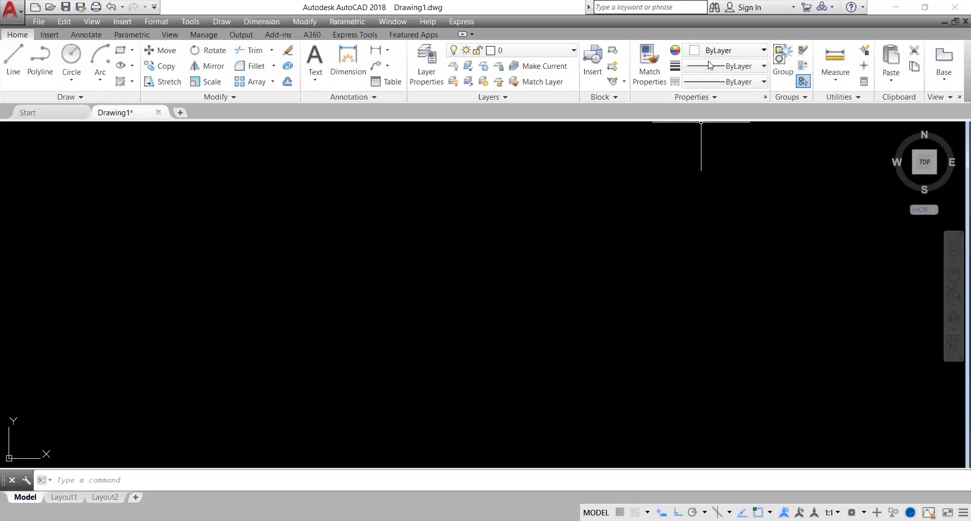
click(718, 51)
click(650, 238)
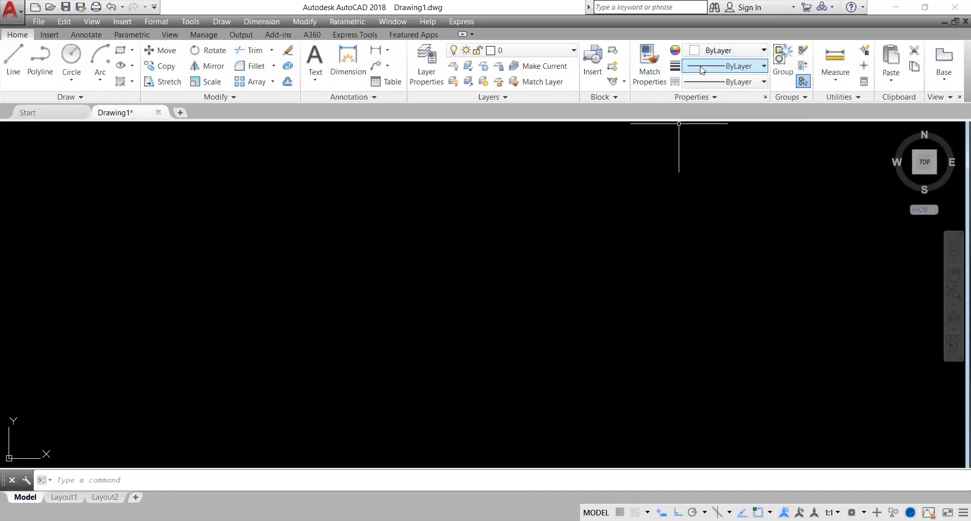
Keep both the lineweight and linetype settings at ByLayer.
click(723, 66)
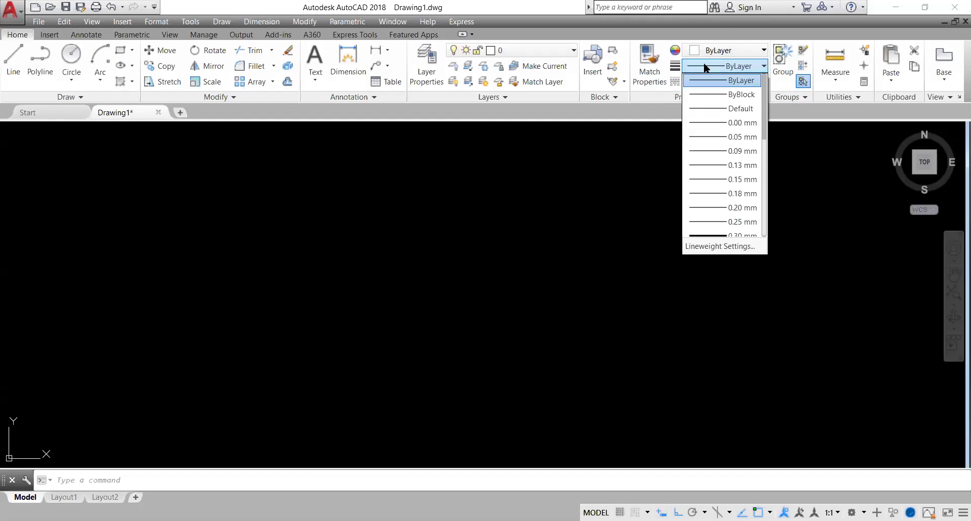
click(738, 80)
click(738, 79)
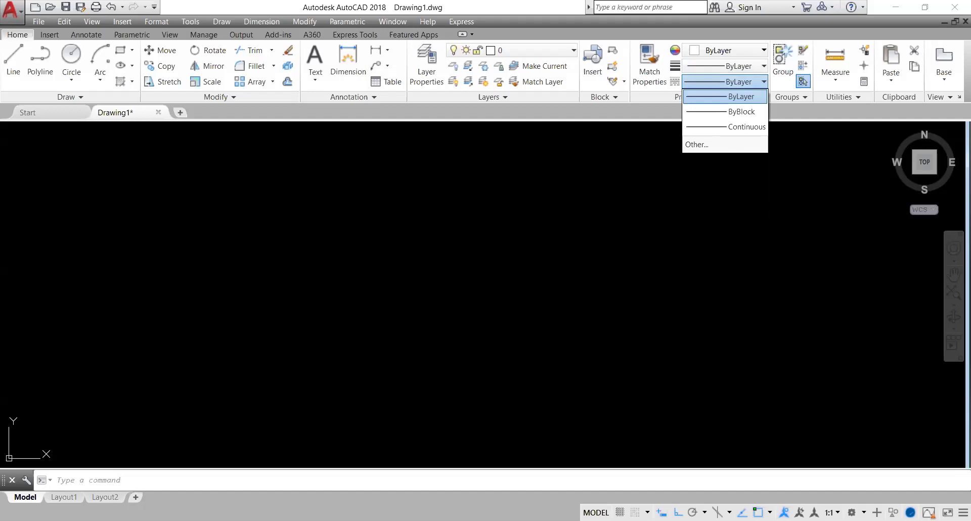
click(726, 97)
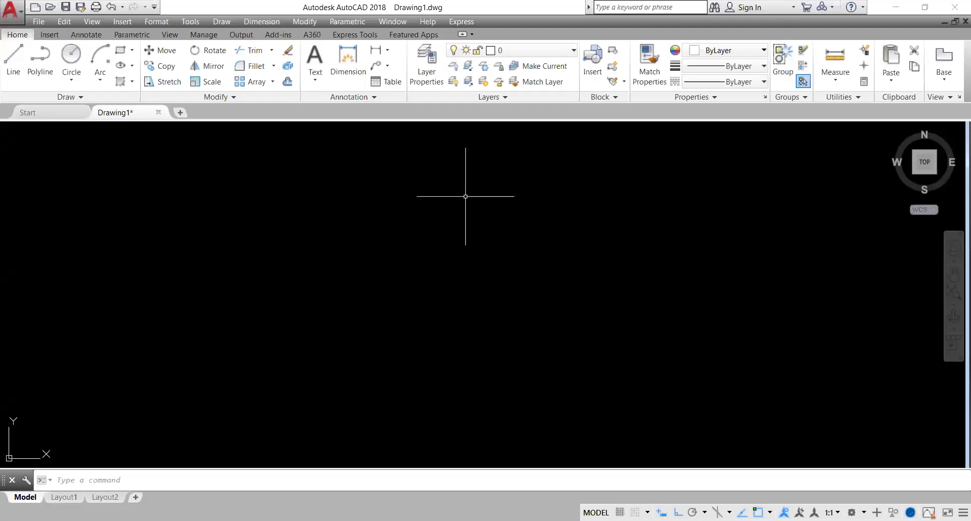
Start the Line command from the Draw panel.
click(13, 58)
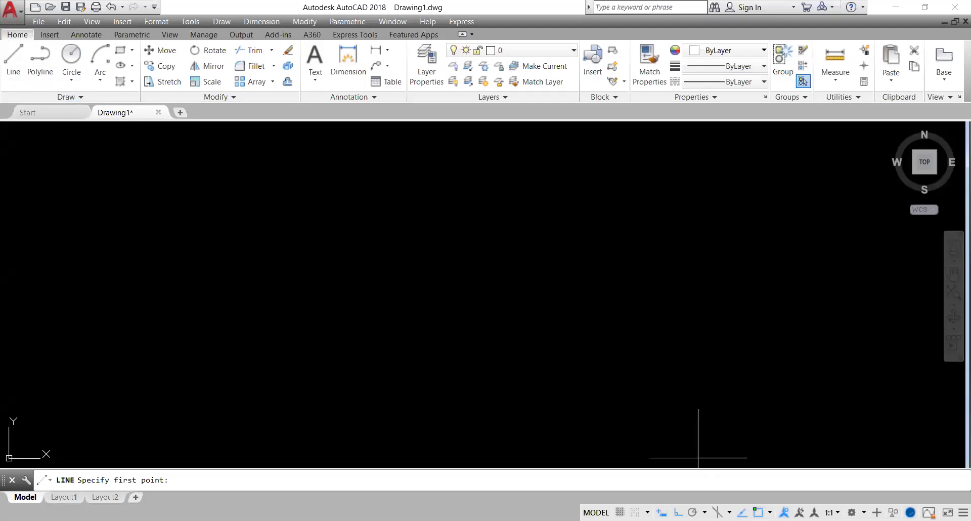
Draw a stray horizontal line and undo it.
click(399, 244)
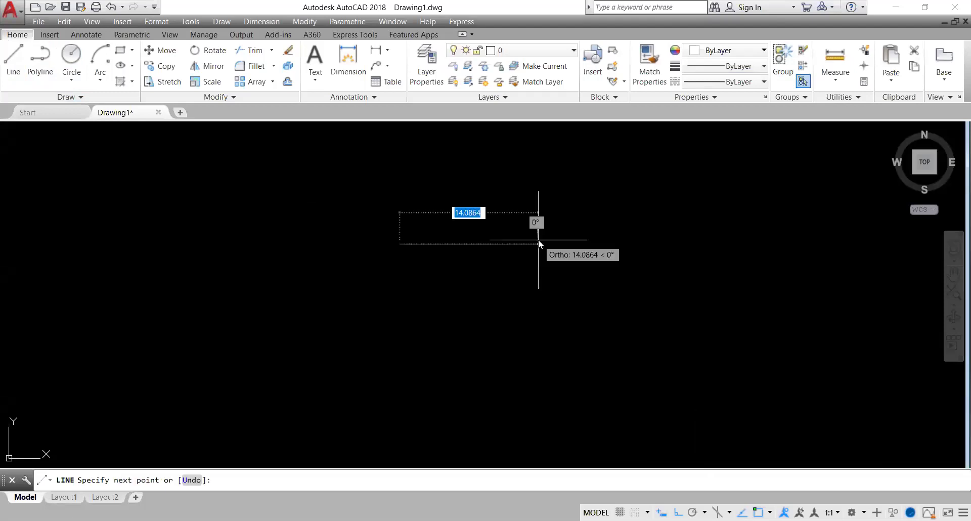
click(547, 244)
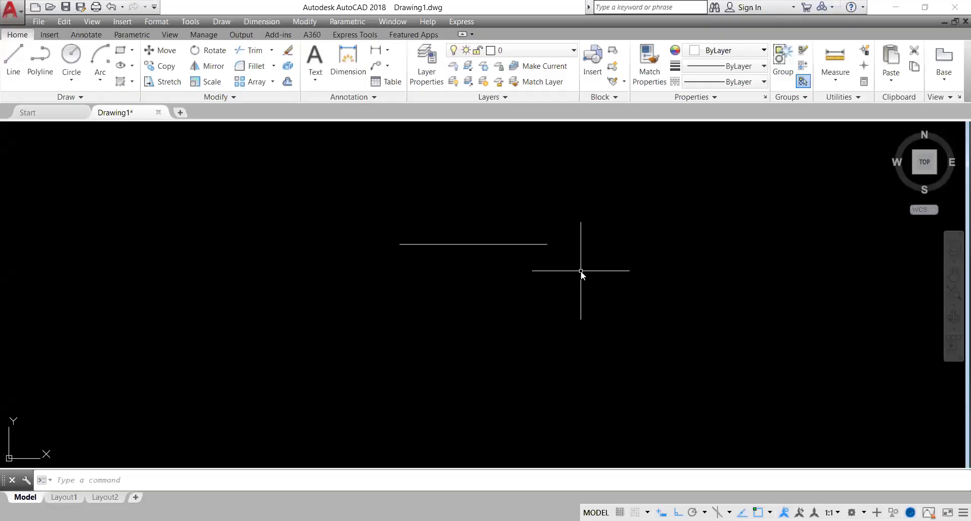
key(ctrl+z)
Draw a closed rectangle with a 10-unit top edge and a 15-unit right edge.
key(space)
click(323, 240)
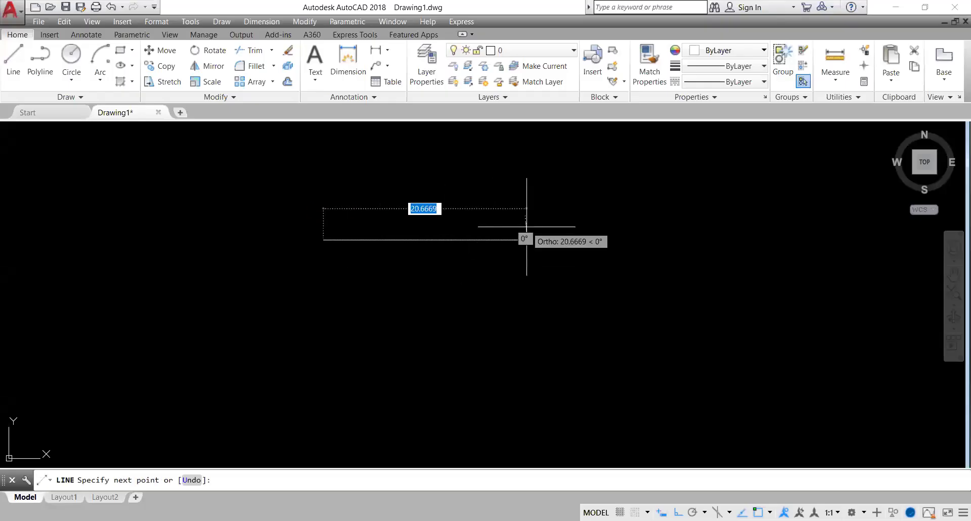
text(10)
key(Return)
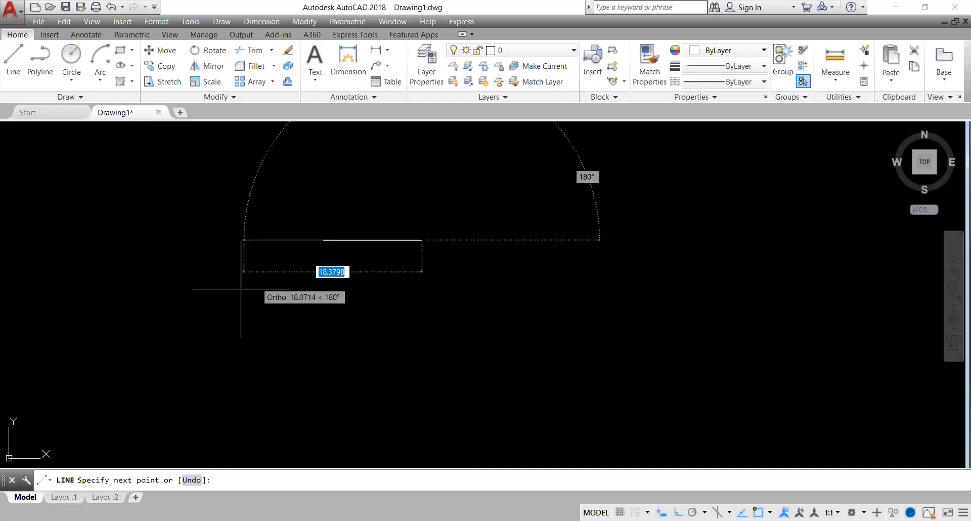
text(15)
key(Return)
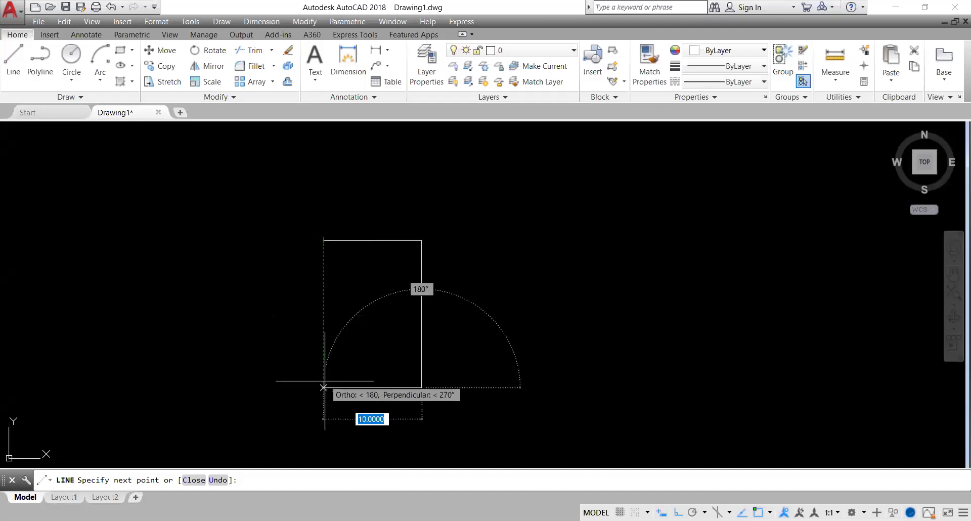
click(323, 387)
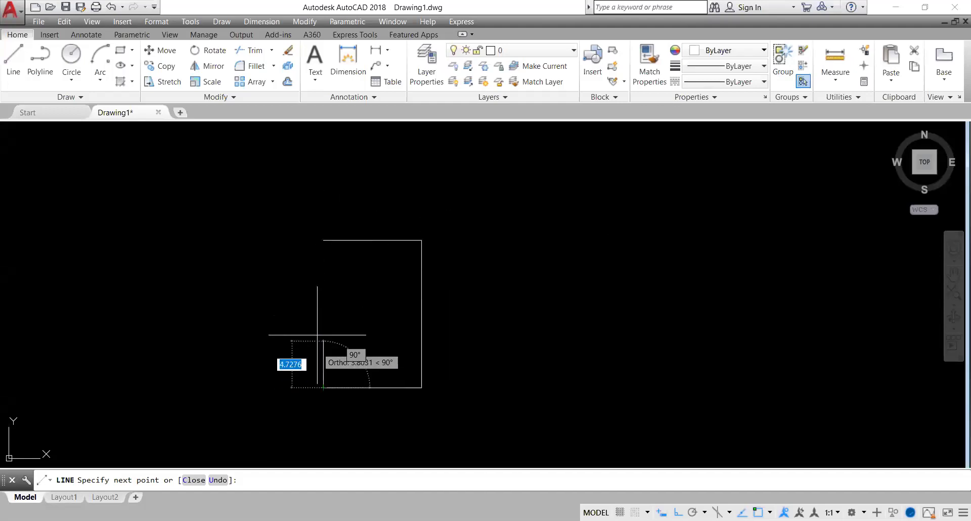
click(323, 240)
Pan the rectangle right and select its top and right edges, then clear the selection.
middle_drag(363, 244, 571, 244)
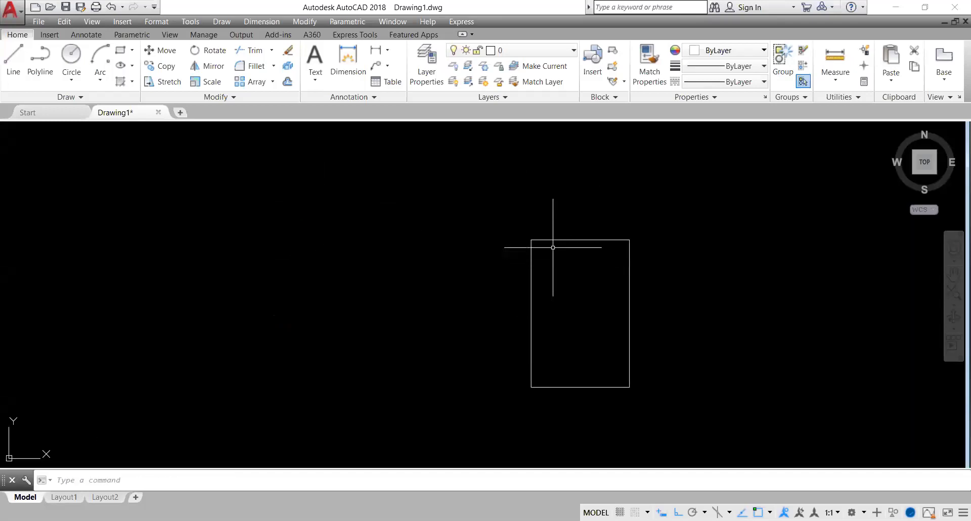
click(556, 239)
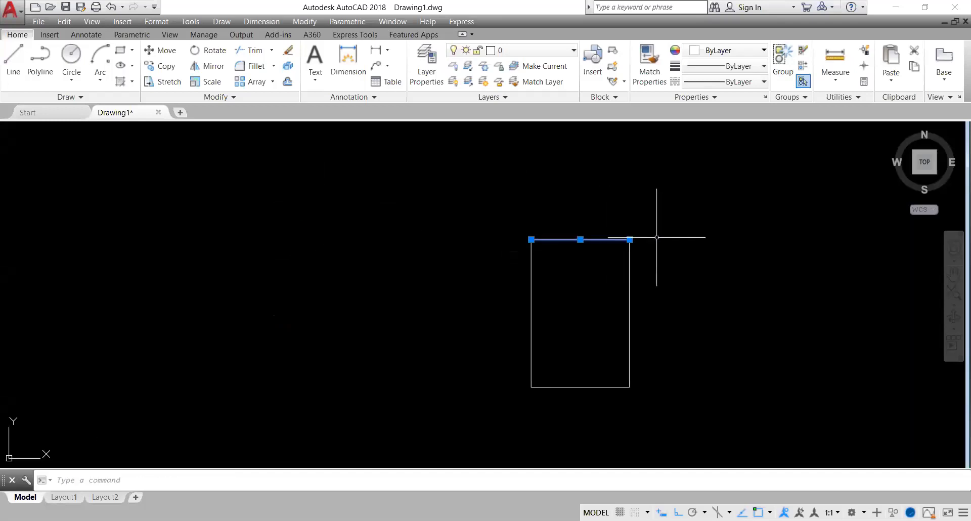
click(629, 254)
key(Escape)
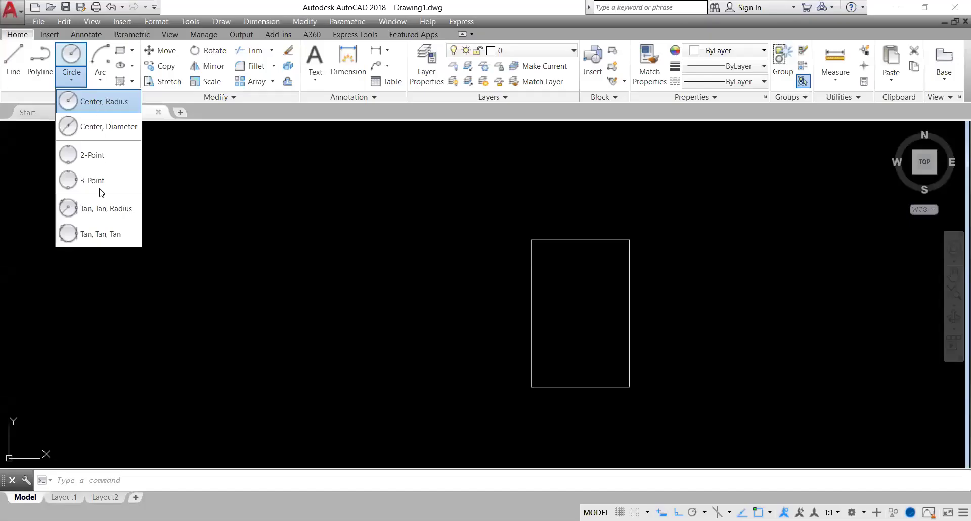
Draw the first corner circle tangent to two rectangle edges with radius 10.
click(93, 214)
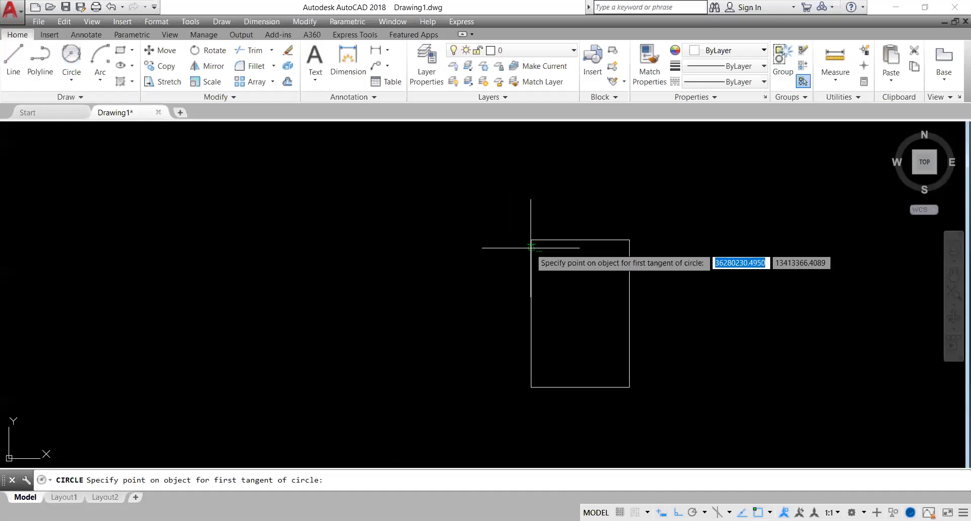
click(530, 248)
click(532, 261)
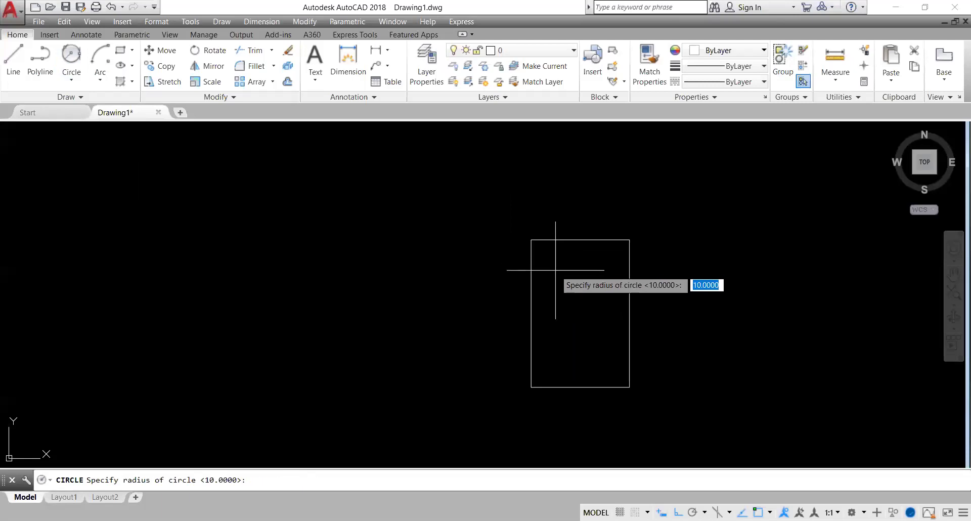
text(10)
key(Return)
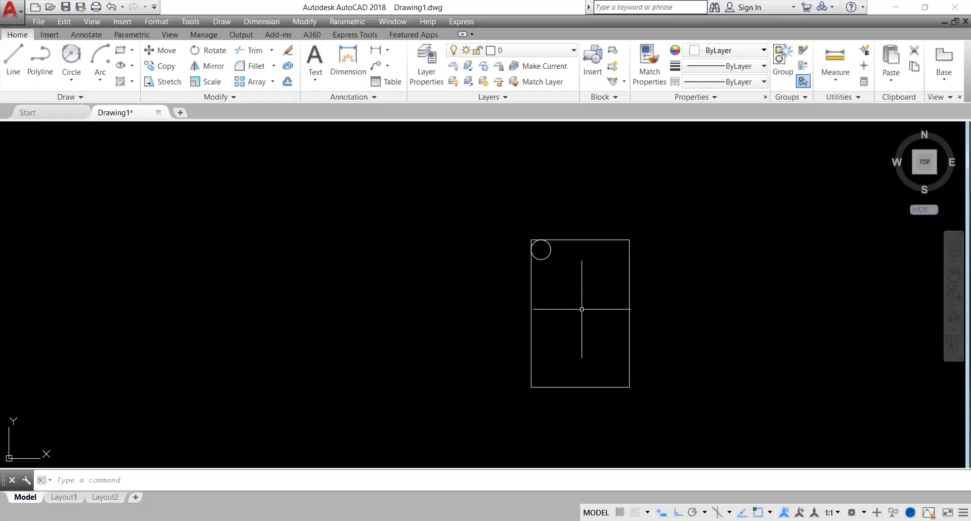
Add a Tan, Tan, Radius circle in the top-right corner using the default radius.
scroll(588, 318, up, 3)
scroll(592, 317, down, 2)
middle_drag(596, 336, 551, 350)
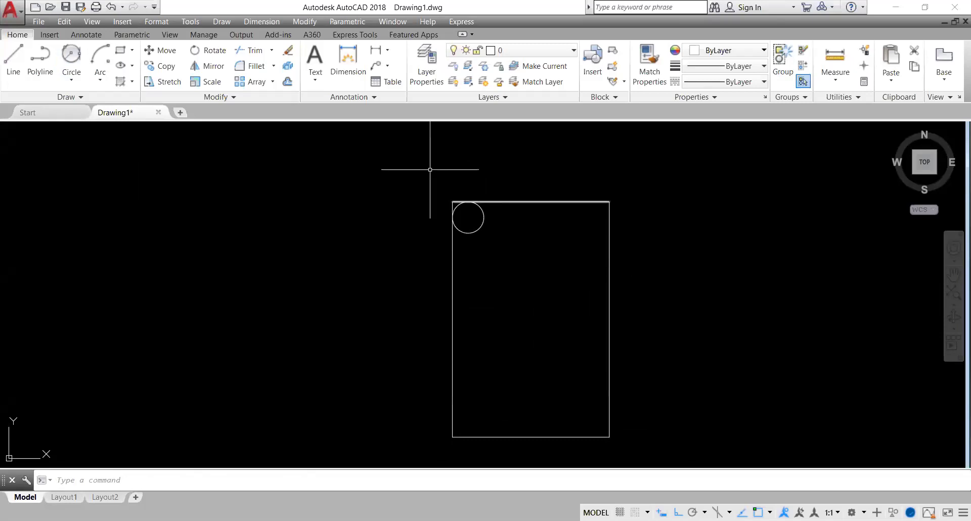
click(74, 81)
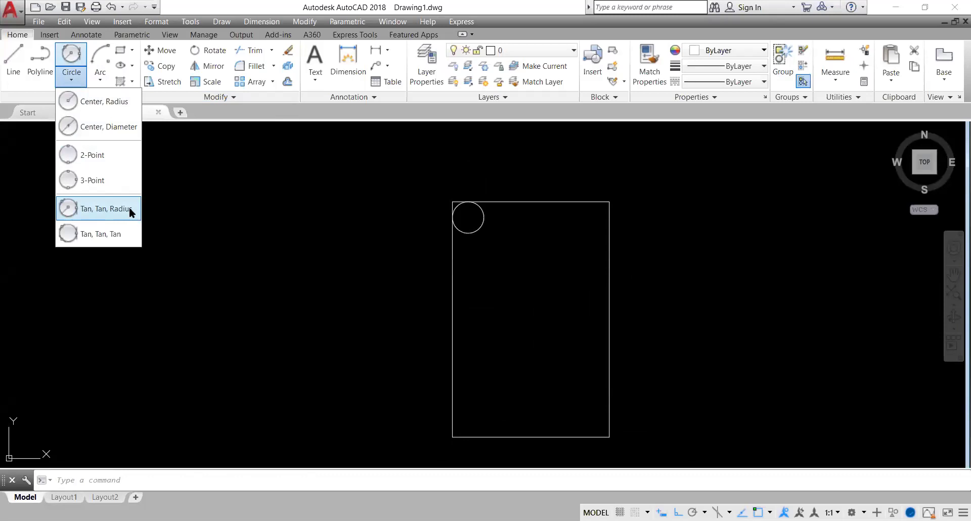
click(109, 212)
click(591, 216)
click(571, 223)
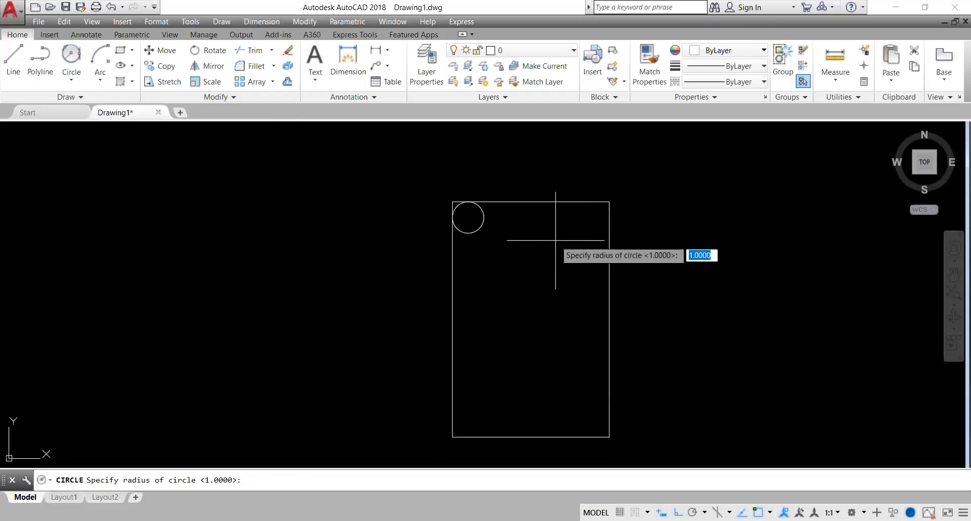
key(Return)
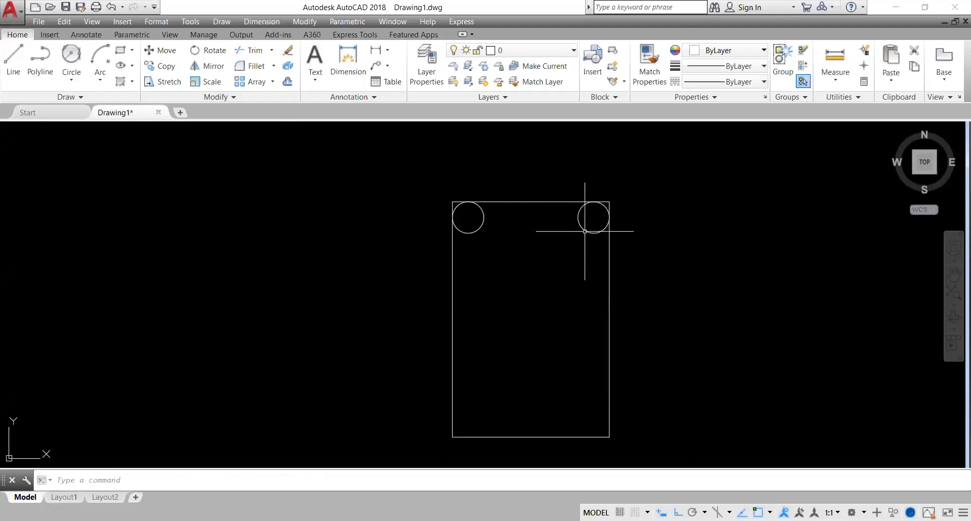
Mirror the two top corner circles about the rectangle's horizontal midline, keeping the originals.
click(582, 223)
click(477, 223)
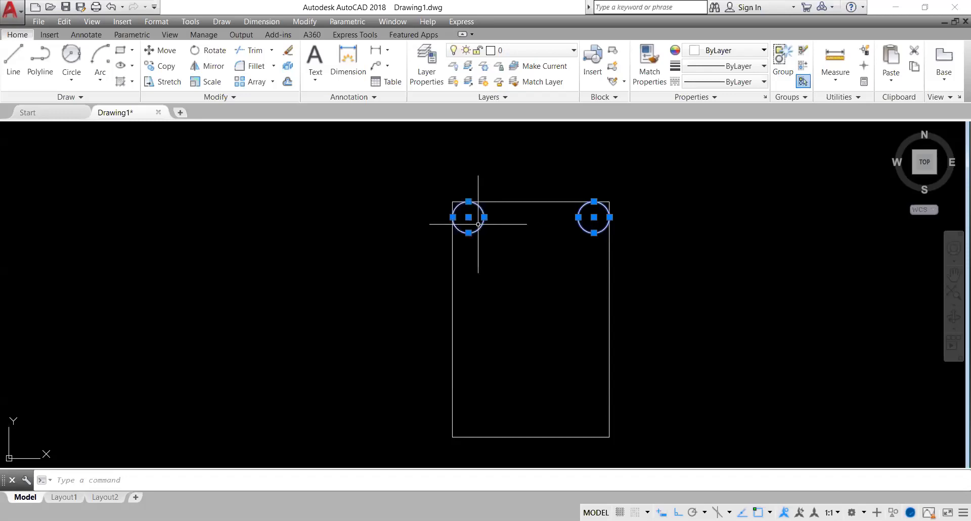
click(213, 66)
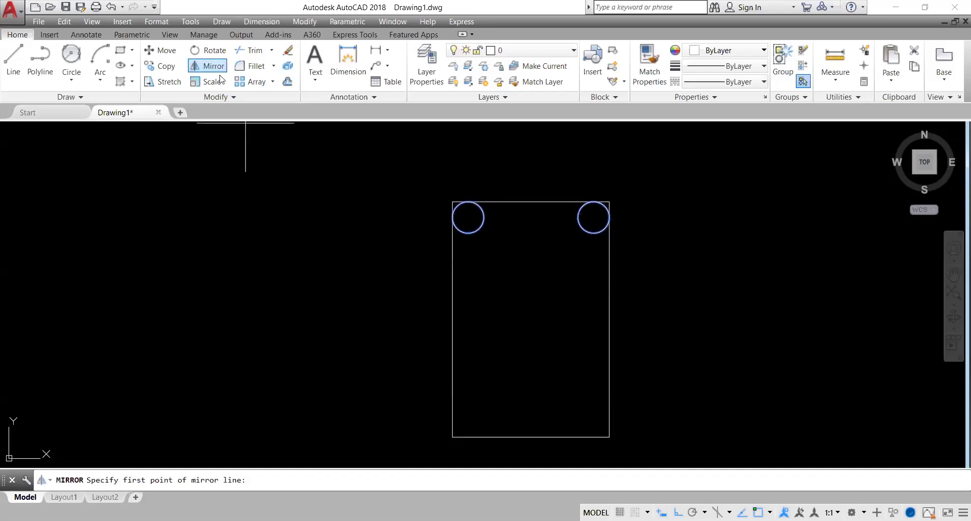
click(610, 320)
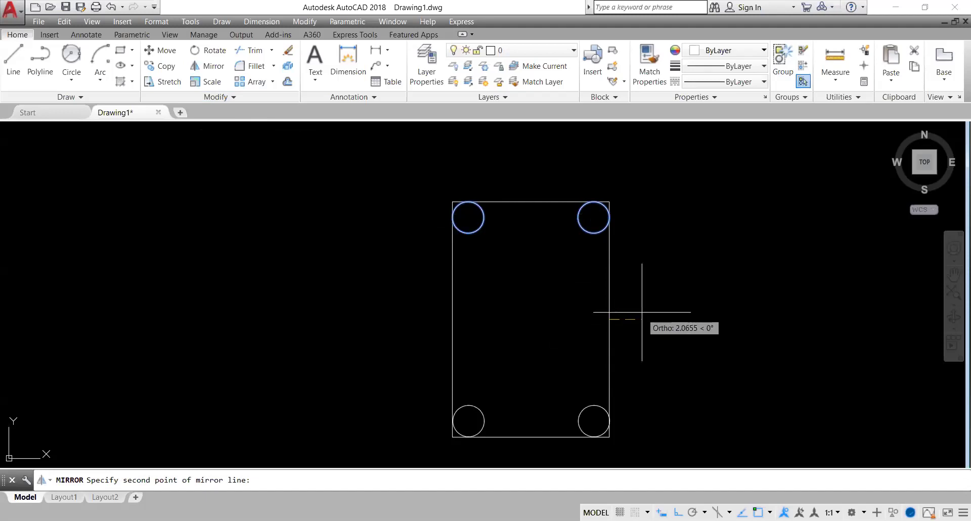
click(642, 312)
key(Return)
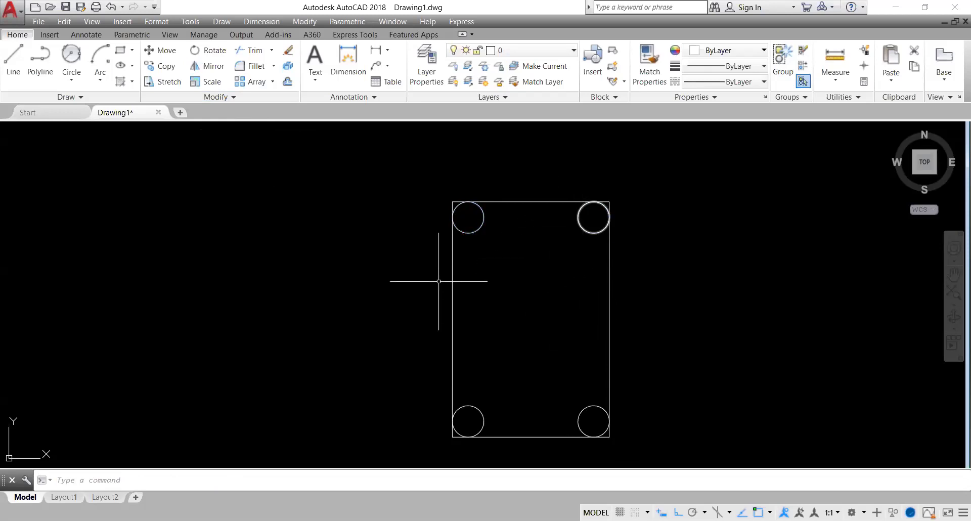
Draw a Center, Radius circle of radius 3 at the rectangle's middle.
click(71, 78)
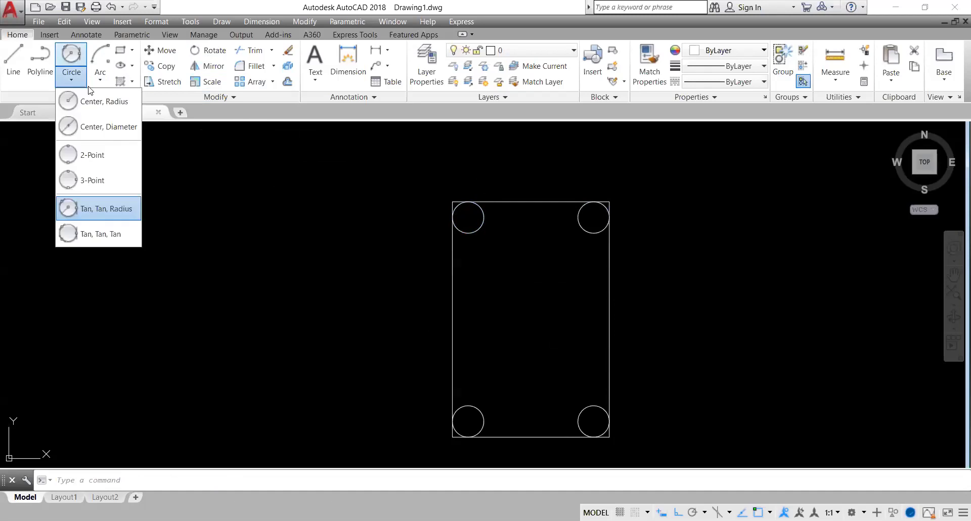
click(72, 60)
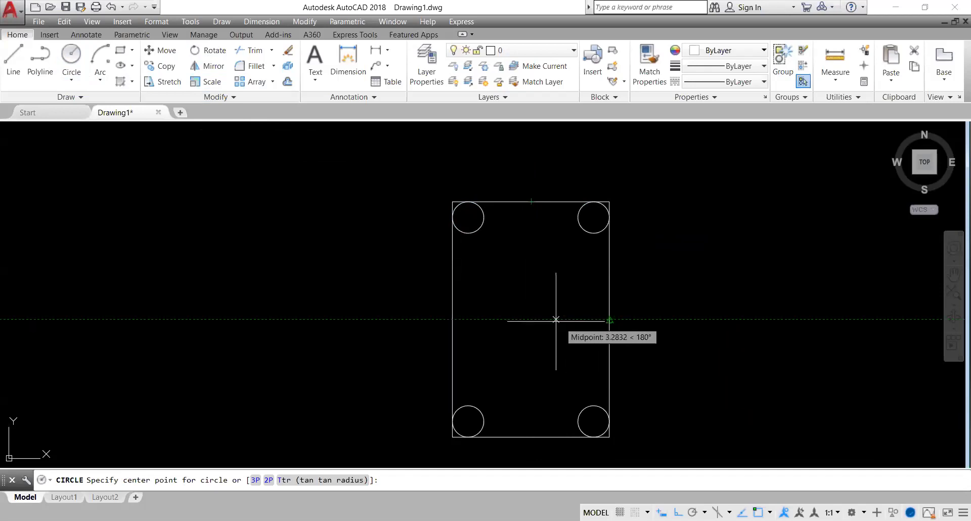
click(531, 319)
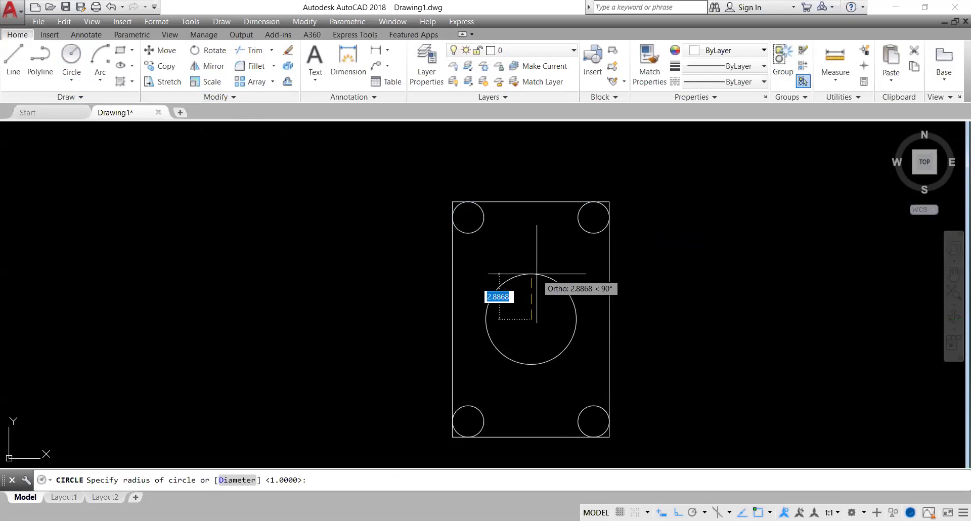
text(3)
key(Return)
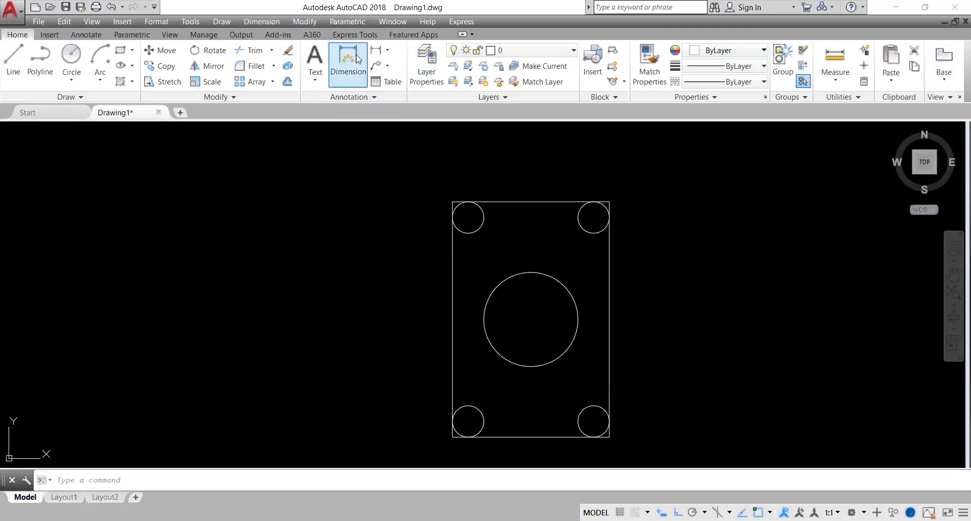
Place a linear width dimension above the plate between its top corners.
click(387, 52)
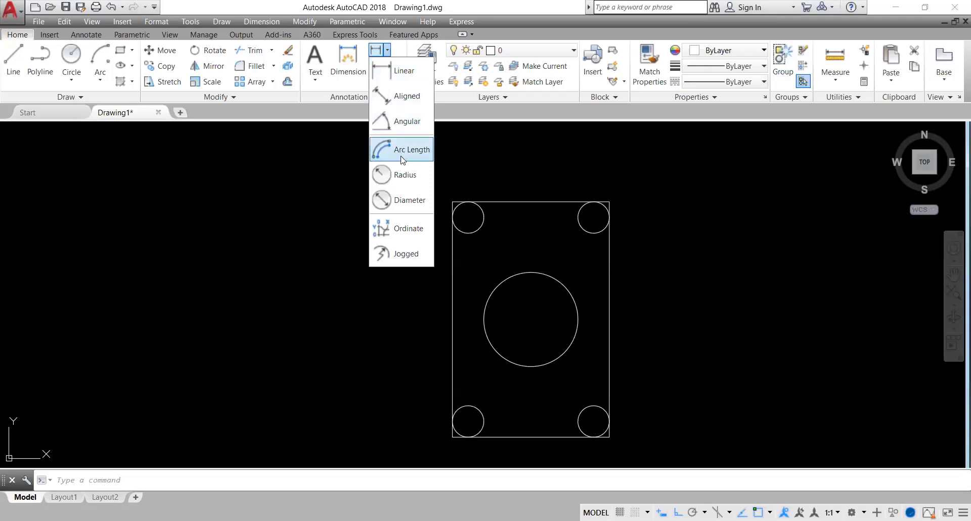
click(389, 74)
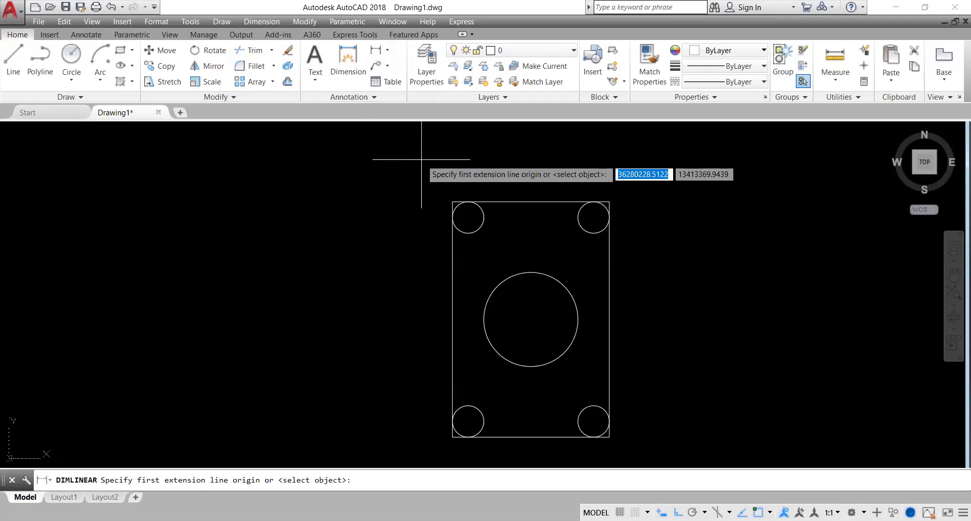
click(452, 201)
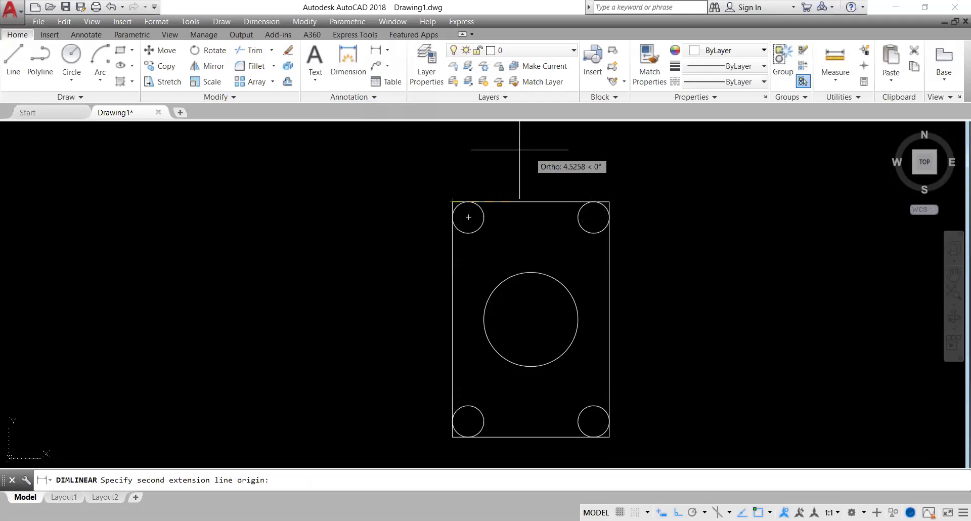
click(609, 201)
click(609, 191)
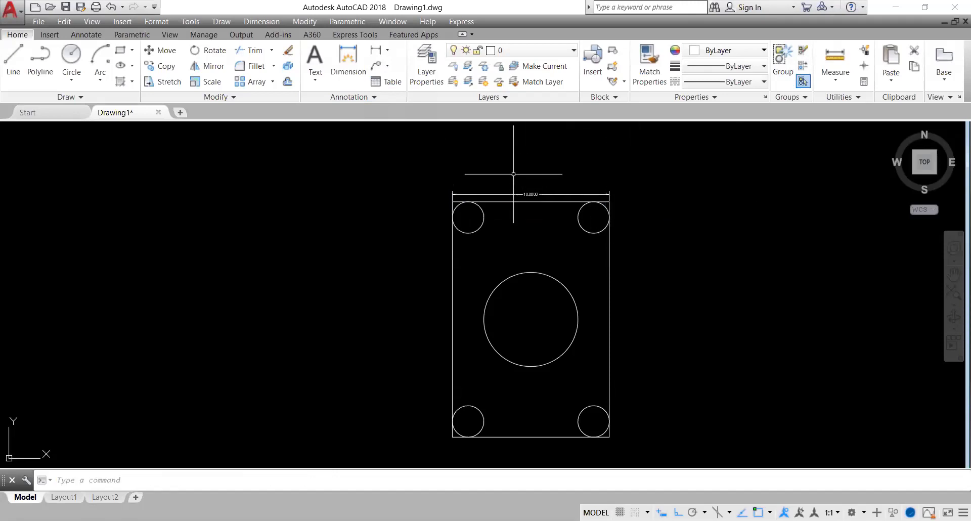
scroll(512, 177, up, 4)
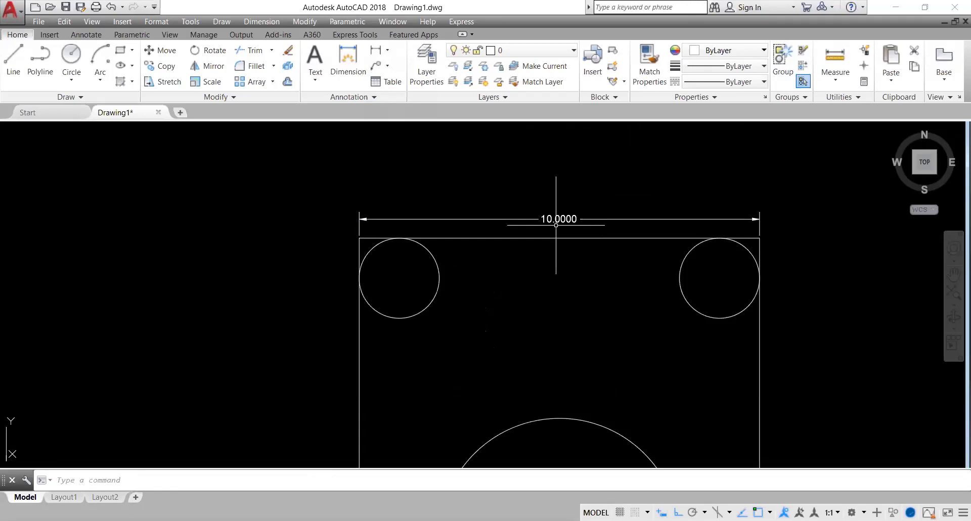
Expand the annotation settings and browse the dimension style list.
click(380, 95)
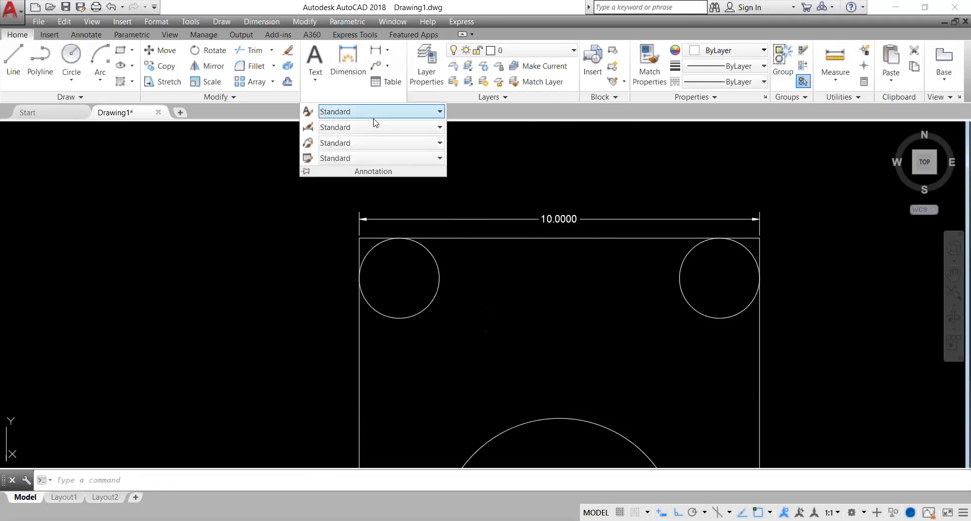
click(437, 128)
click(511, 145)
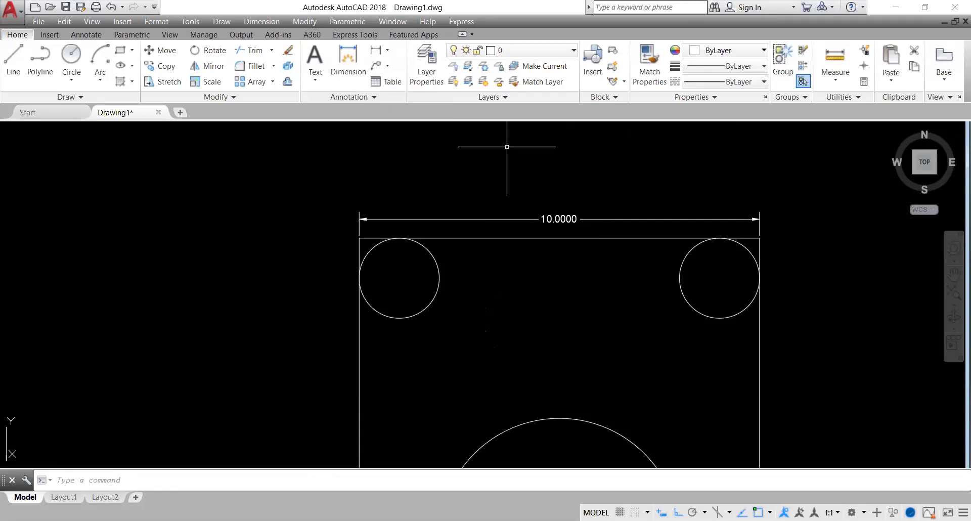
scroll(490, 166, down, 2)
scroll(524, 240, down, 2)
middle_drag(514, 245, 434, 224)
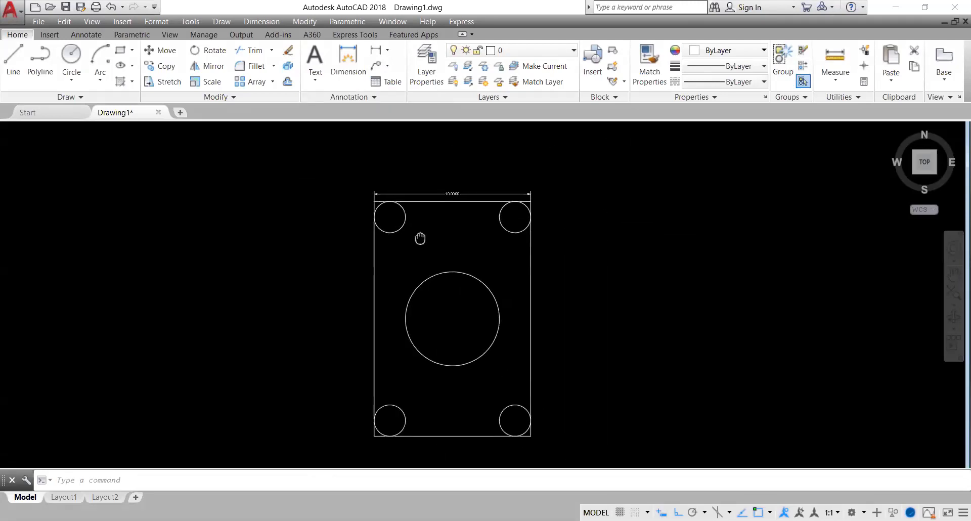
Add a 15.0000 linear height dimension beside the plate's right edge.
click(390, 51)
click(401, 71)
scroll(529, 197, up, 2)
scroll(526, 174, up, 5)
click(505, 323)
scroll(506, 323, down, 4)
scroll(506, 202, down, 3)
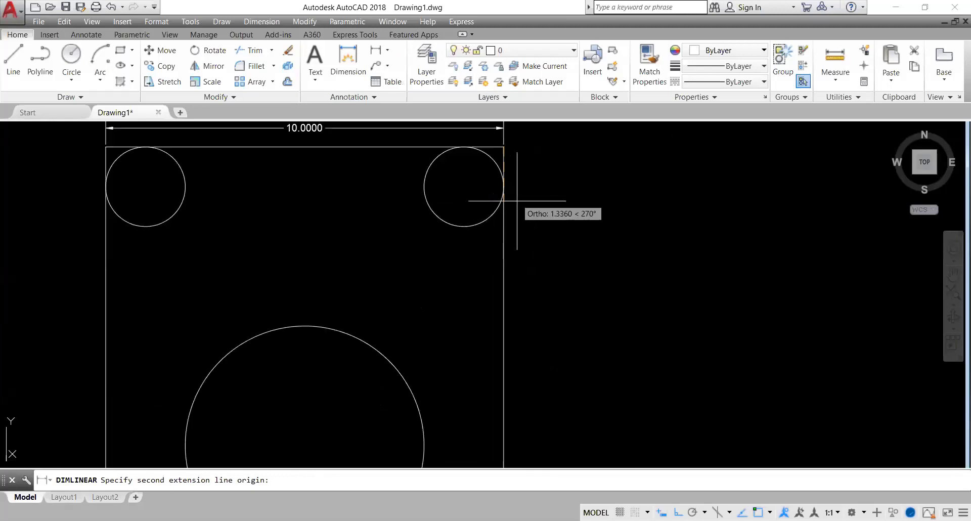
scroll(504, 203, down, 5)
scroll(513, 330, up, 5)
scroll(455, 401, up, 1)
scroll(476, 385, up, 1)
click(486, 372)
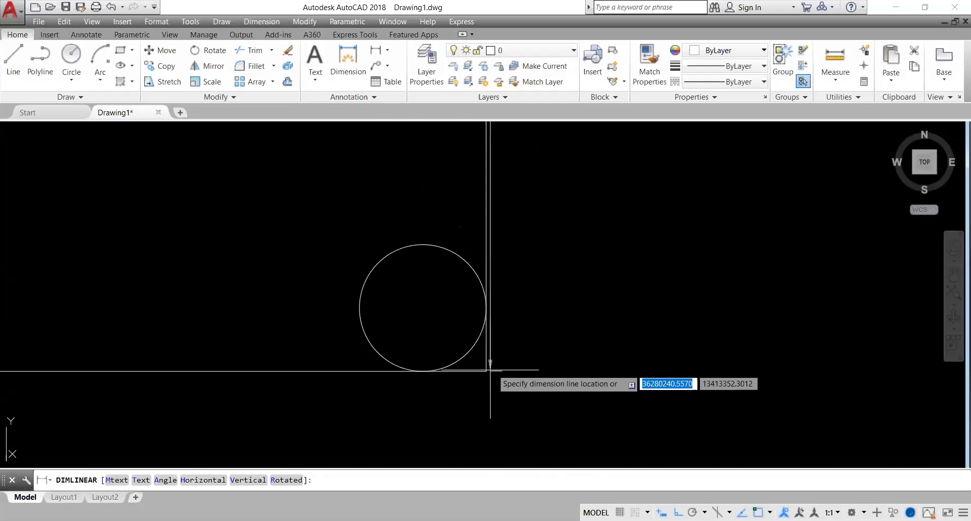
click(569, 351)
scroll(561, 336, down, 4)
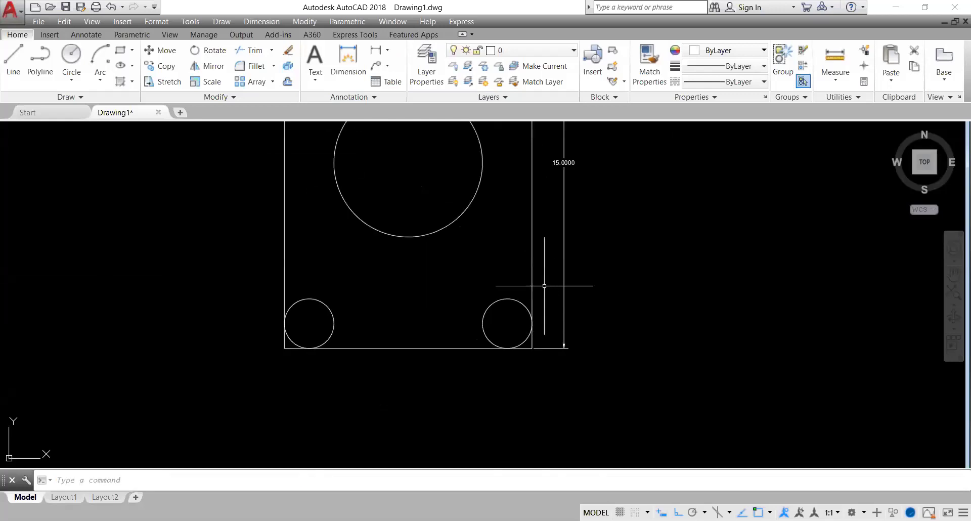
scroll(555, 285, up, 3)
scroll(575, 228, down, 1)
scroll(574, 226, down, 6)
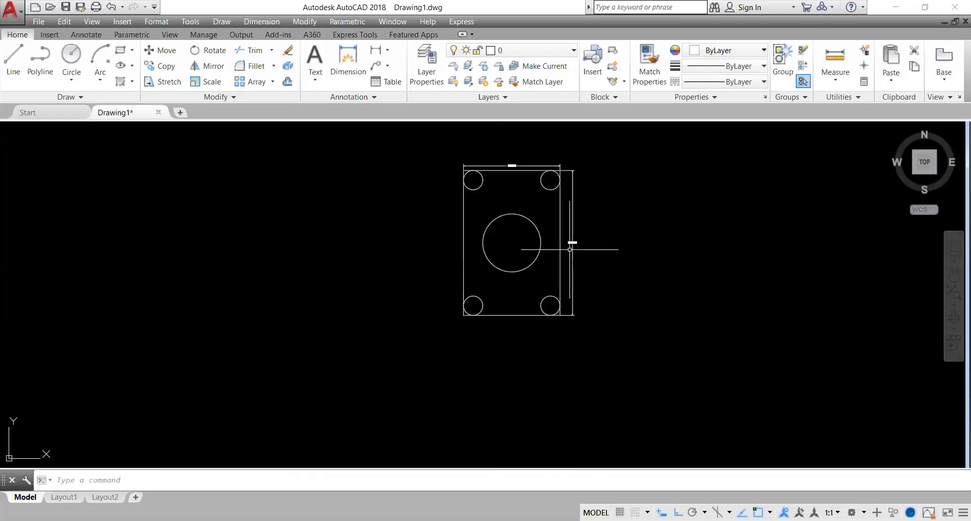
scroll(579, 319, up, 5)
scroll(581, 347, down, 8)
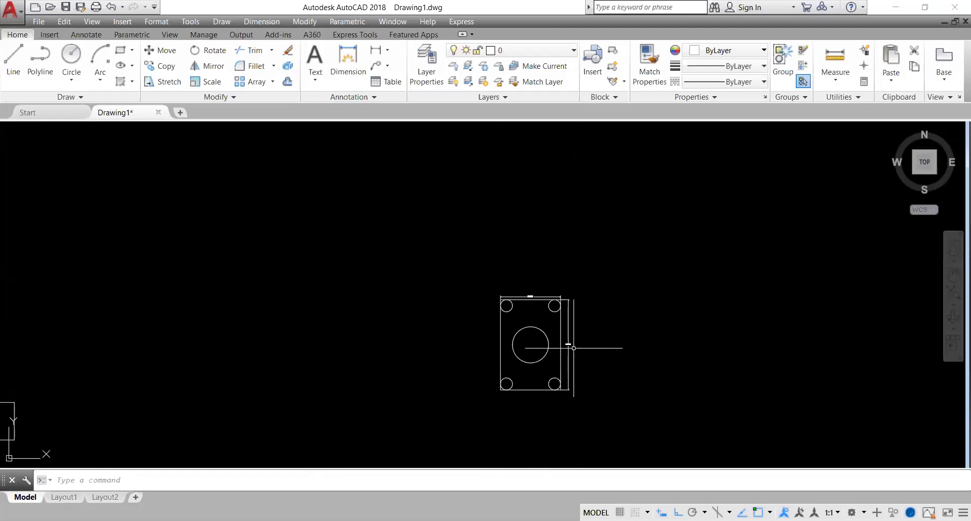
scroll(601, 358, up, 2)
scroll(601, 357, up, 4)
scroll(601, 357, down, 2)
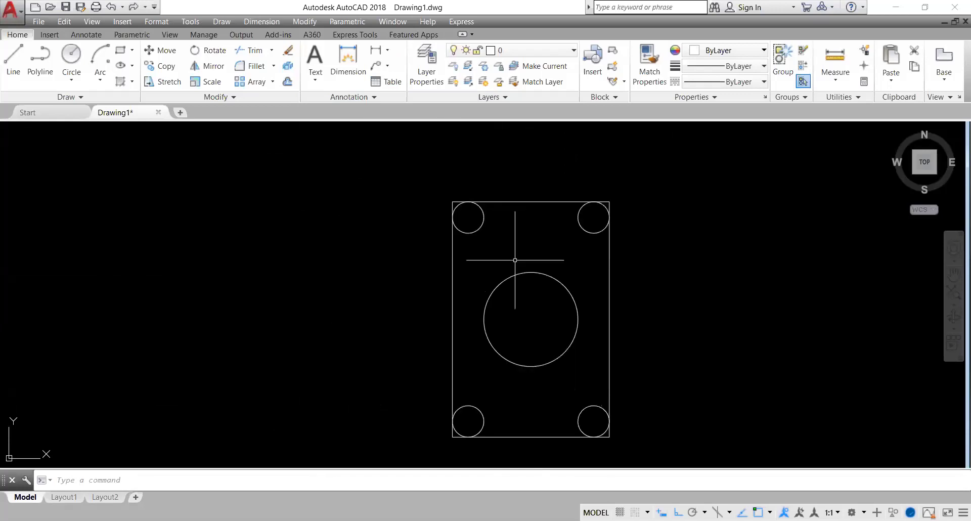
Add a 10.0000 linear width dimension above the plate's top edge.
click(386, 52)
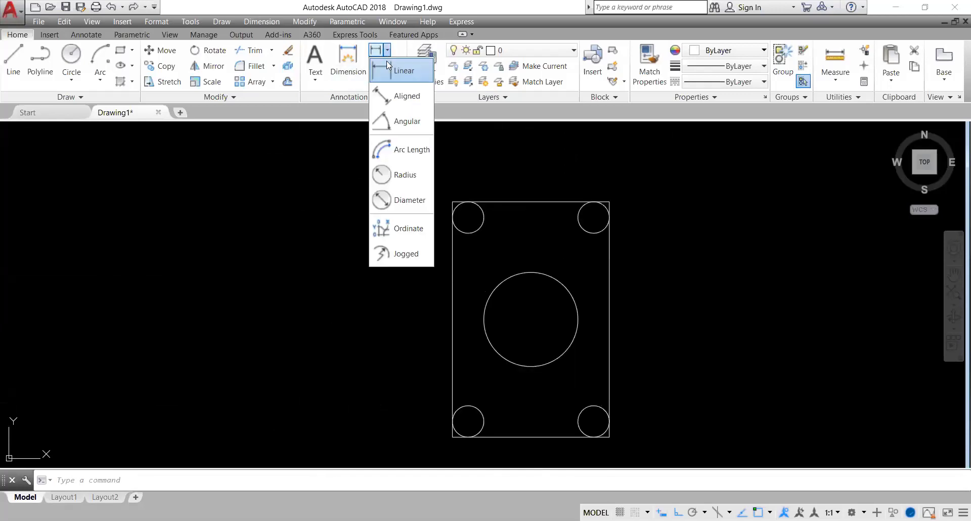
click(389, 71)
click(469, 218)
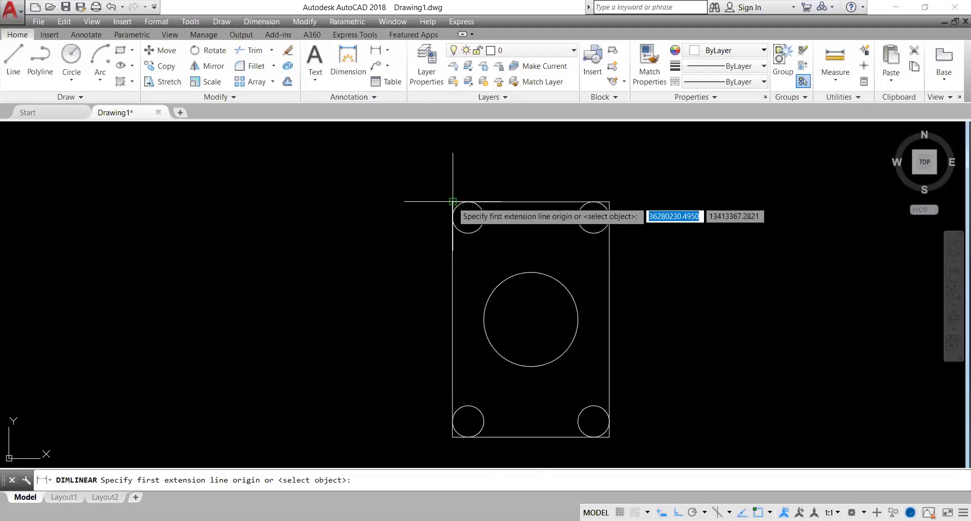
click(468, 217)
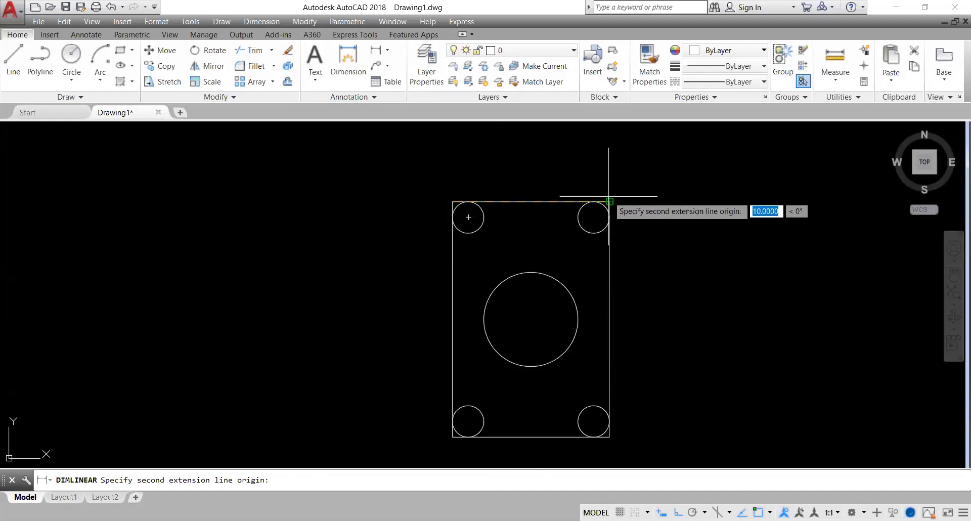
click(609, 201)
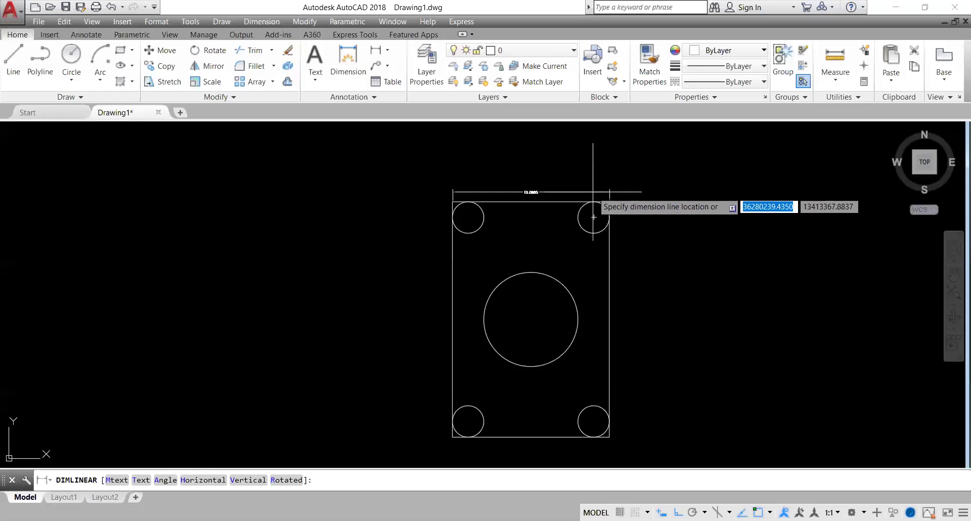
click(594, 189)
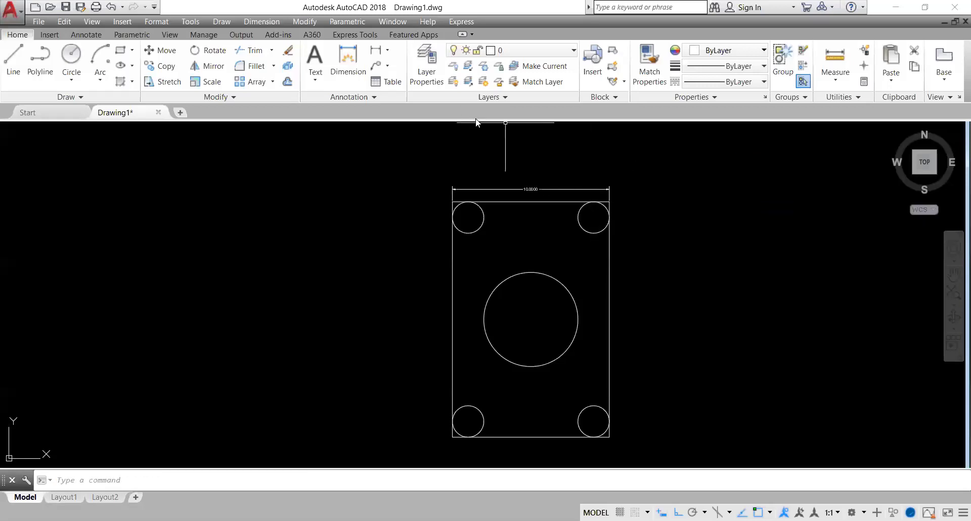
Add a 15.0000 linear height dimension to the right of the plate.
click(375, 50)
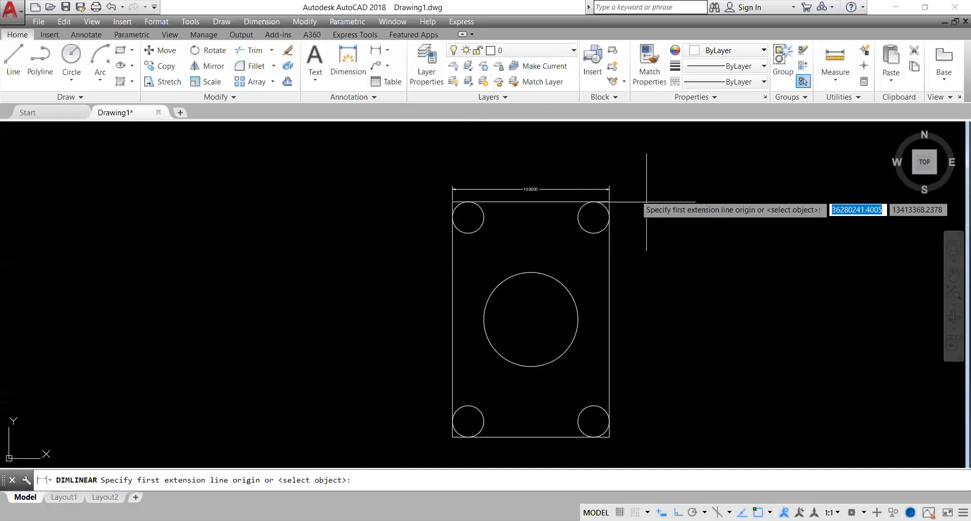
click(594, 421)
click(609, 201)
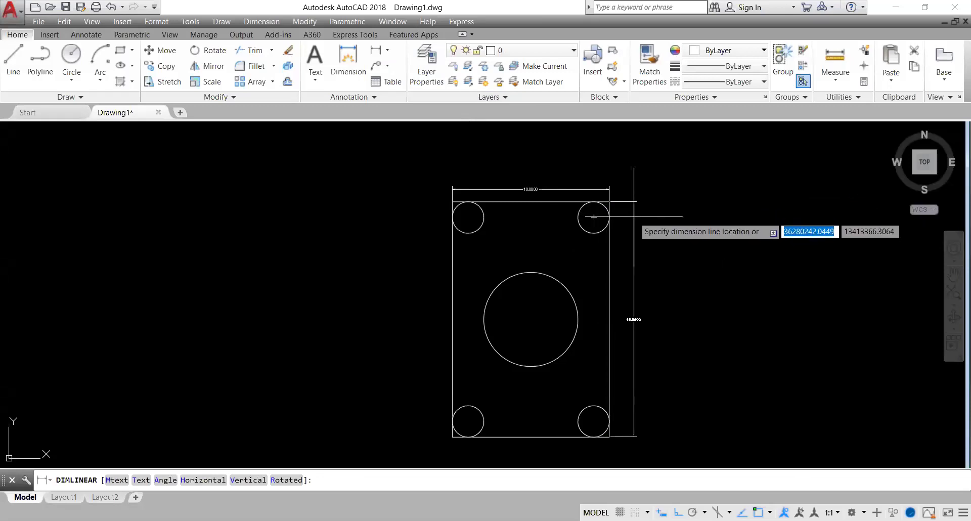
click(627, 217)
scroll(544, 212, up, 4)
scroll(577, 248, down, 5)
scroll(651, 338, up, 5)
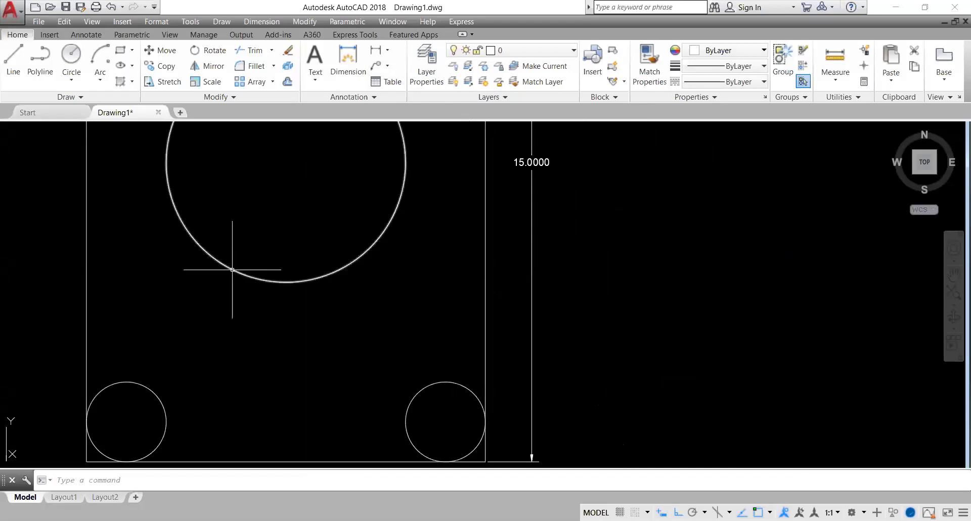
scroll(481, 360, down, 4)
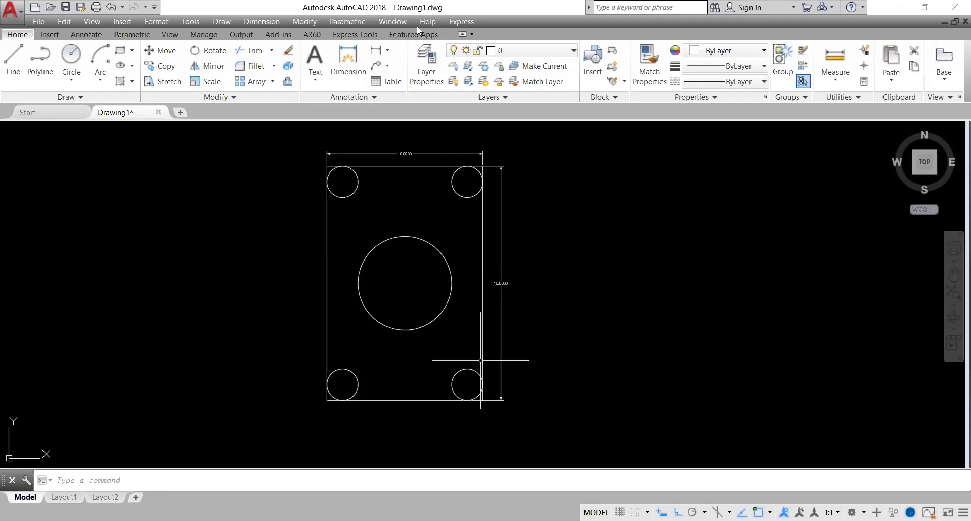
click(352, 55)
Place an R1.0000 radius dimension below the top-left corner circle.
click(388, 50)
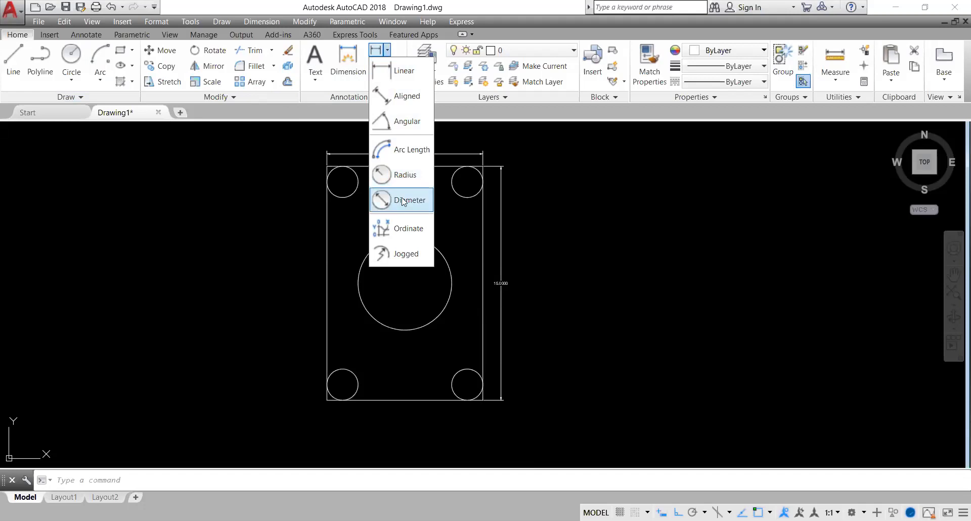
click(383, 177)
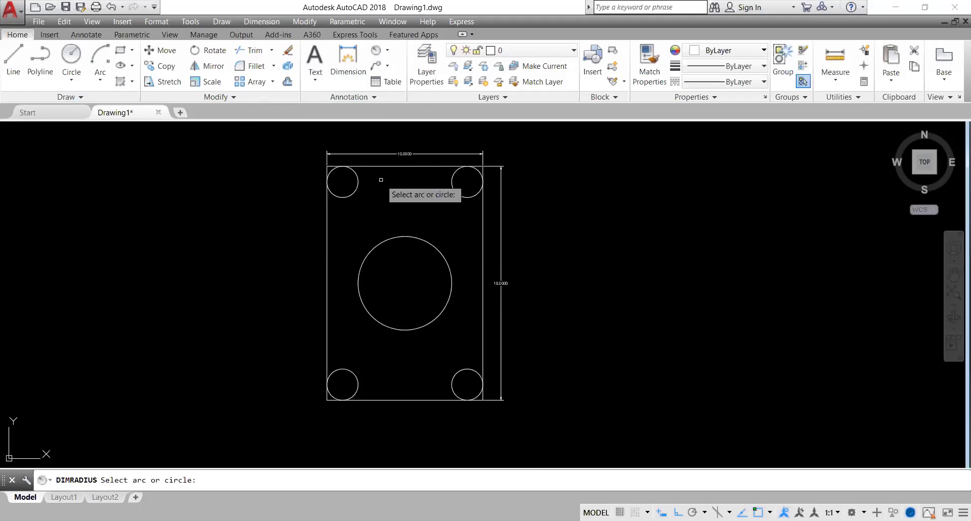
scroll(380, 179, up, 6)
scroll(379, 183, down, 6)
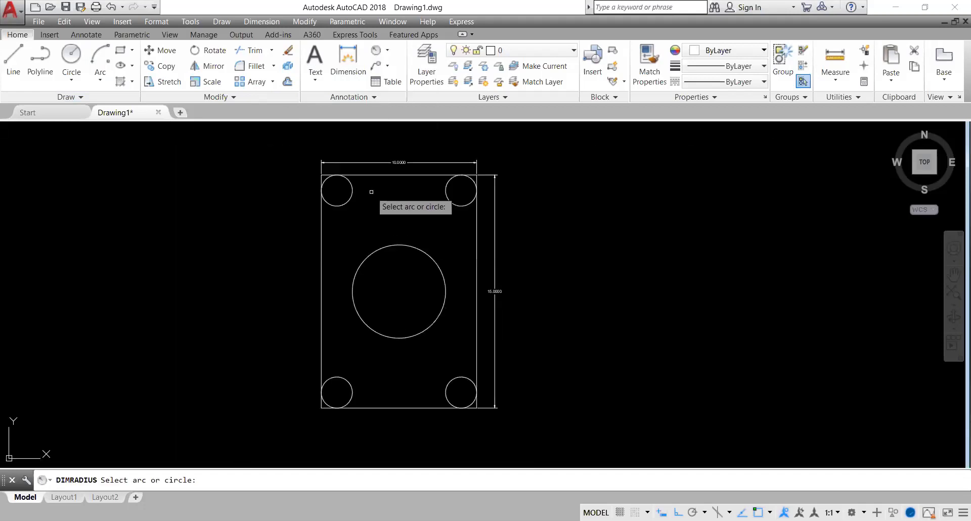
scroll(376, 187, up, 4)
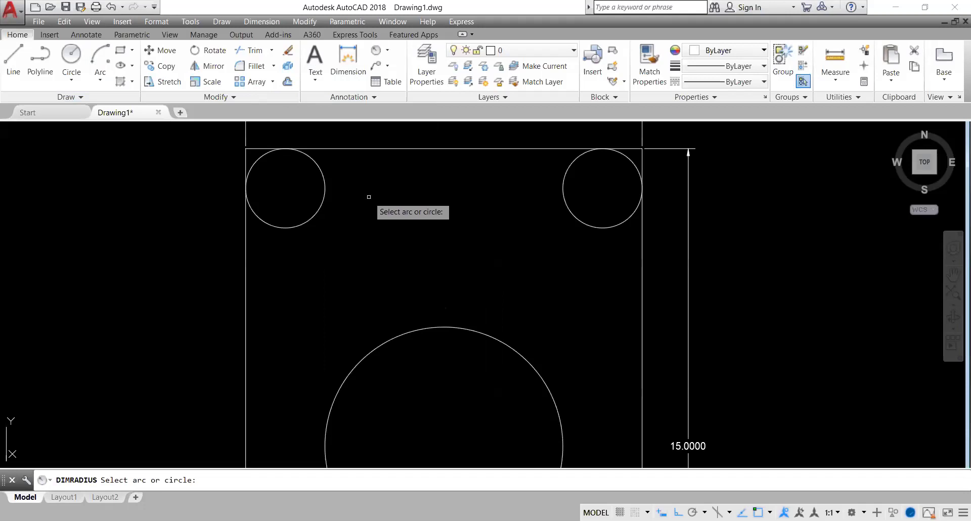
click(314, 166)
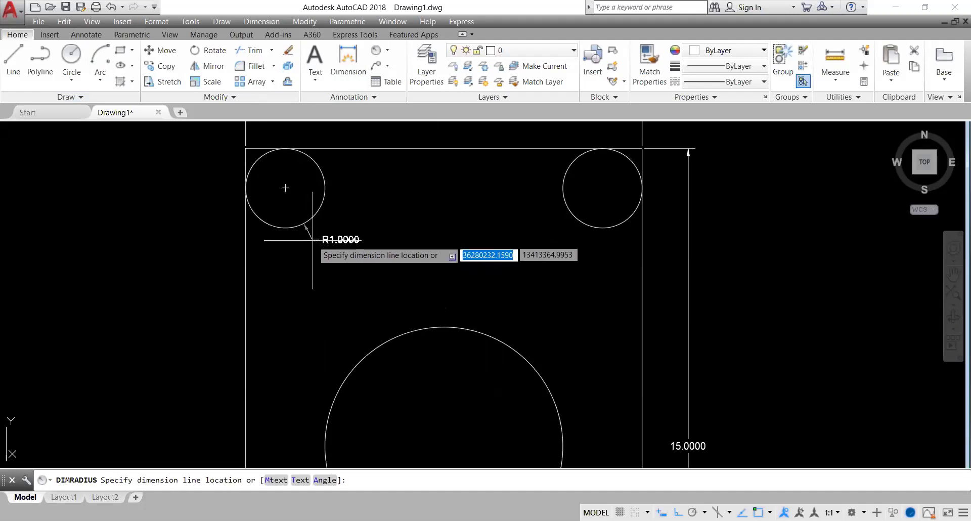
click(332, 256)
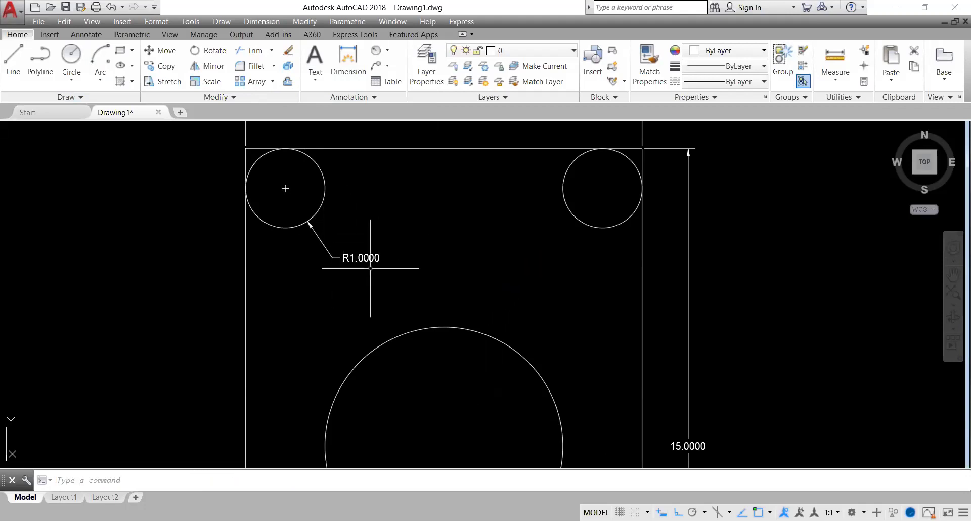
scroll(355, 262, down, 3)
scroll(355, 261, down, 1)
middle_drag(366, 283, 351, 262)
scroll(354, 242, up, 6)
scroll(352, 250, up, 6)
scroll(374, 252, up, 2)
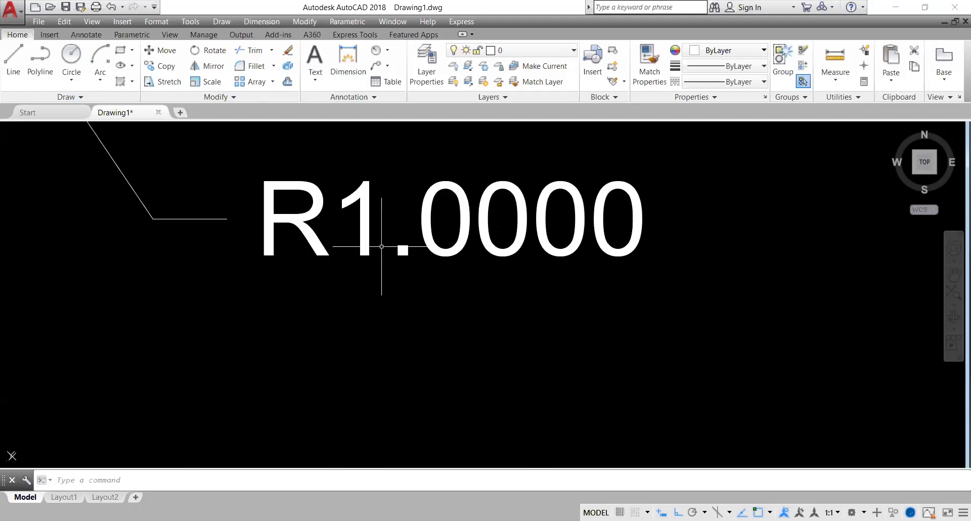
scroll(393, 253, down, 5)
scroll(393, 253, down, 4)
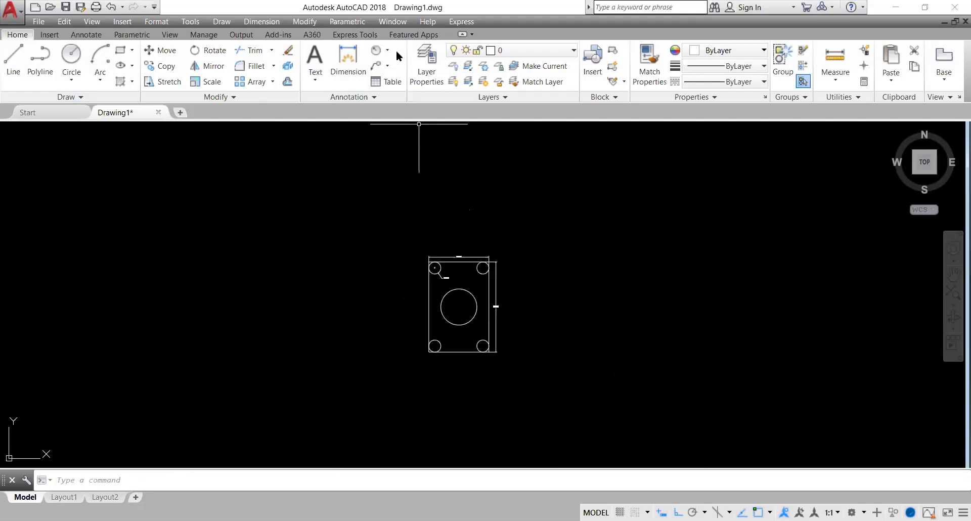
Place an R3.0000 radius dimension on the central circle and zoom out to the whole plate.
click(387, 50)
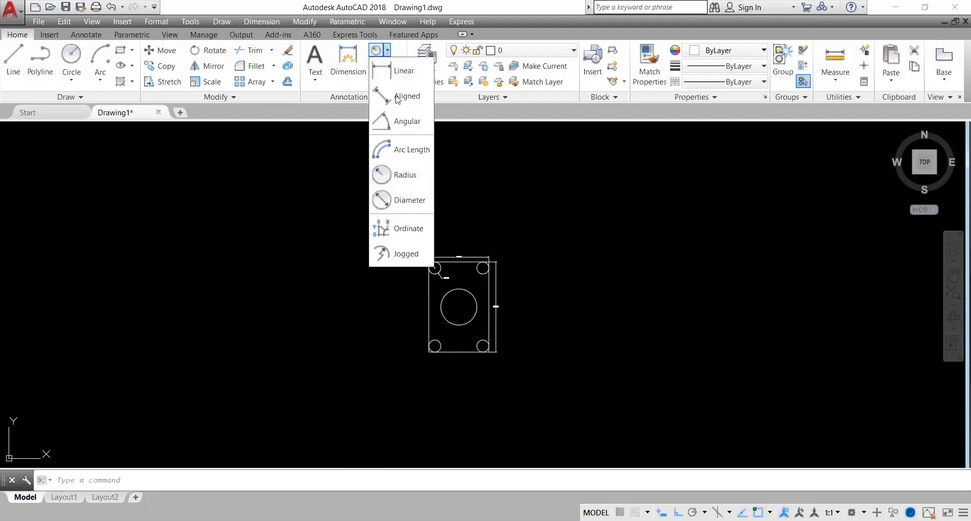
click(398, 175)
scroll(468, 314, up, 2)
scroll(468, 314, up, 4)
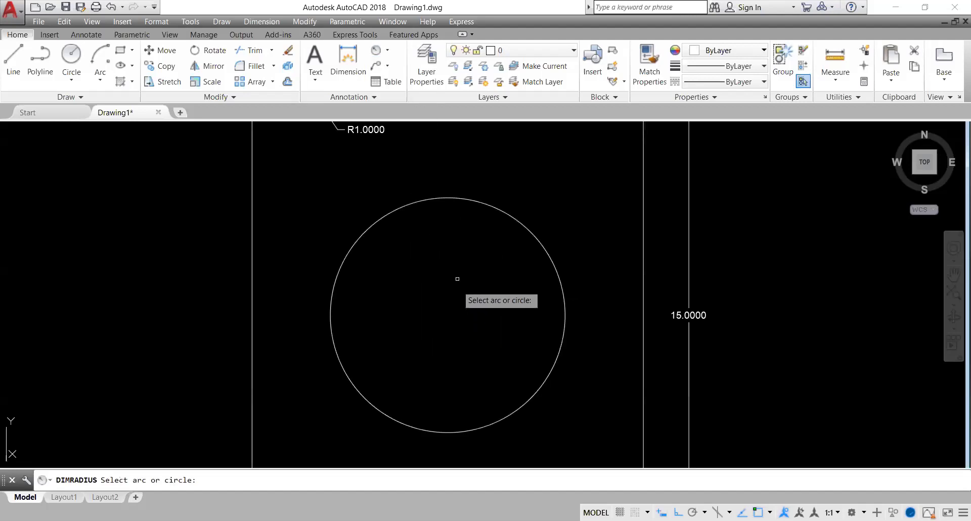
click(475, 200)
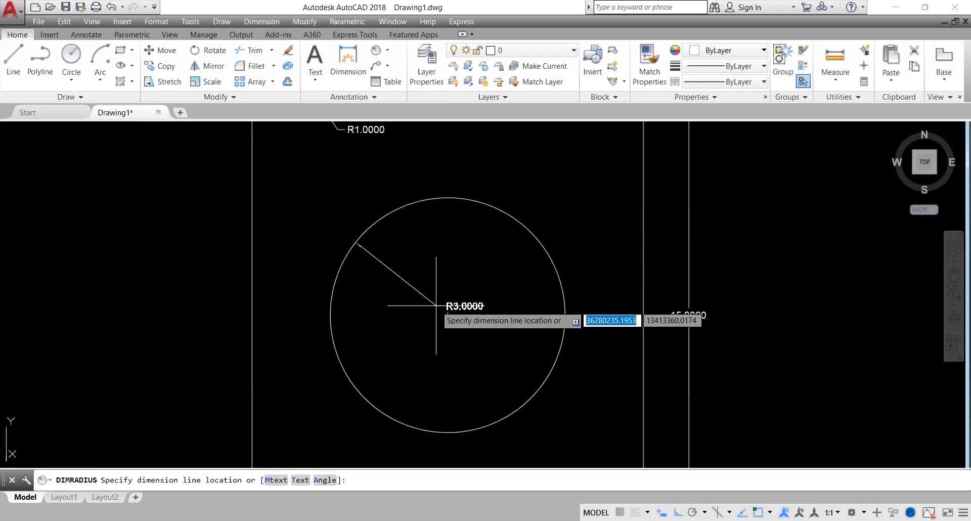
click(461, 281)
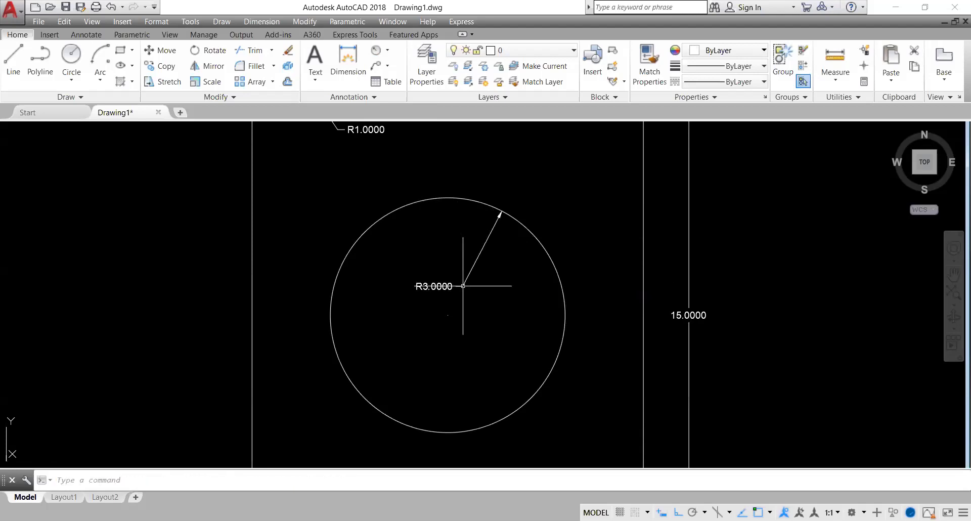
scroll(496, 306, down, 2)
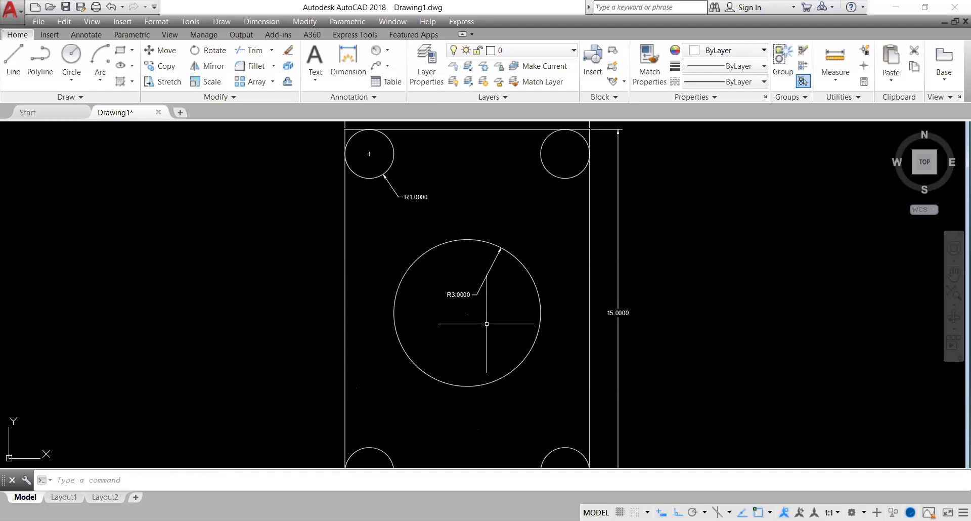
scroll(436, 298, down, 1)
scroll(450, 296, up, 1)
scroll(451, 296, down, 1)
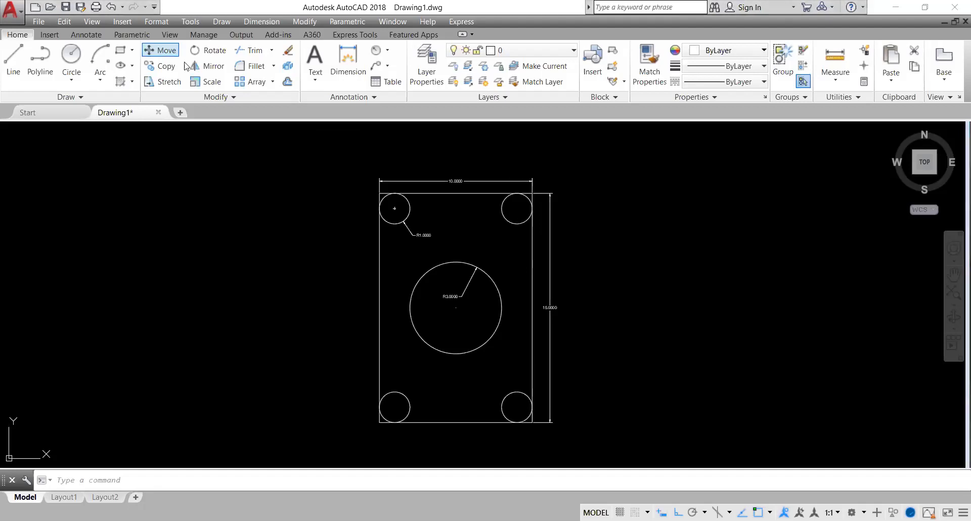
In the Dimension Style Manager, create style L from Standard and open its line settings.
click(374, 98)
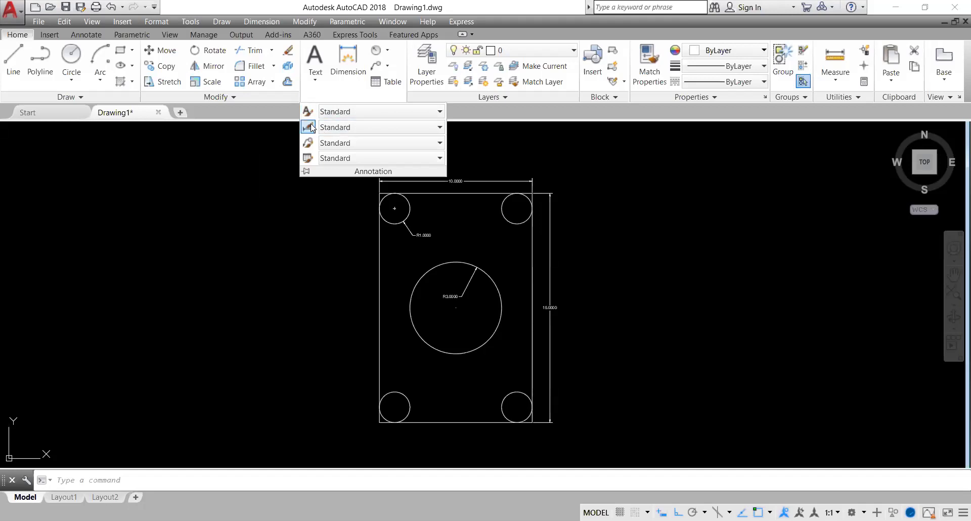
click(308, 127)
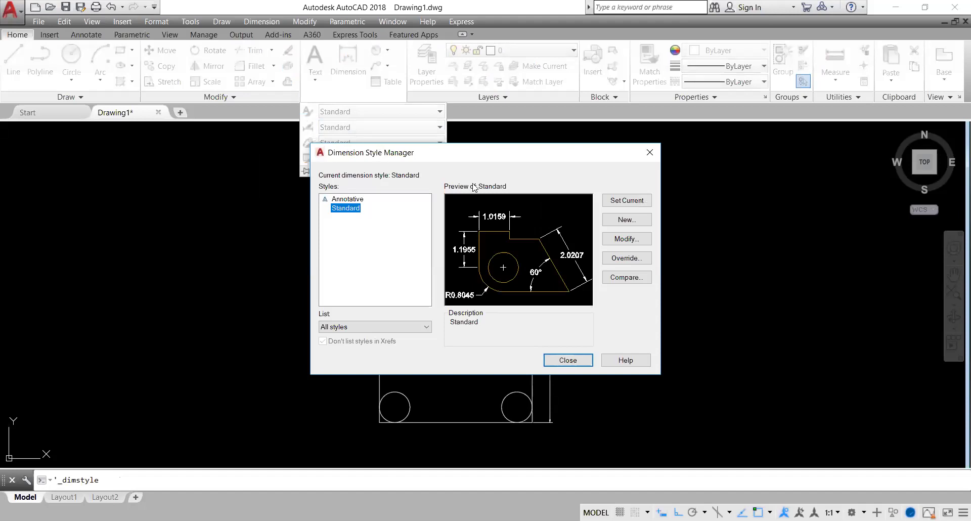
click(620, 221)
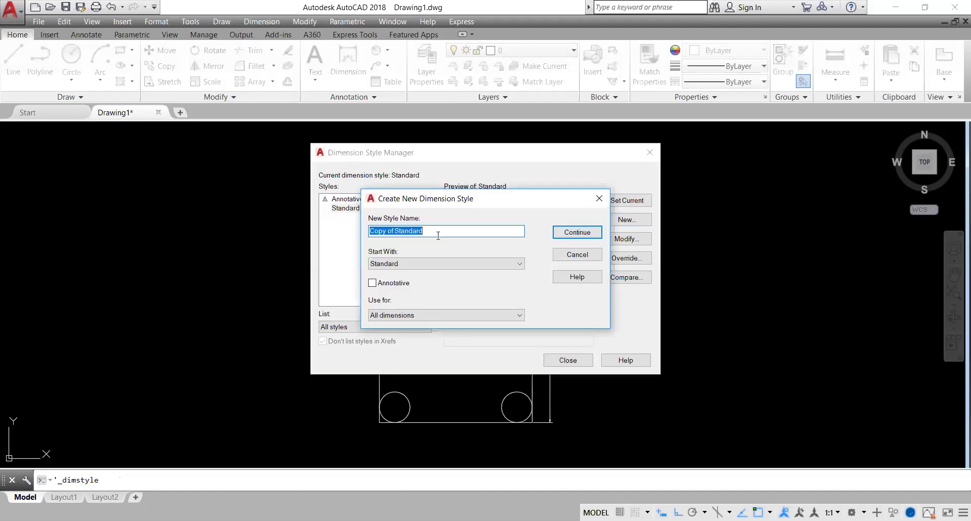
text(L)
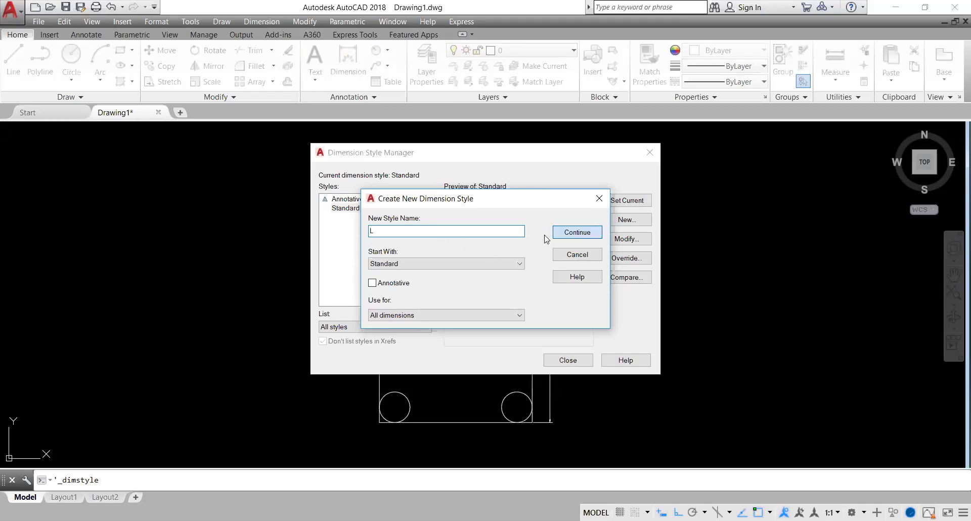
click(577, 232)
click(310, 128)
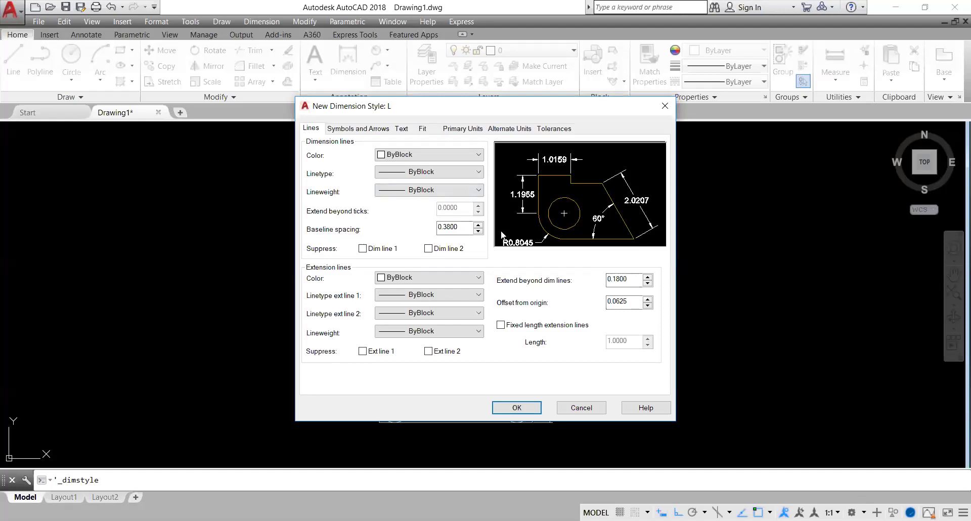
Change the L style's baseline spacing to 0.75, keeping the dimension lineweight ByBlock.
double_click(460, 226)
text(0)
click(433, 173)
click(437, 174)
click(438, 189)
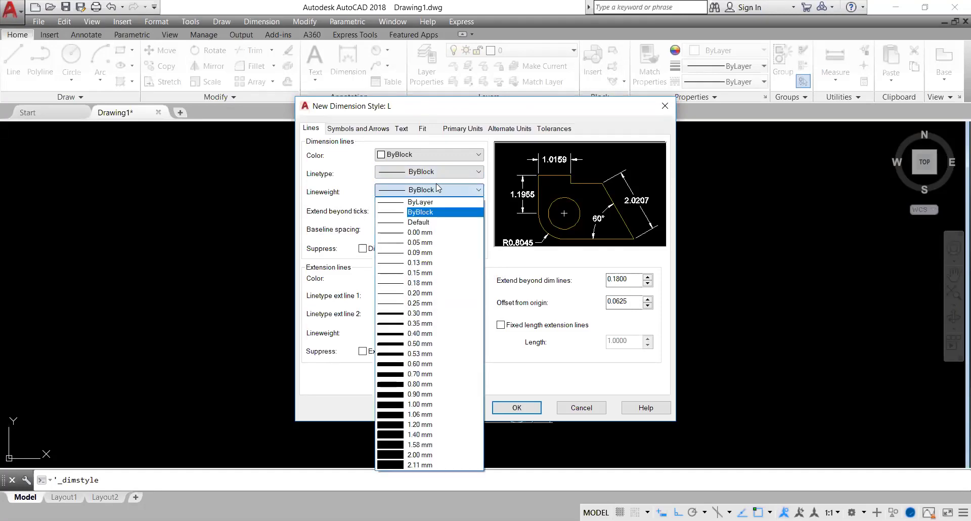
click(437, 189)
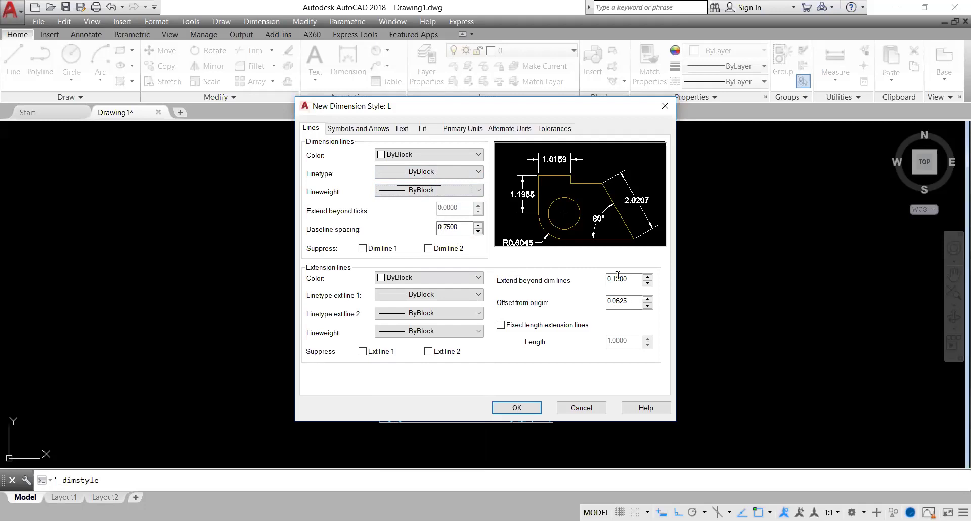
Set the extension line offset from origin to 0.25.
double_click(626, 300)
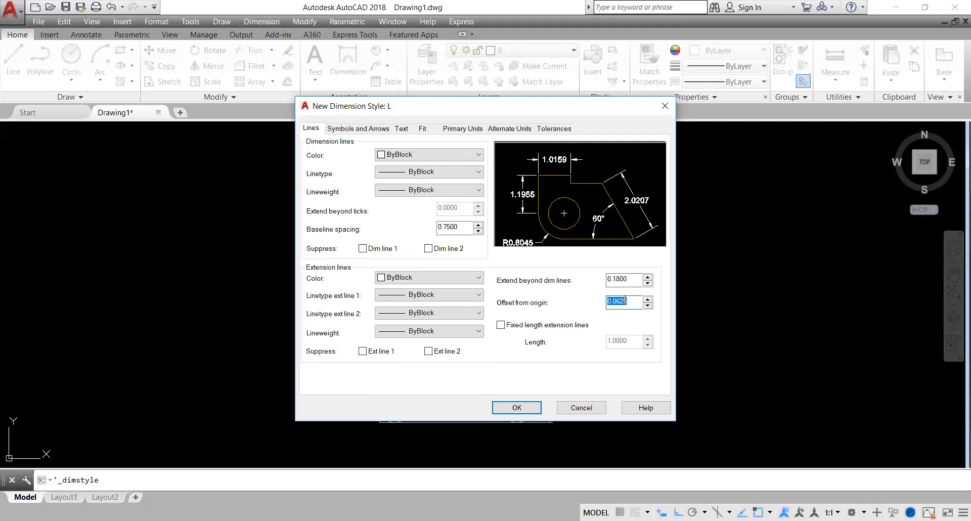
text(1)
click(626, 280)
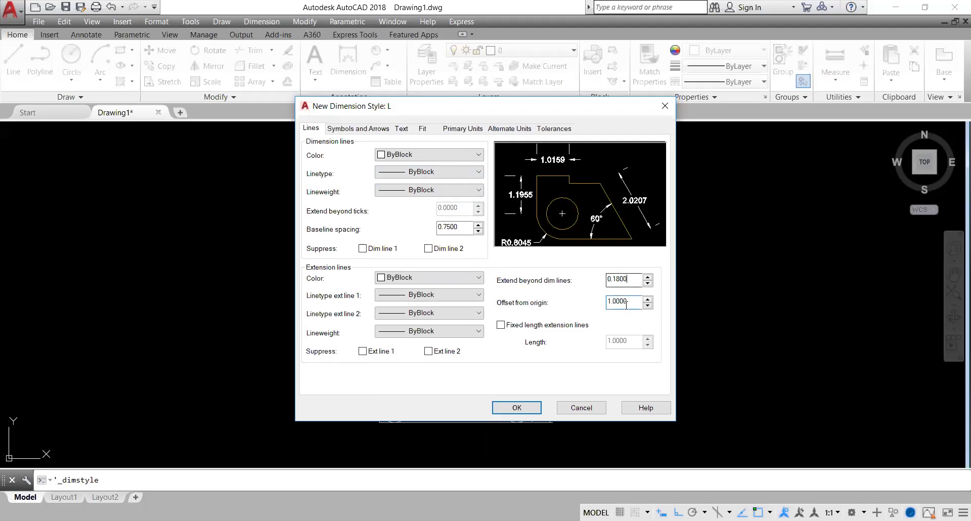
double_click(625, 302)
text(0.25)
click(628, 277)
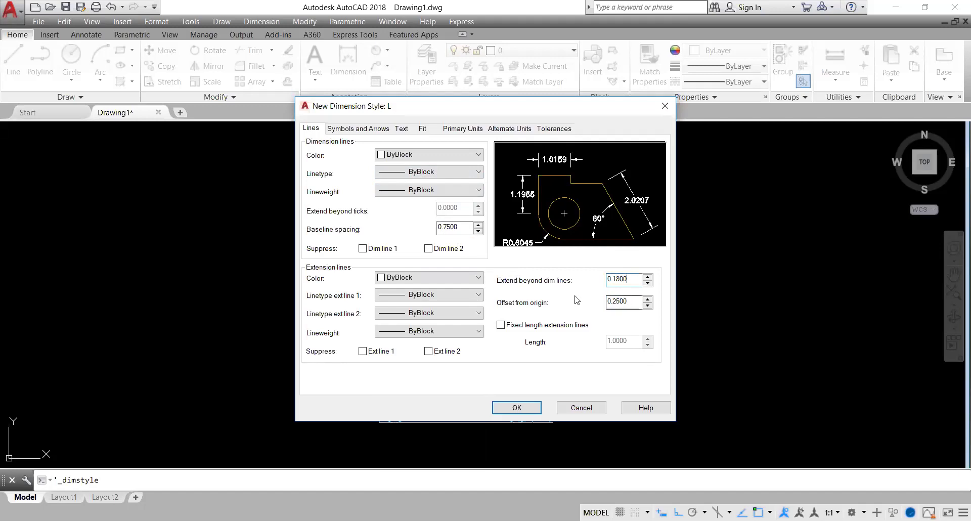
Keep extension beyond dimension lines at 0.18 after briefly trying 0.05.
double_click(628, 278)
text(0.05)
click(632, 302)
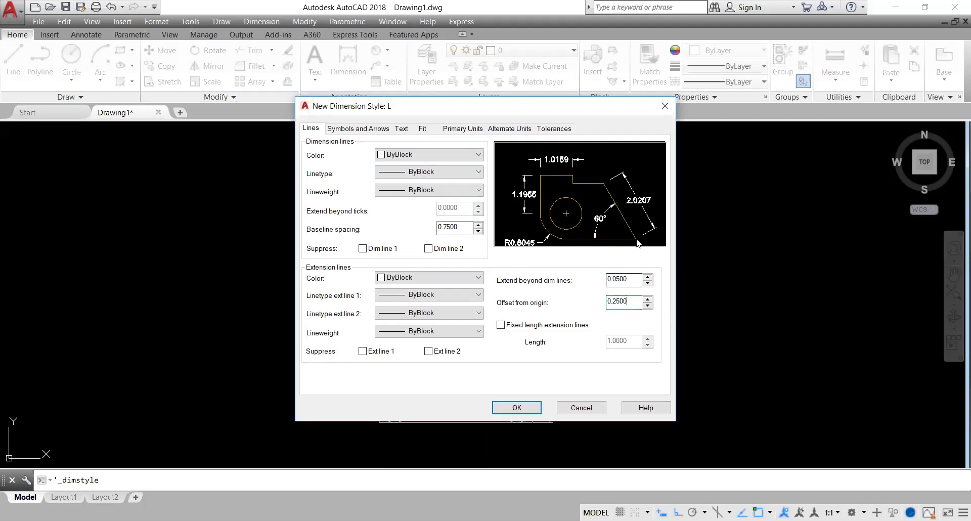
double_click(629, 278)
text(0.1)
text(8)
click(633, 302)
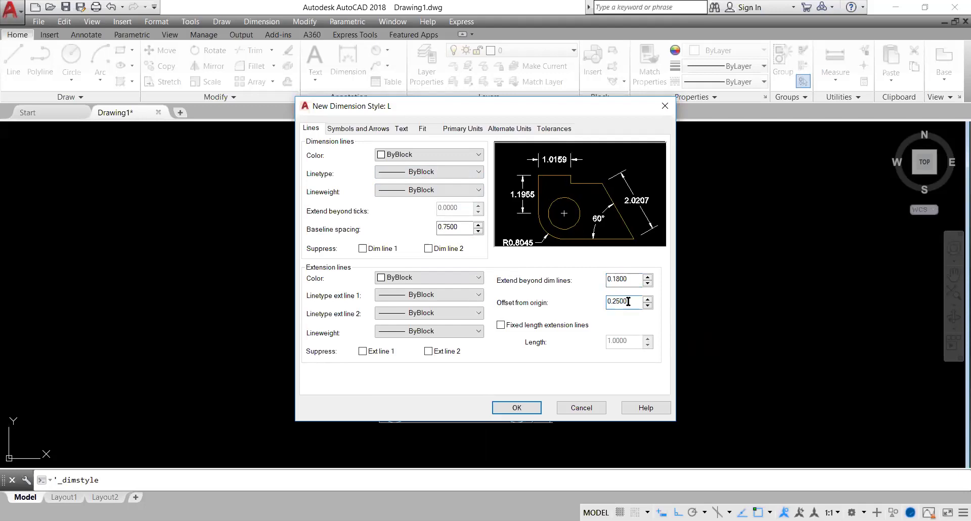
click(370, 130)
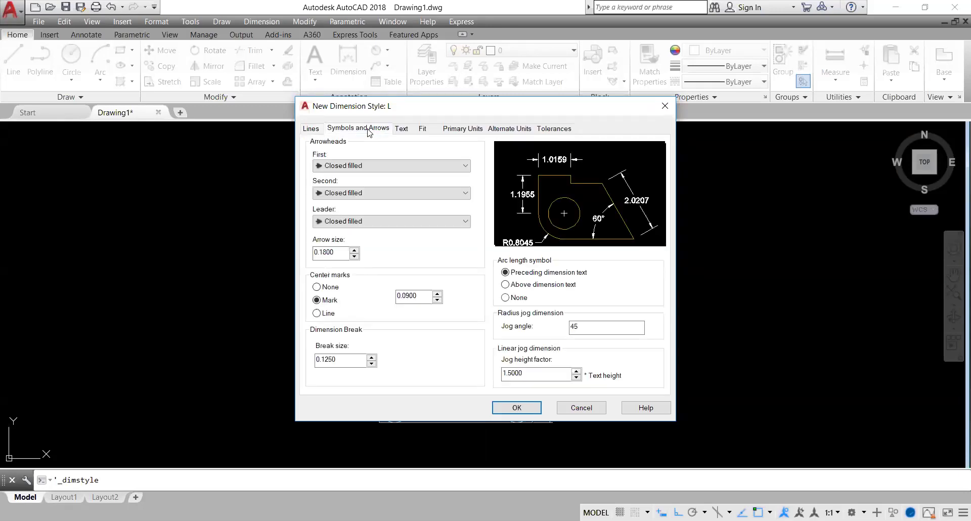
Keep the first arrowhead as Closed filled and enter an arrow size of 0.75.
click(458, 165)
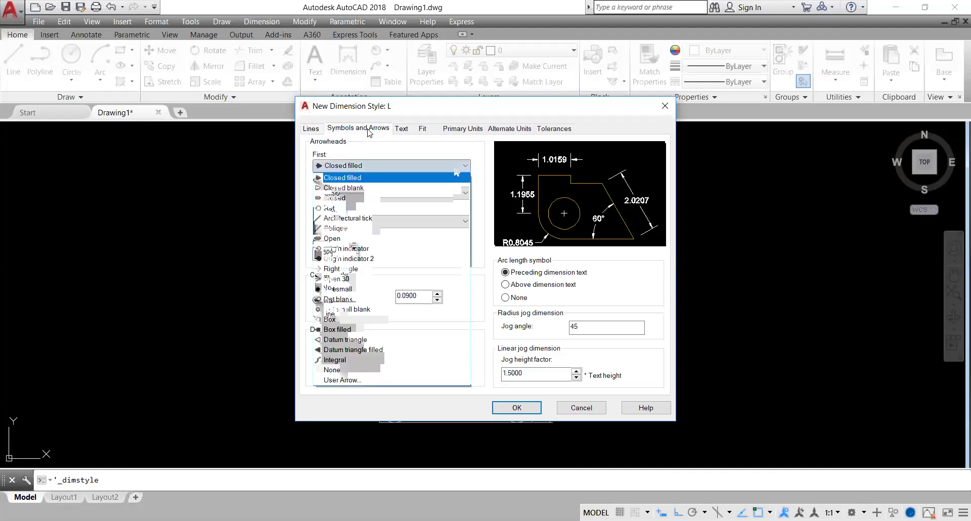
click(329, 168)
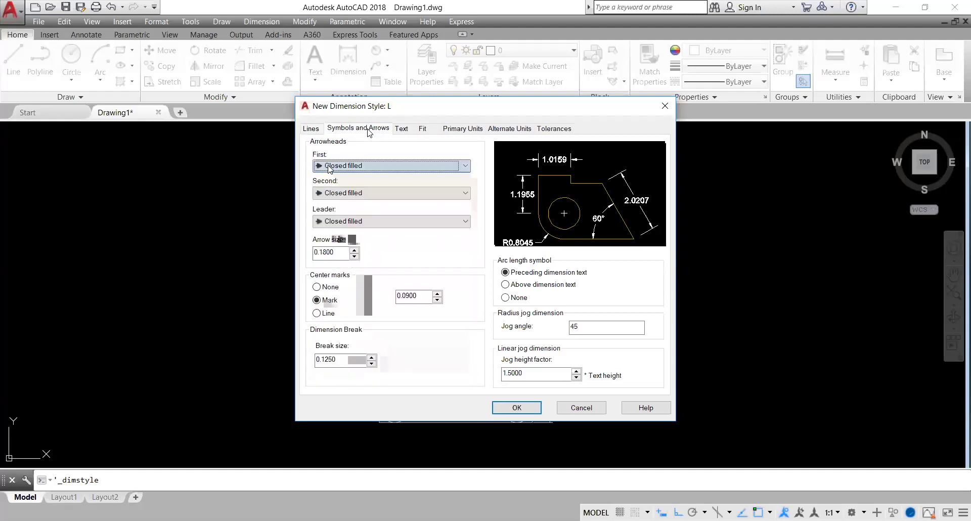
double_click(335, 250)
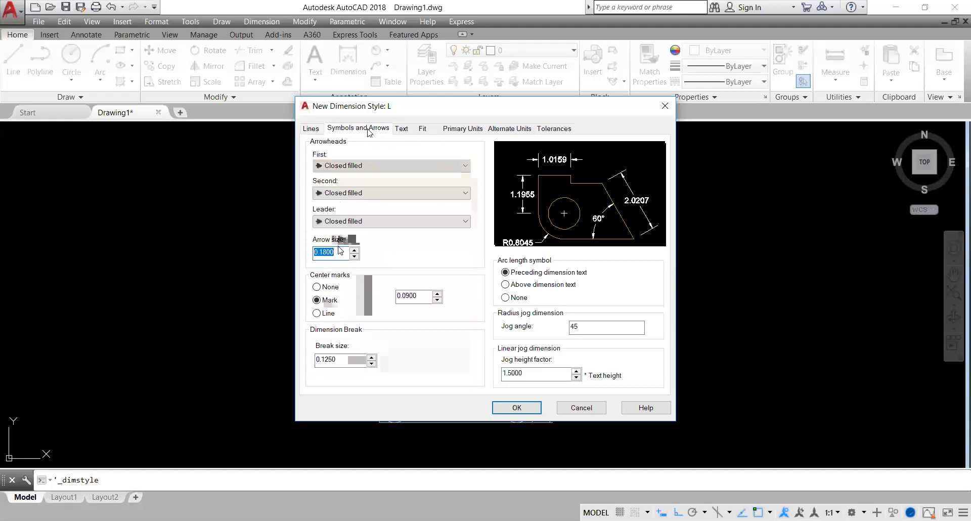
text(0.75)
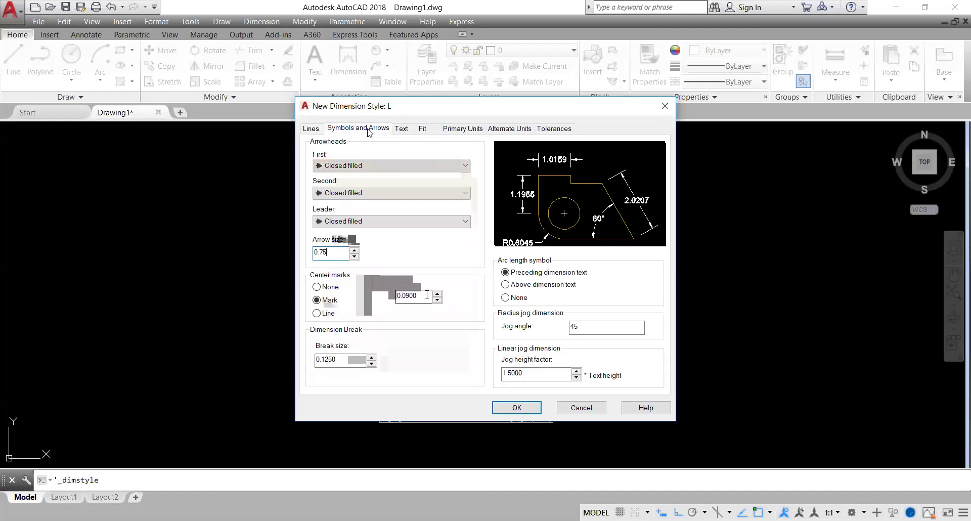
Try the other center mark options and settle on Mark.
click(330, 314)
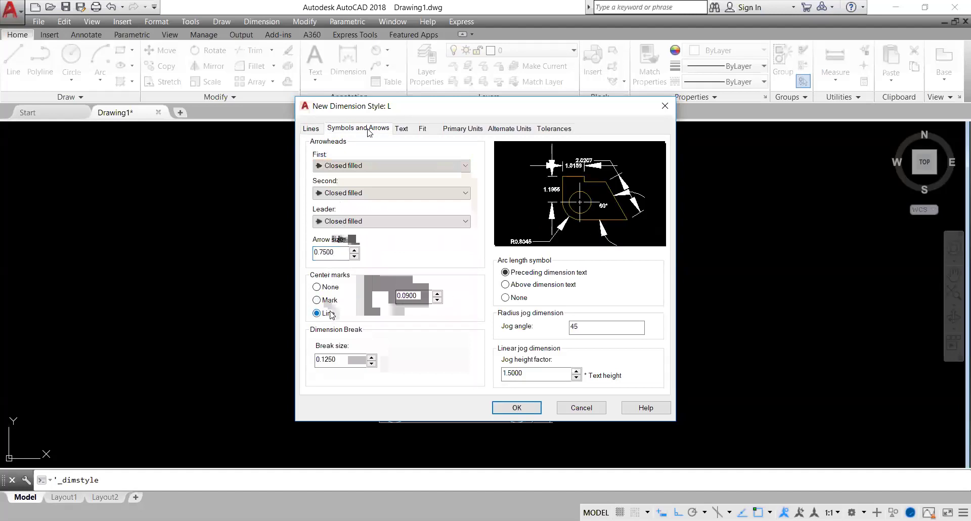
click(324, 302)
key(Up)
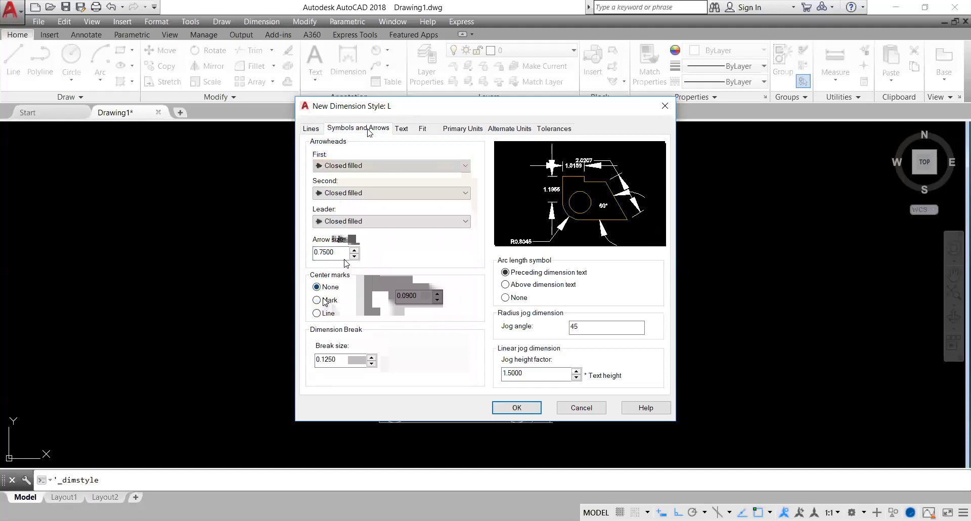
click(319, 302)
key(Down)
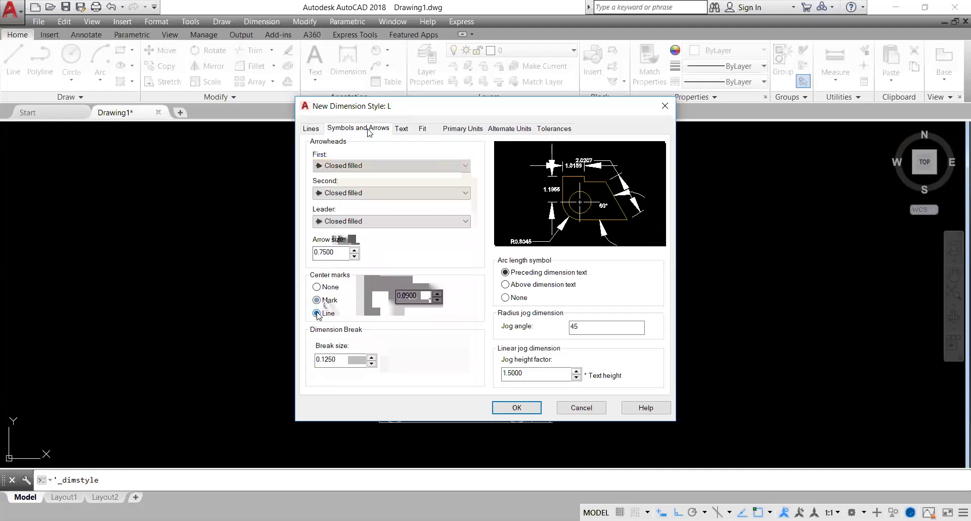
click(317, 301)
Correct the arrow size to 0.25.
double_click(330, 255)
text(0.25)
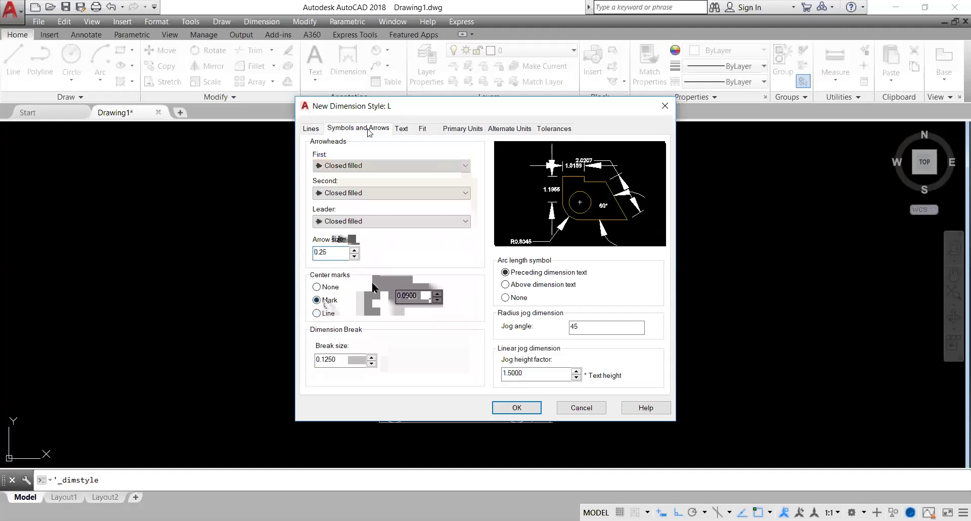
click(420, 298)
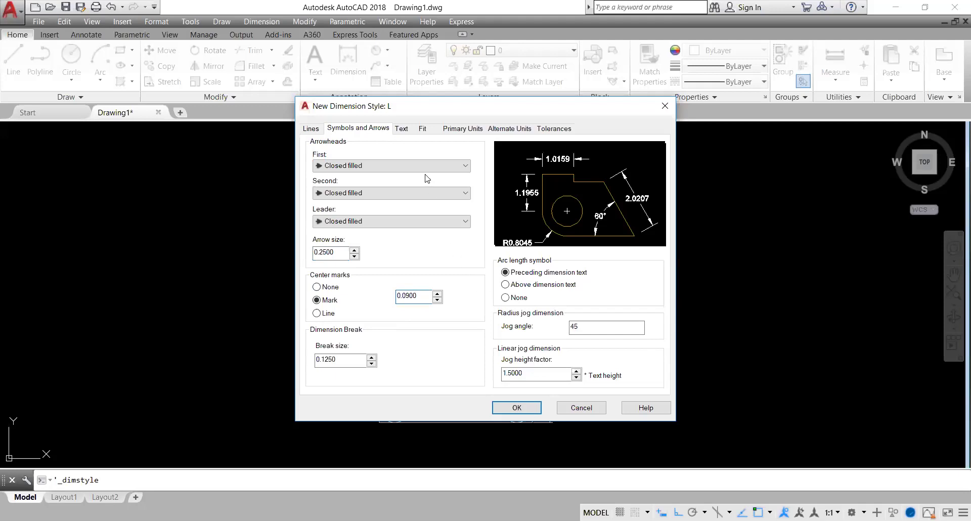
click(400, 126)
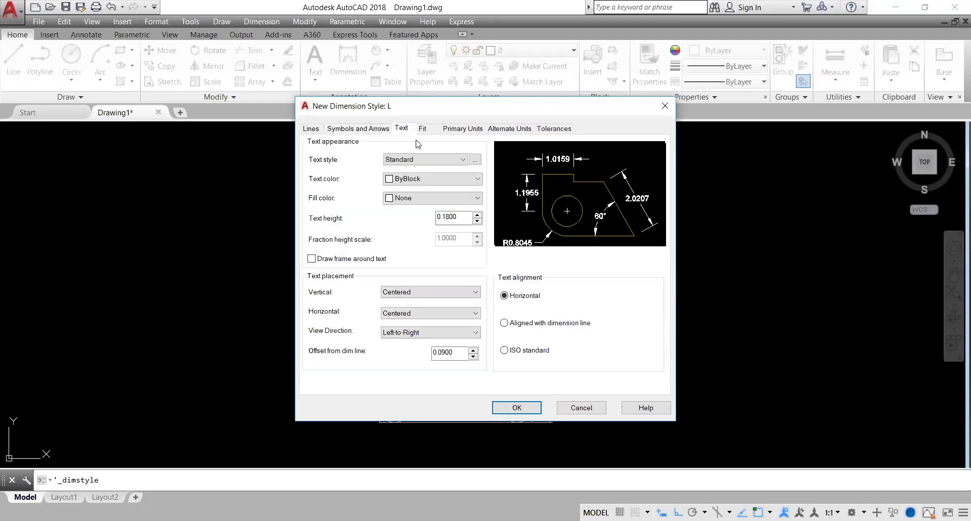
Set text height to 0.75 and align the text with the dimension line.
double_click(446, 216)
text(0.75)
click(456, 354)
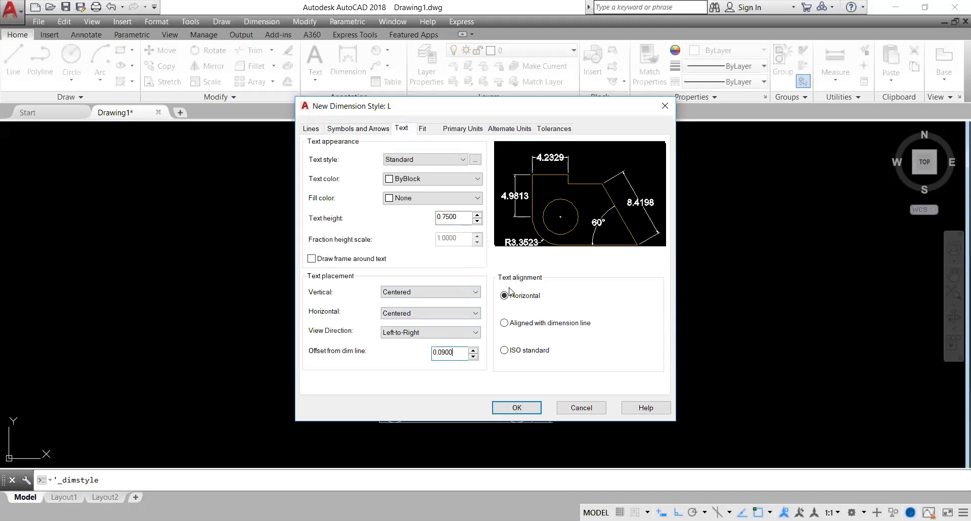
click(506, 324)
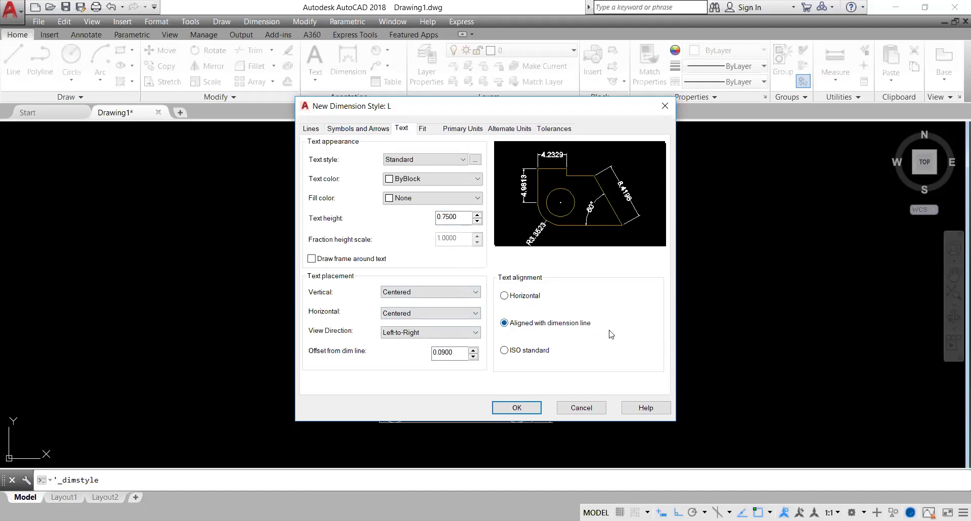
click(422, 129)
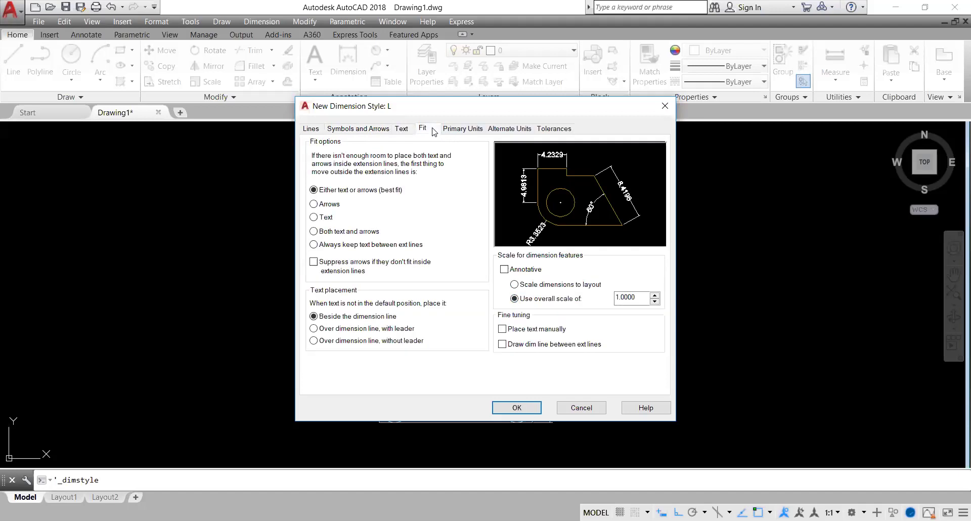
click(461, 128)
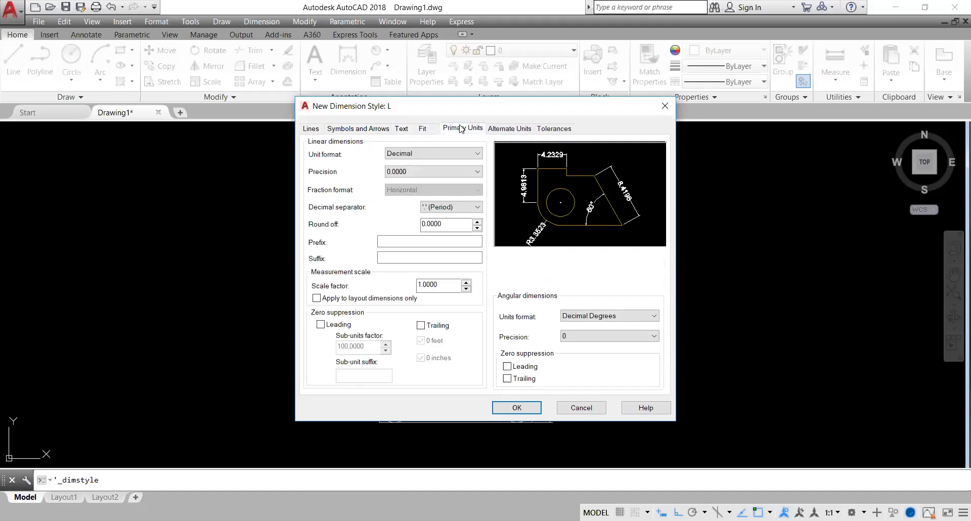
Try other unit formats and keep Decimal for the primary units.
click(453, 153)
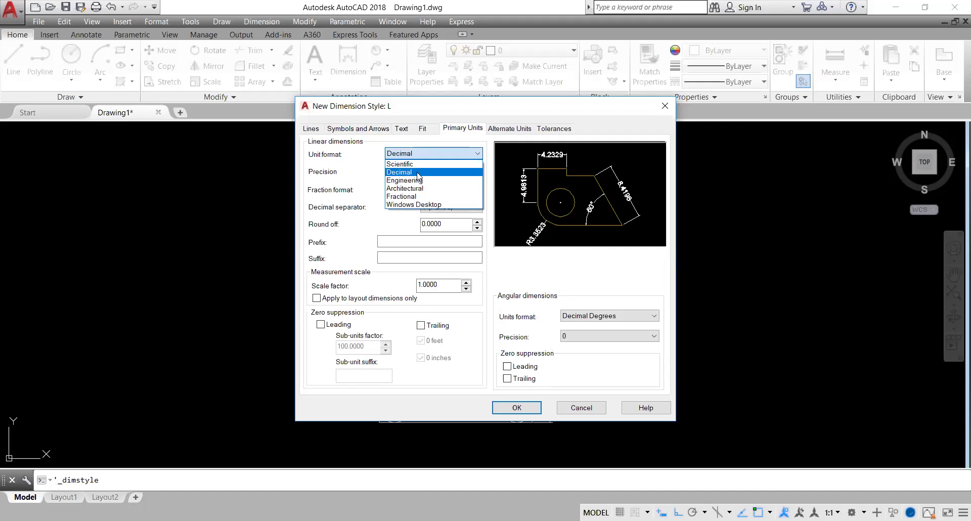
click(404, 163)
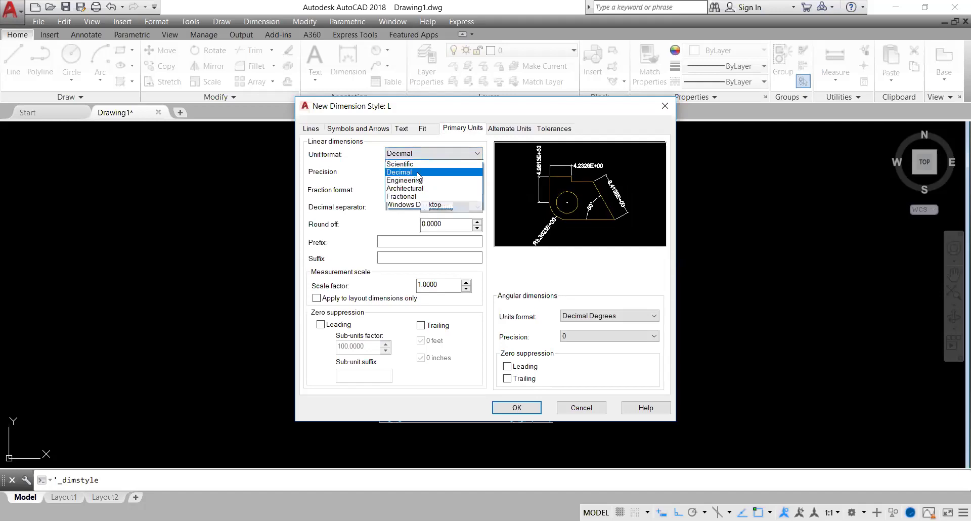
click(461, 180)
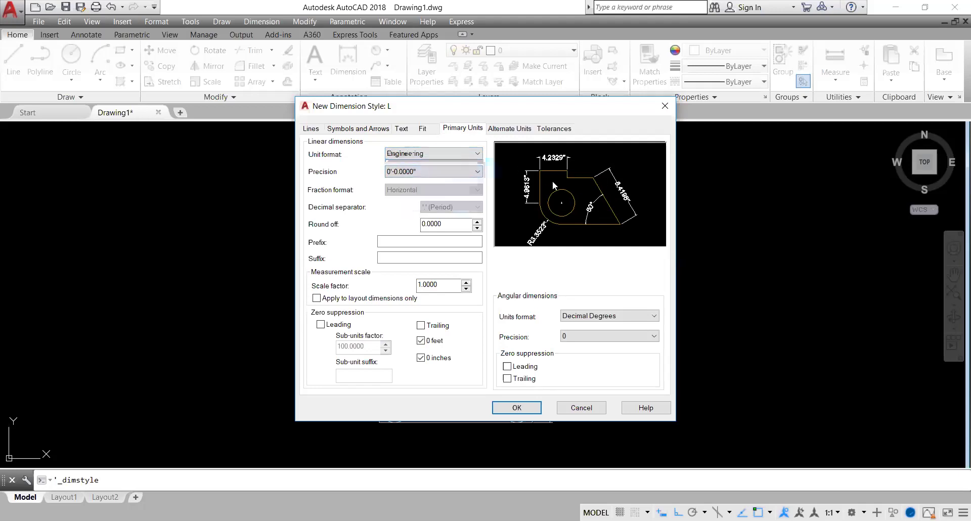
click(453, 153)
click(435, 172)
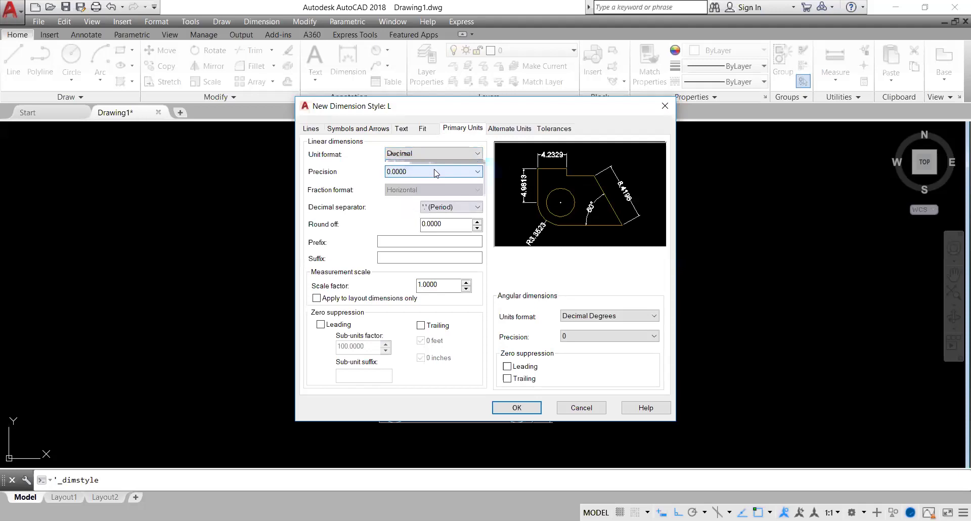
Set precision to 0.00, keep the period separator, add an 'm' suffix and confirm.
click(436, 172)
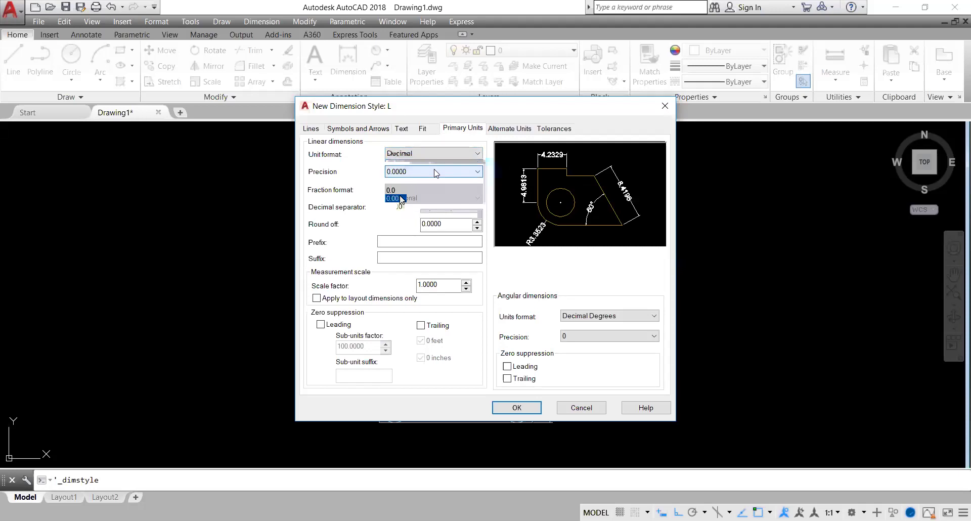
click(399, 199)
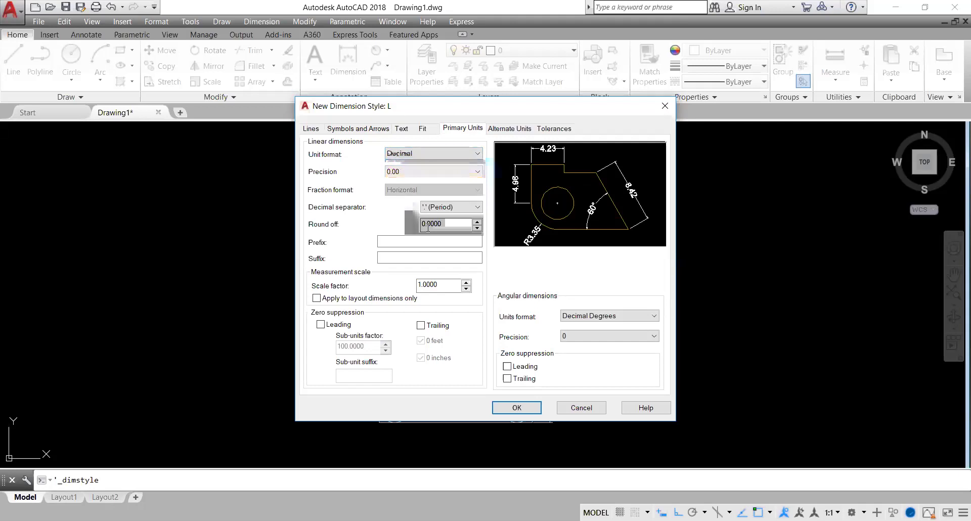
click(450, 207)
click(450, 206)
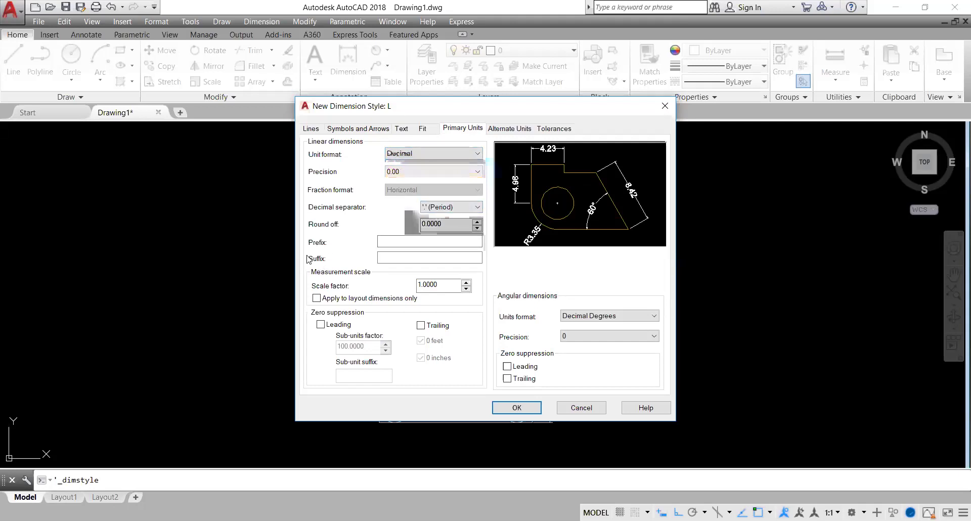
click(407, 256)
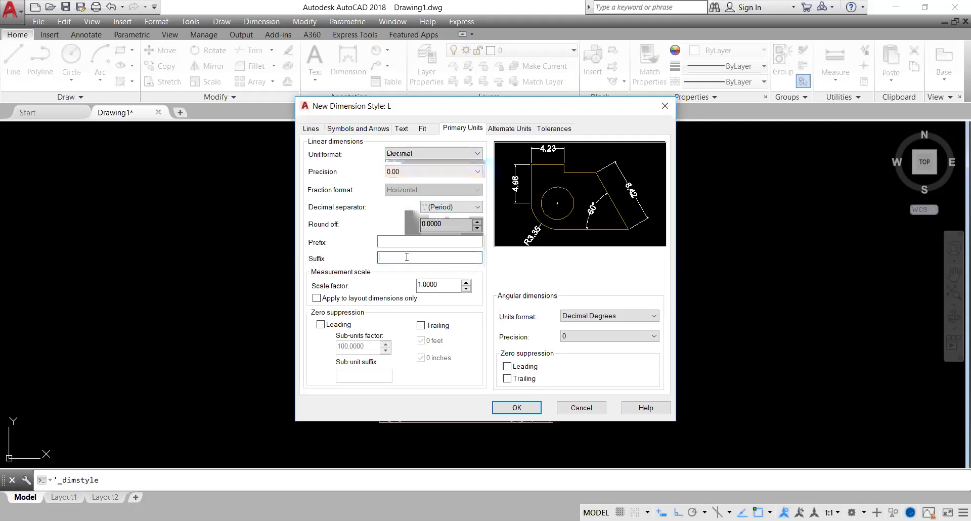
text(m)
click(519, 129)
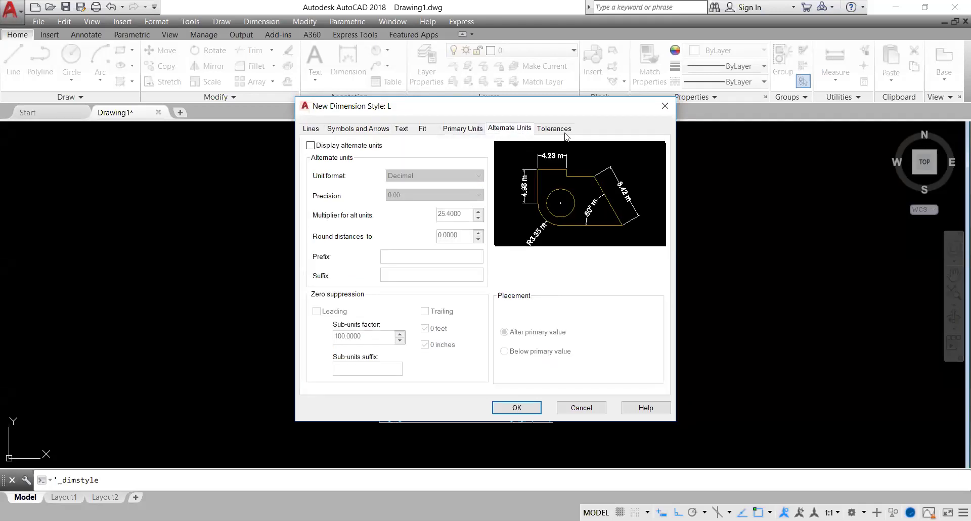
click(526, 410)
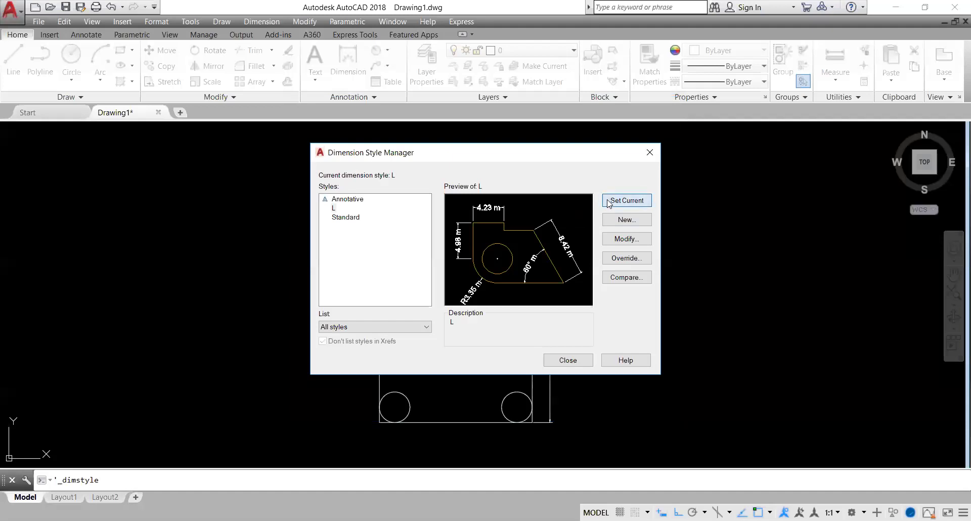
Switch the width, 15.00 height, R3.00 and R1.00 dimensions to the L style.
click(576, 363)
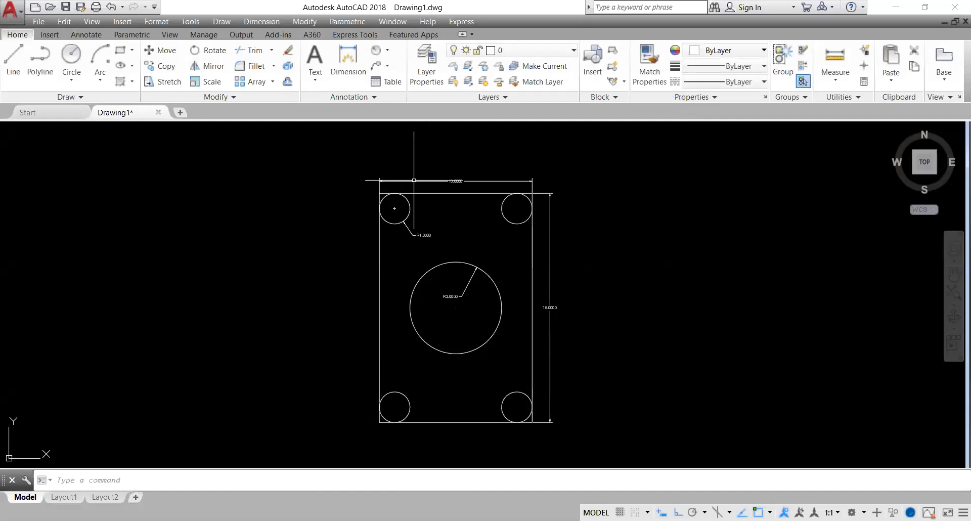
scroll(426, 213, up, 4)
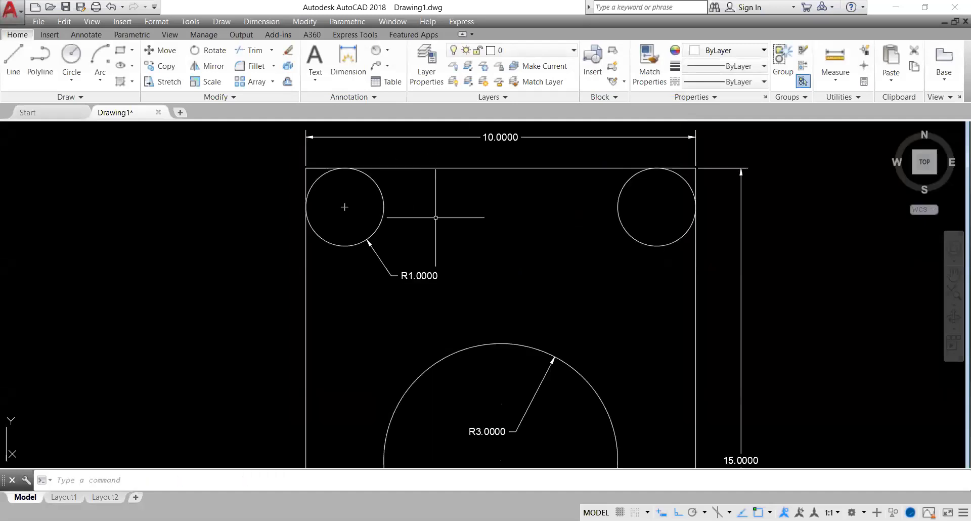
scroll(447, 193, down, 4)
click(386, 96)
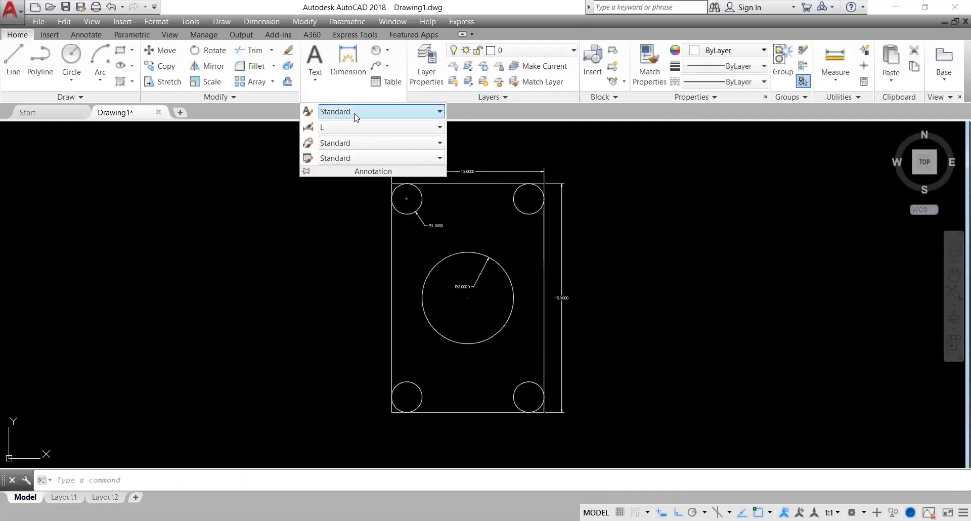
click(486, 172)
click(561, 291)
click(477, 276)
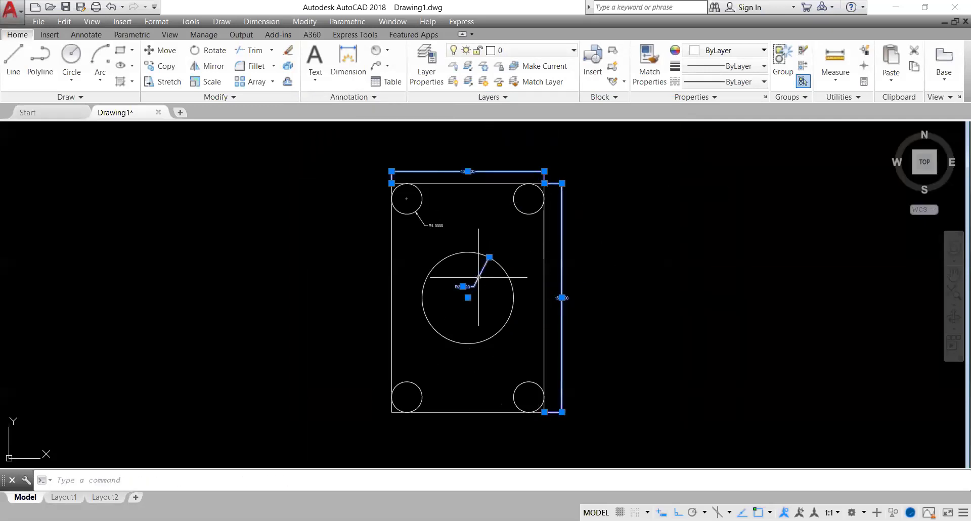
click(435, 225)
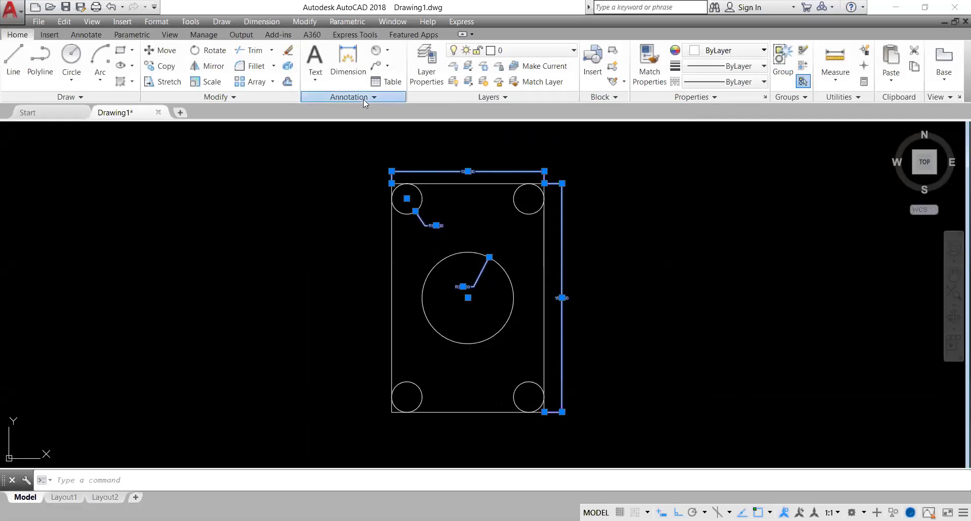
click(363, 97)
click(386, 131)
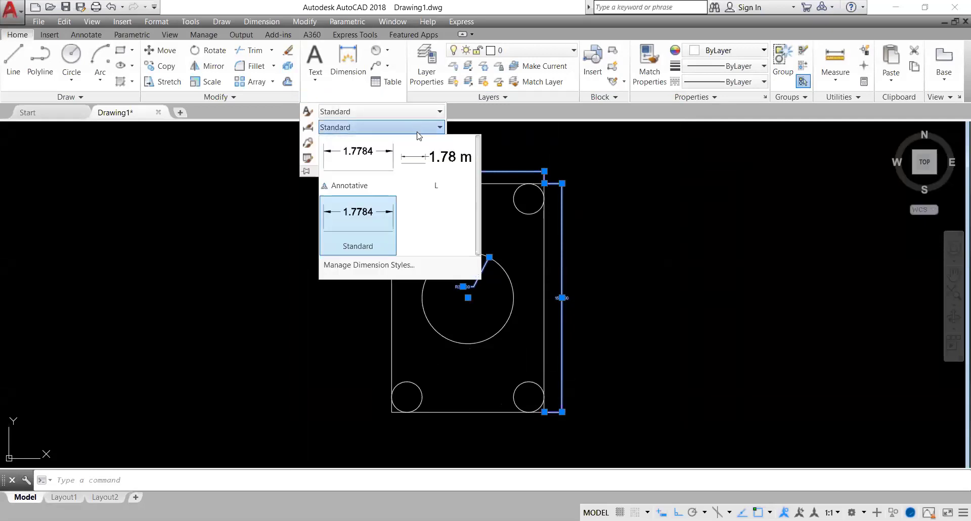
click(430, 160)
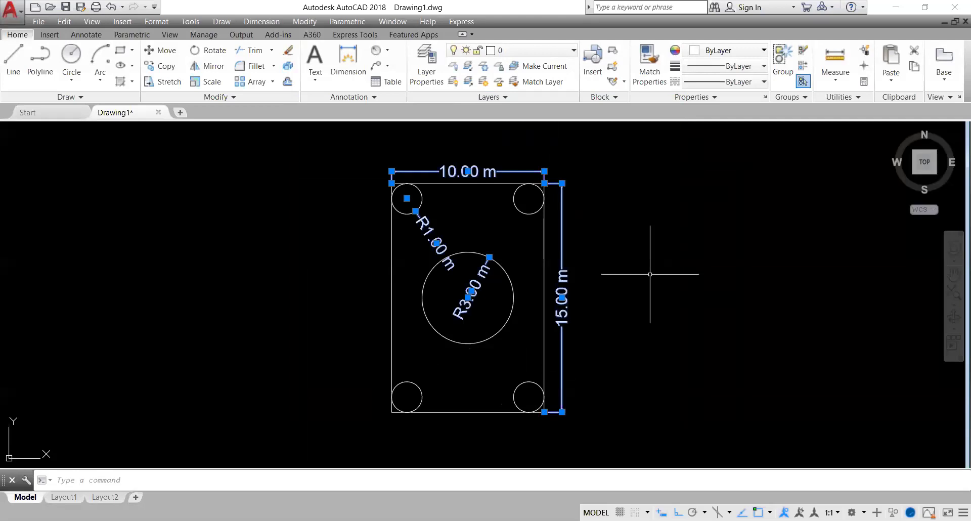
key(Escape)
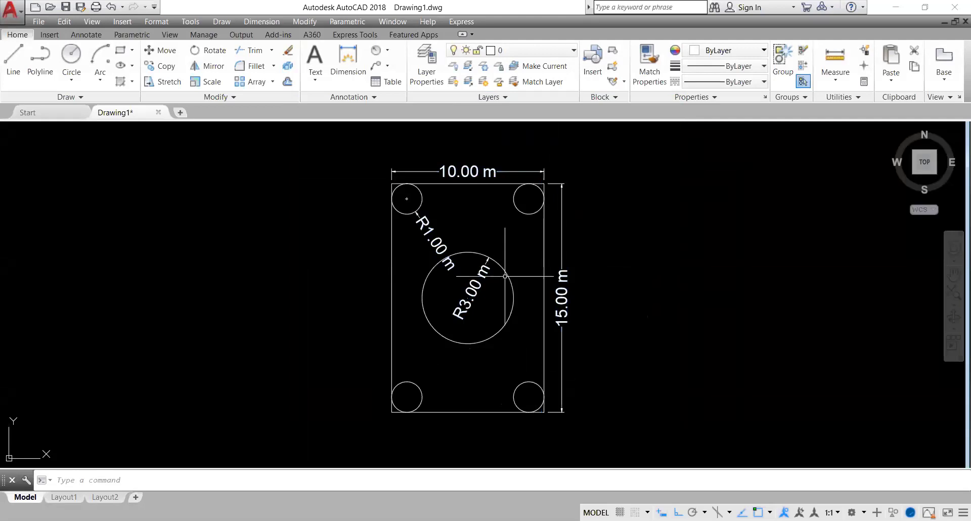
scroll(563, 192, up, 3)
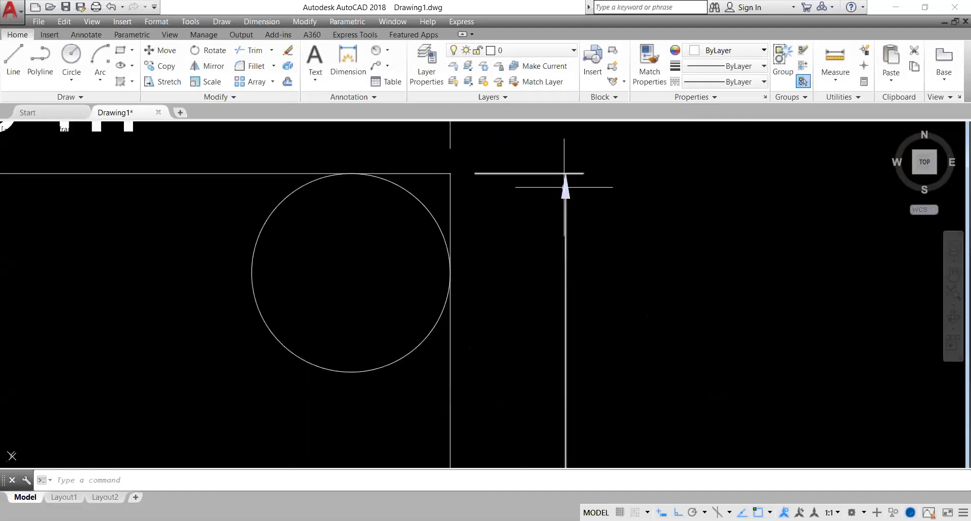
scroll(559, 183, down, 3)
scroll(538, 224, up, 2)
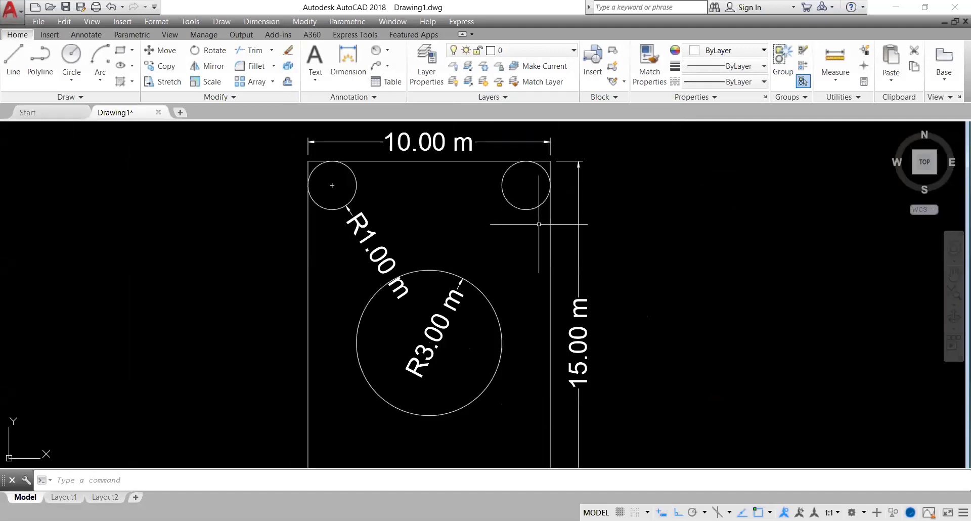
scroll(537, 224, down, 2)
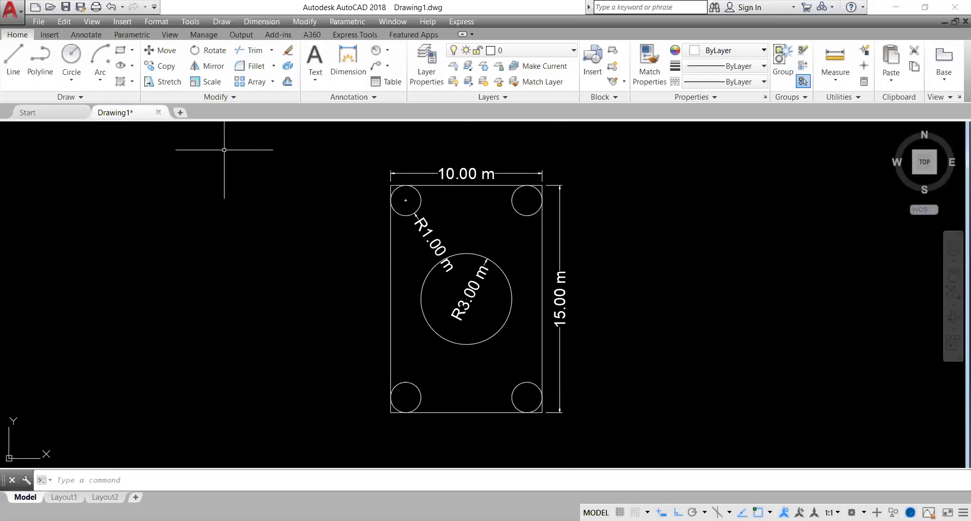
Open the Dimension Style Manager and begin modifying the L style.
click(348, 97)
click(308, 126)
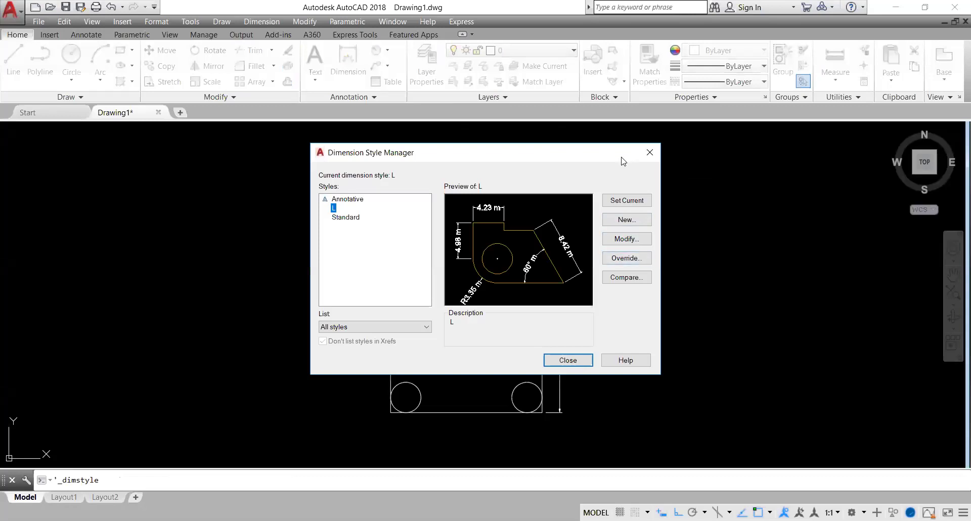
drag(625, 154, 296, 219)
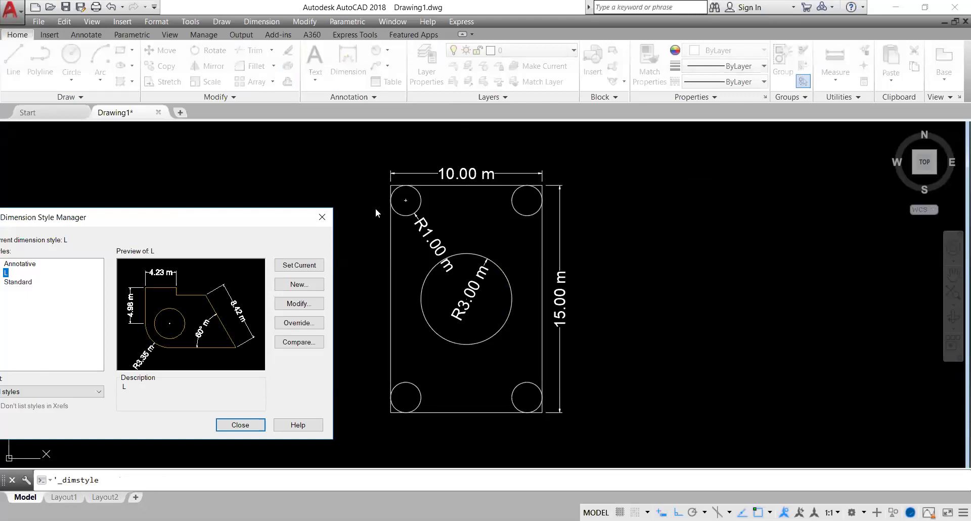
click(355, 177)
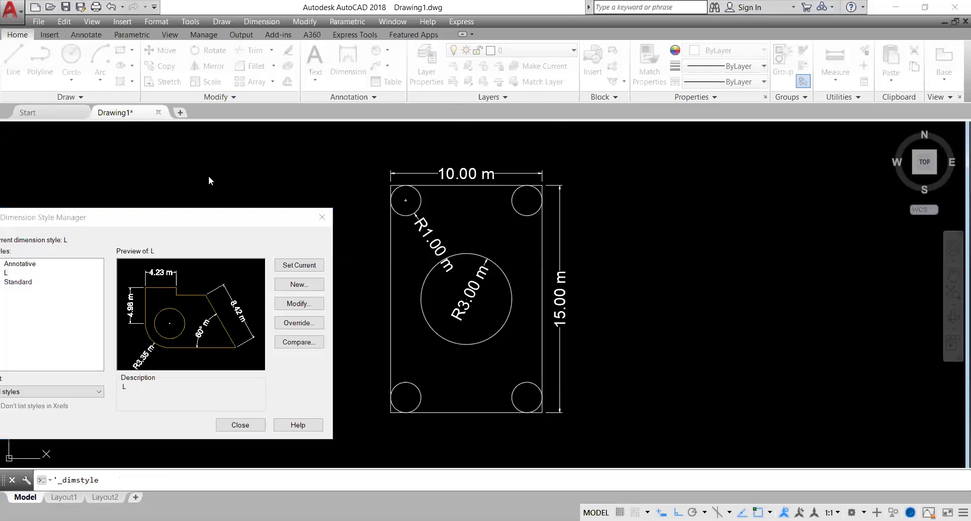
click(299, 303)
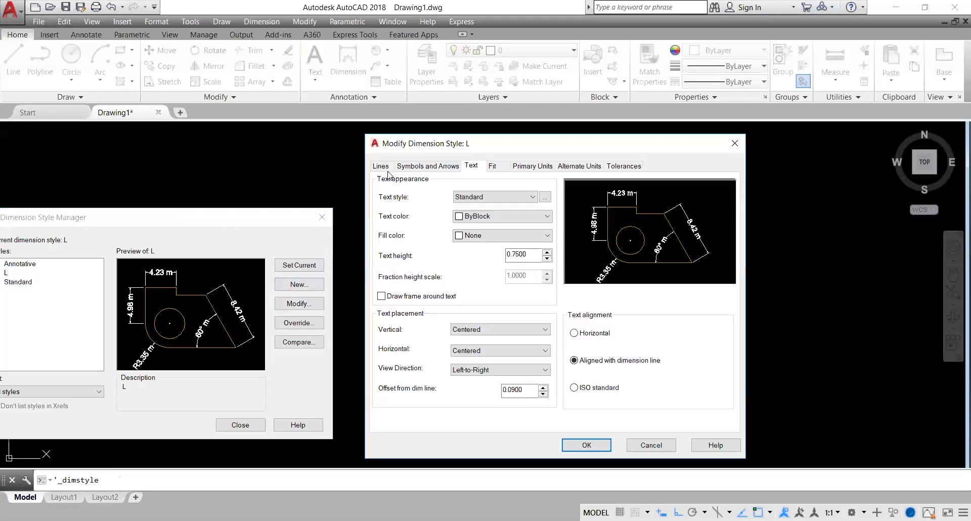
Change the L style's text height to 0.25, confirm, and close the manager.
double_click(529, 254)
text(0.)
text(2)
click(529, 387)
double_click(531, 255)
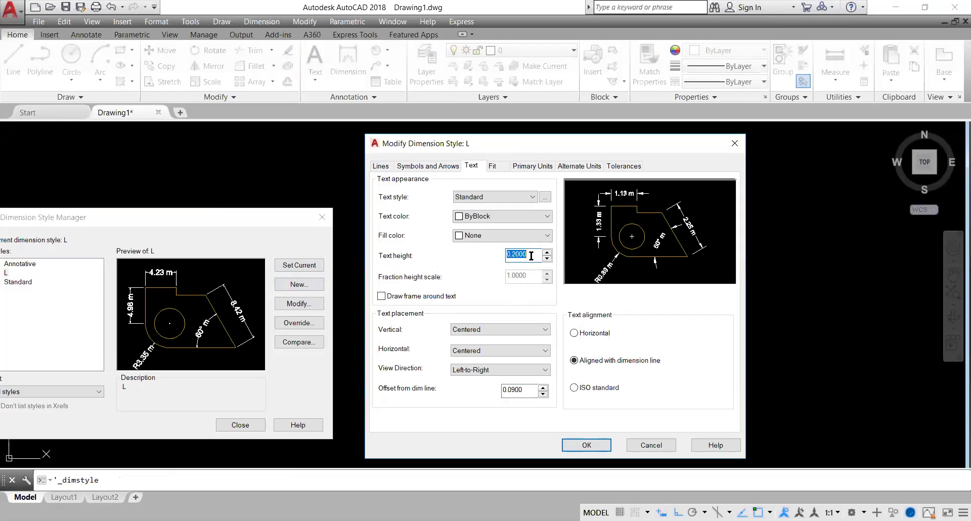
text(0.25)
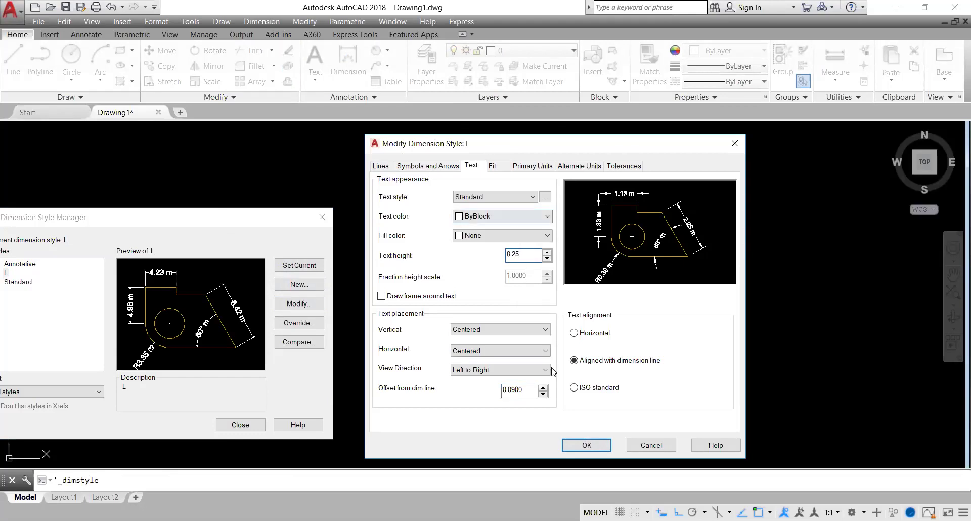
click(594, 445)
click(595, 444)
click(311, 268)
click(243, 425)
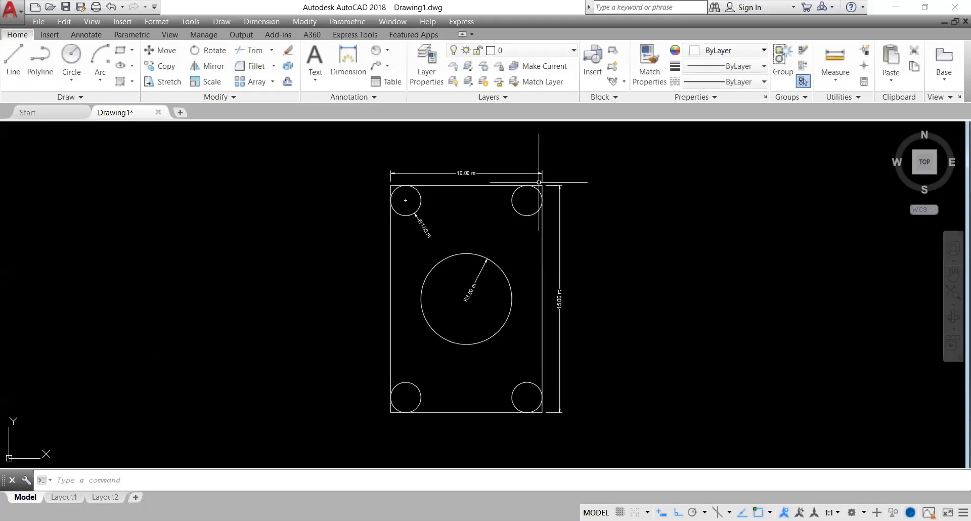
scroll(487, 253, up, 2)
mouse_move(528, 334)
middle_down()
mouse_move(512, 338)
mouse_move(510, 322)
middle_up()
middle_drag(505, 364, 503, 379)
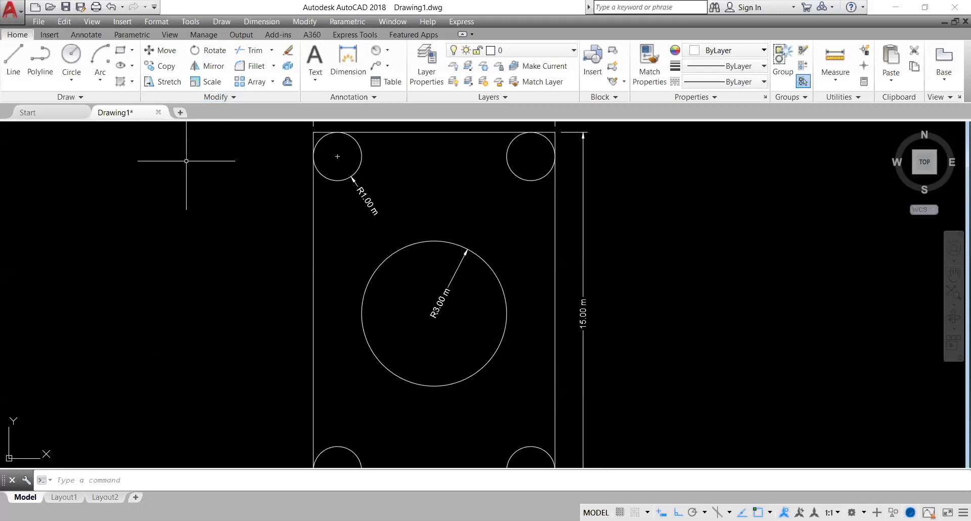
click(95, 41)
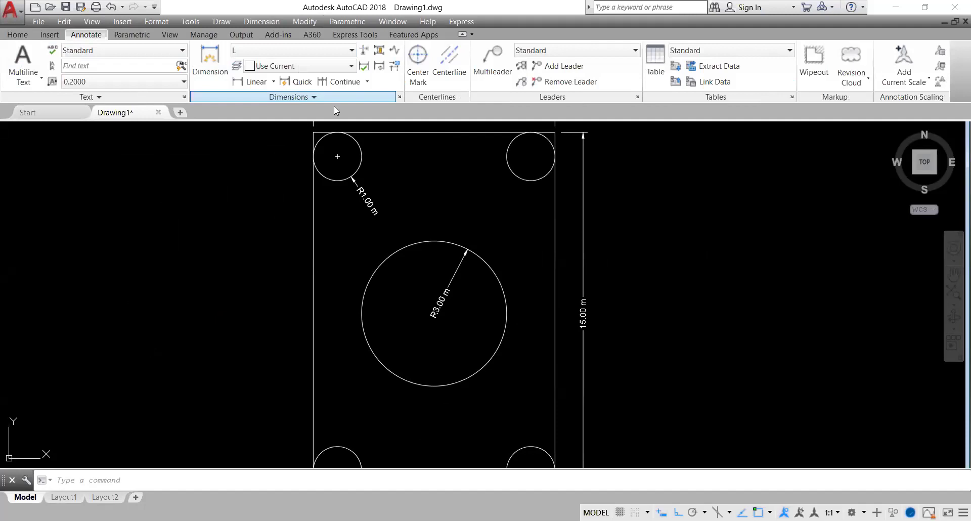
click(18, 35)
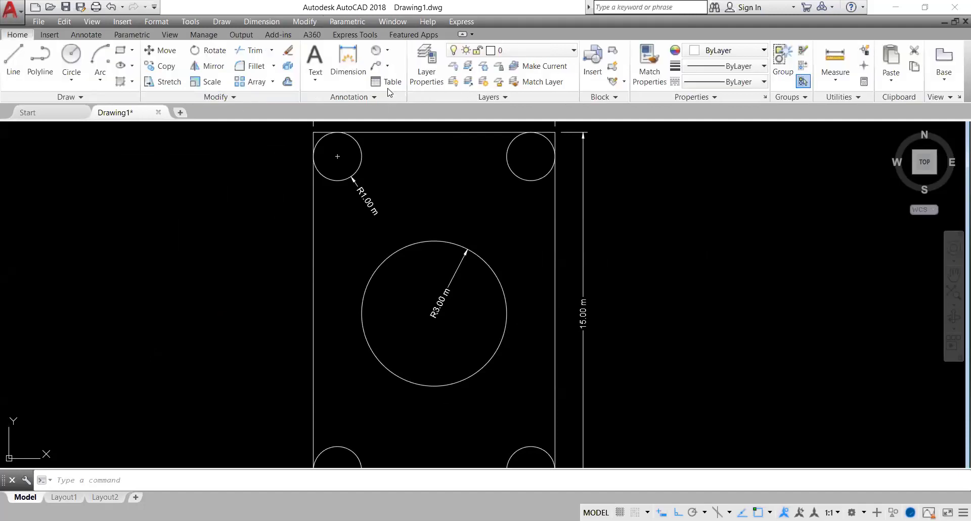
click(388, 66)
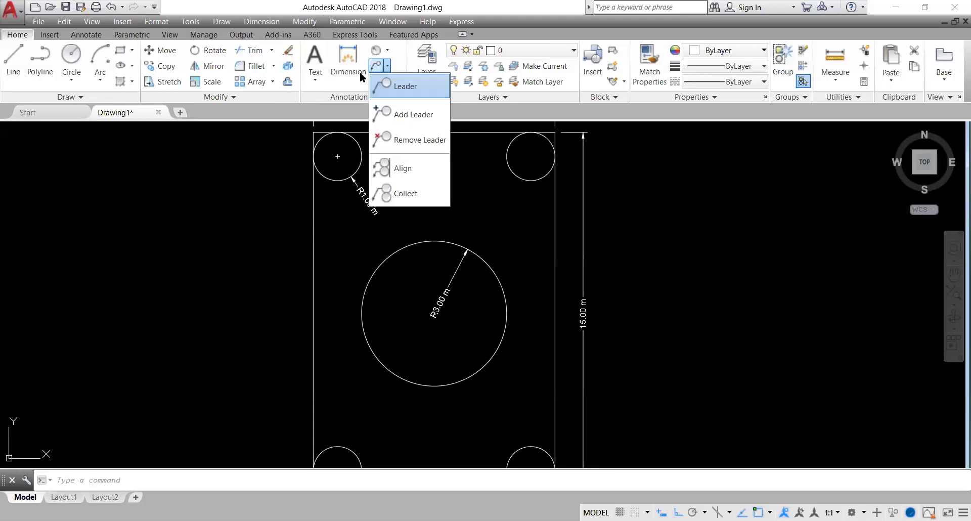
click(364, 97)
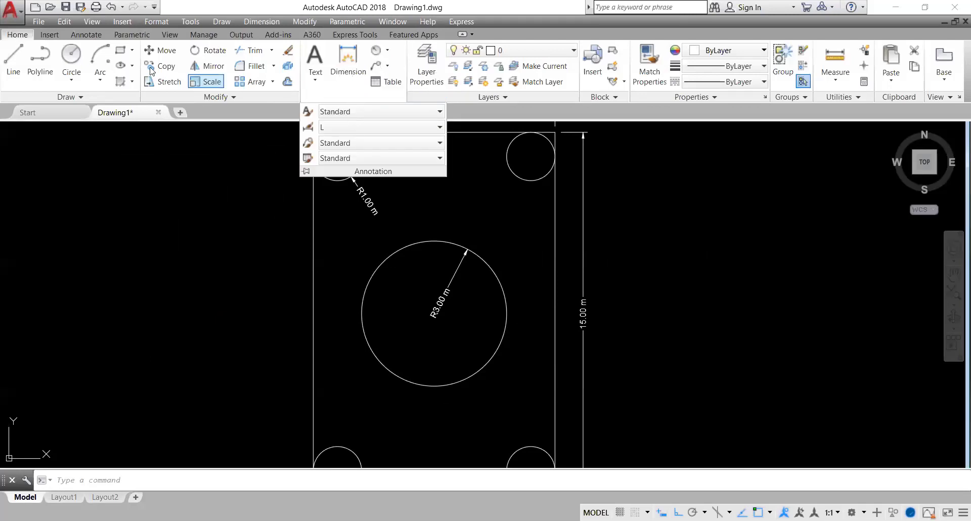
click(85, 33)
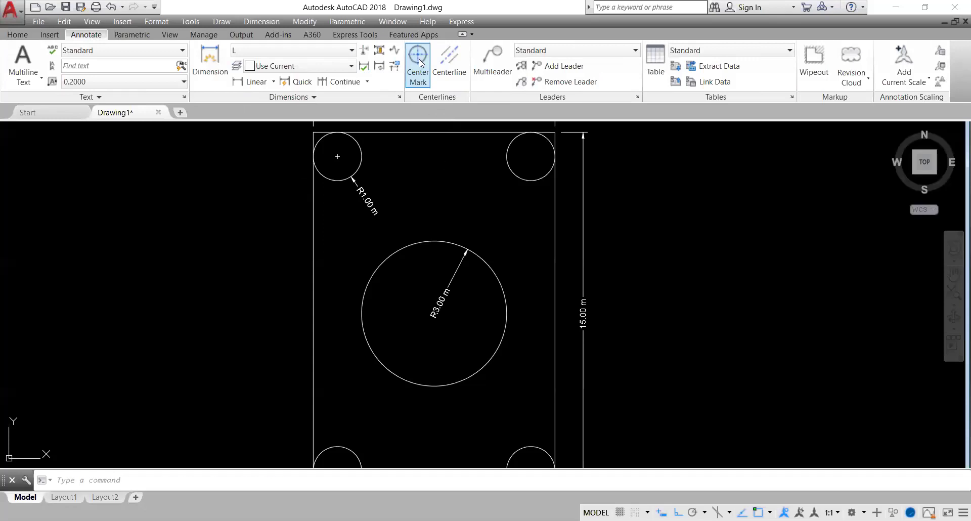
Place centre marks on the plate's circles with the Center Mark tool.
click(419, 63)
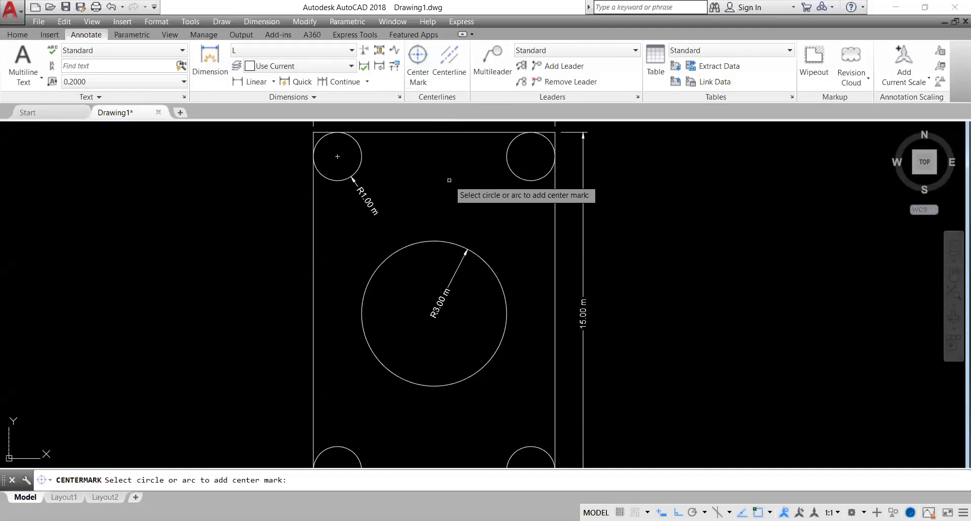
click(506, 153)
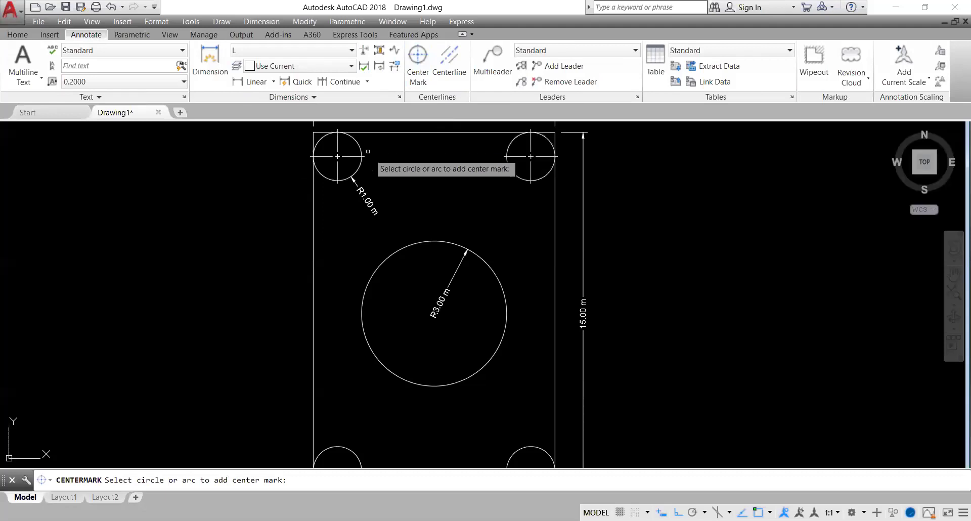
click(411, 243)
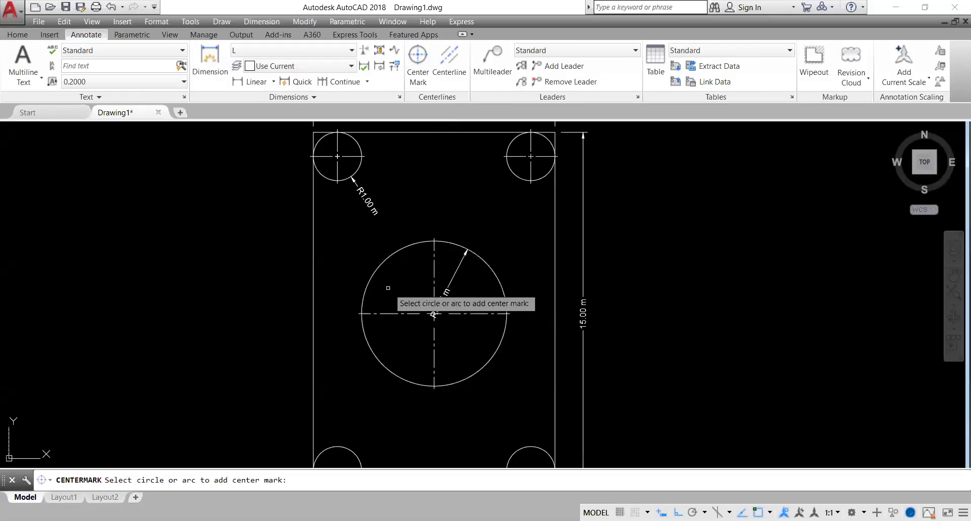
middle_drag(326, 290, 288, 150)
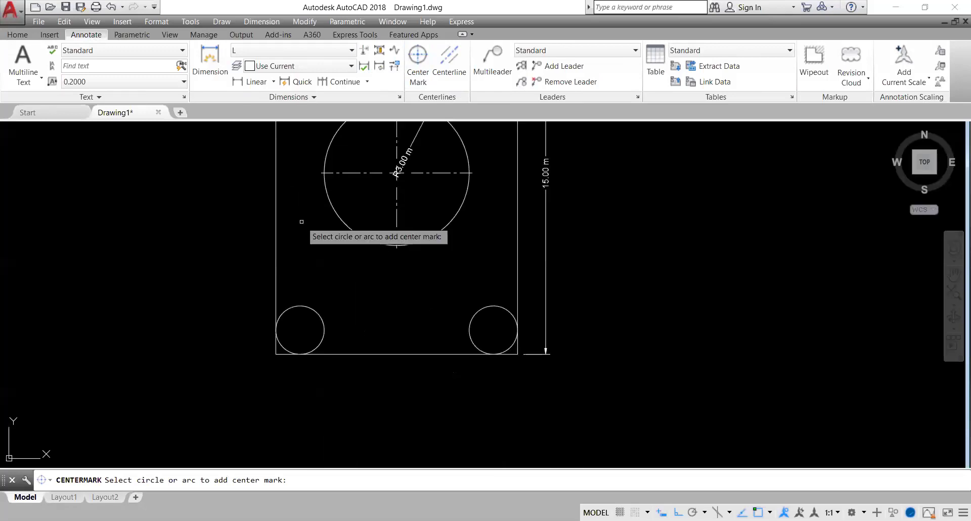
click(320, 314)
click(506, 310)
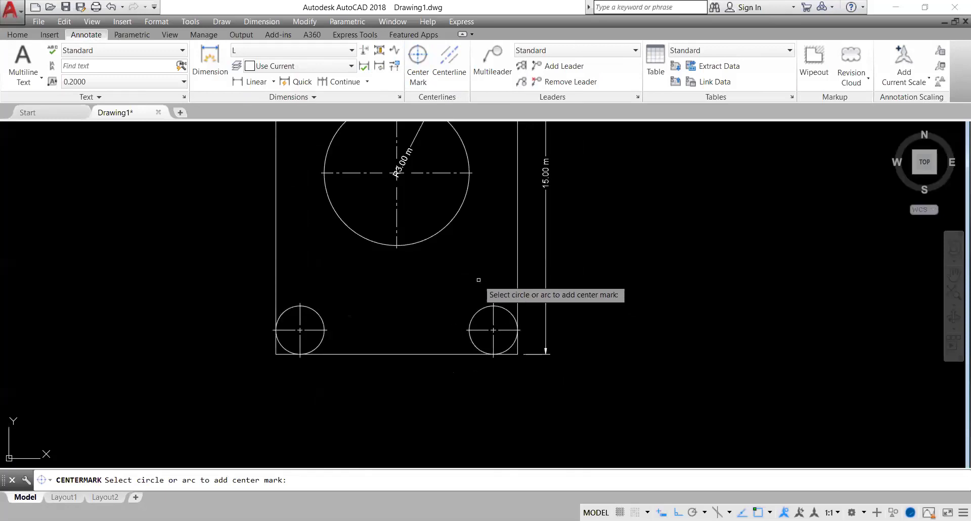
key(Return)
Select all five centre marks and set their colour to Red.
middle_drag(401, 298, 397, 358)
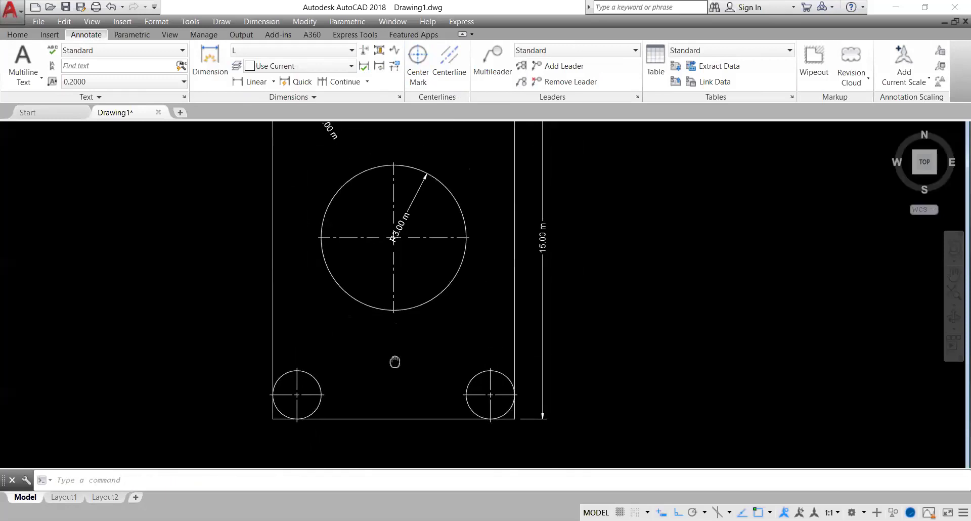
scroll(397, 358, down, 2)
click(329, 360)
click(391, 237)
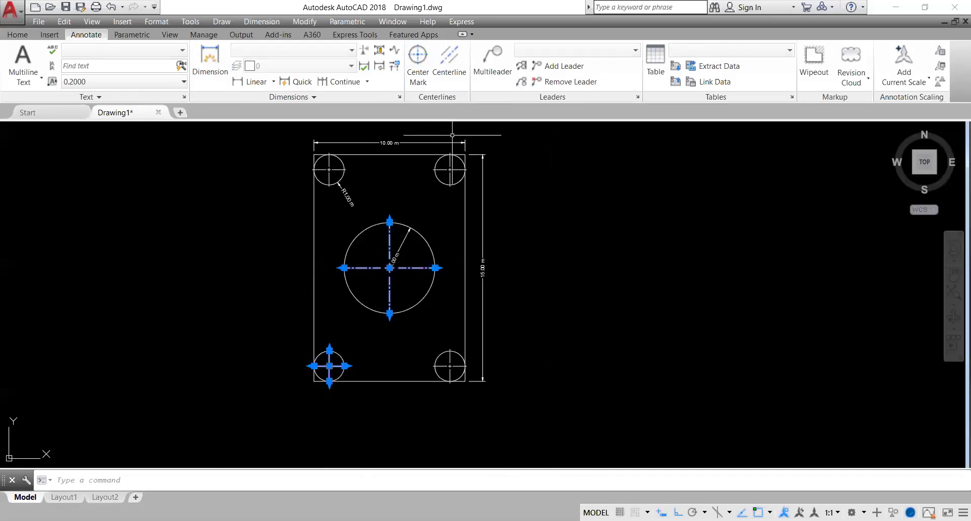
click(448, 179)
click(335, 160)
click(330, 167)
click(330, 167)
click(453, 360)
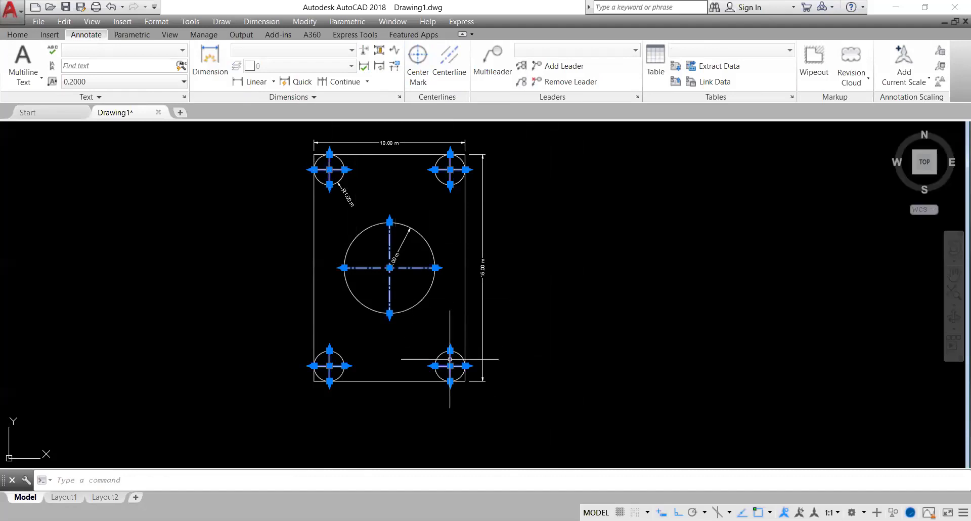
click(17, 35)
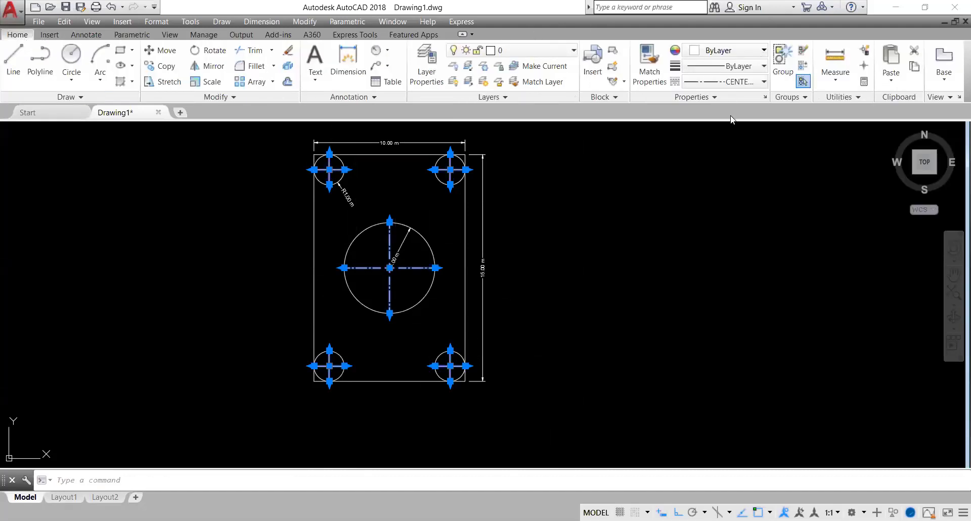
click(761, 56)
click(691, 179)
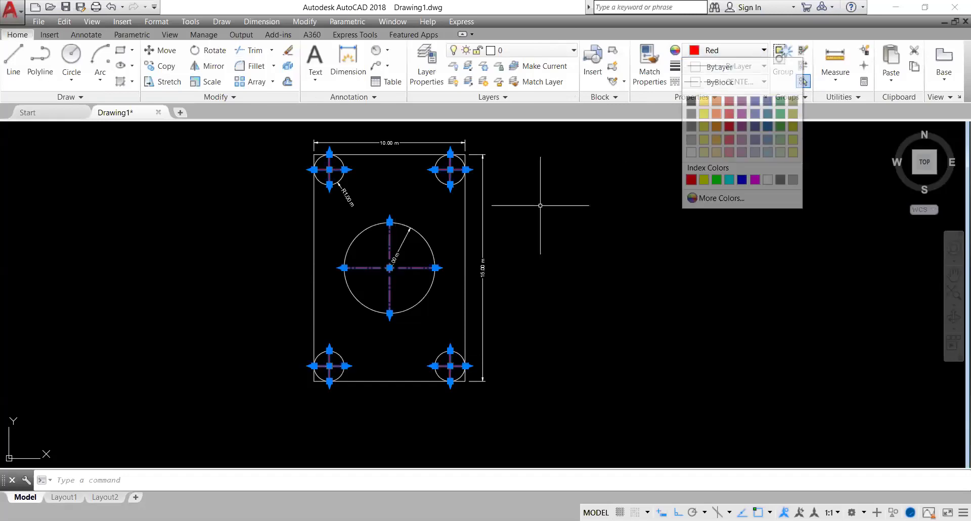
key(Escape)
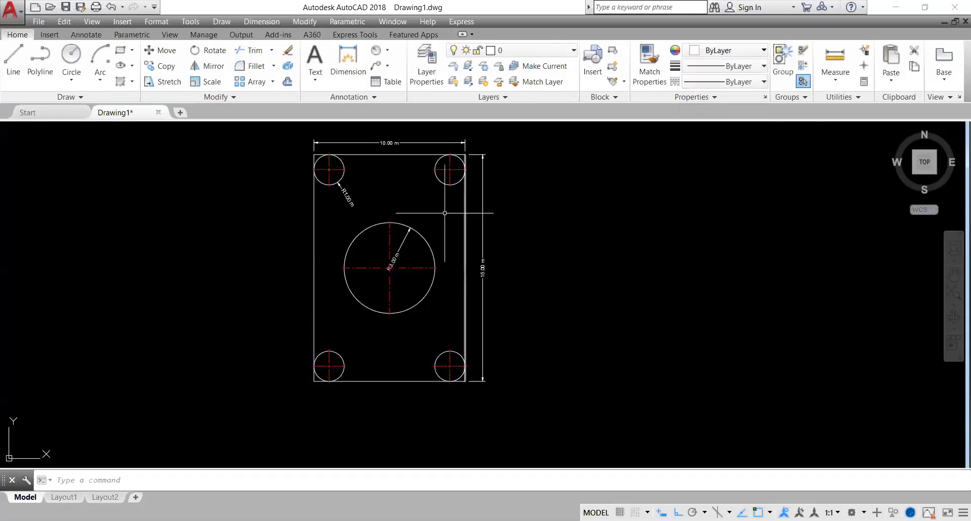
Colour the R3.00, R1.00, 10.00 m and 15.00 m dimensions Blue.
click(399, 248)
click(351, 195)
click(371, 143)
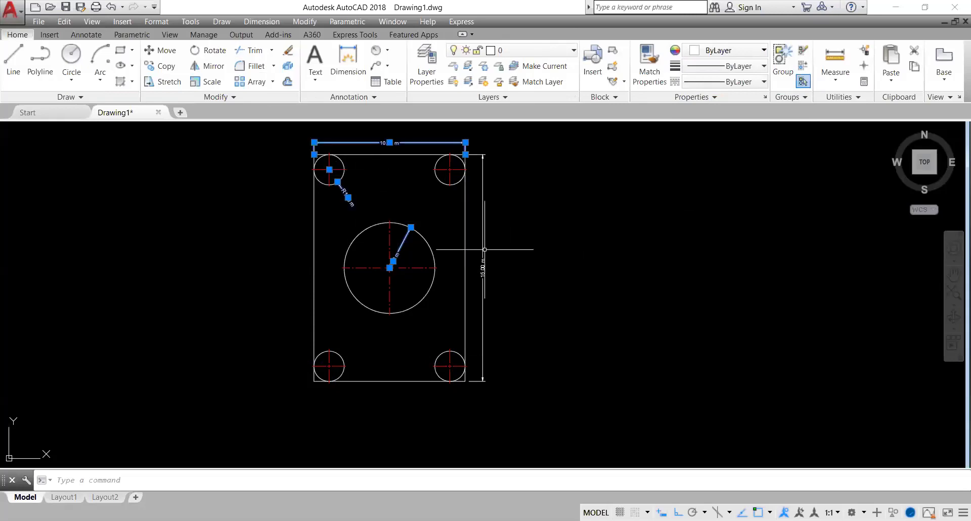
click(484, 249)
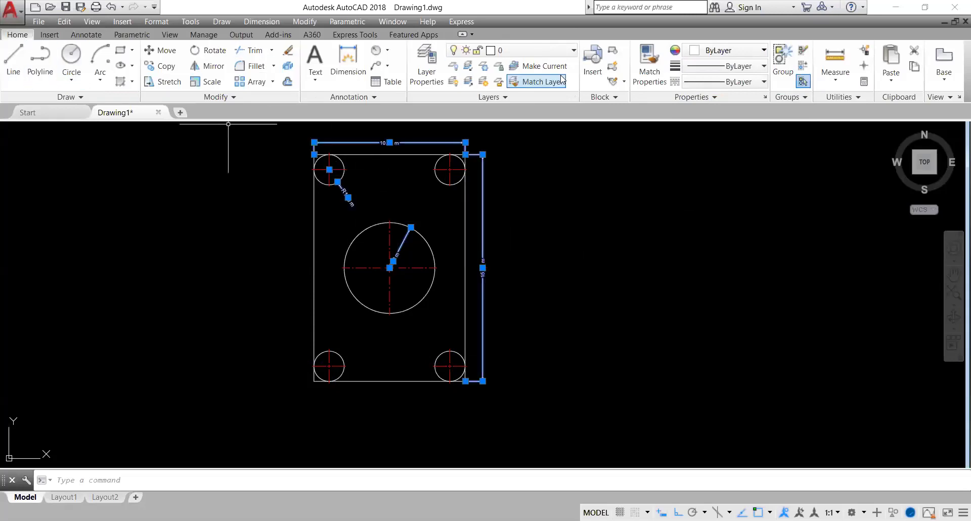
click(764, 51)
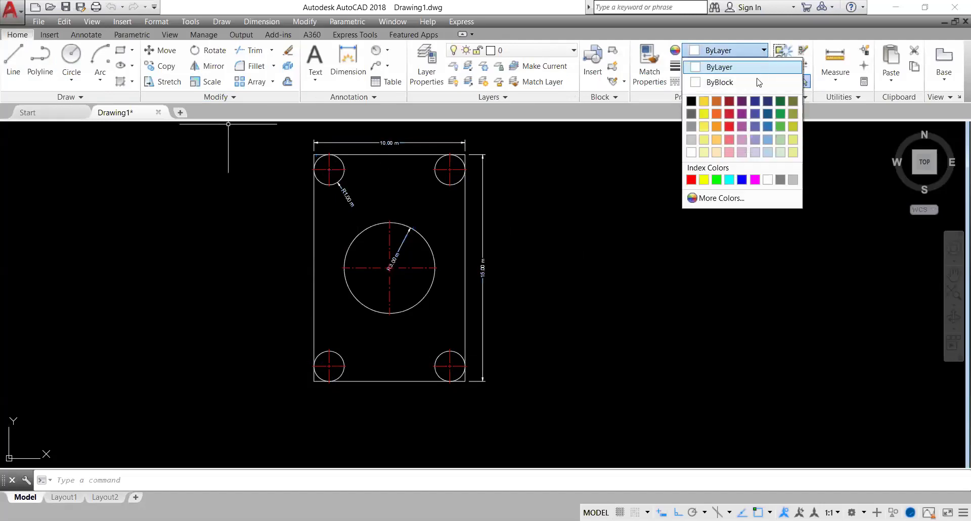
click(740, 180)
key(Escape)
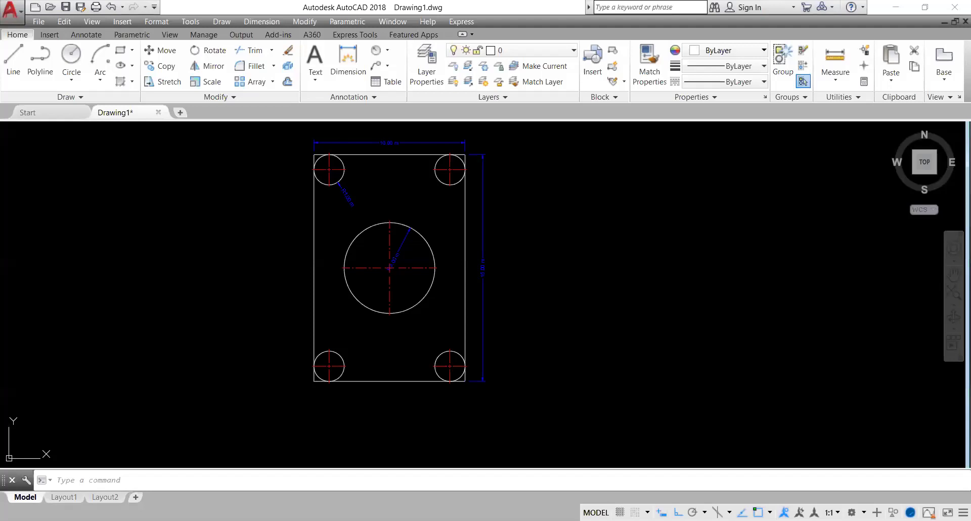
Select the five red centre marks and delete them.
click(337, 174)
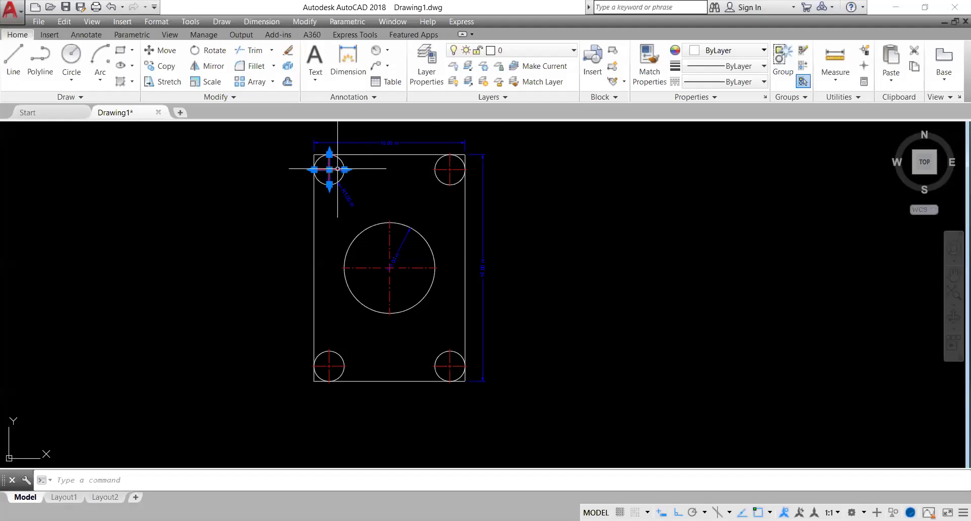
click(462, 167)
click(416, 267)
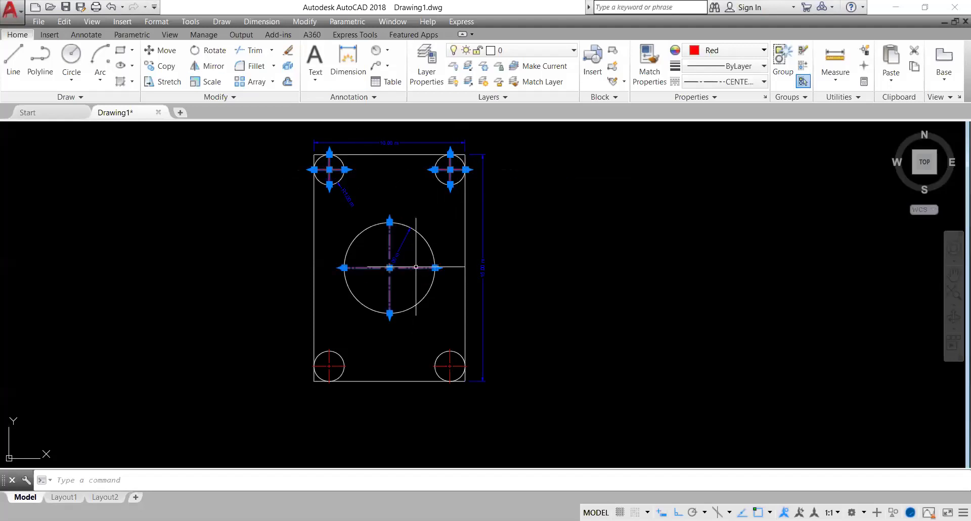
click(452, 365)
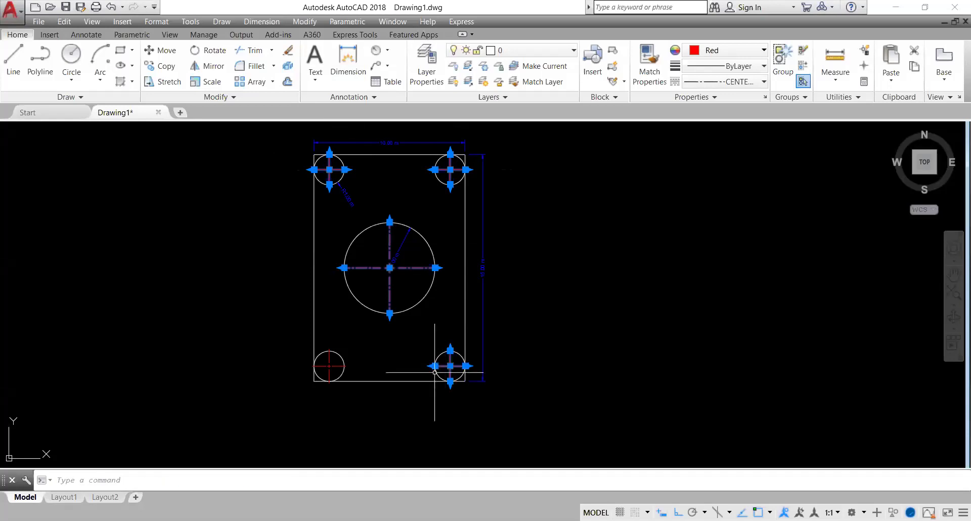
click(326, 363)
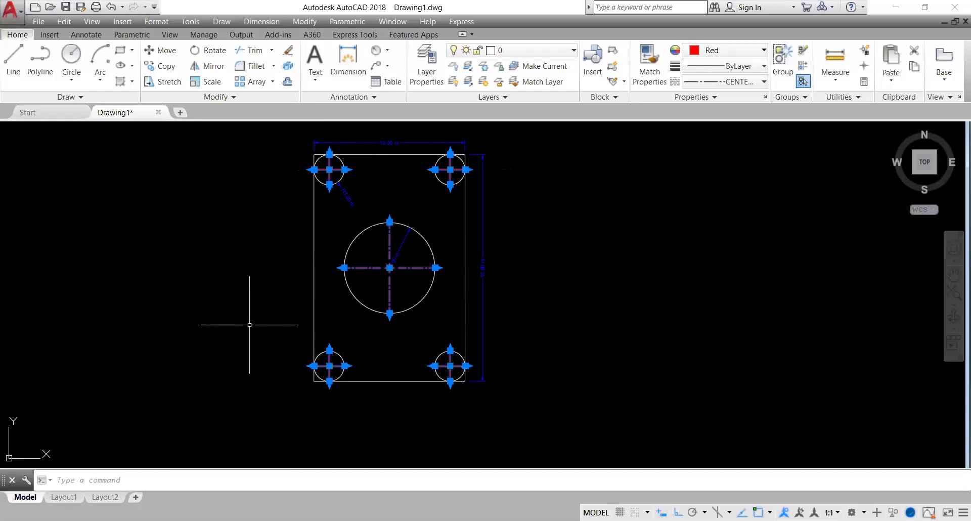
key(Delete)
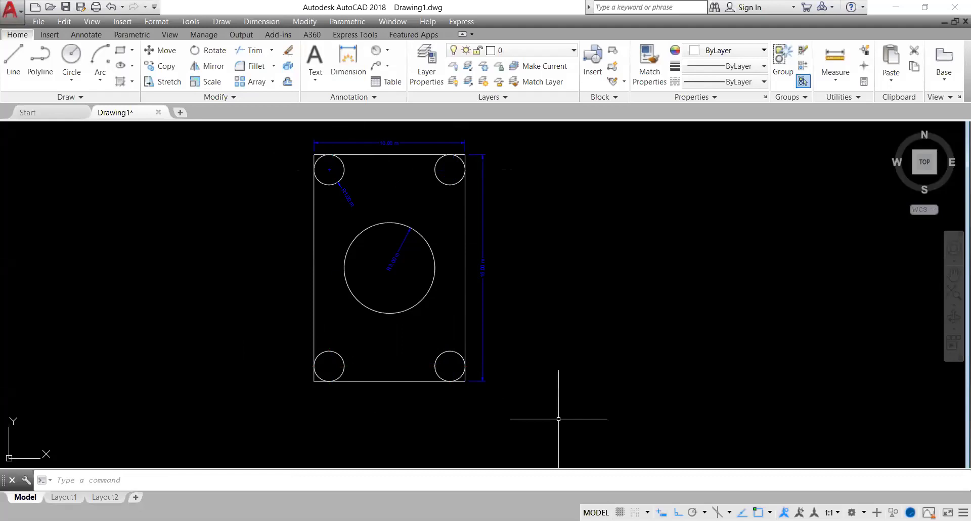
Re-add centre marks to all five circles, then undo them with Ctrl+Z.
click(86, 35)
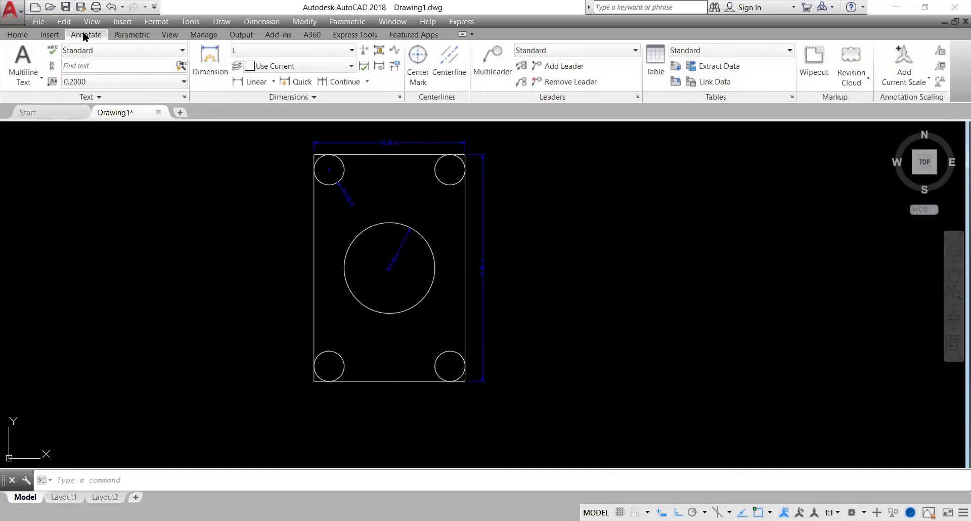
click(417, 56)
click(444, 162)
click(343, 159)
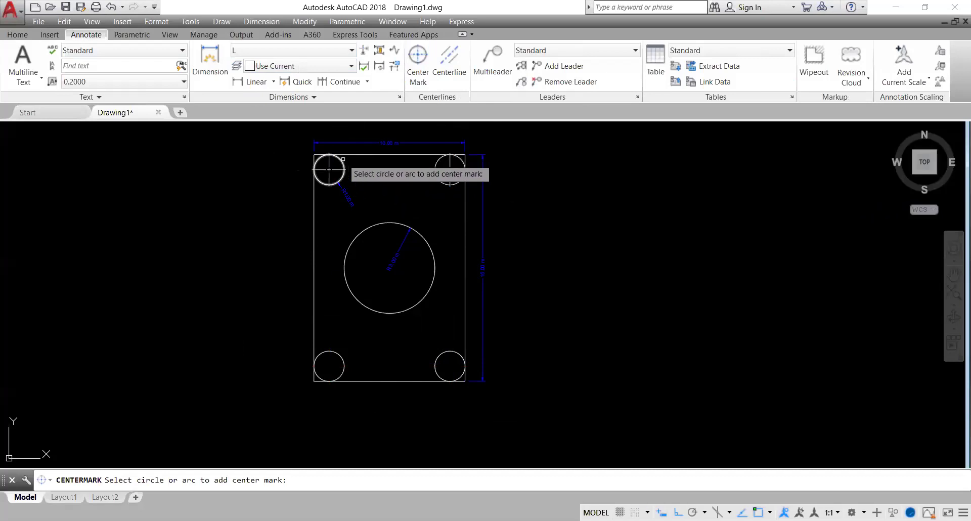
click(390, 221)
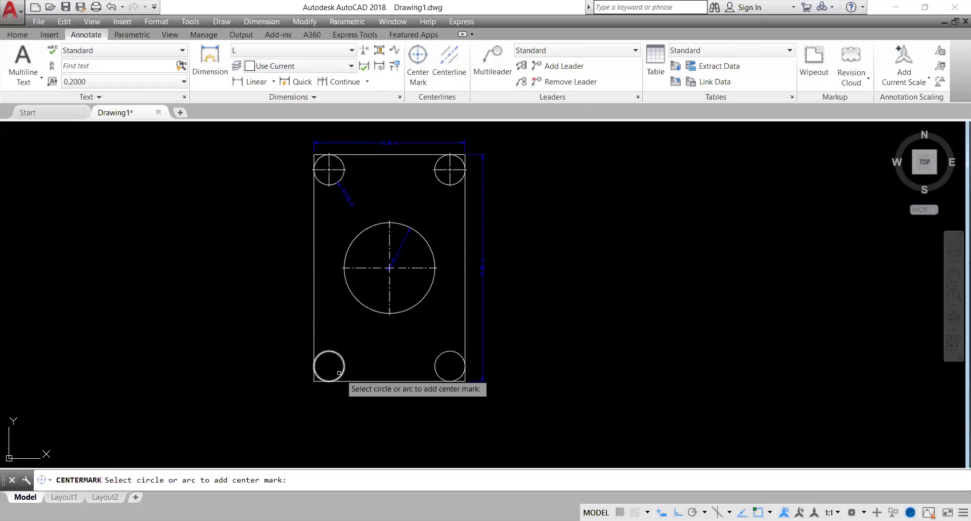
click(328, 352)
click(451, 356)
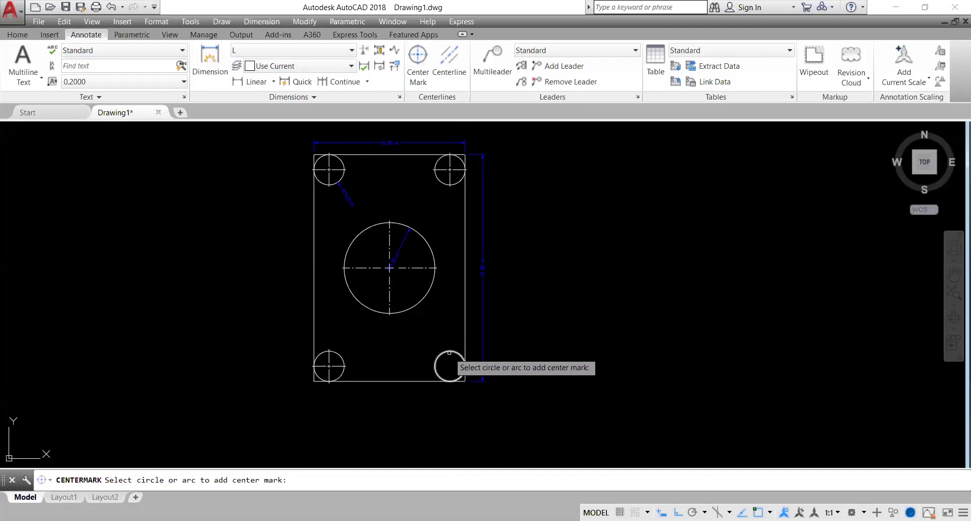
key(Escape)
key(ctrl+z)
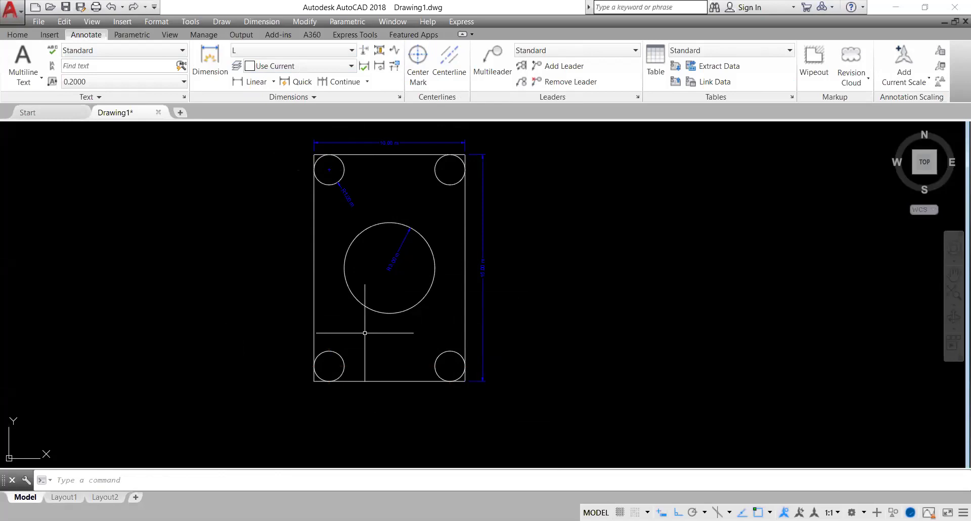
Draw a horizontal line across the central circle from its left edge to its right edge.
click(15, 35)
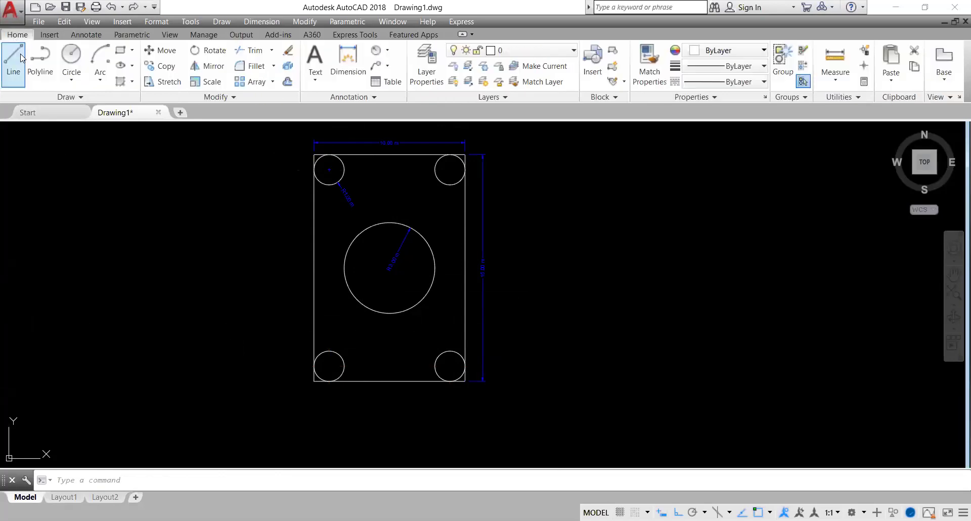
click(13, 56)
scroll(373, 278, up, 3)
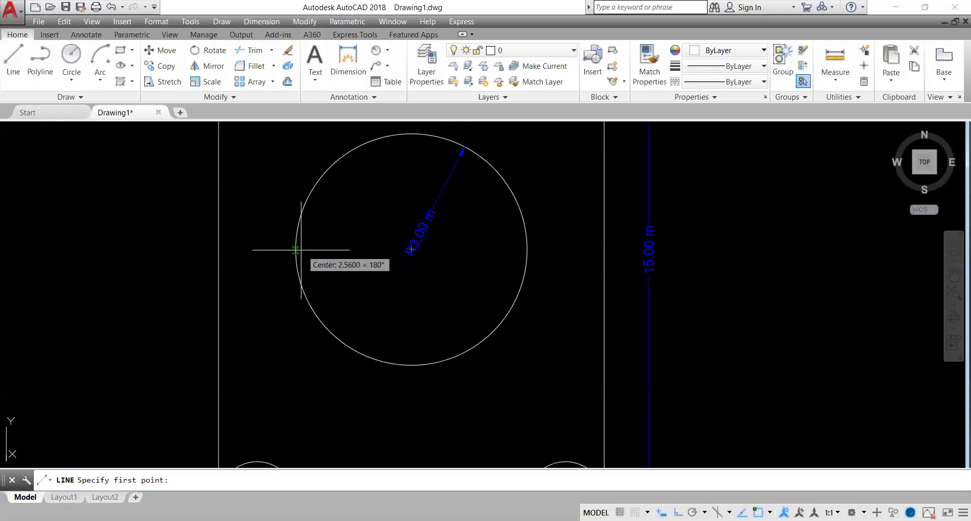
click(296, 249)
click(527, 249)
key(Escape)
scroll(513, 384, down, 2)
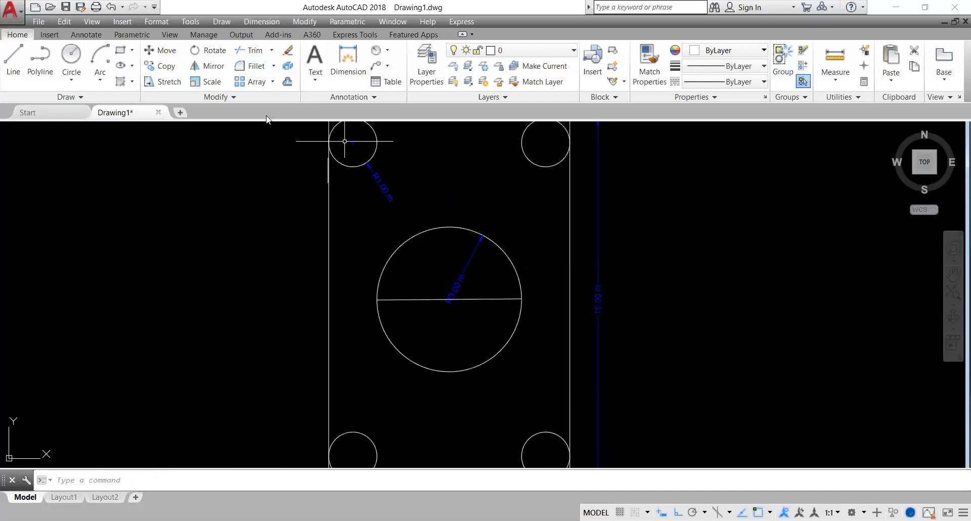
Draw a vertical line through the circle's centre, from its top edge to below the circle.
click(13, 55)
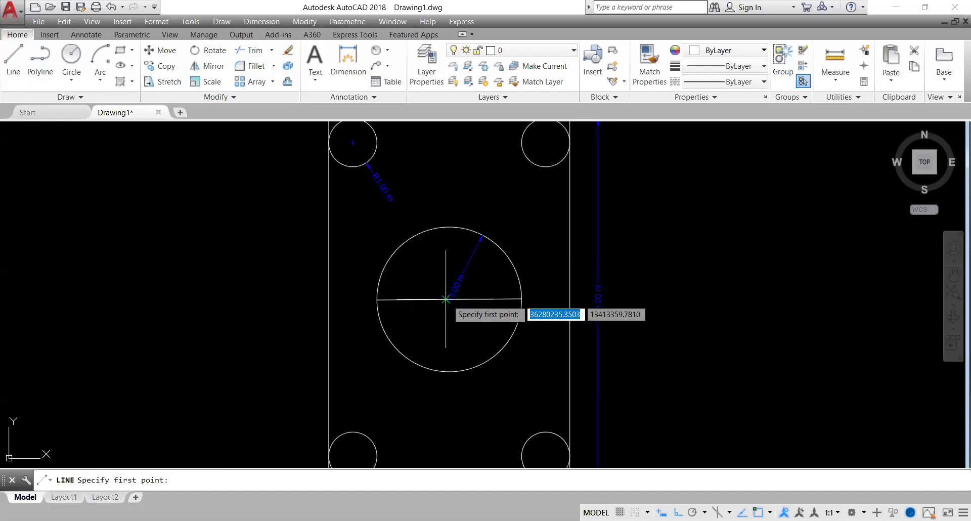
scroll(449, 299, up, 4)
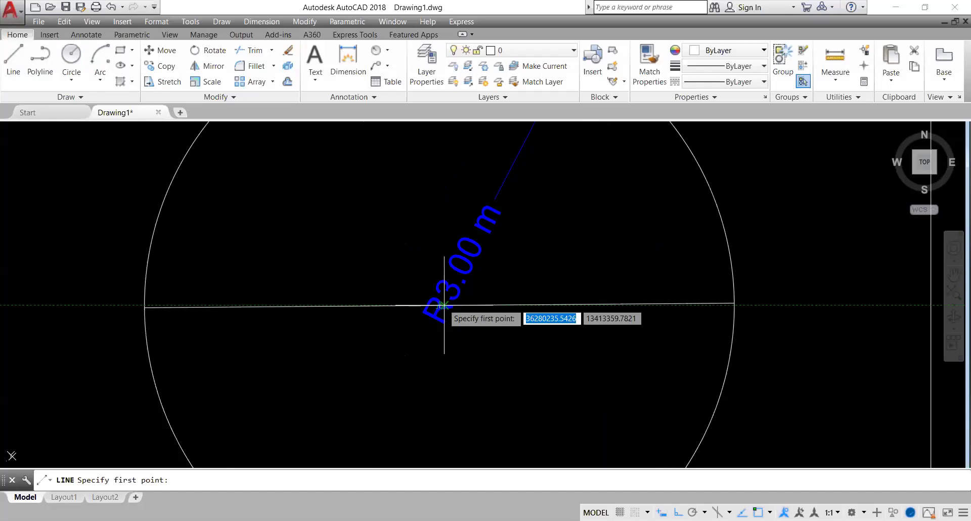
scroll(447, 221, down, 4)
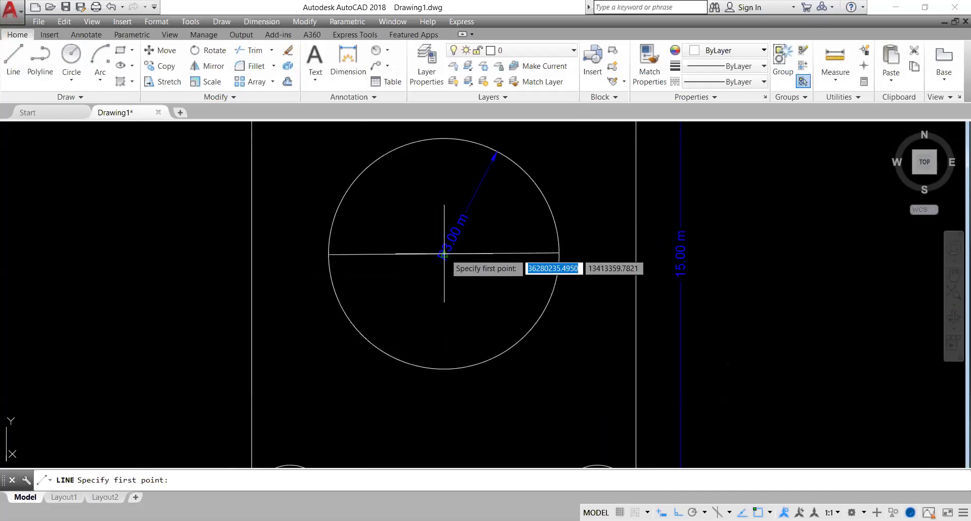
click(444, 124)
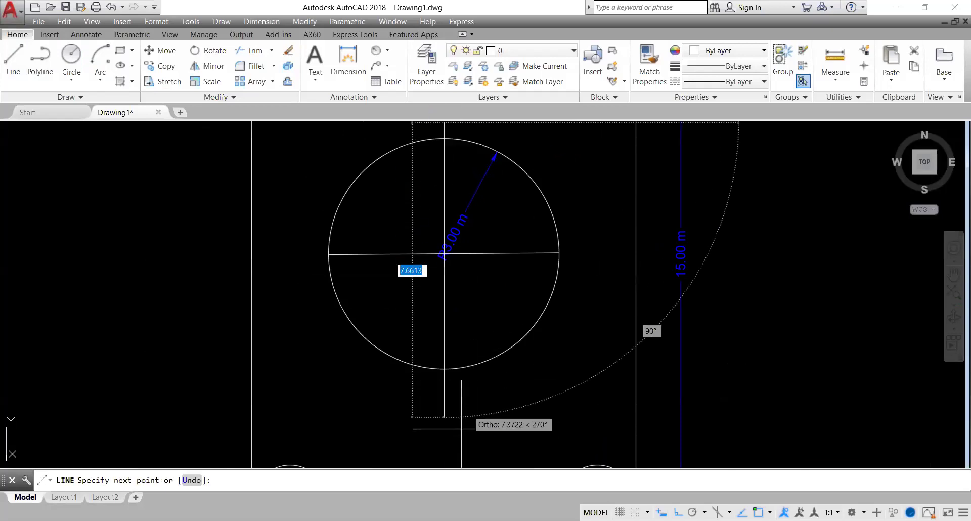
click(444, 393)
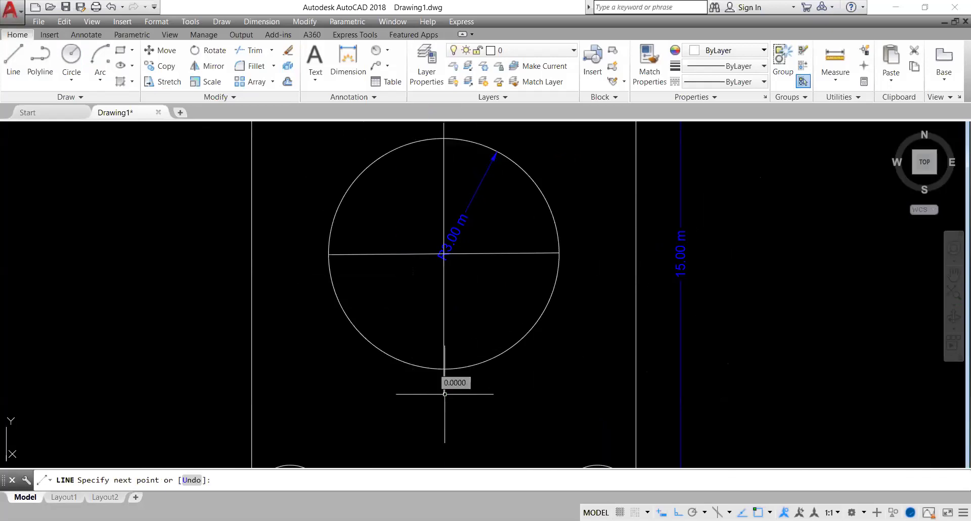
key(Escape)
scroll(455, 392, down, 2)
scroll(484, 413, down, 1)
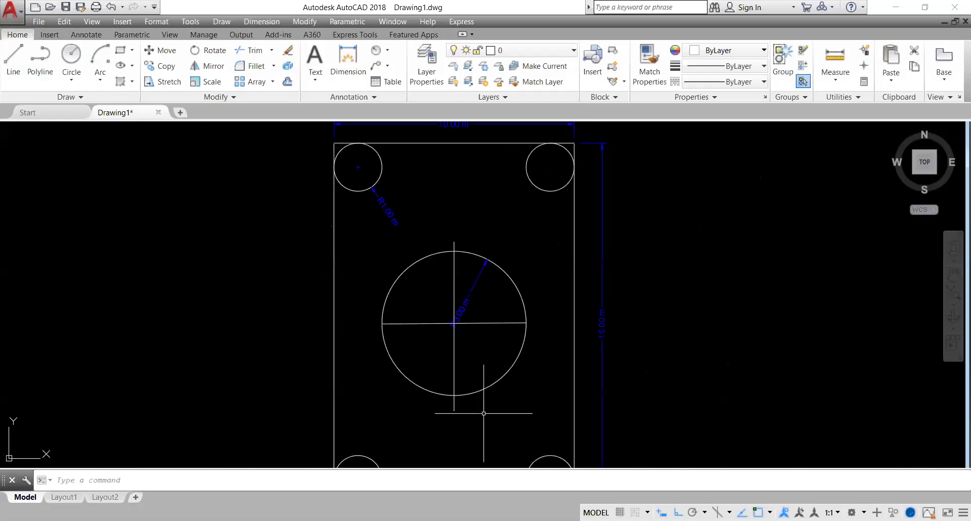
Trim off the vertical line's stub below the circle with TR.
text(TR)
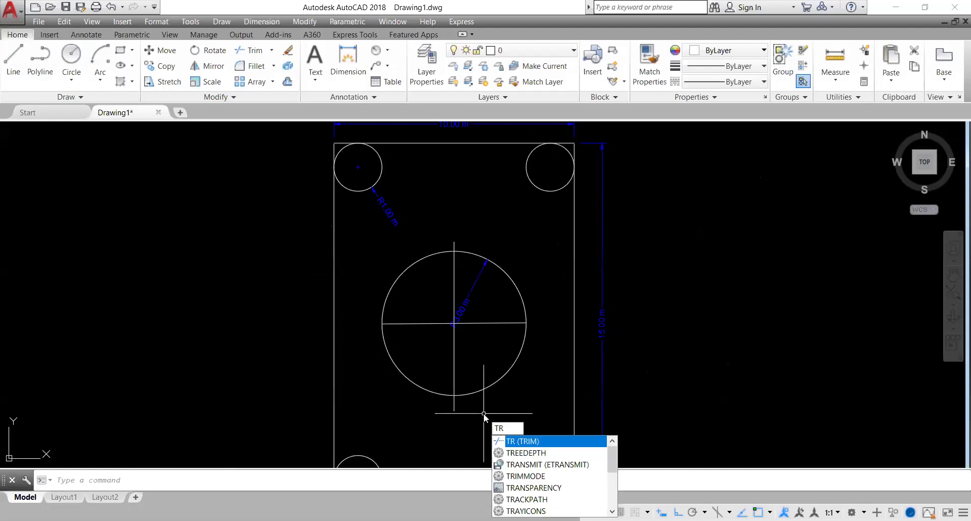
key(Return)
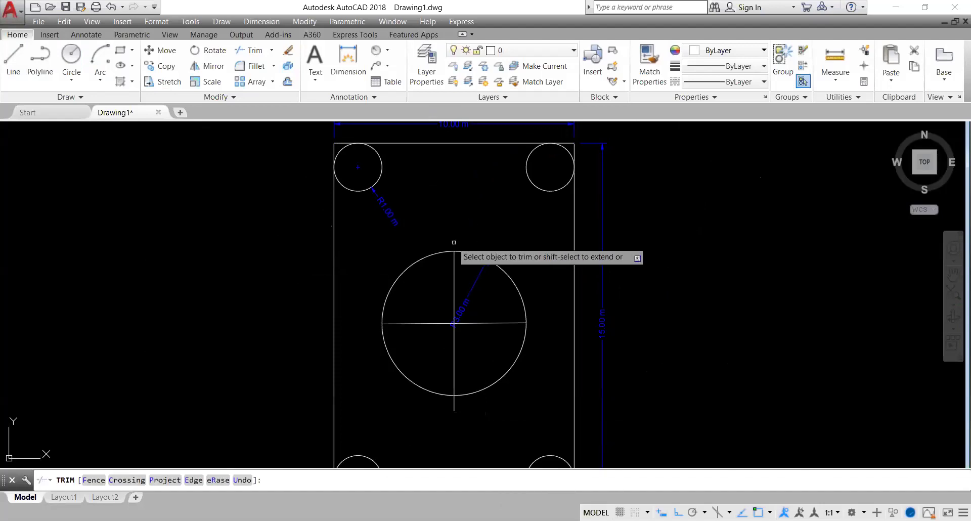
click(454, 405)
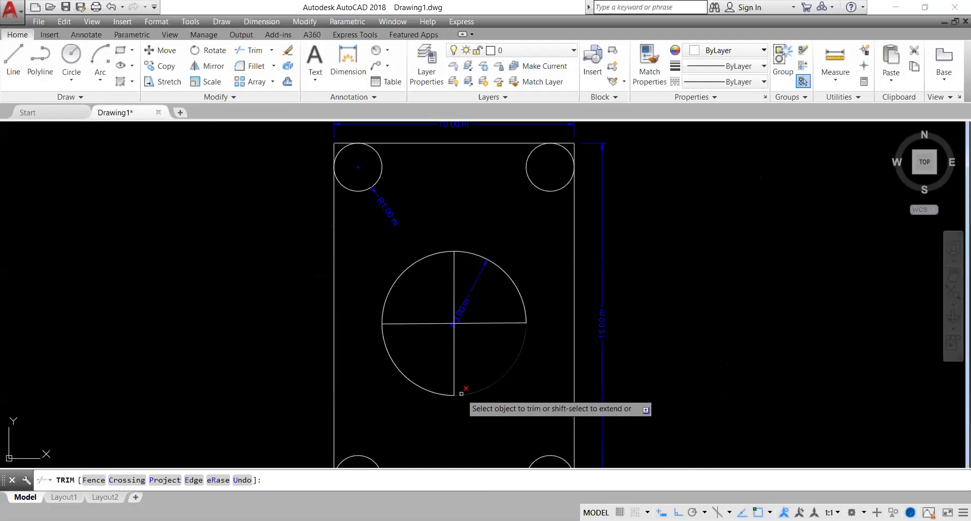
key(Escape)
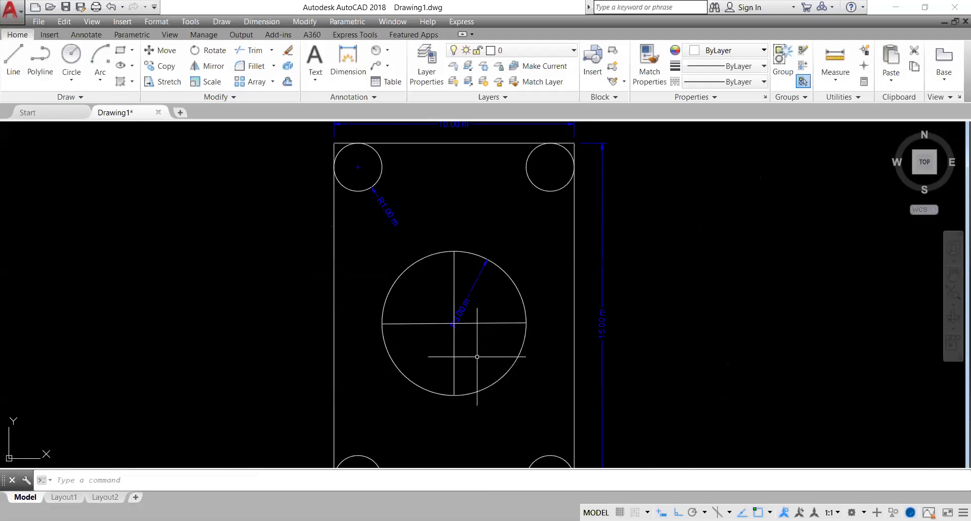
click(723, 98)
Make CENTER2 the current linetype in the Properties panel.
click(778, 153)
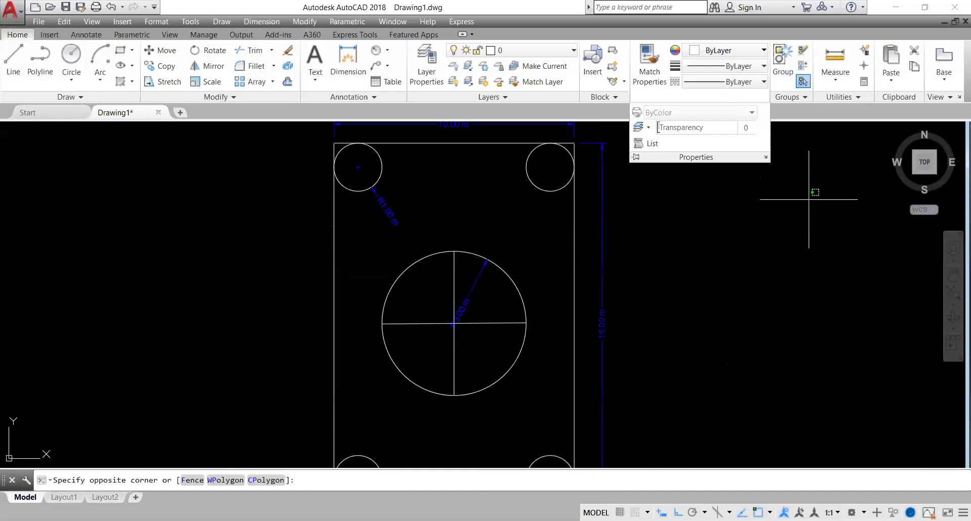
click(801, 202)
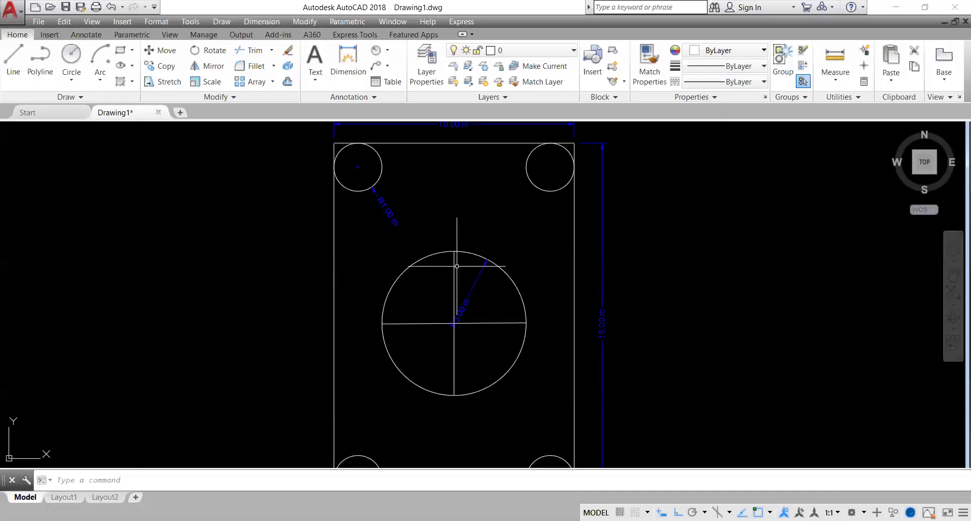
click(712, 80)
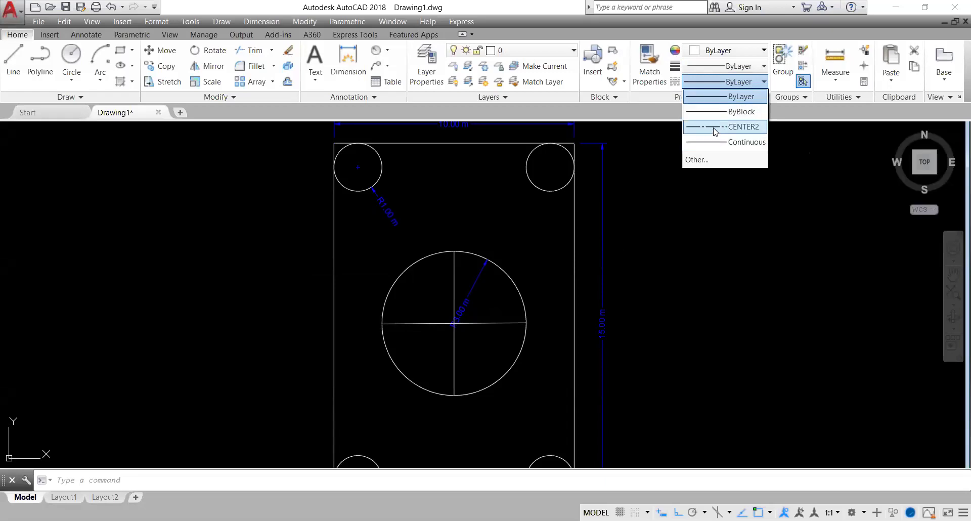
click(714, 130)
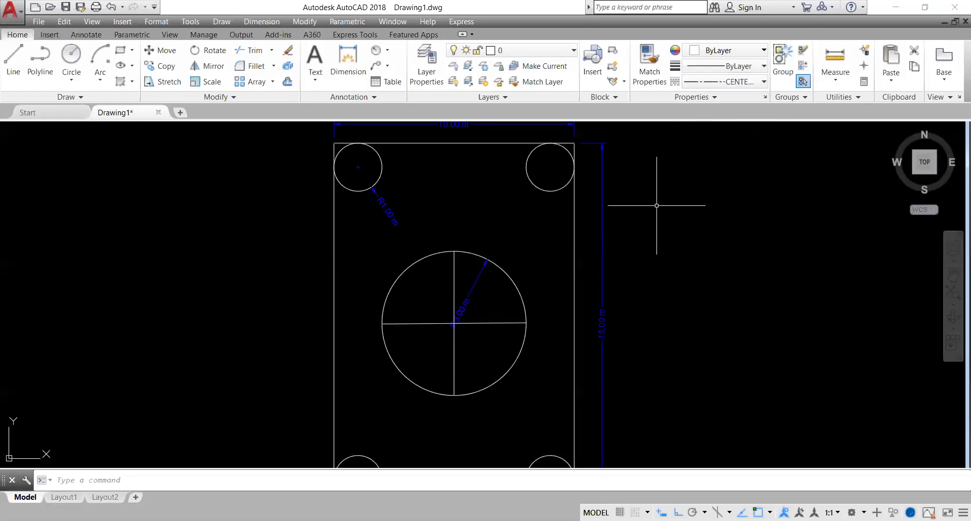
Change the vertical and horizontal diameter lines to the CENTER2 linetype.
click(454, 304)
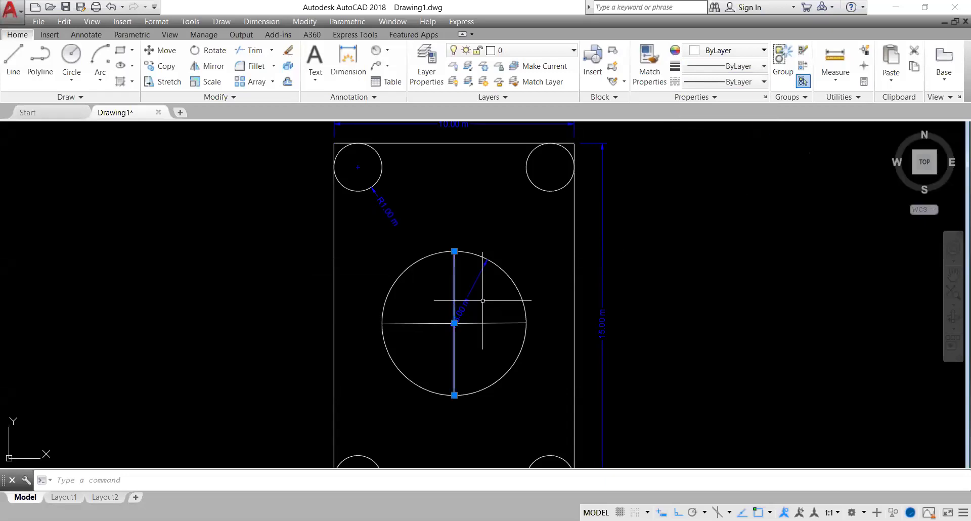
click(728, 82)
click(726, 127)
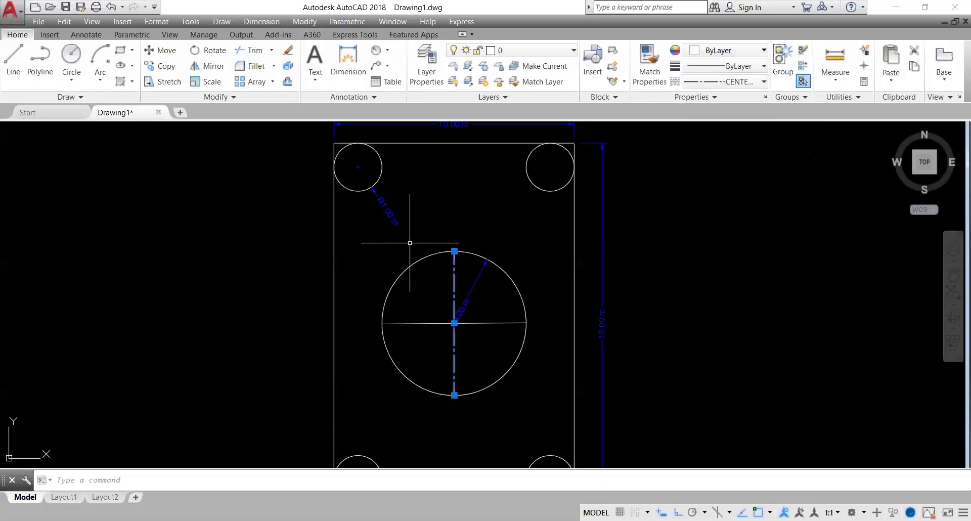
key(Escape)
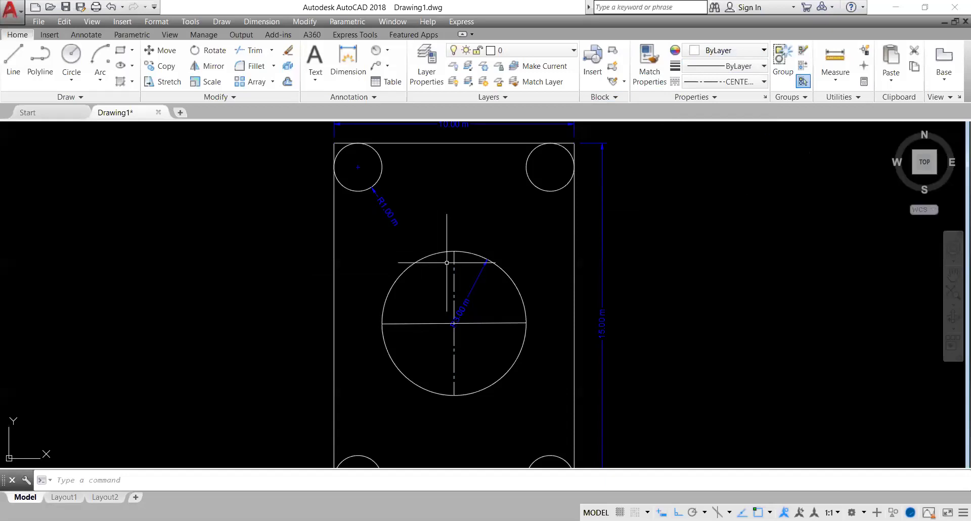
click(445, 323)
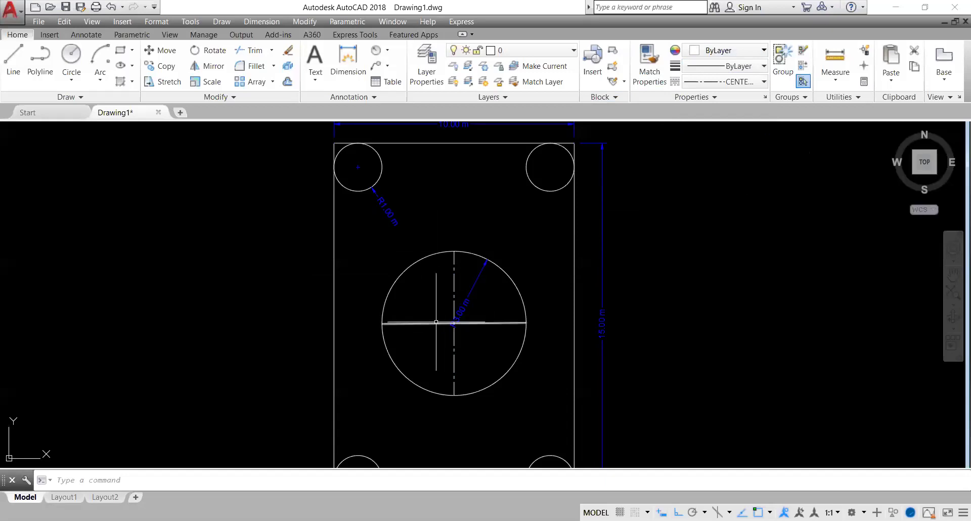
click(728, 81)
click(720, 124)
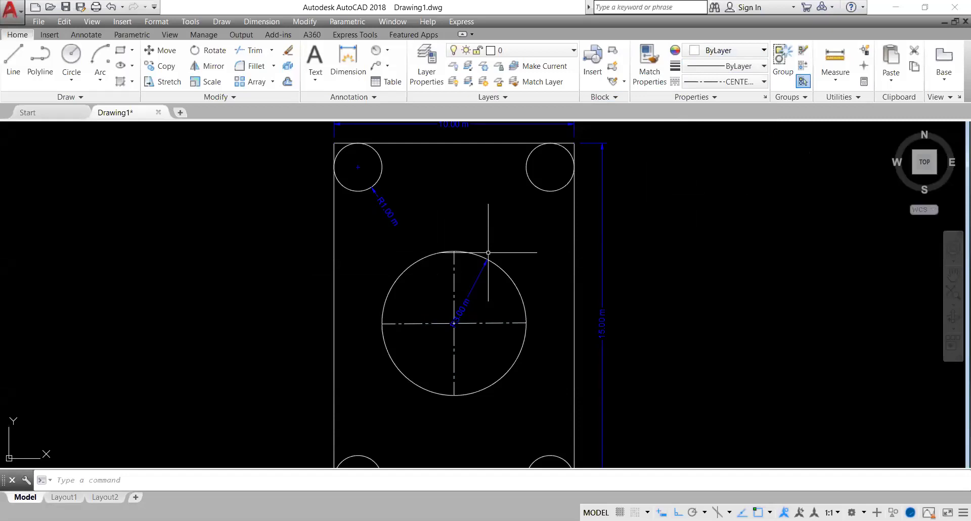
click(693, 81)
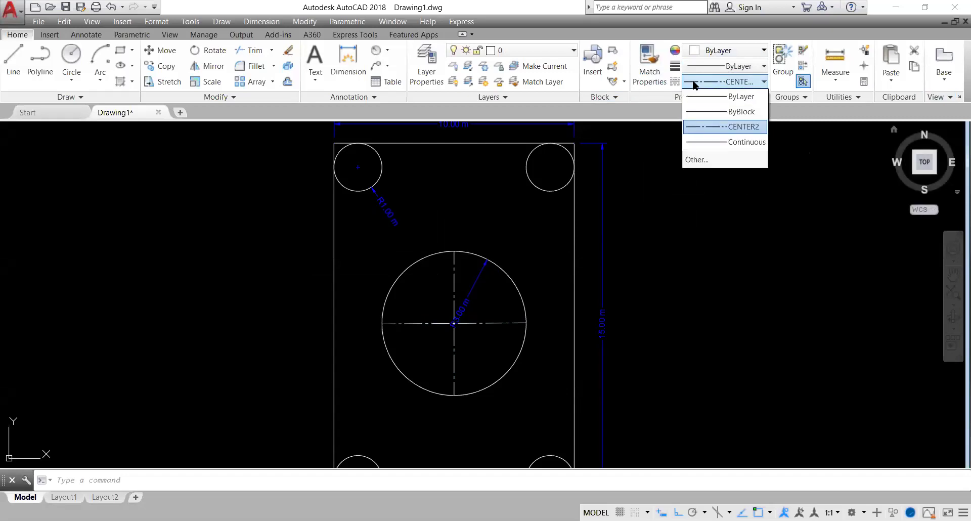
click(715, 159)
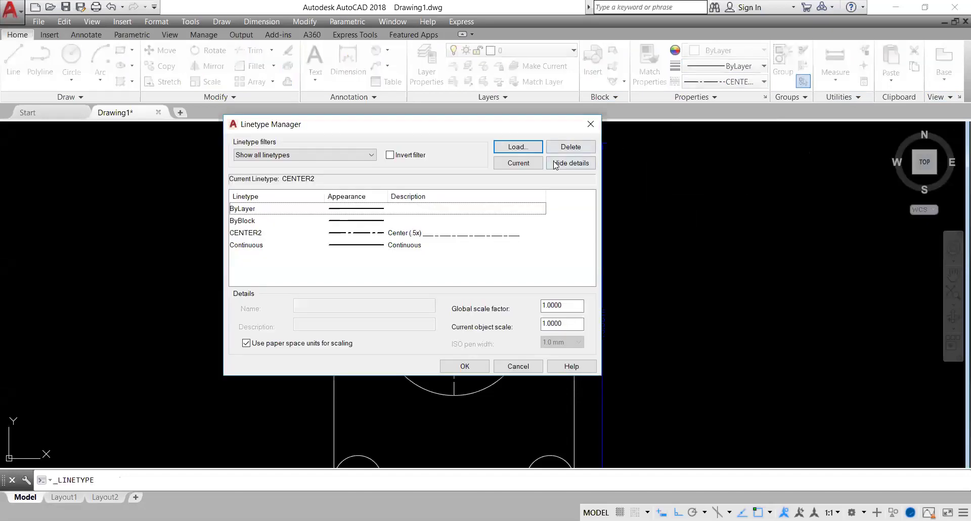
click(533, 150)
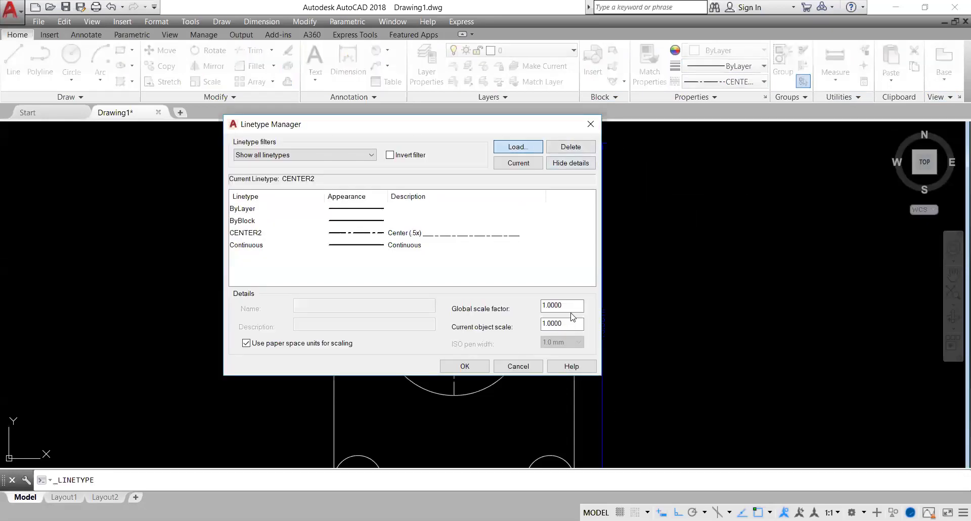
scroll(565, 299, down, 13)
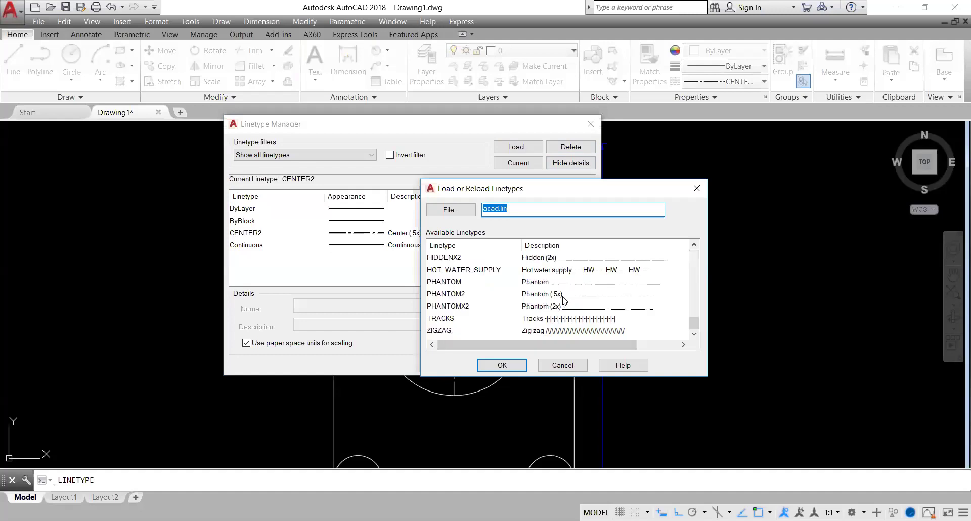
scroll(565, 298, up, 3)
scroll(567, 295, up, 4)
scroll(567, 295, up, 3)
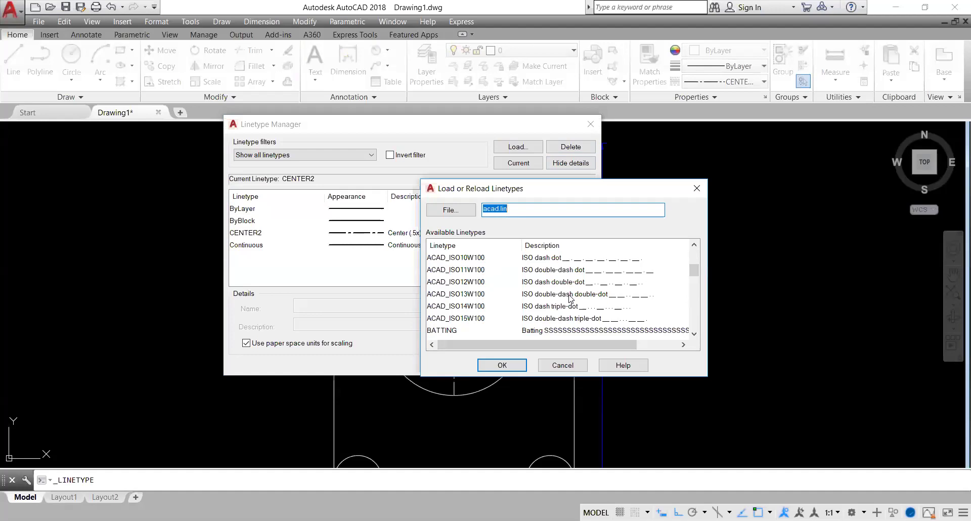
click(562, 365)
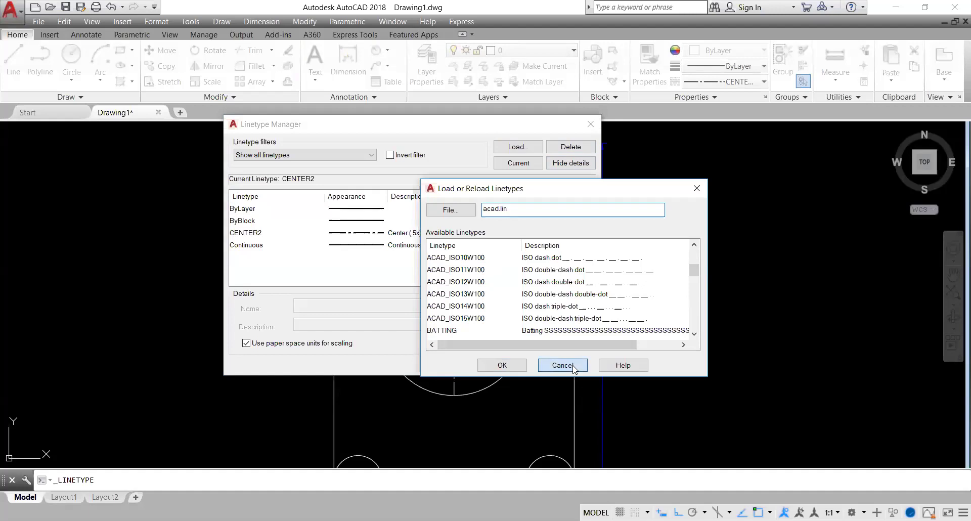
click(502, 367)
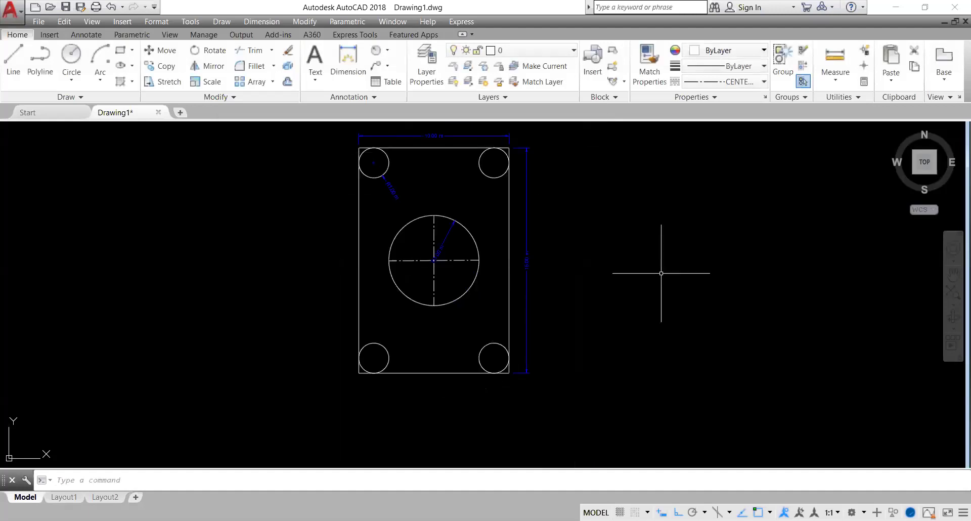
middle_drag(502, 236, 490, 292)
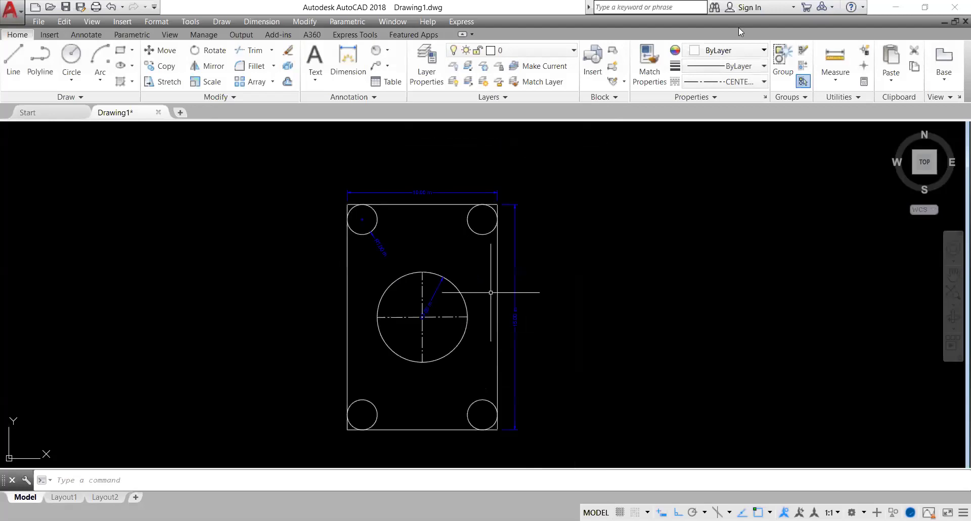
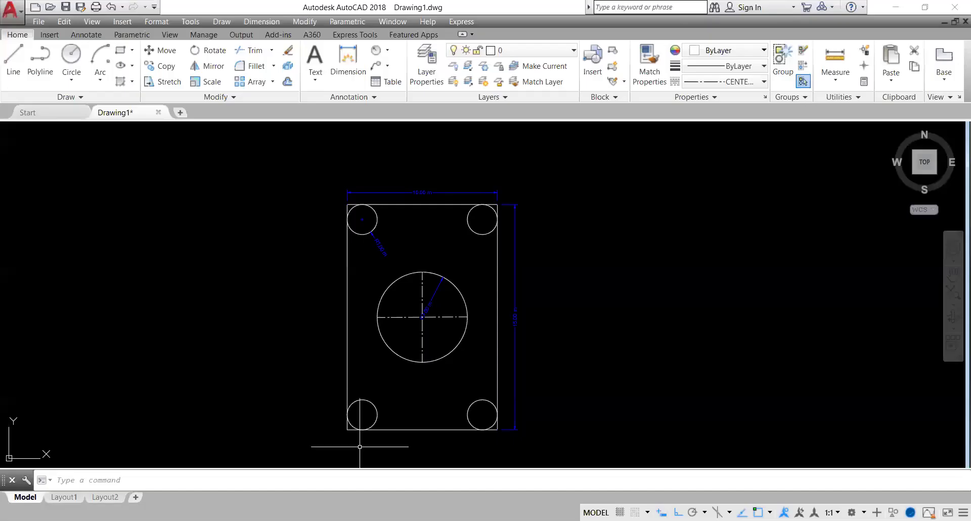
Window-select and delete the entire old drawing, then switch the linetype from CENTER to ByLayer.
click(602, 157)
click(225, 468)
key(Delete)
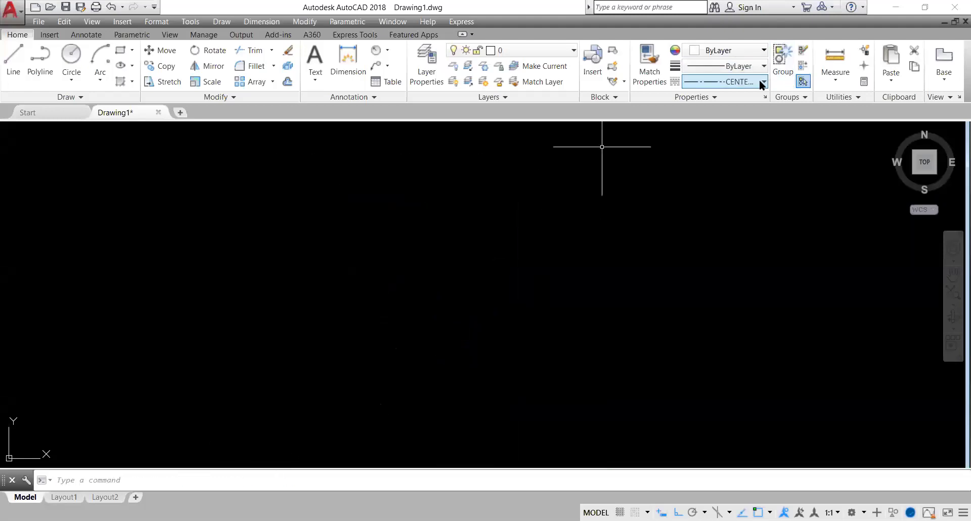
click(739, 82)
click(744, 98)
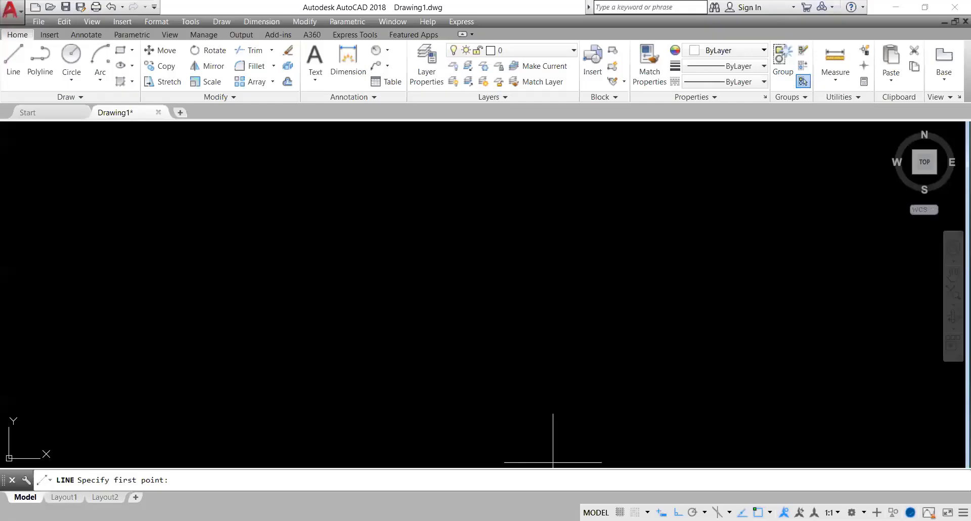
Draw a trial 70-unit line segment and pan to check it.
click(350, 326)
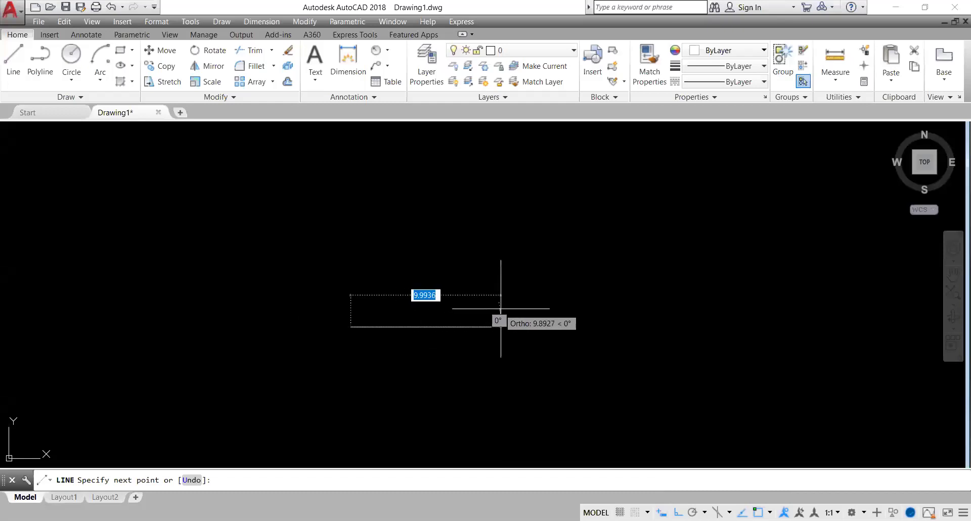
text(70)
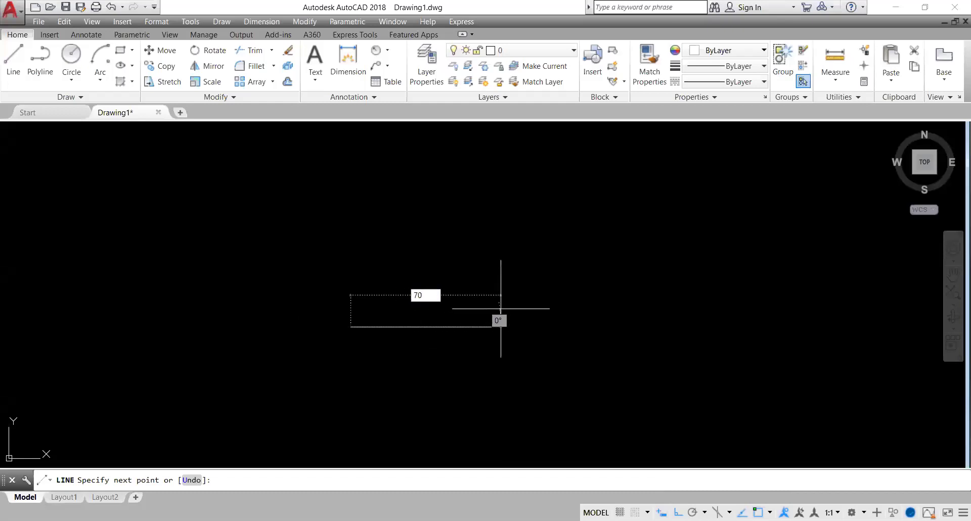
key(Return)
middle_drag(734, 277, 596, 304)
scroll(695, 217, down, 4)
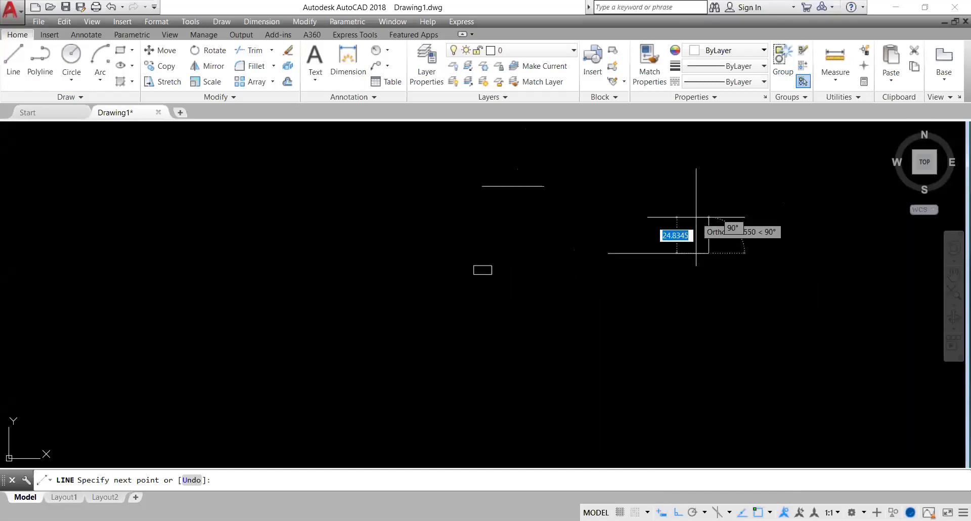
middle_drag(695, 217, 650, 309)
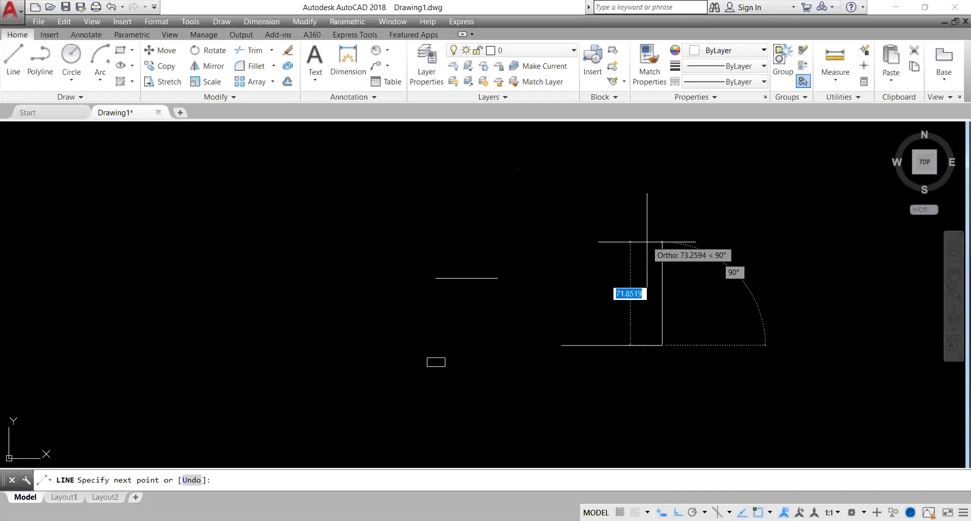
key(Escape)
Erase the stray trial lines using two crossing windows.
click(702, 282)
click(300, 402)
click(521, 230)
click(384, 360)
key(Delete)
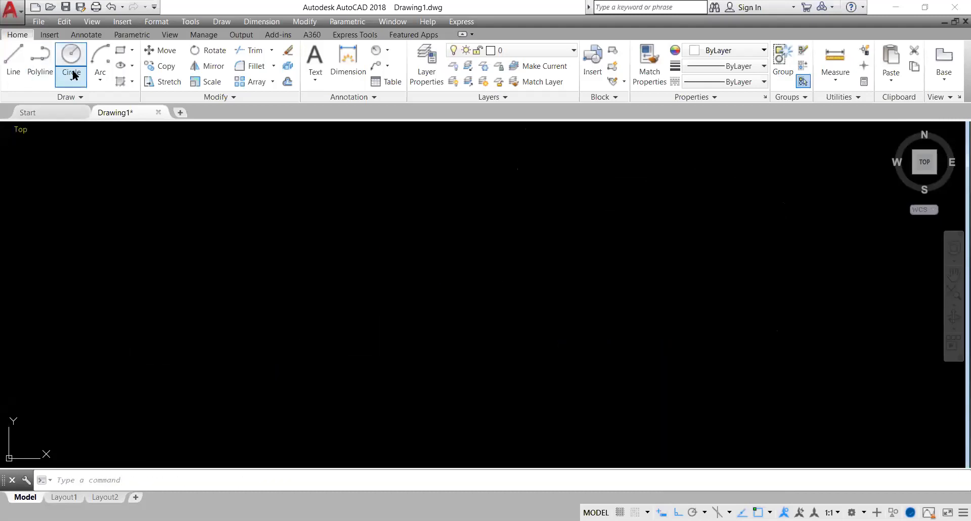
Draw the box as four connected lines from the bottom-left corner back to the start.
click(13, 64)
click(301, 329)
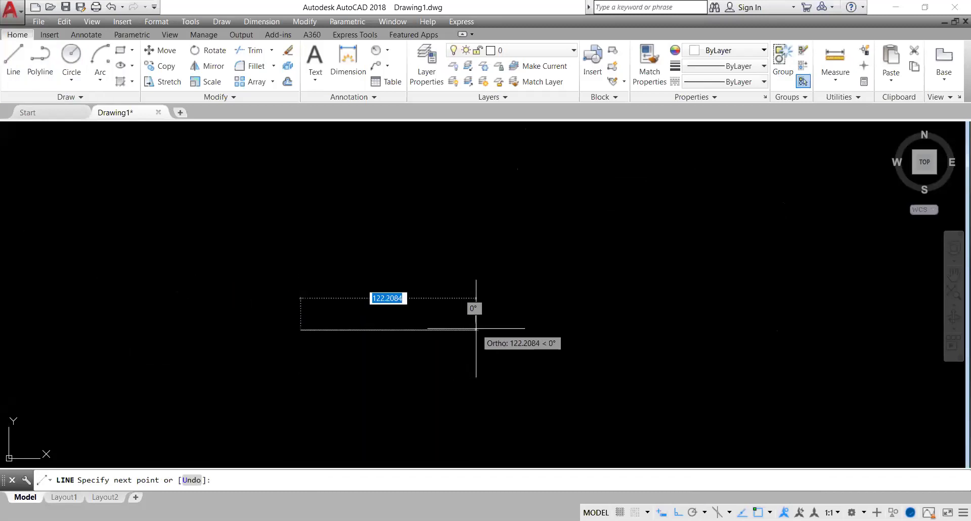
click(401, 330)
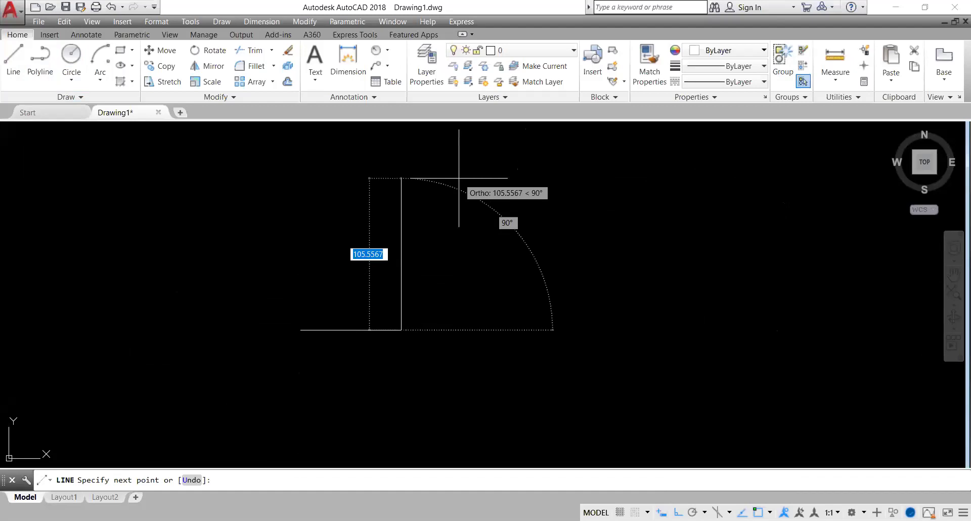
click(401, 244)
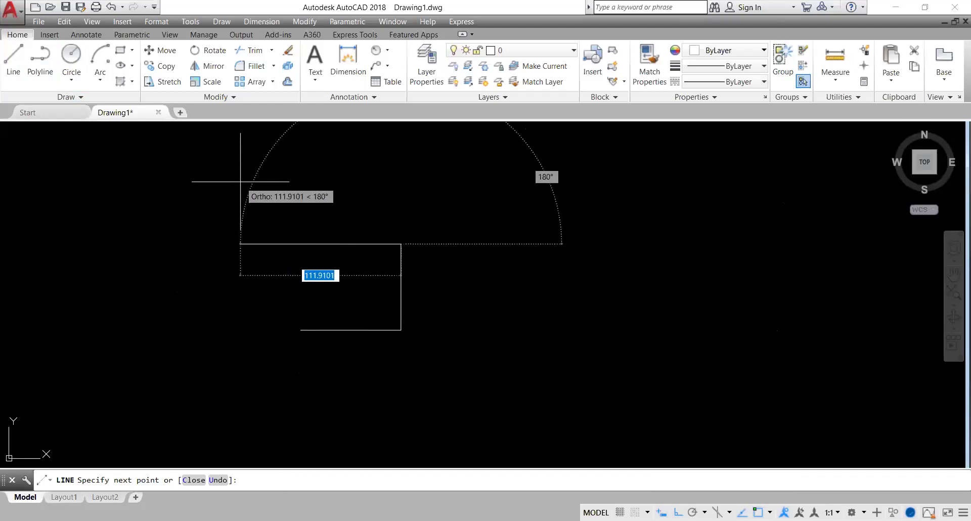
click(300, 244)
click(300, 330)
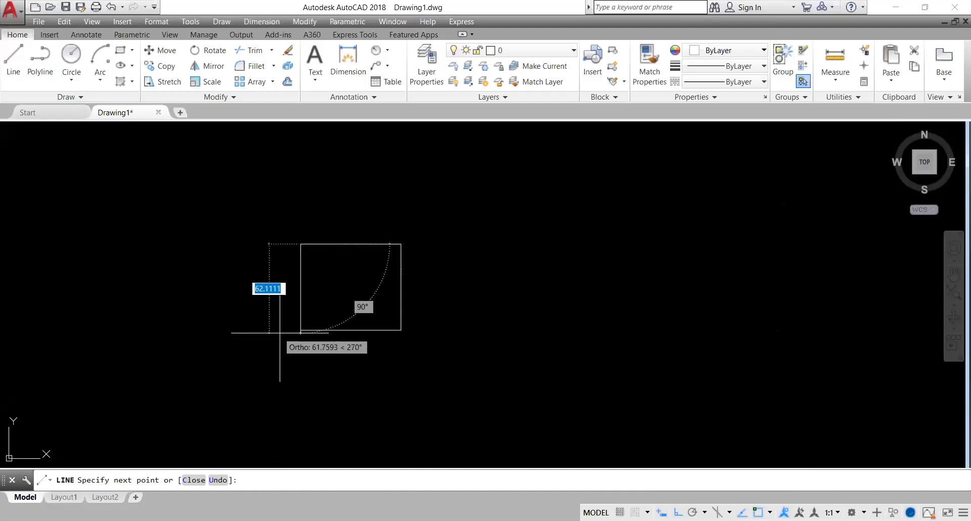
key(Return)
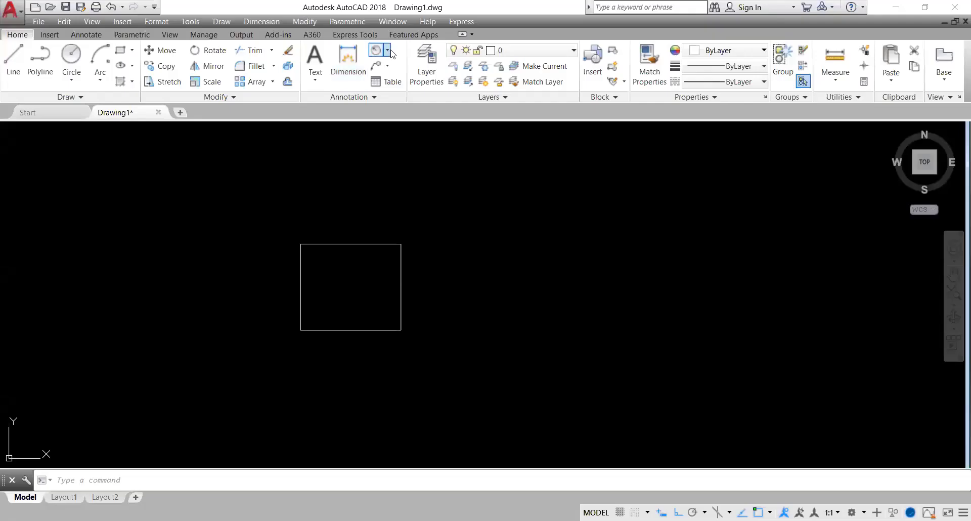
Add a 60 linear dimension along the box's right edge.
click(388, 50)
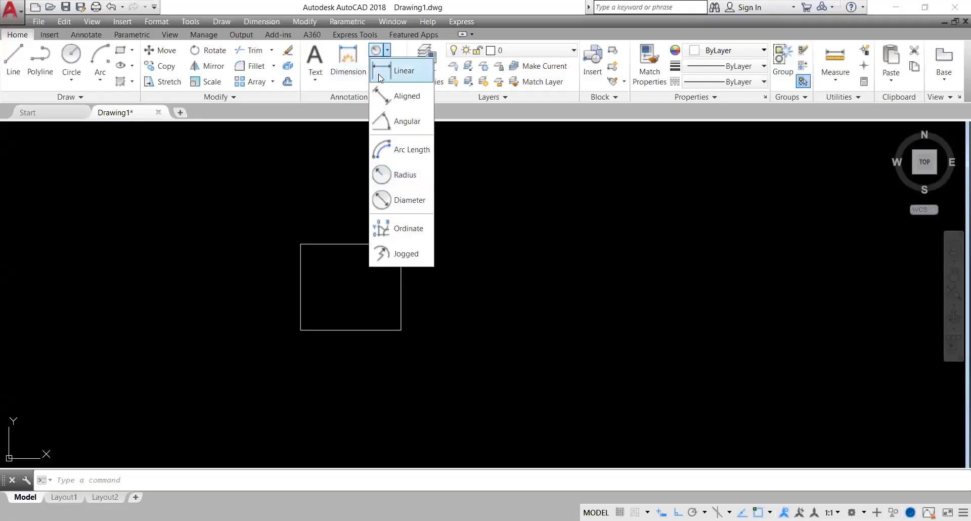
click(399, 71)
click(401, 244)
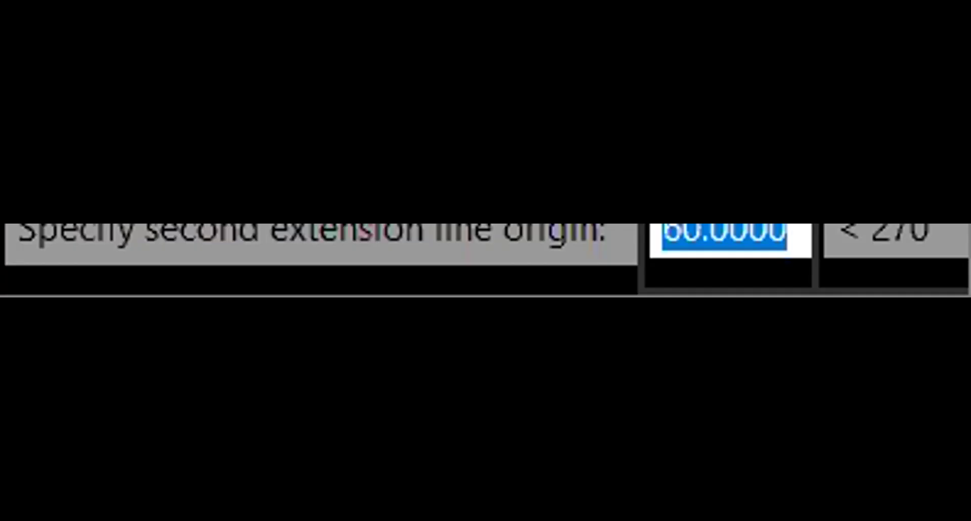
click(401, 329)
click(422, 283)
Delete the narrow rectangle to the right of the box.
scroll(425, 278, up, 2)
scroll(481, 326, up, 2)
scroll(514, 359, up, 2)
scroll(514, 360, down, 3)
scroll(516, 331, down, 2)
click(512, 313)
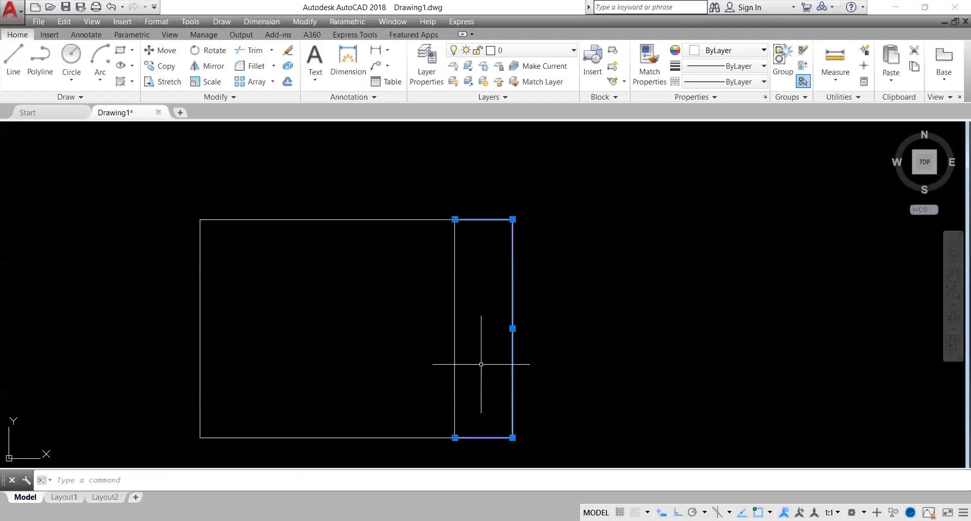
key(Delete)
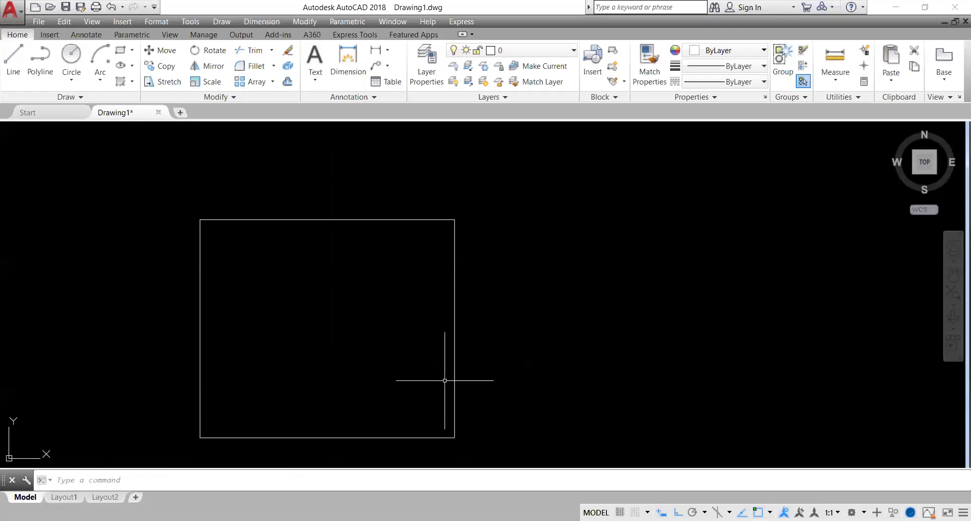
Draw a radius-20 circle at the top-edge midpoint and a concentric circle through the top corners.
scroll(369, 293, down, 3)
middle_drag(357, 314, 432, 306)
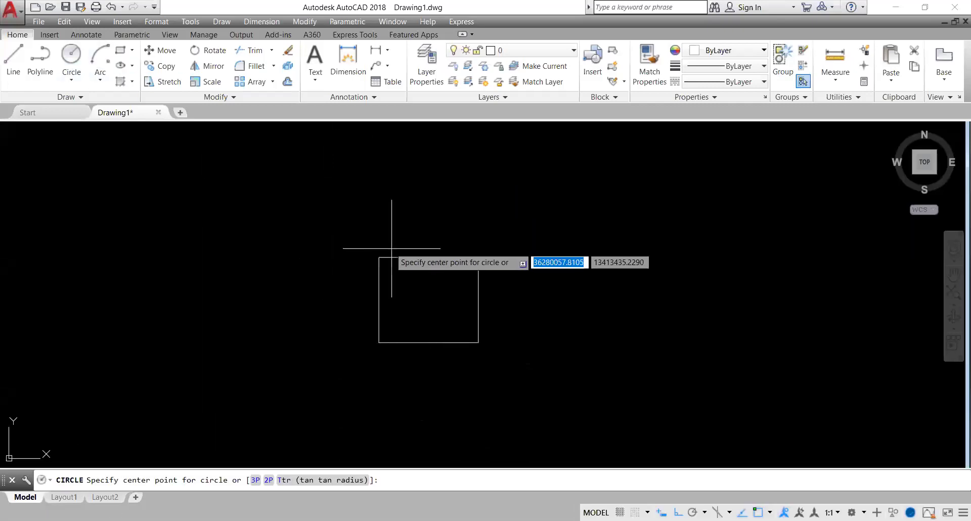
click(428, 258)
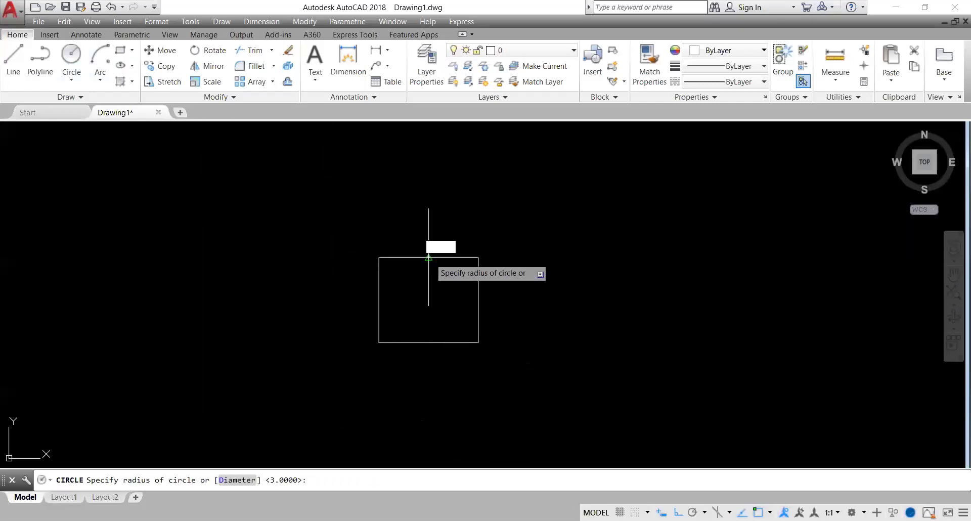
click(416, 229)
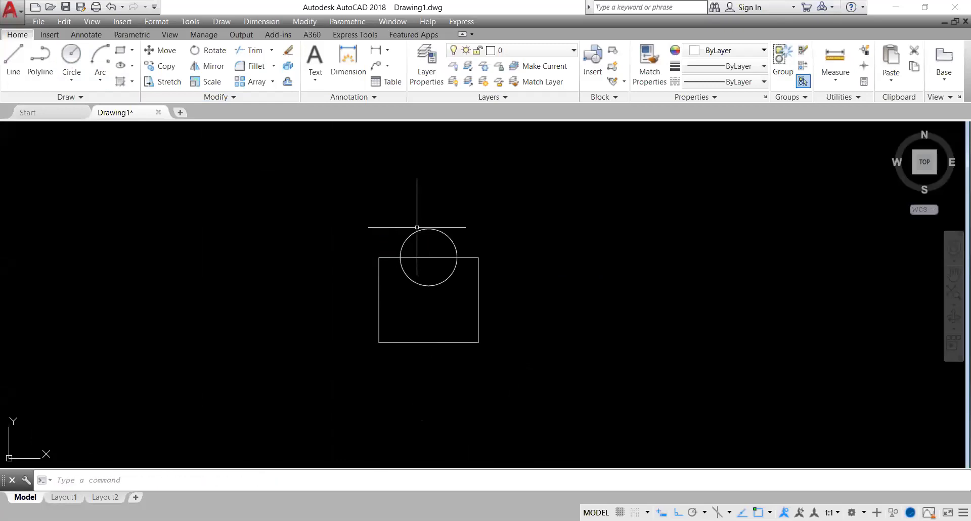
click(73, 55)
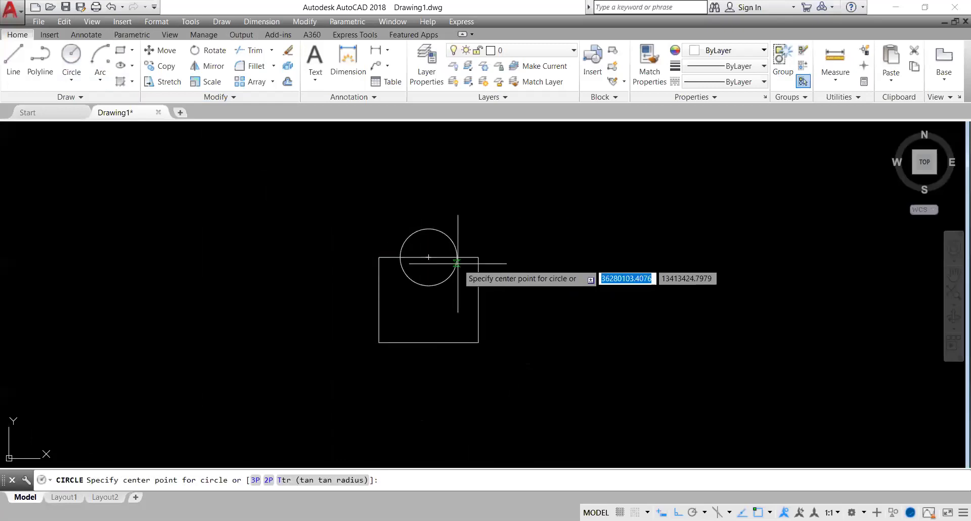
click(428, 257)
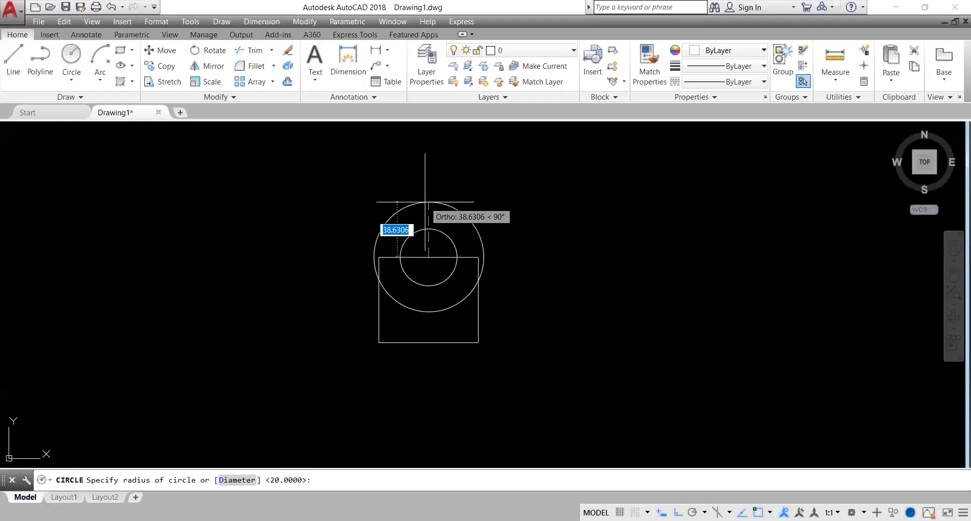
click(429, 207)
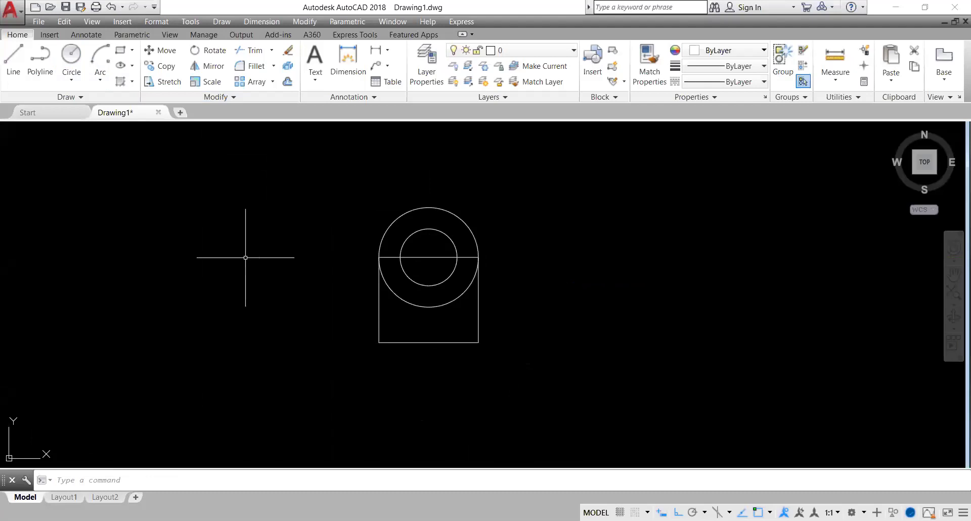
Trim the top-edge line pieces and the outer circle's lower arc, then delete the leftover segment.
click(250, 51)
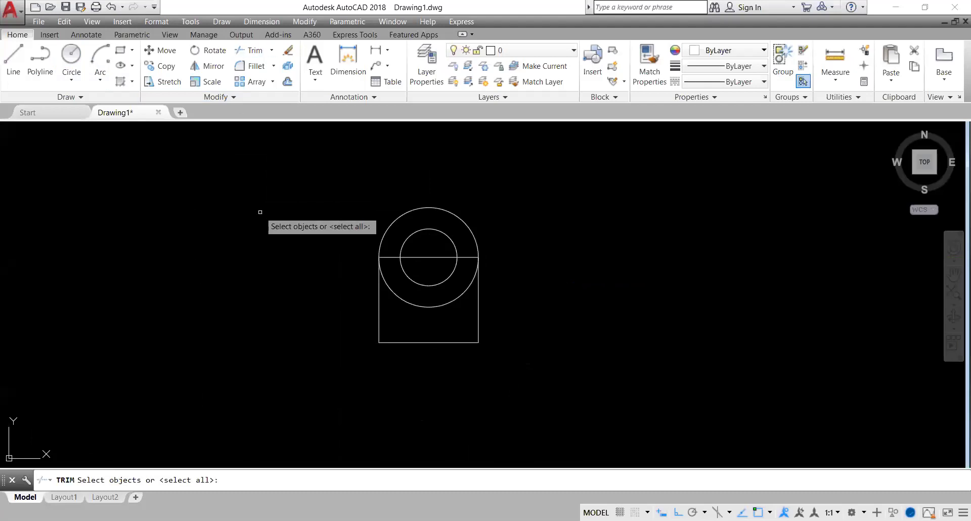
key(Return)
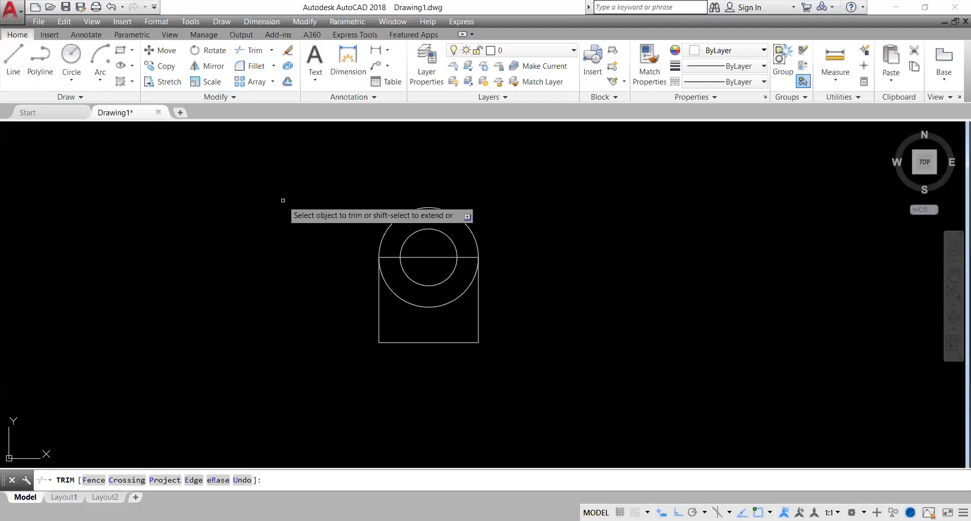
click(395, 255)
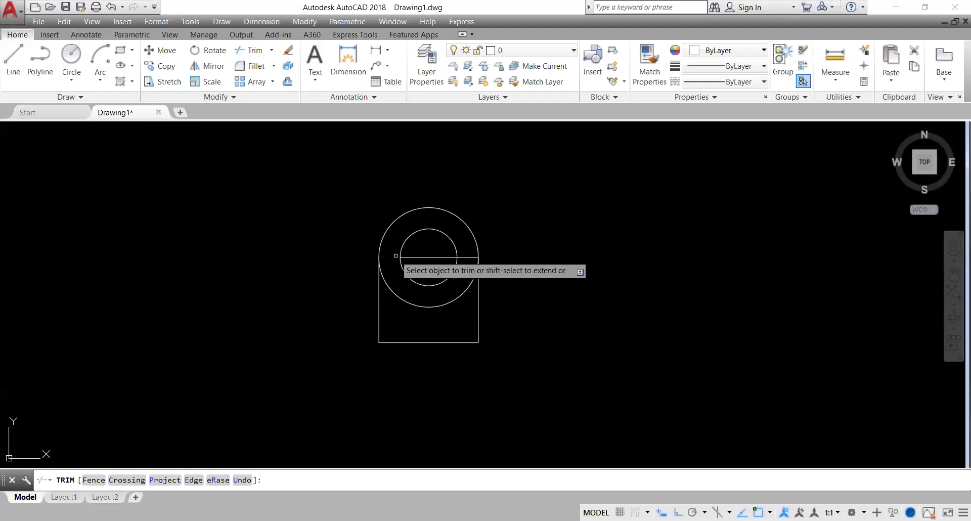
click(428, 258)
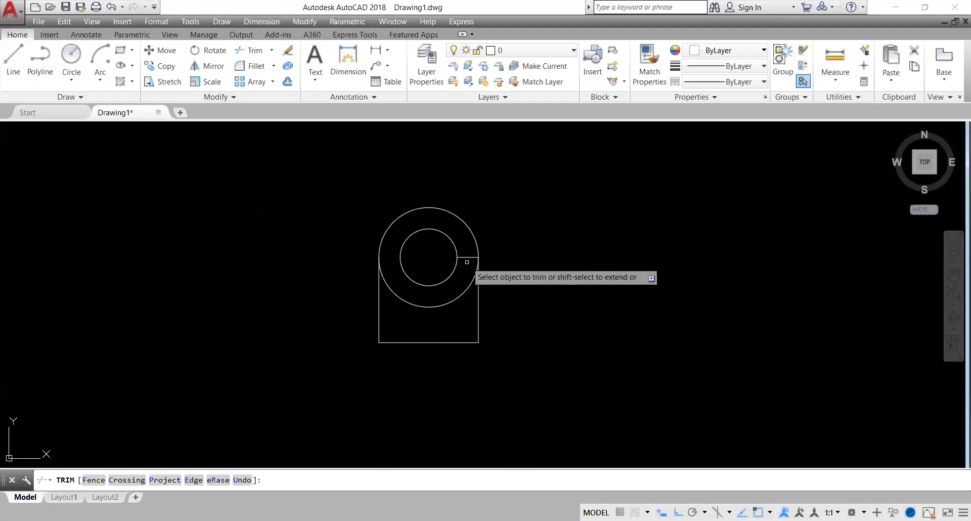
click(454, 300)
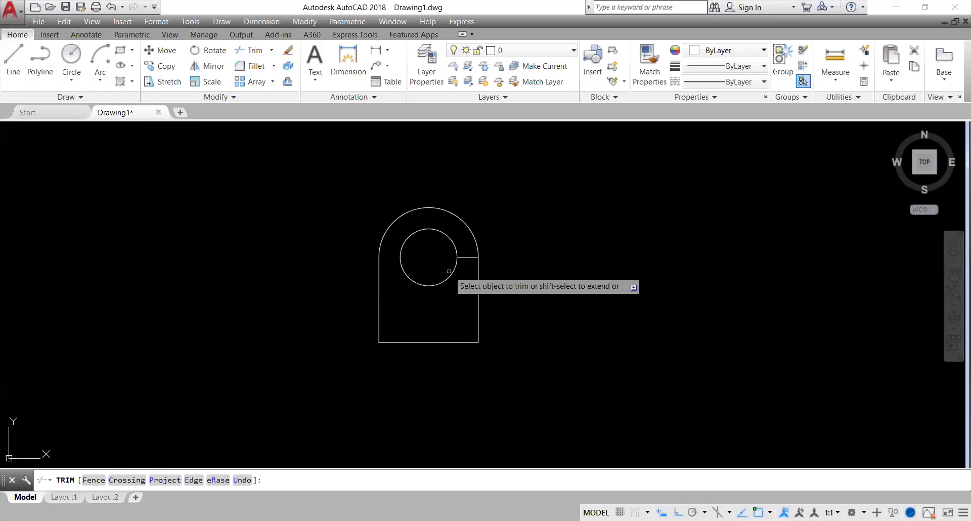
key(Return)
click(465, 255)
key(Delete)
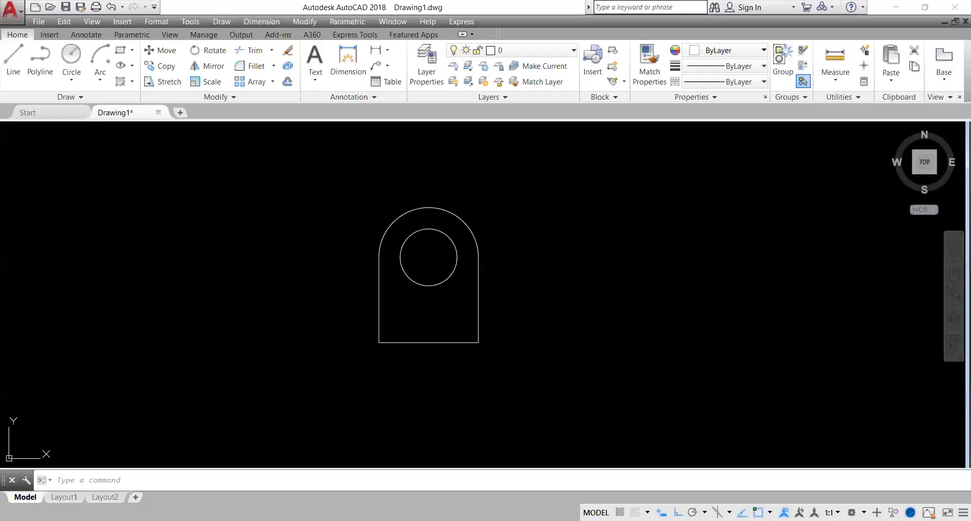
Draw a 50 by 15 rectangle to the left of the plate.
click(120, 50)
click(134, 242)
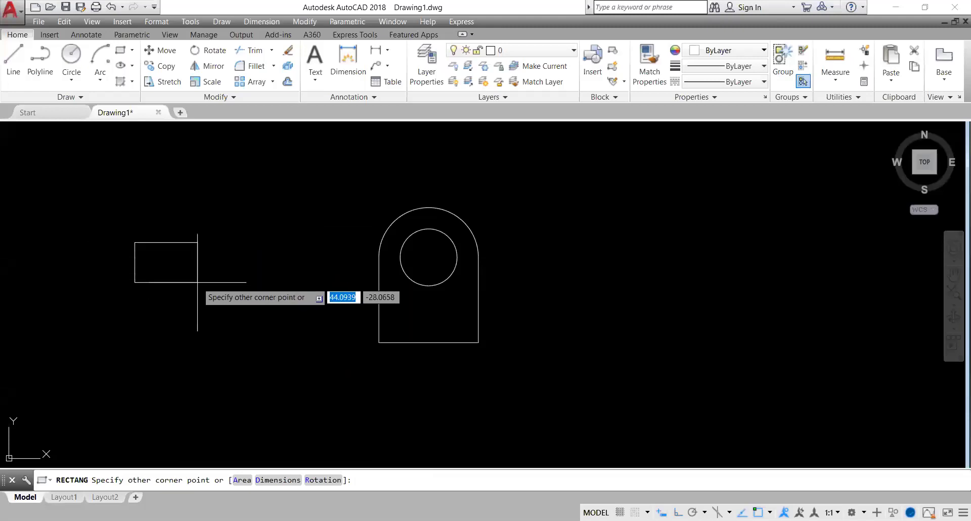
click(120, 50)
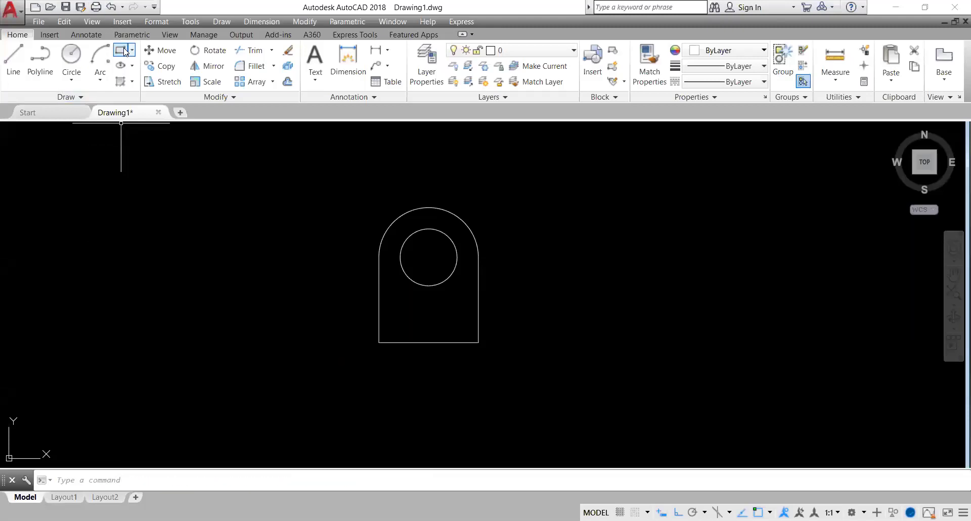
click(131, 230)
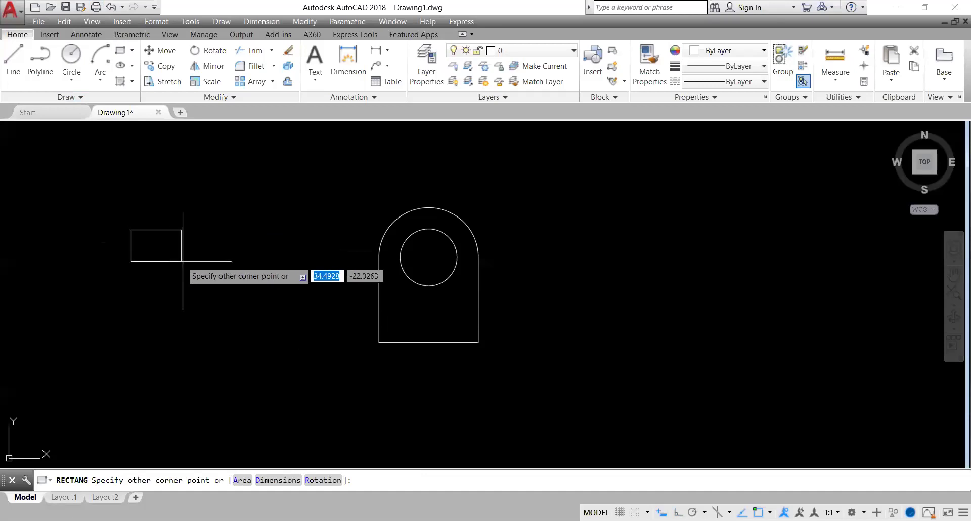
text(50)
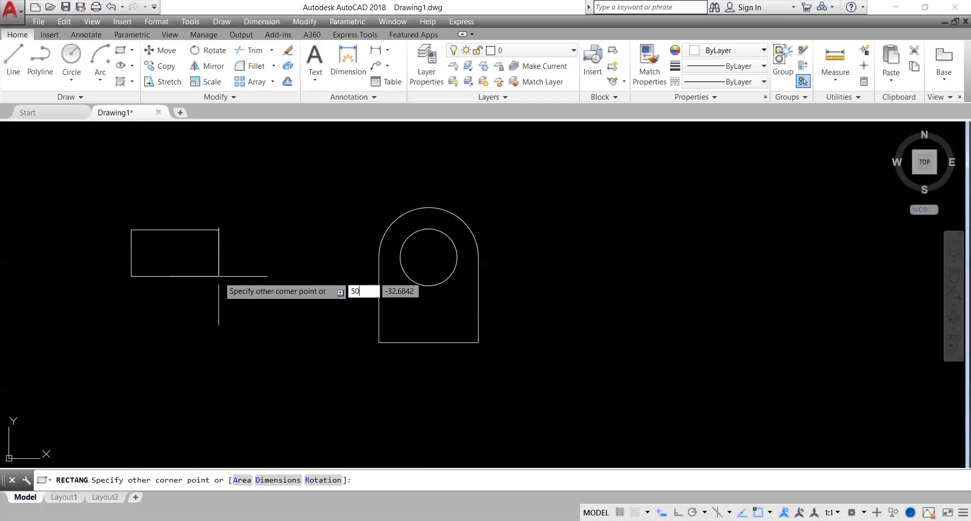
key(Tab)
text(15)
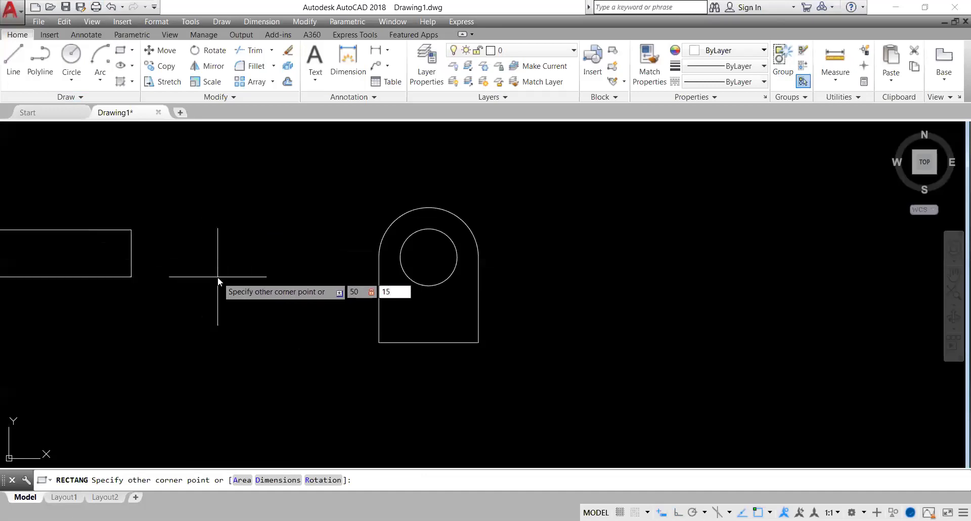
key(Return)
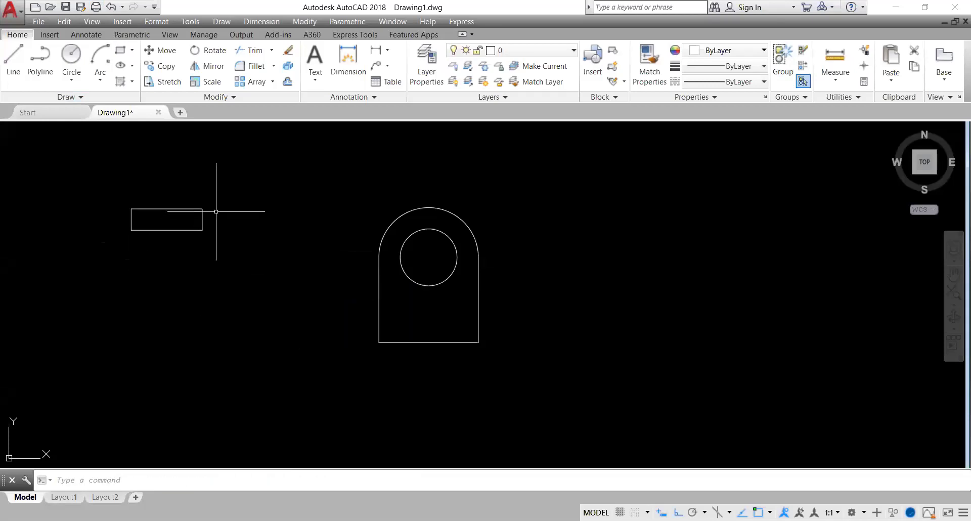
Move the rectangle from its bottom midpoint to the plate's bottom-edge midpoint with Ortho off.
click(226, 193)
click(101, 275)
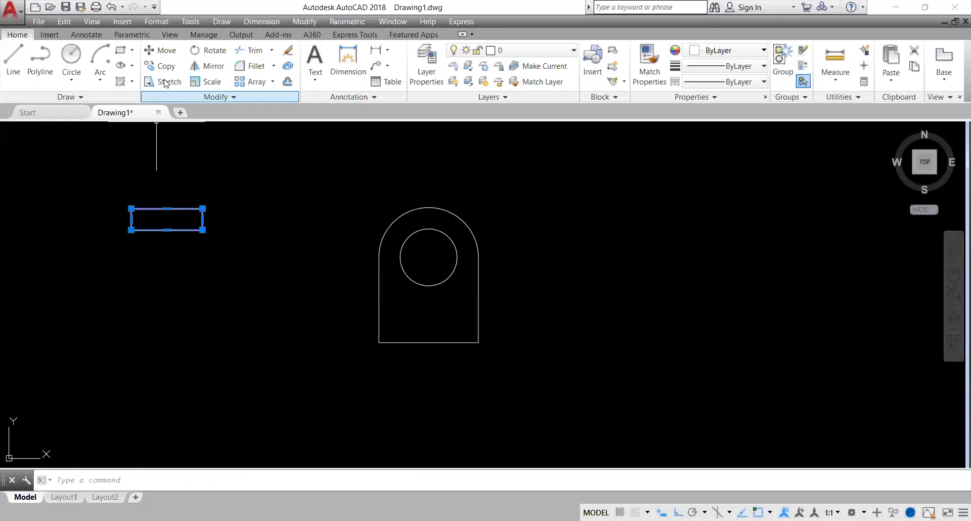
click(167, 52)
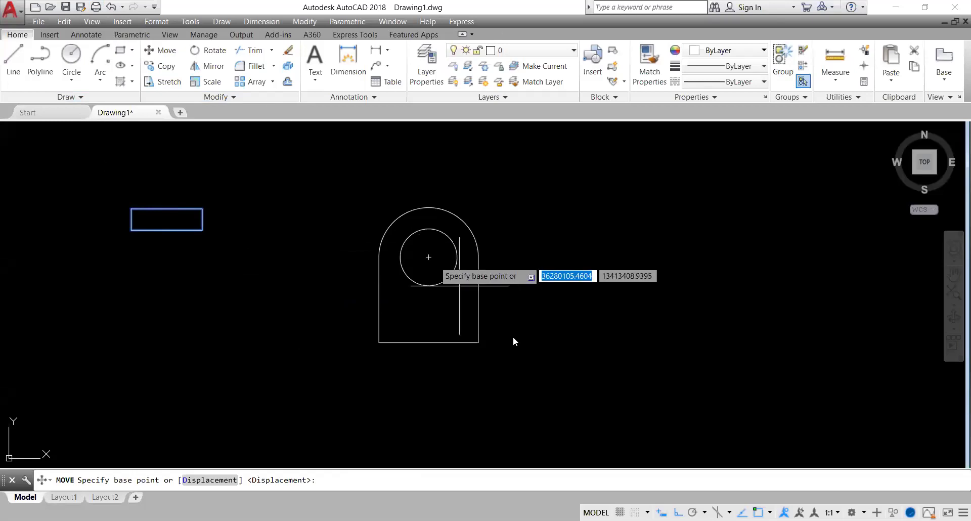
key(F8)
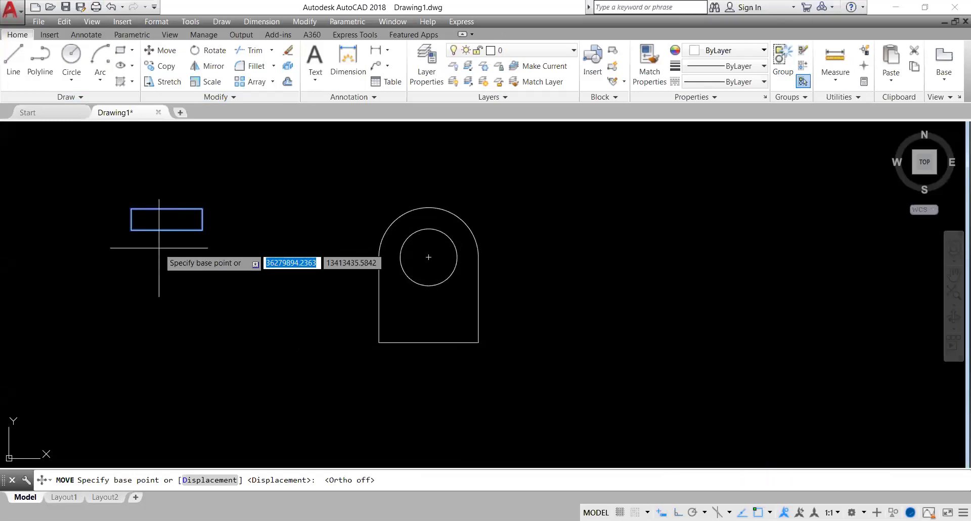
click(166, 230)
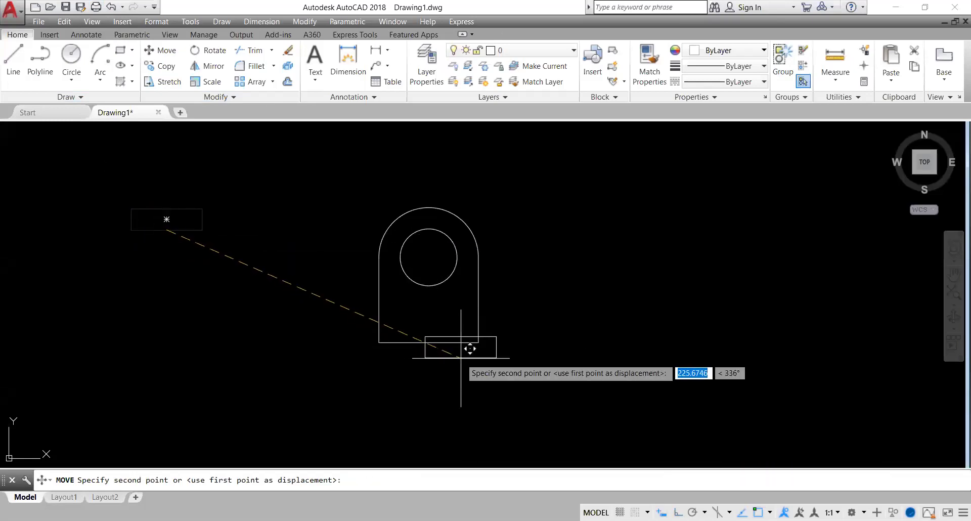
click(428, 343)
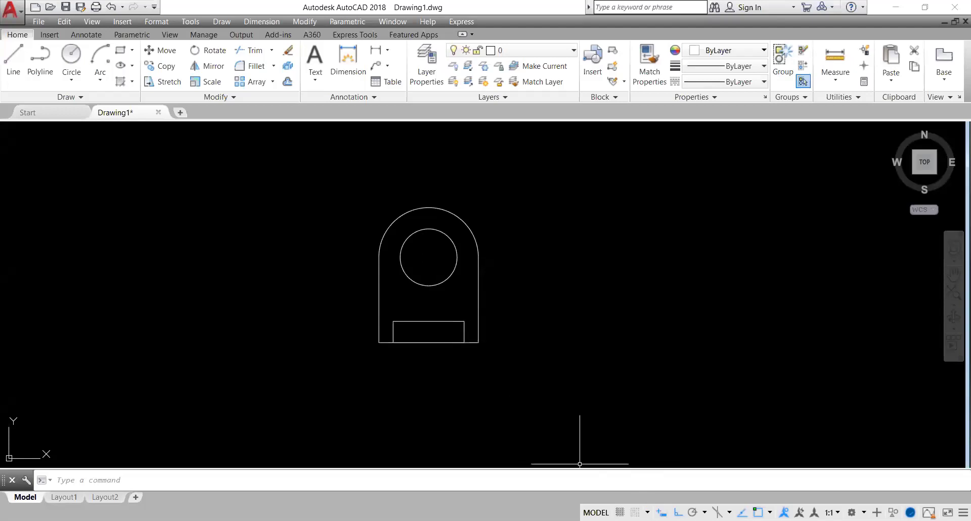
Move the 50 by 15 rectangle up from the plate's bottom midpoint to a higher point inside.
click(468, 312)
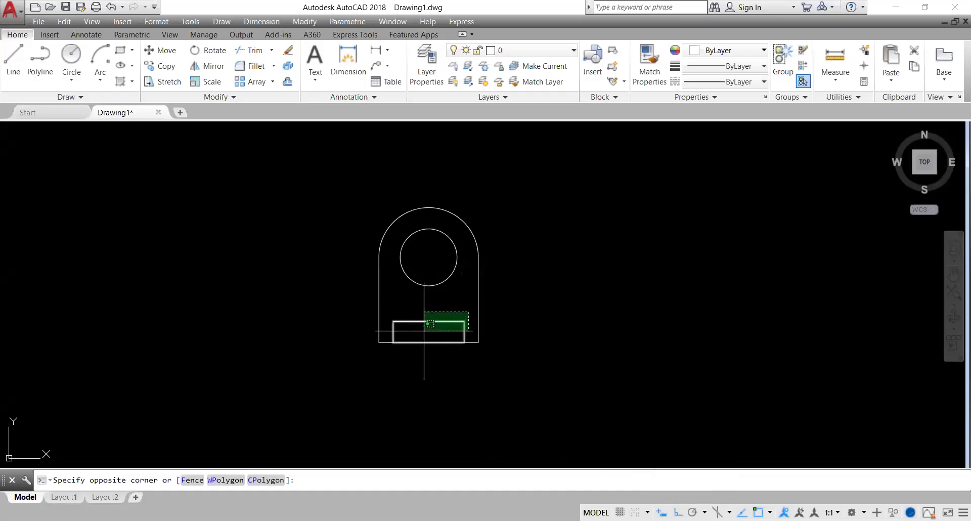
click(424, 330)
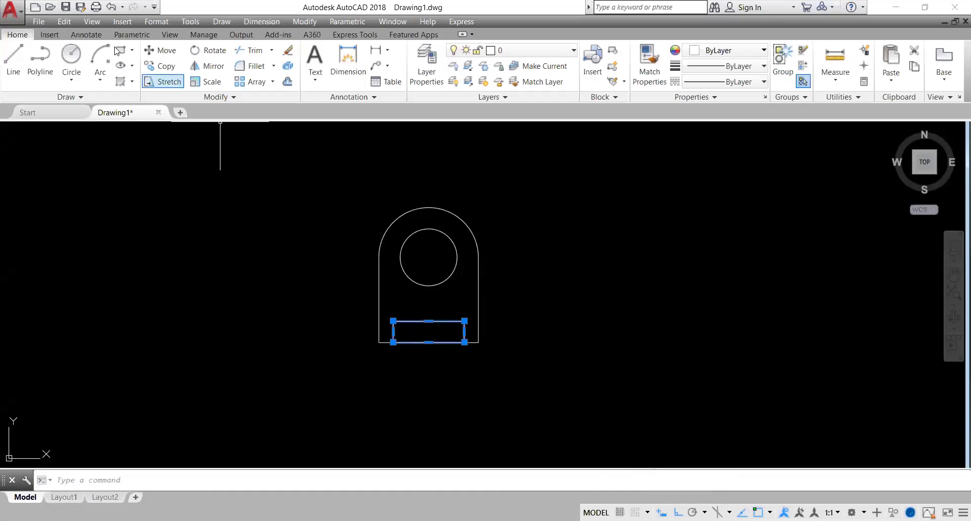
click(161, 50)
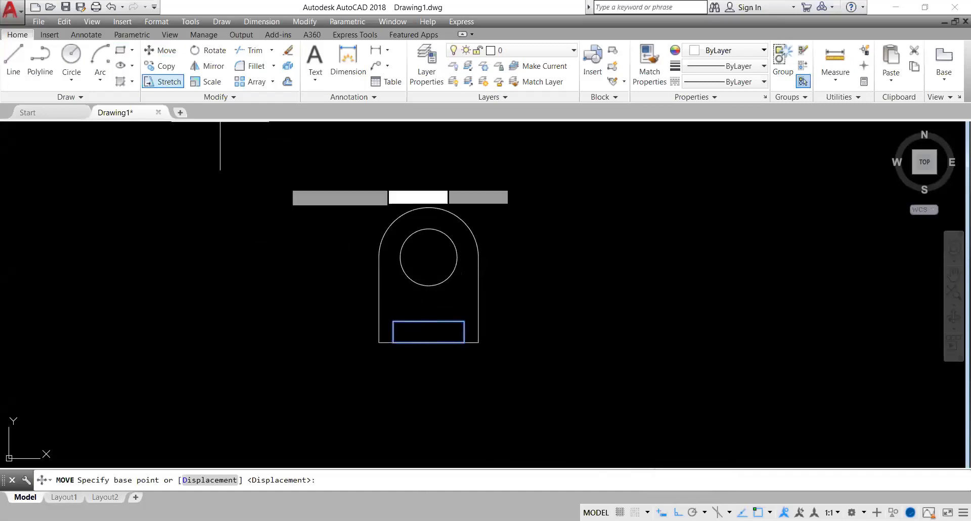
click(428, 343)
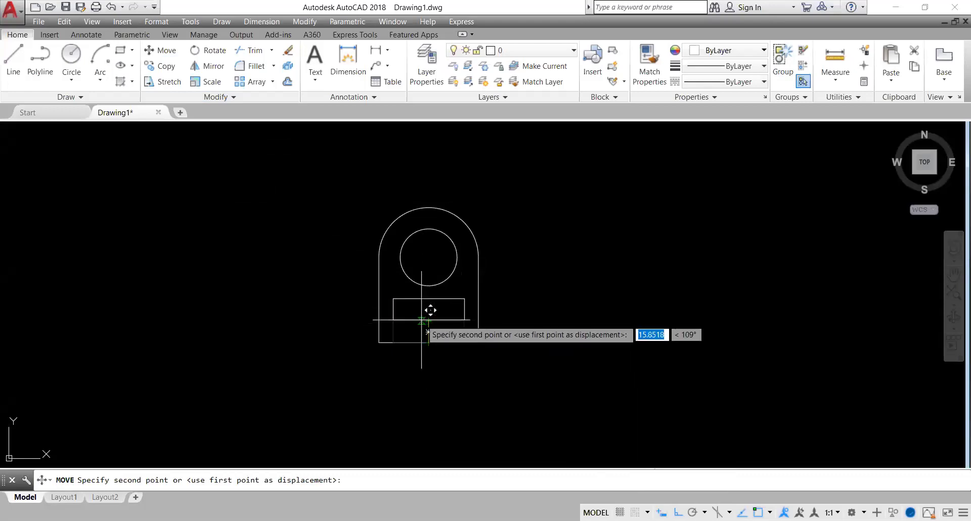
click(421, 319)
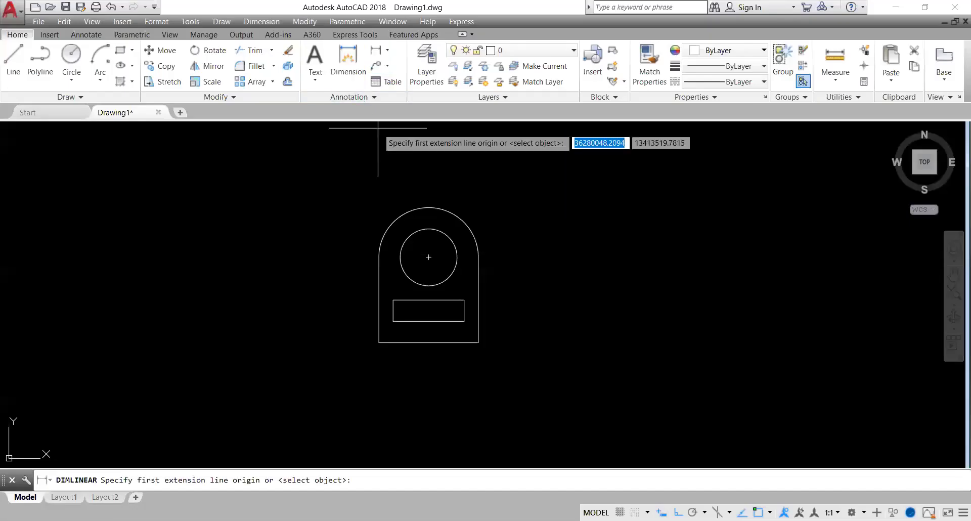
Place a 70 linear dimension between the plate's bottom corners.
click(379, 342)
click(478, 343)
click(471, 365)
Zoom in to inspect the 70 dimension, then window-select and delete it.
scroll(471, 365, up, 5)
scroll(434, 369, up, 3)
scroll(433, 195, down, 3)
click(457, 215)
click(411, 310)
key(Delete)
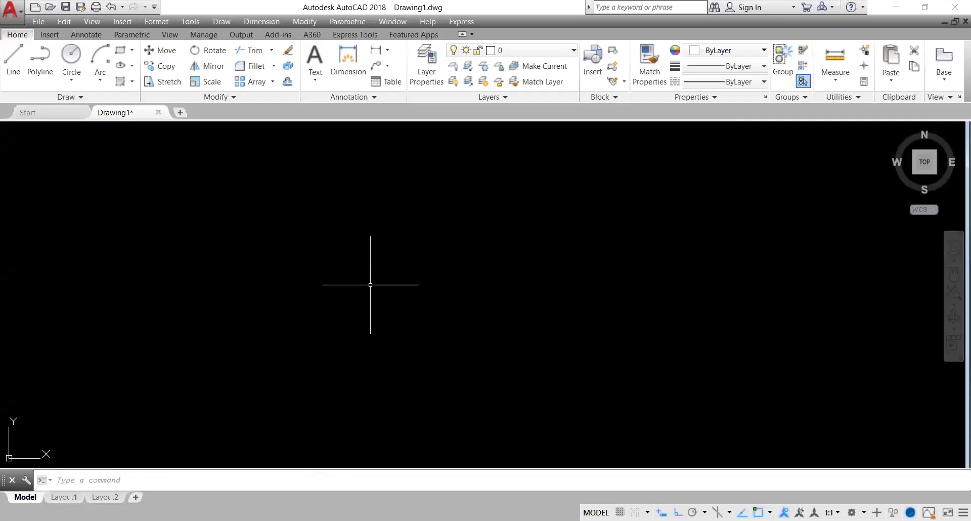
Pan the view down so the arched plate is centred on the canvas.
middle_drag(372, 234, 390, 403)
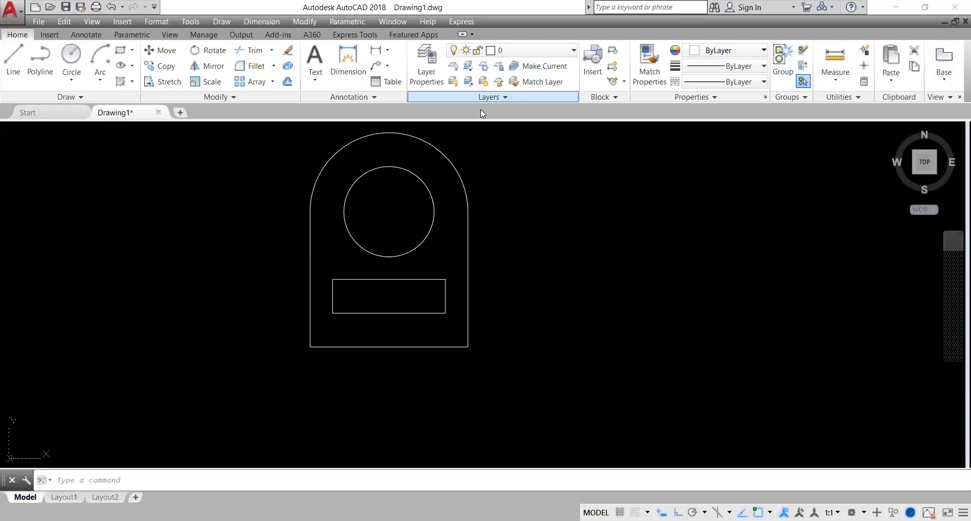
Open the Dimension Style Manager from the Annotation panel and modify style L.
click(368, 98)
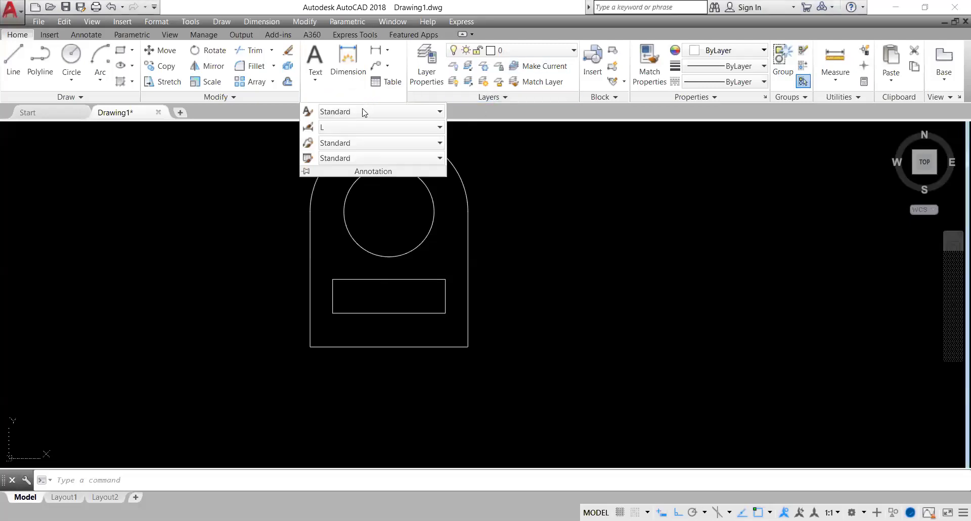
click(308, 127)
click(632, 241)
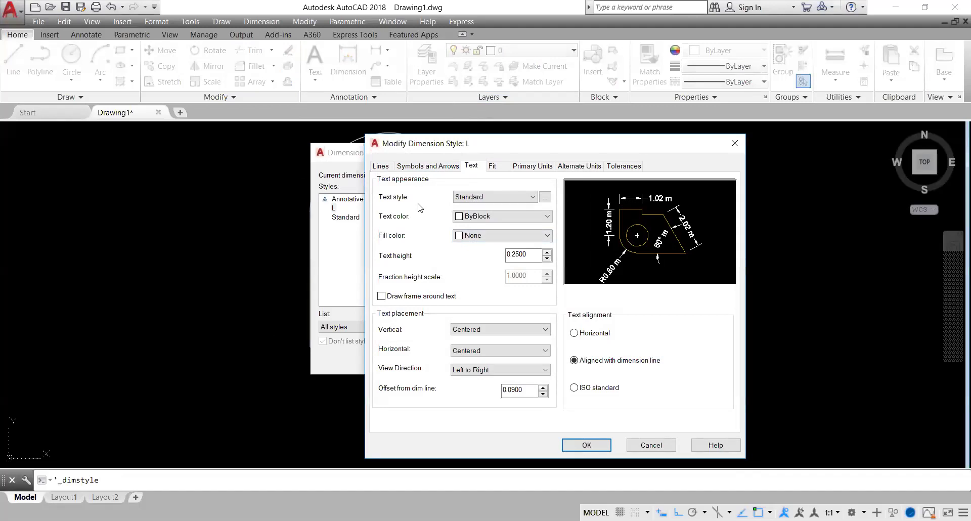
Inspect the L style's Baseline spacing on the Lines tab, then view Symbols and Arrows settings.
click(380, 167)
double_click(532, 261)
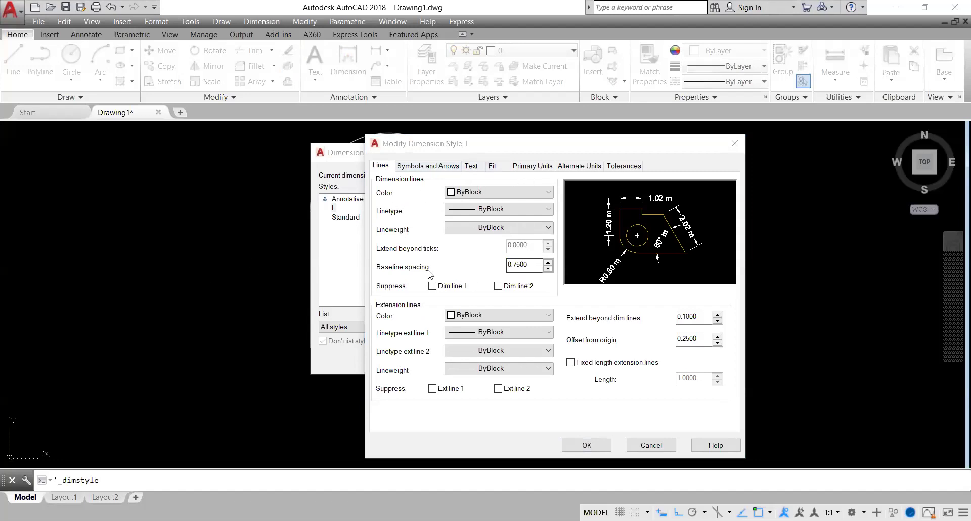
click(410, 162)
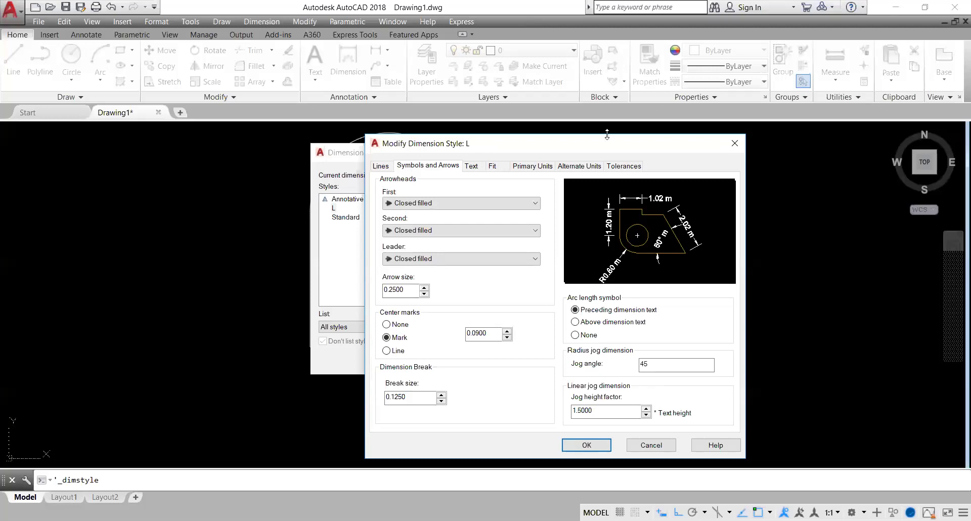
Give the L dimension style arrow size 0.75, break size 0.25 and text height 2, and make it current.
double_click(416, 293)
text(0.)
text(75)
double_click(410, 397)
text(0.2)
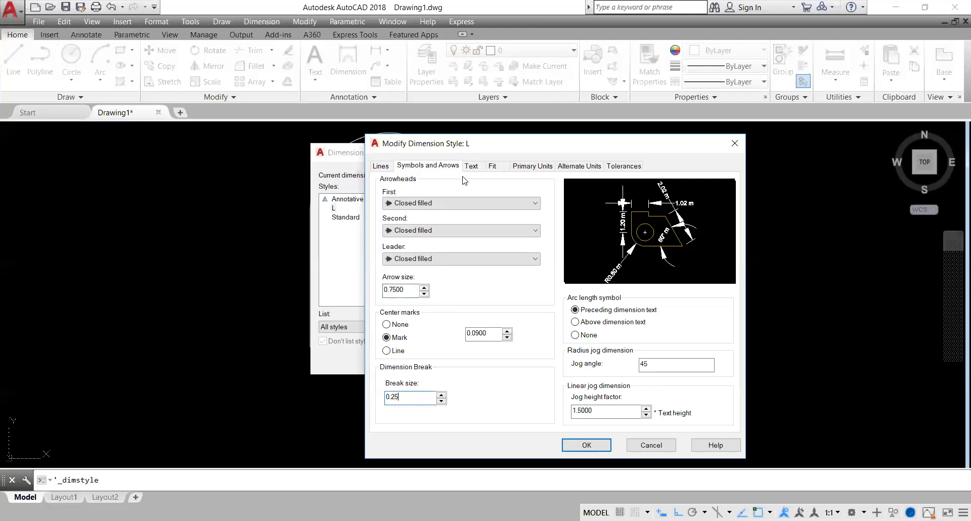
click(470, 166)
double_click(521, 254)
text(2)
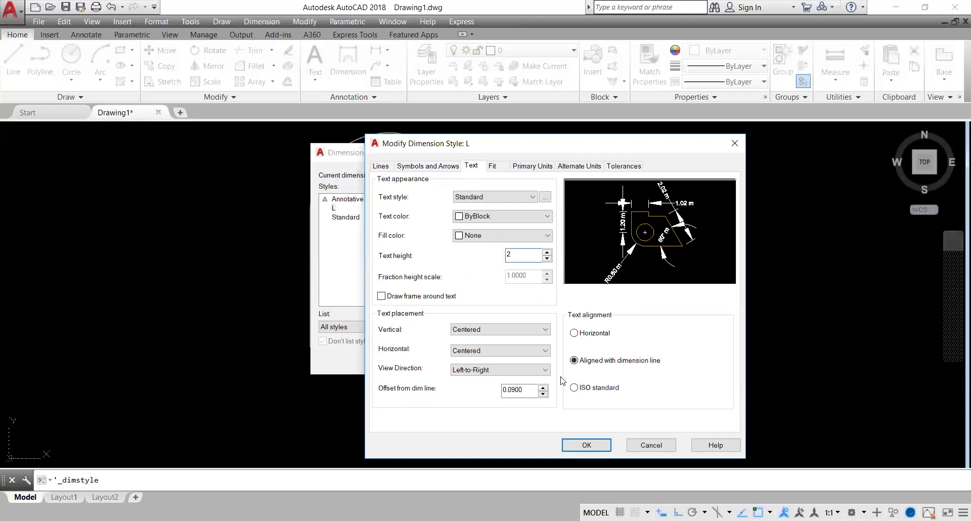
click(609, 445)
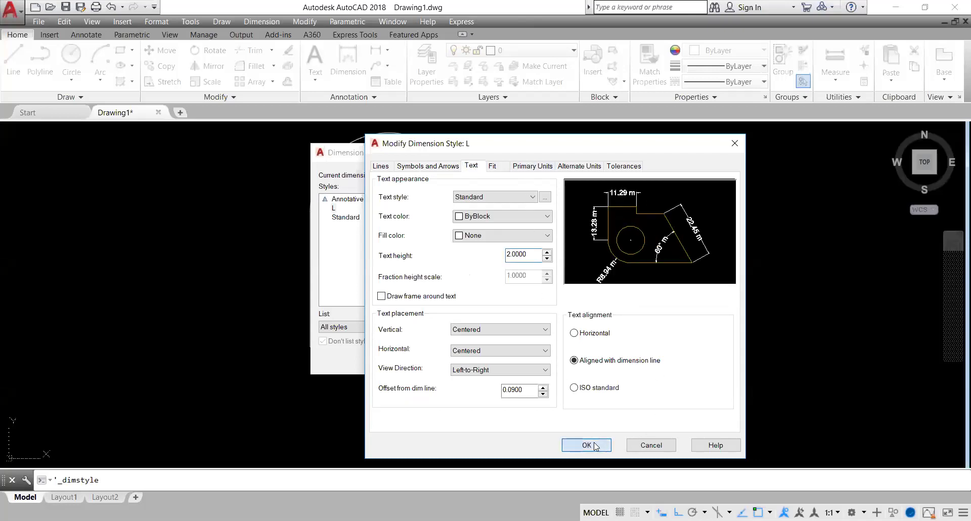
click(625, 202)
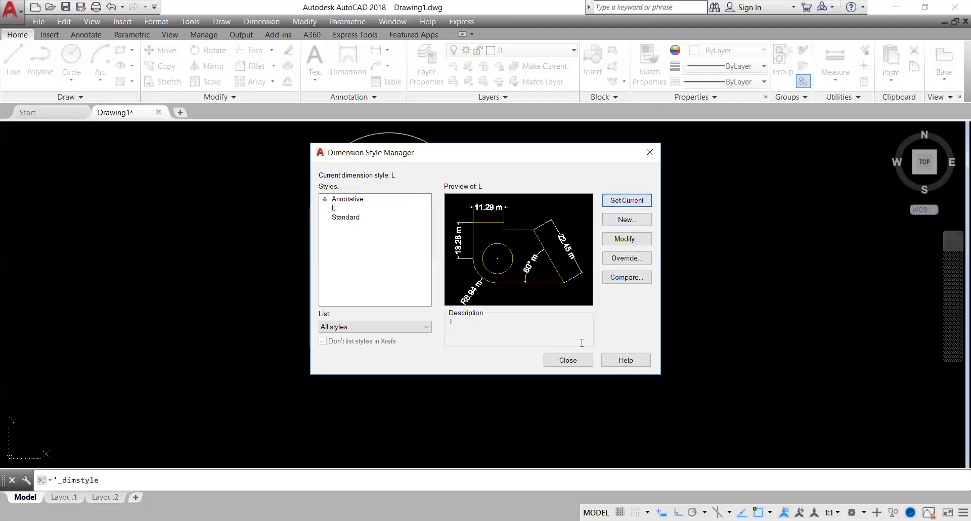
Close the style manager and dimension the plate's 70.00 bottom width.
click(568, 360)
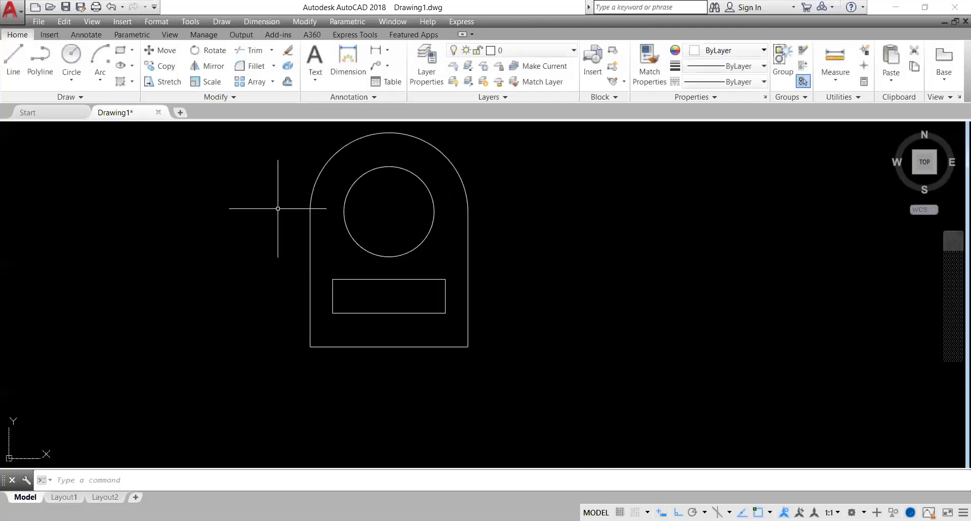
click(377, 50)
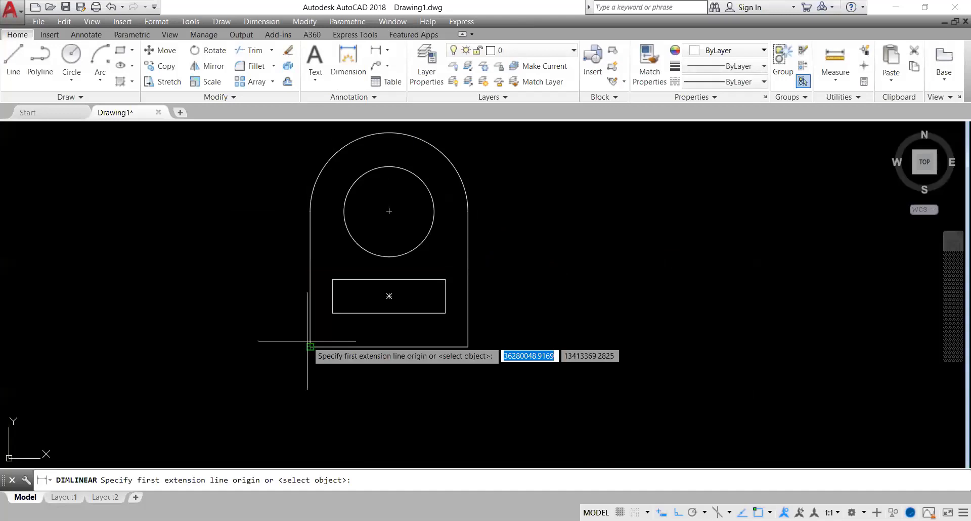
click(310, 346)
click(468, 346)
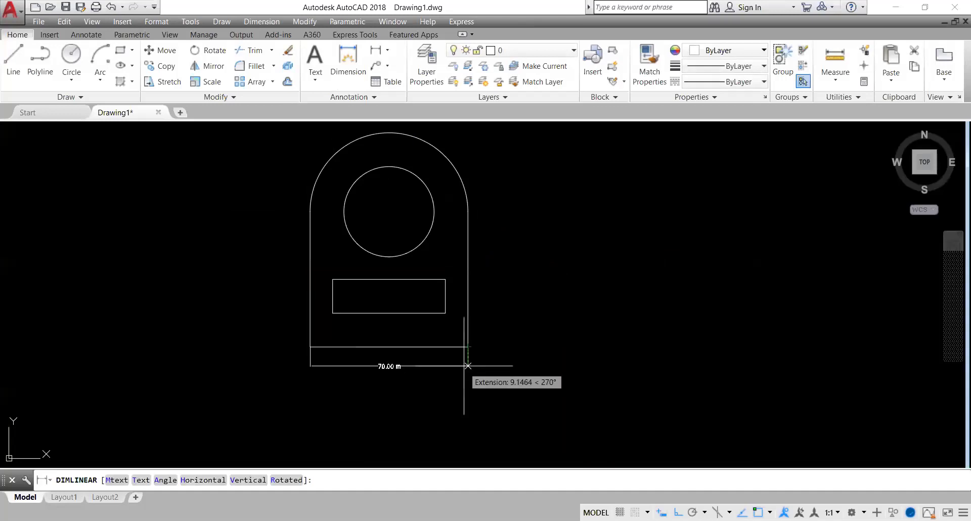
click(413, 361)
scroll(414, 363, up, 4)
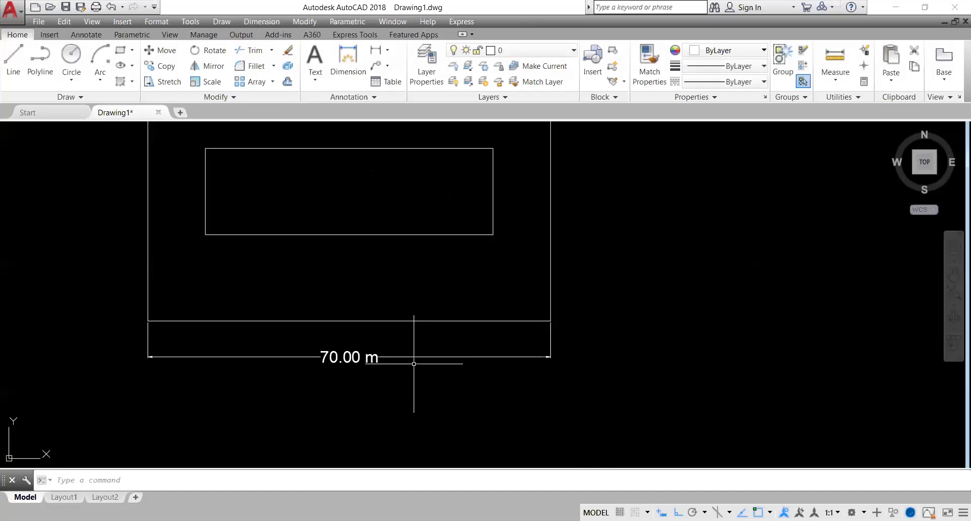
scroll(413, 363, down, 1)
scroll(413, 363, down, 3)
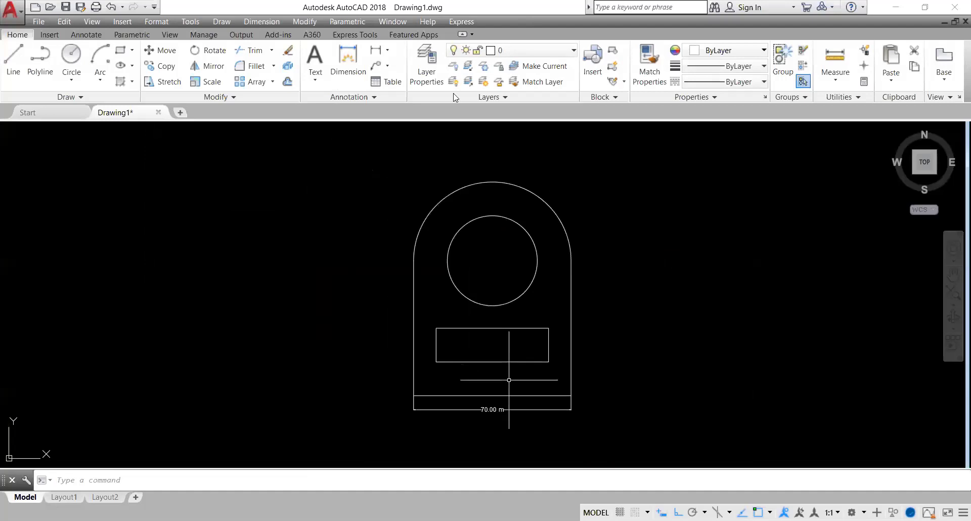
Add the 60.00 height dimension on the plate's left side.
click(378, 51)
click(414, 396)
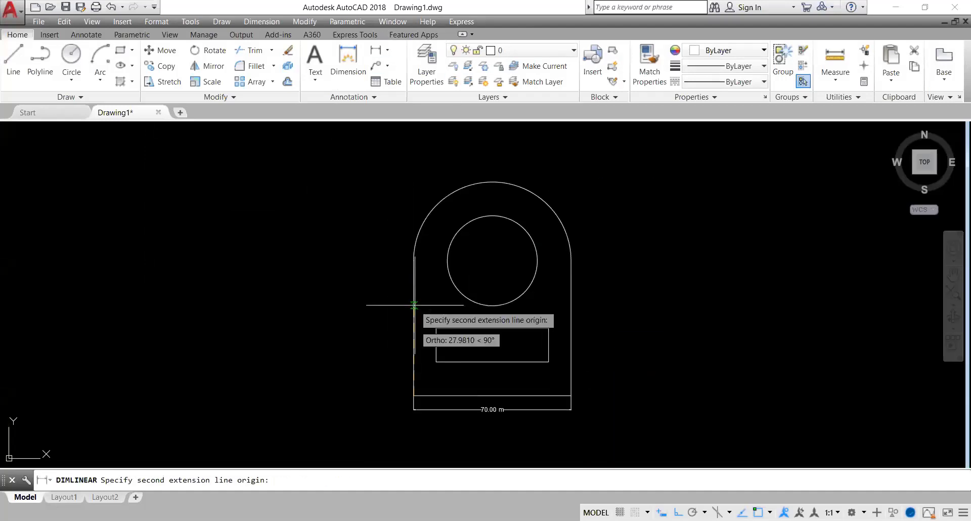
click(413, 261)
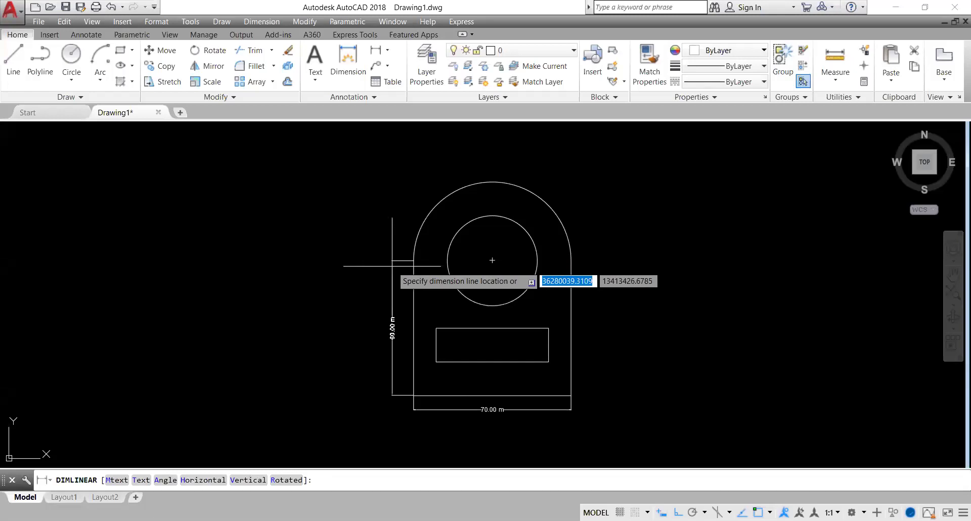
click(392, 265)
scroll(354, 339, up, 3)
scroll(354, 339, down, 3)
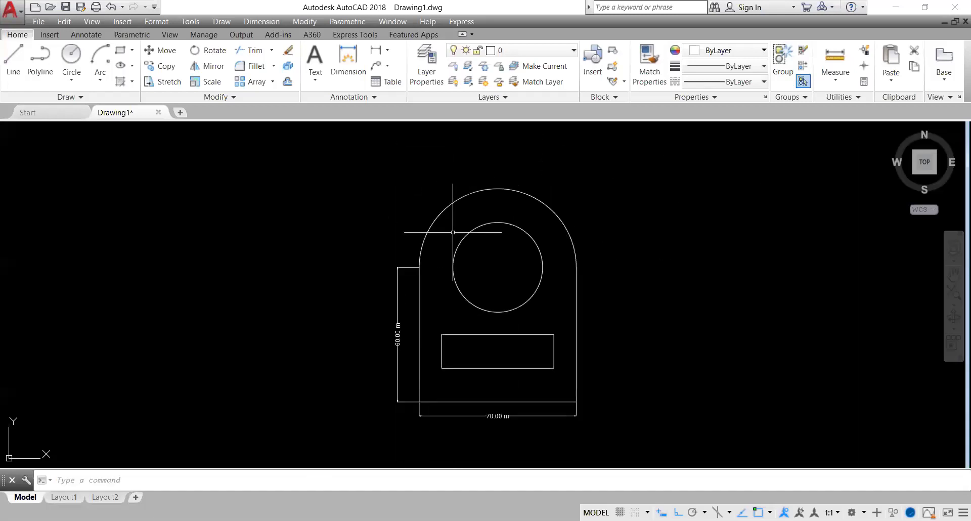
Dimension the rectangular slot: 50.00 width above it and 15.00 height to its right.
click(378, 52)
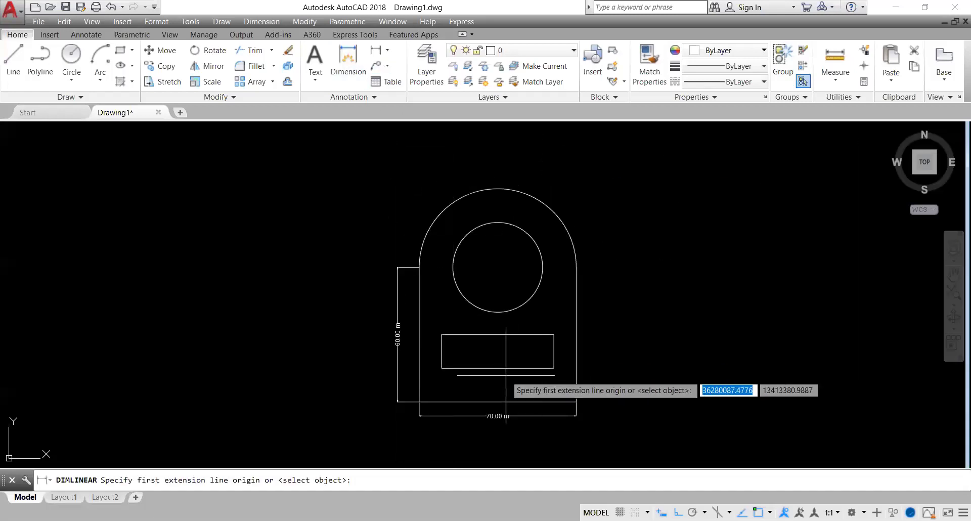
click(442, 334)
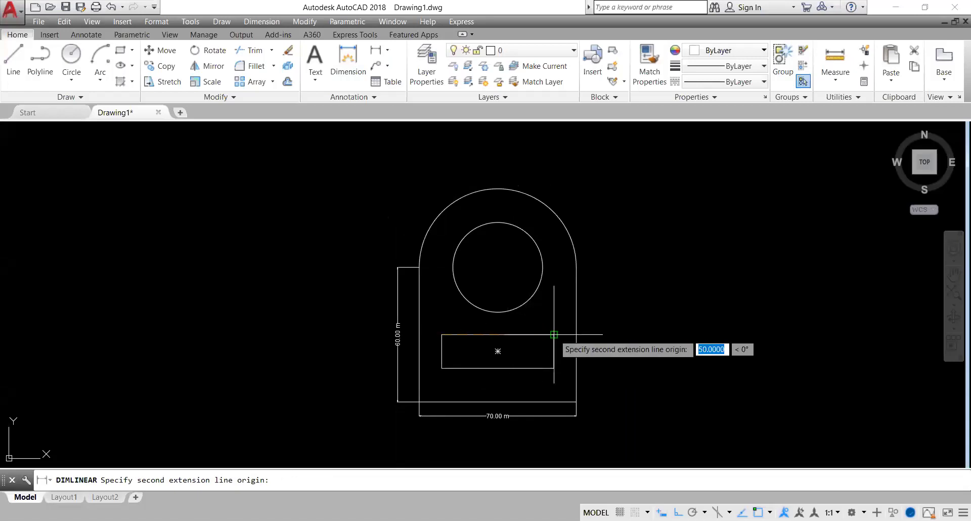
click(553, 334)
click(498, 325)
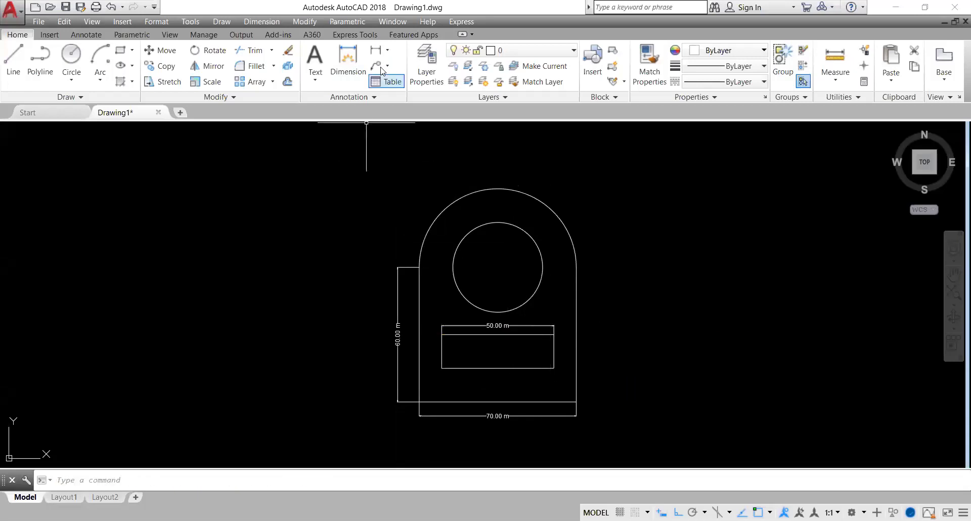
click(377, 50)
click(554, 334)
click(553, 368)
click(567, 365)
scroll(566, 365, up, 5)
scroll(567, 365, down, 3)
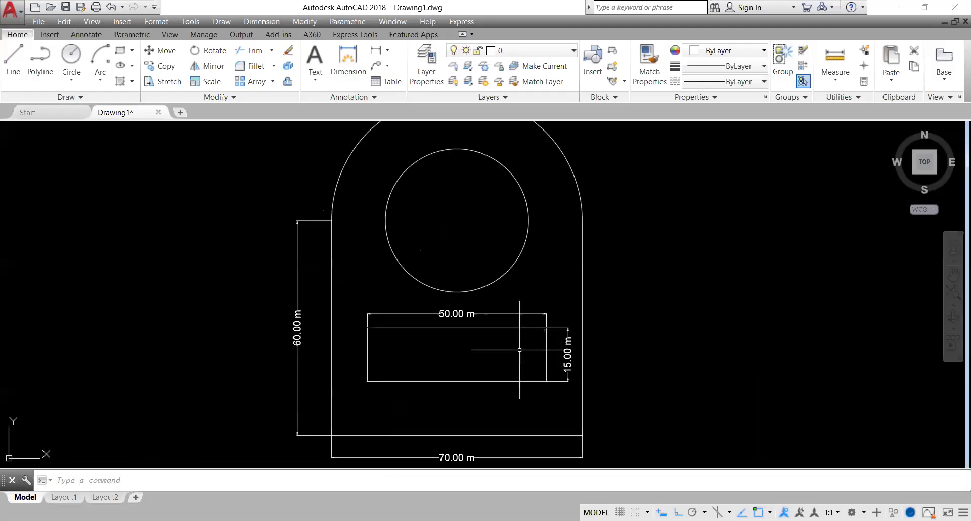
Add the 15.00 dimension from the slot's bottom edge to the plate's bottom.
click(376, 50)
click(457, 382)
click(457, 435)
click(457, 407)
scroll(553, 374, down, 2)
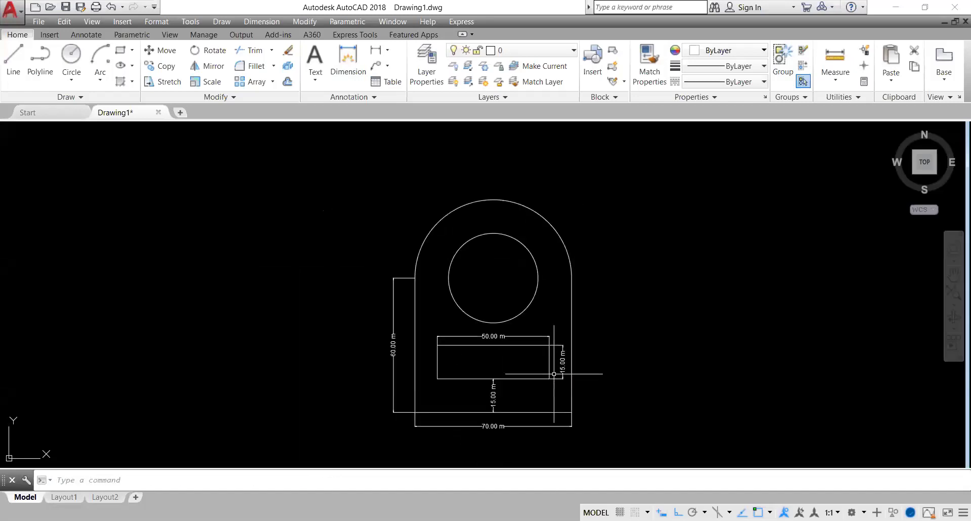
Add an R20.00 radius dimension to the inner circle.
click(387, 50)
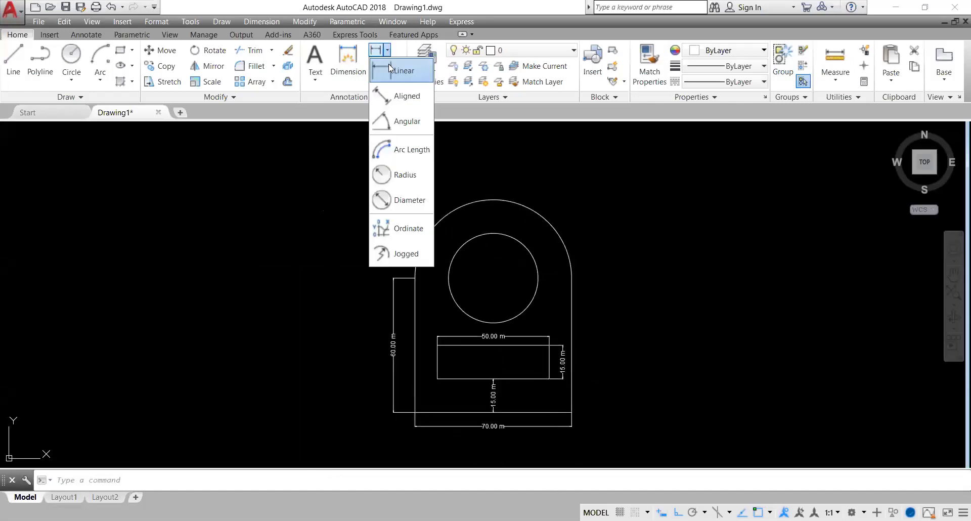
click(399, 174)
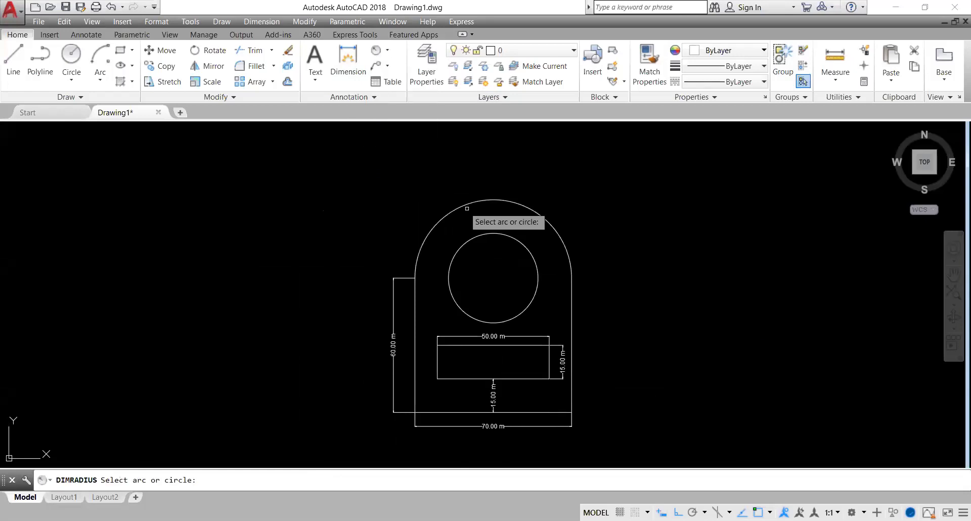
click(492, 234)
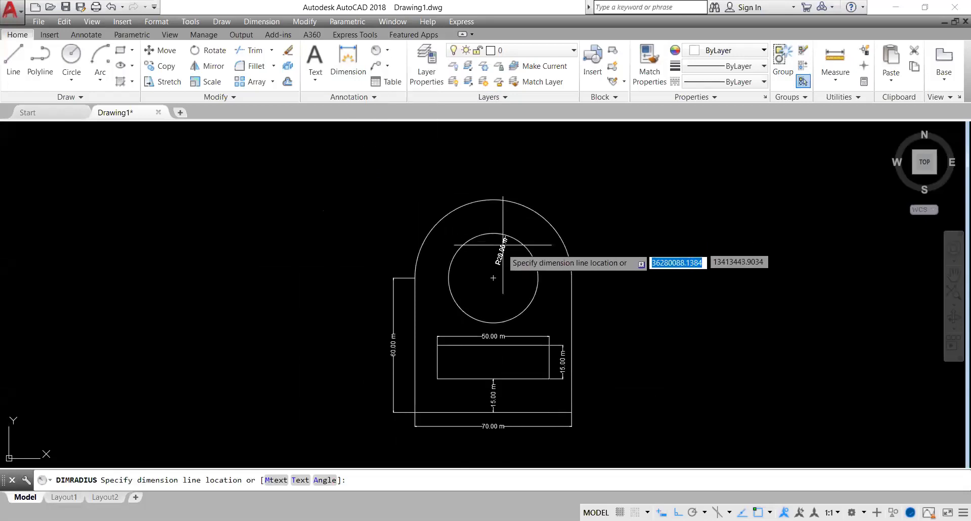
click(492, 277)
scroll(475, 318, up, 2)
scroll(514, 301, down, 2)
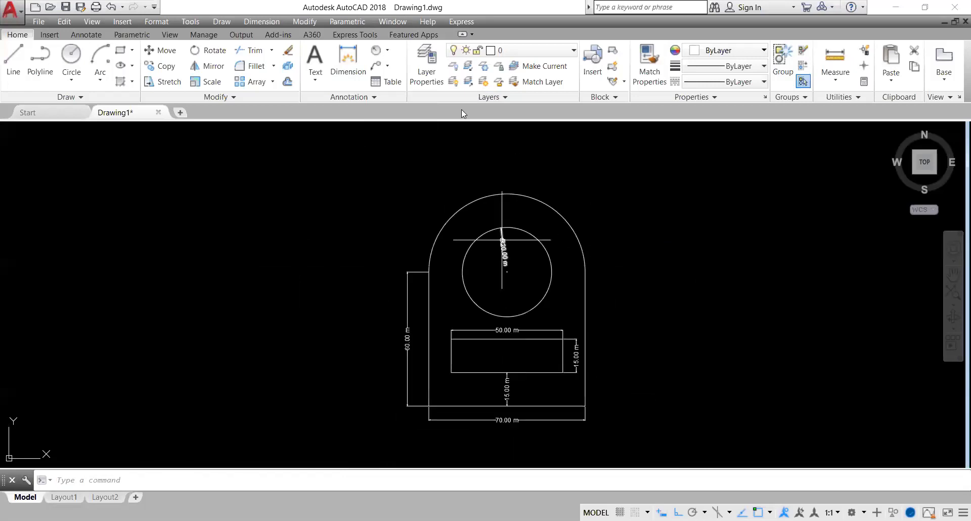
Add an R35.00 radius dimension outside the outer arc.
click(376, 50)
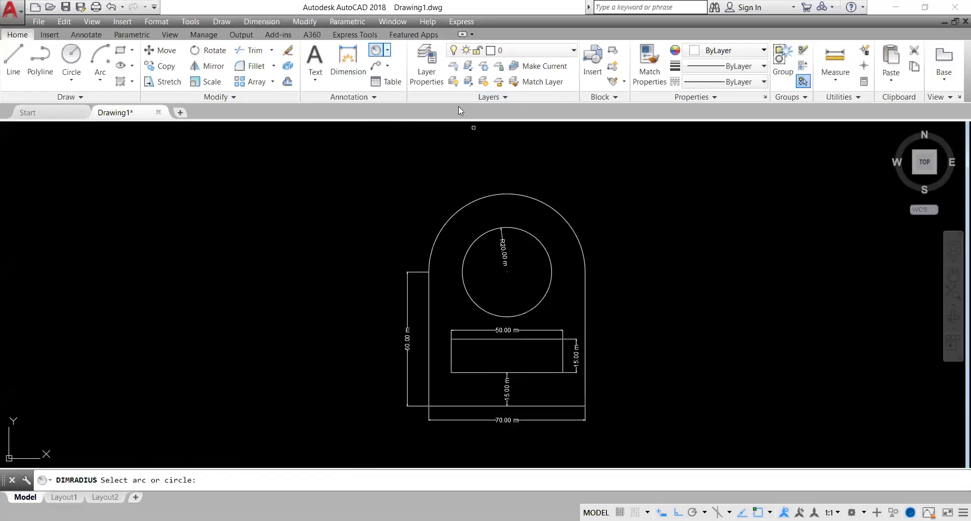
click(569, 222)
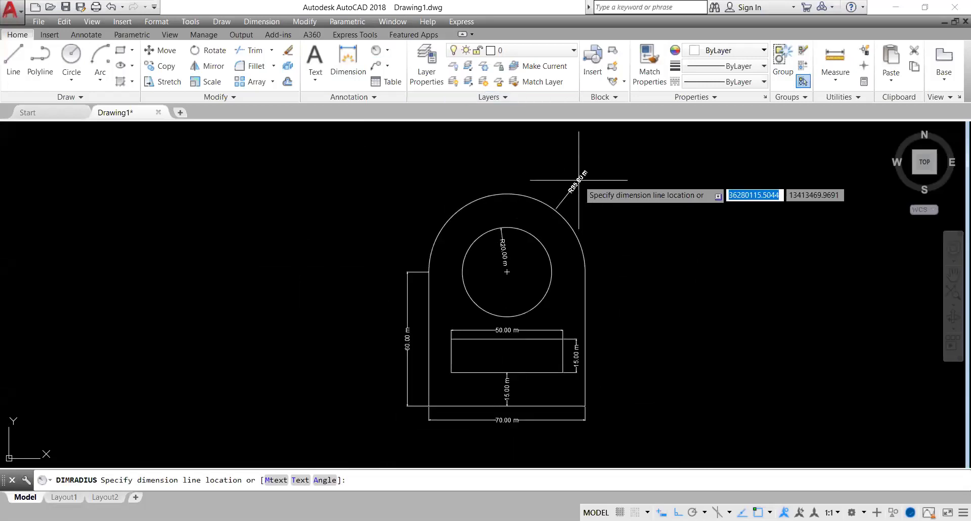
click(581, 180)
scroll(584, 222, down, 2)
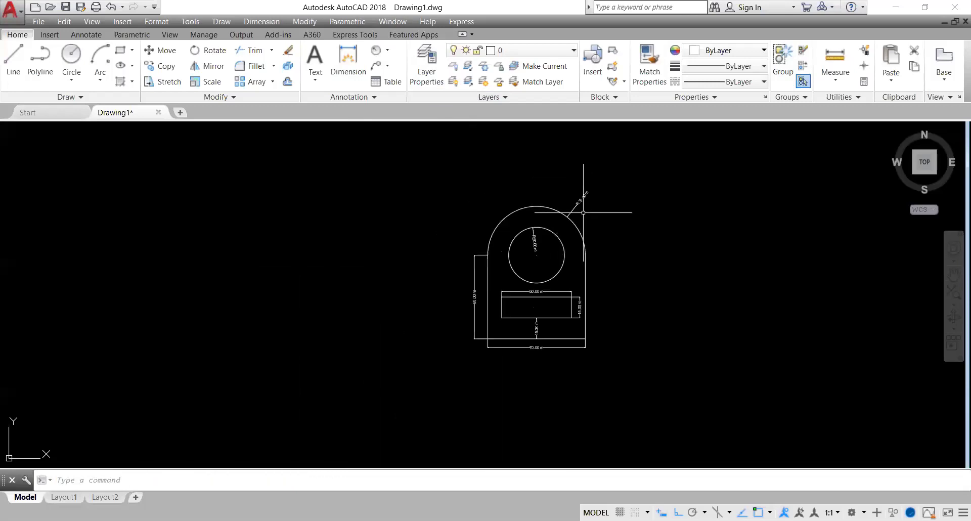
Select the R35.00 and R20.00 dimensions to check them, then clear the selection.
click(573, 210)
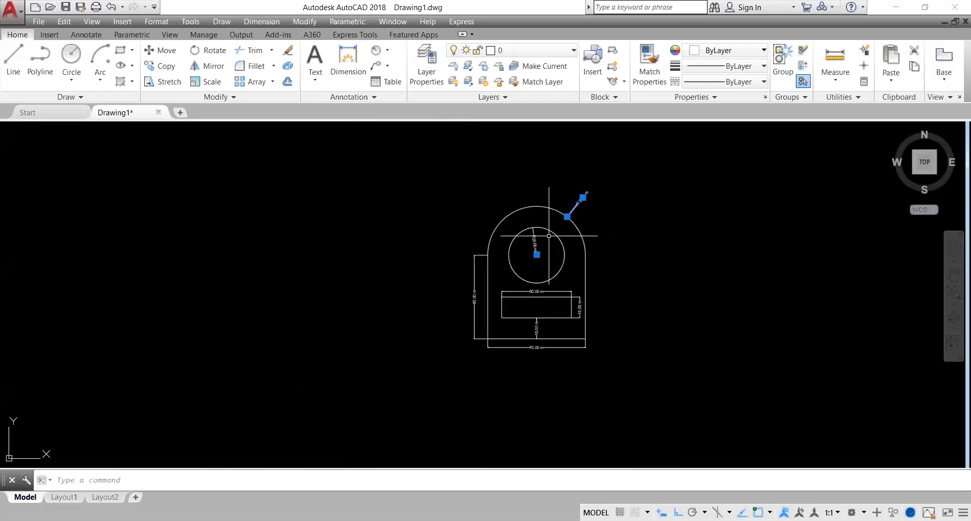
scroll(571, 211, up, 2)
scroll(506, 212, down, 2)
key(Escape)
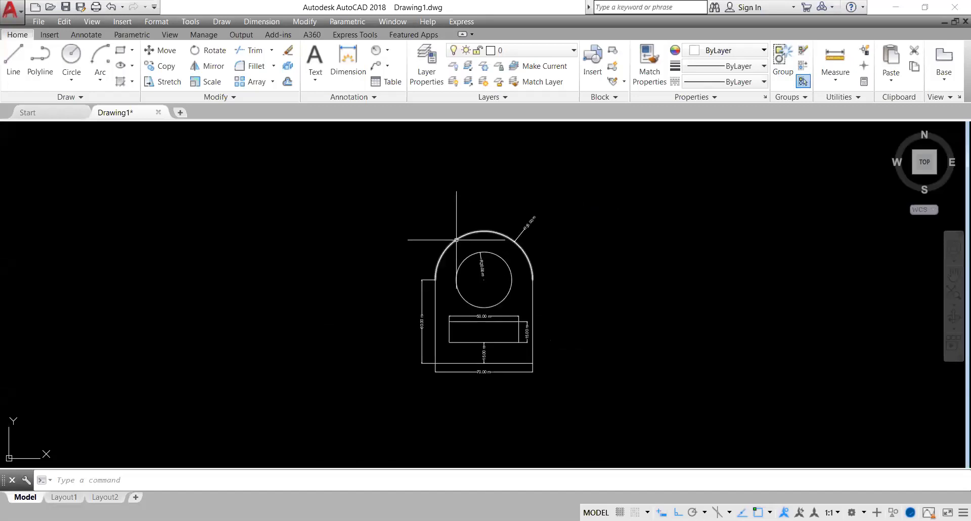
scroll(465, 207, up, 4)
scroll(451, 239, down, 2)
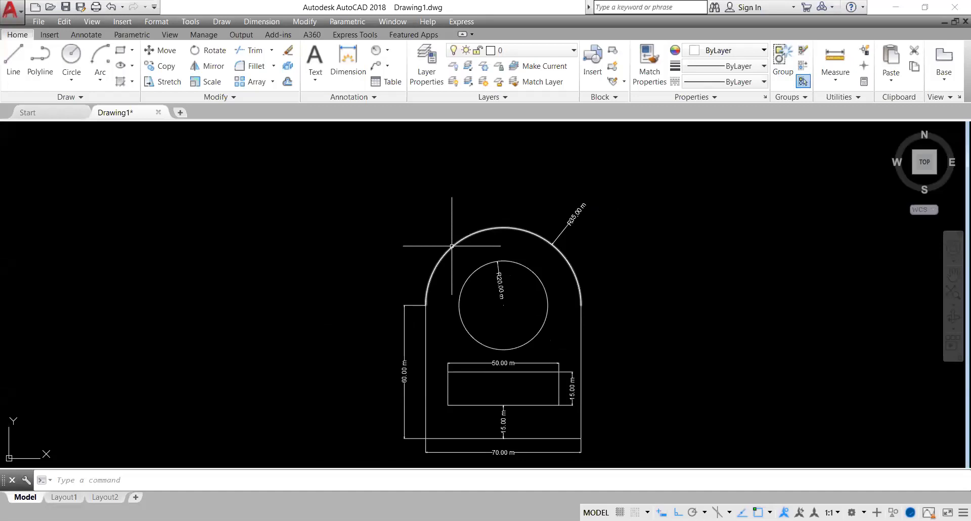
click(571, 215)
click(500, 285)
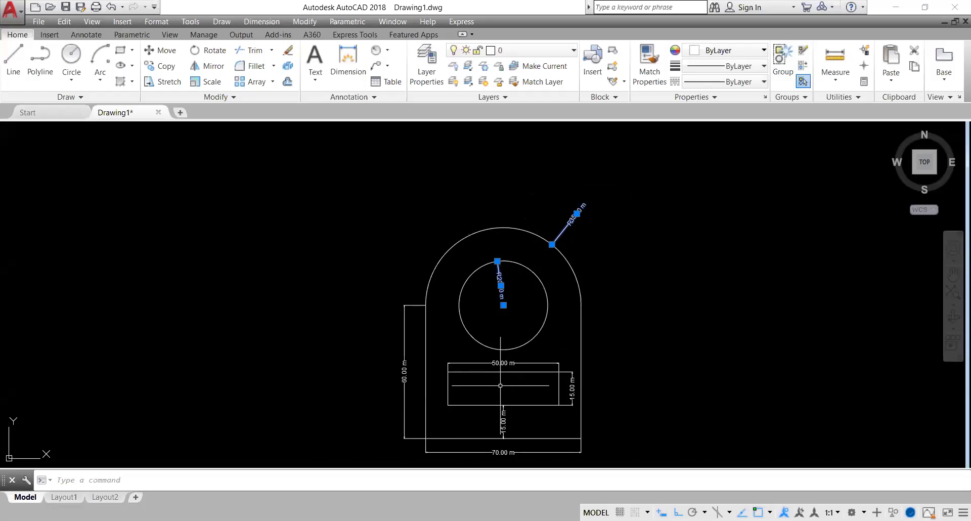
key(Escape)
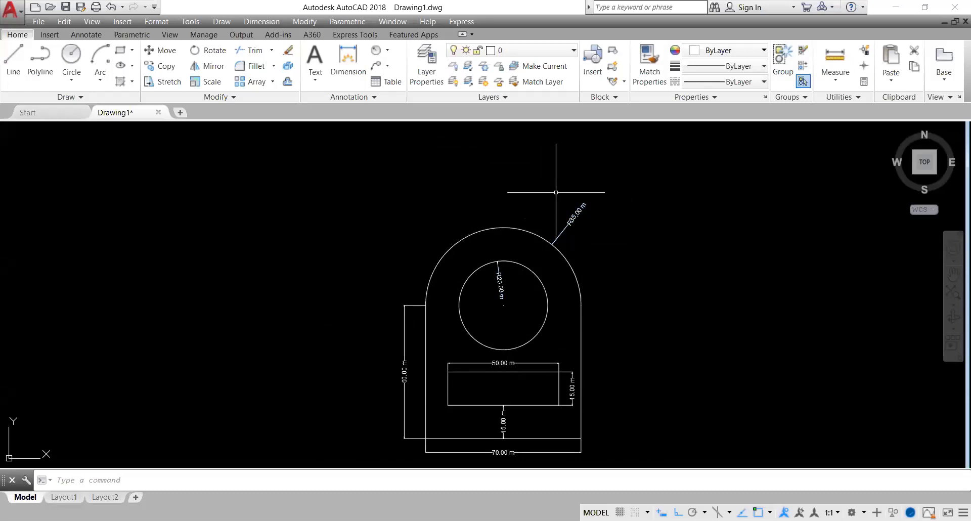
Set the R35.00 dimension's colour to red.
click(570, 221)
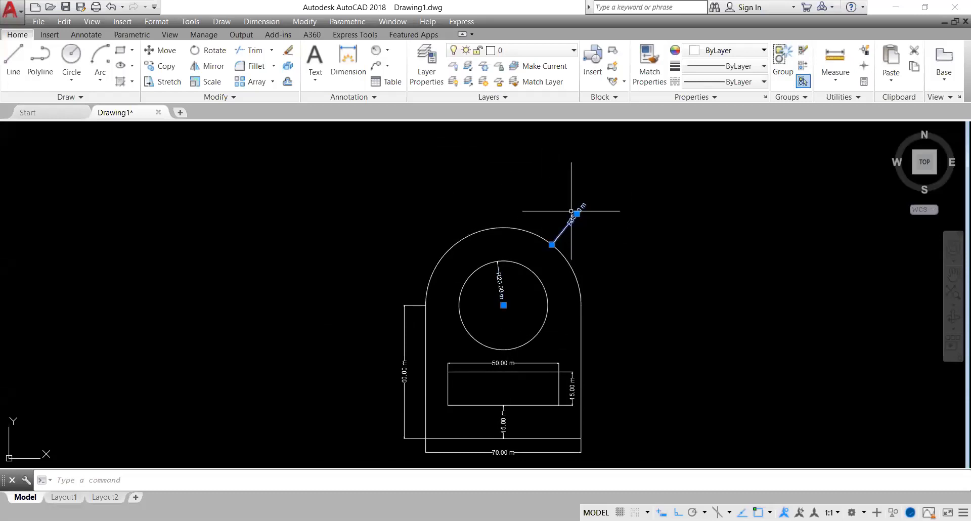
click(763, 50)
click(693, 181)
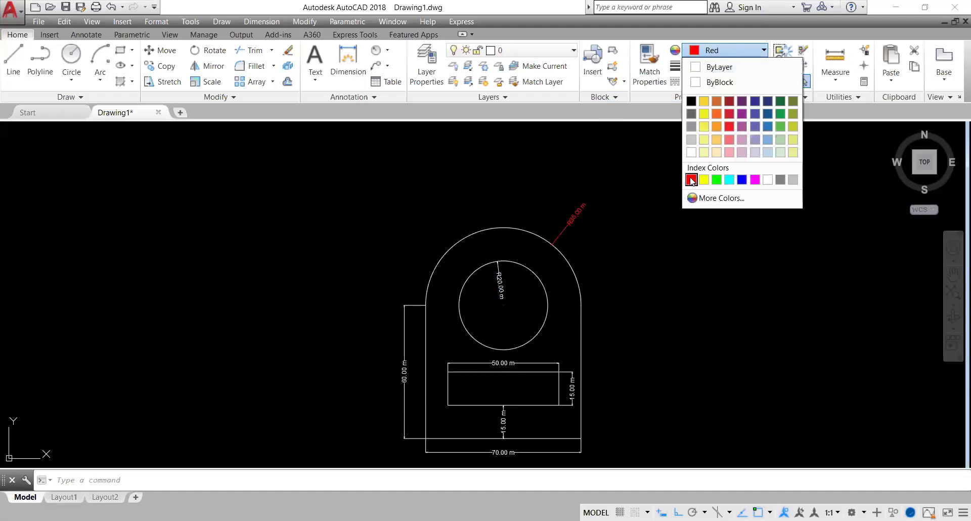
key(Escape)
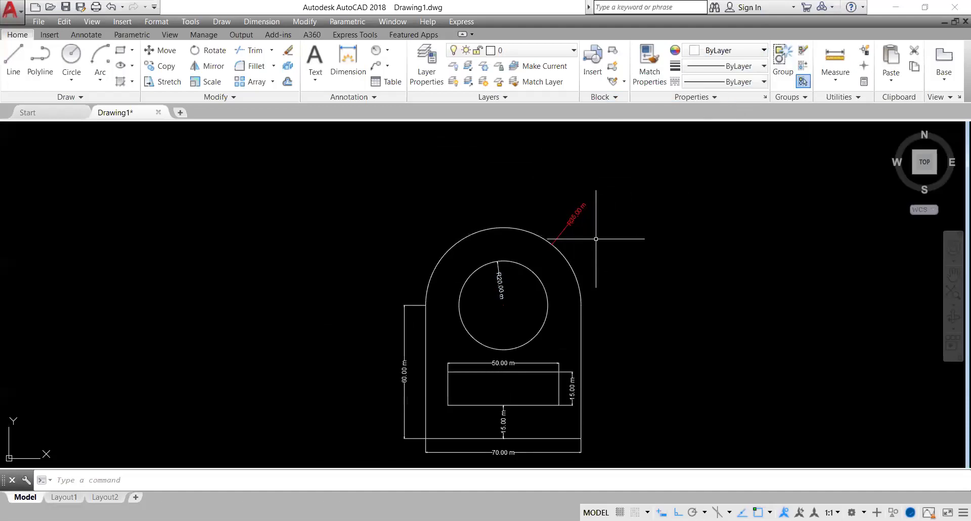
Match the red colour onto the R20.00, 15.00, 50.00, 70.00 and 60.00 dimensions.
click(577, 213)
click(641, 75)
click(500, 279)
click(576, 388)
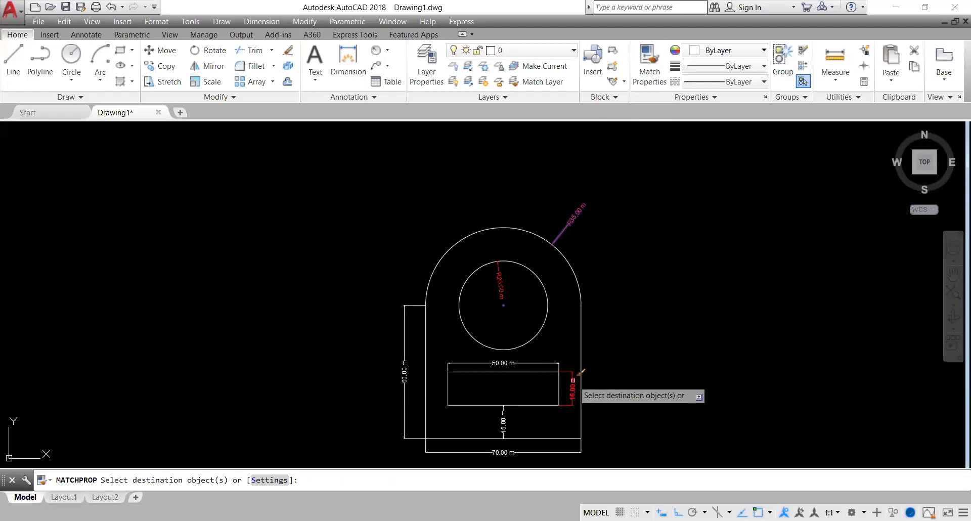
click(502, 361)
click(503, 422)
click(508, 451)
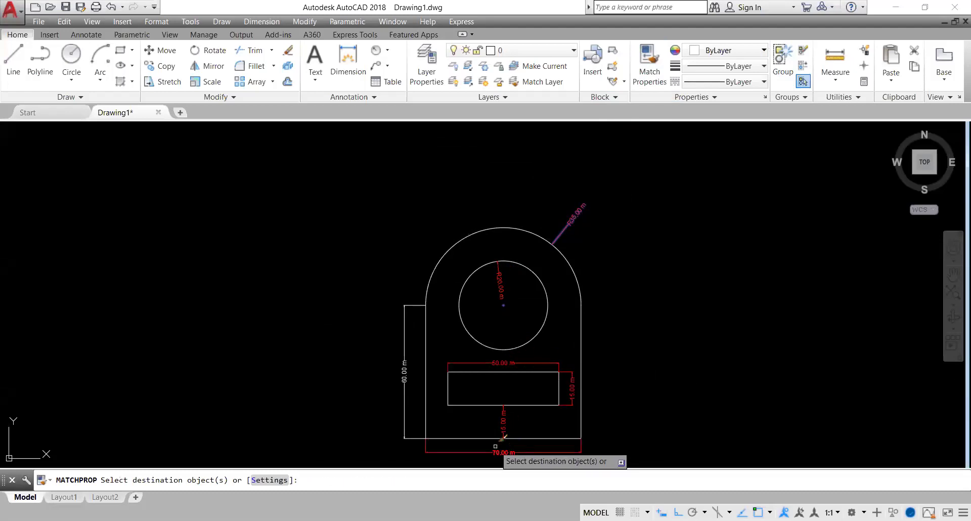
click(403, 376)
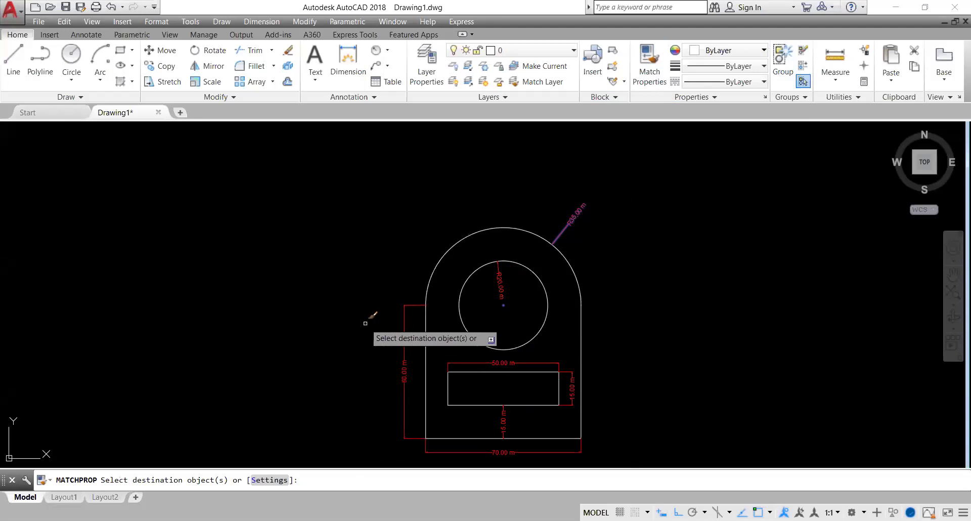
key(Return)
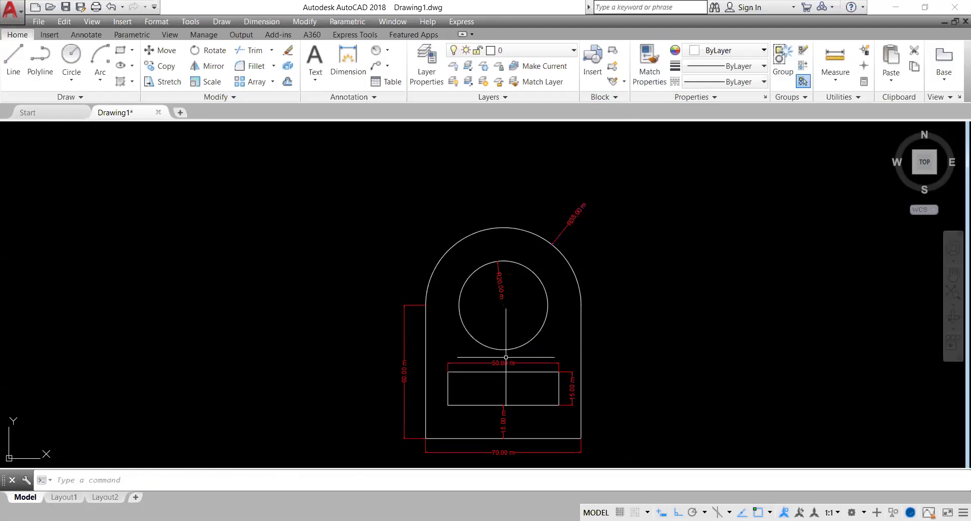